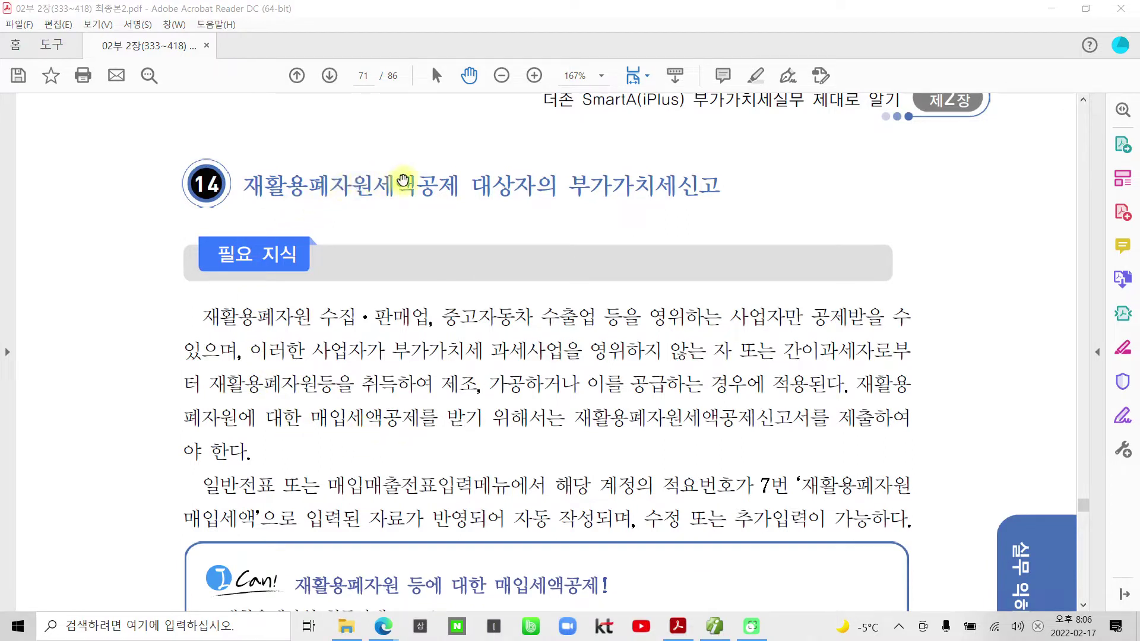
# Highlight the passage from "사업자가 부가가치세" through "재활용폐자원등을 취득하여" in the 필요 지식 section.
pyautogui.click(531, 187)
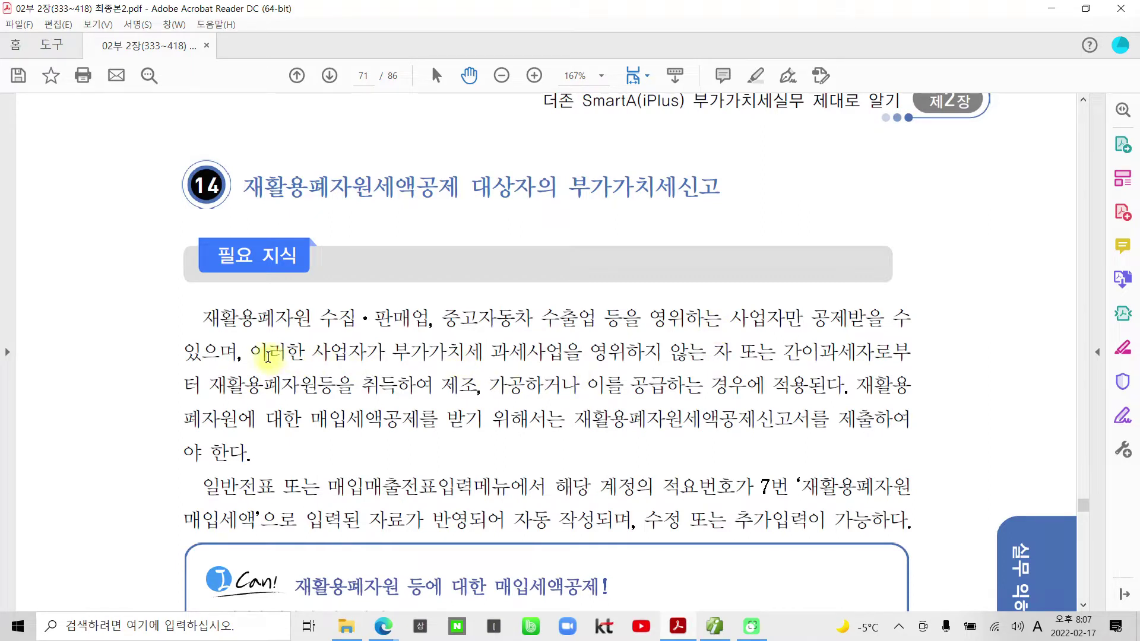
pyautogui.moveTo(402, 352); pyautogui.dragTo(726, 352)
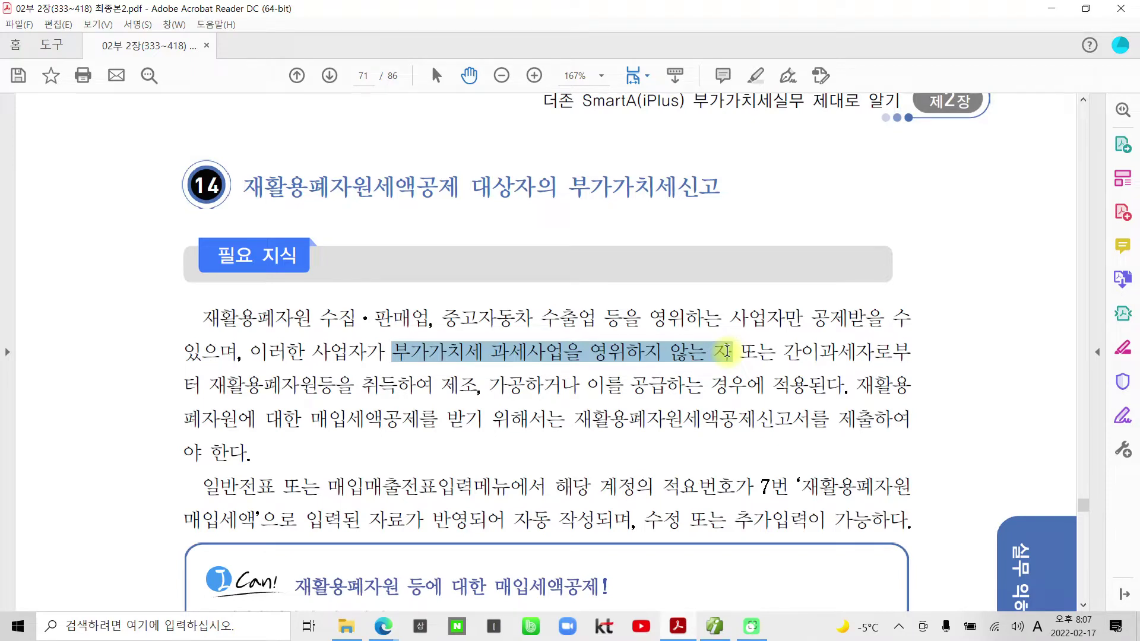
pyautogui.click(775, 354)
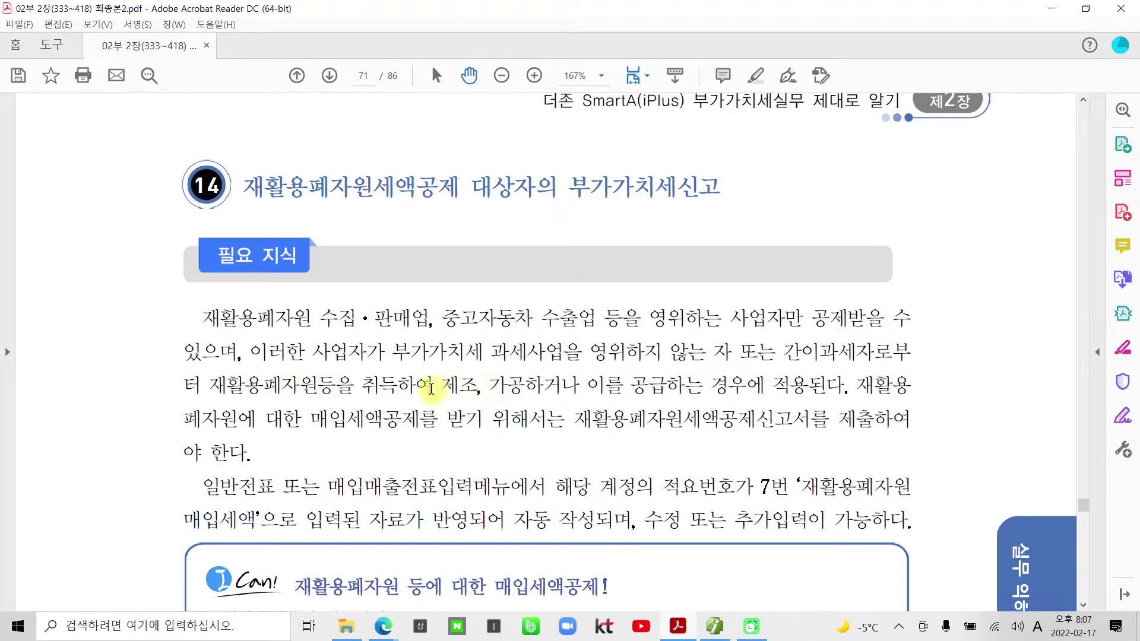
pyautogui.moveTo(427, 385); pyautogui.dragTo(369, 353)
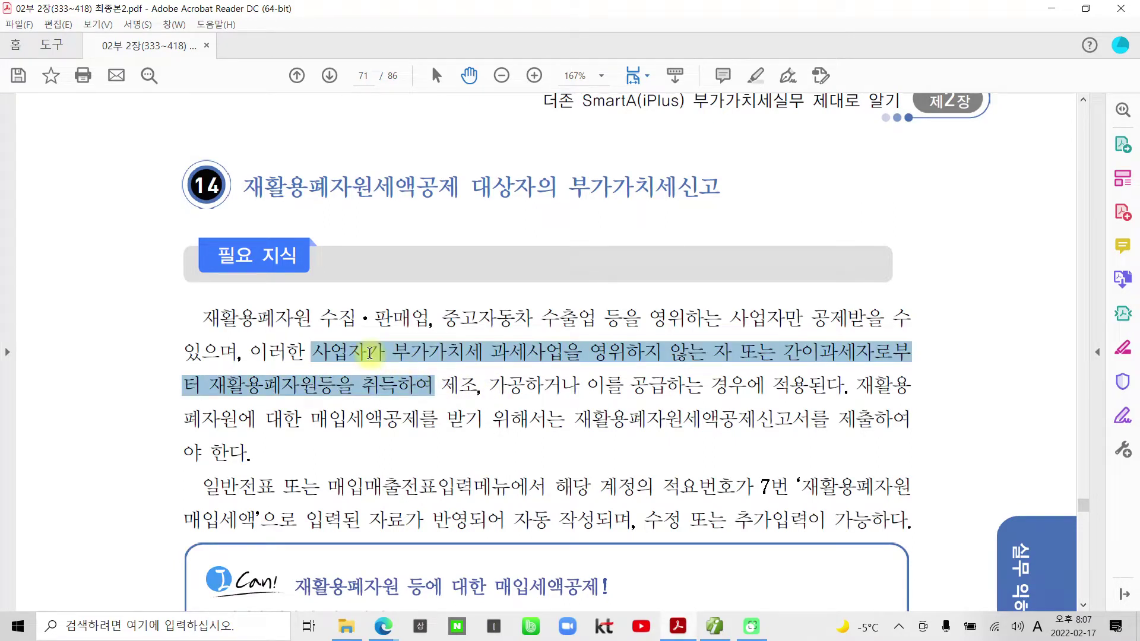
pyautogui.rightClick(369, 353)
pyautogui.click(453, 398)
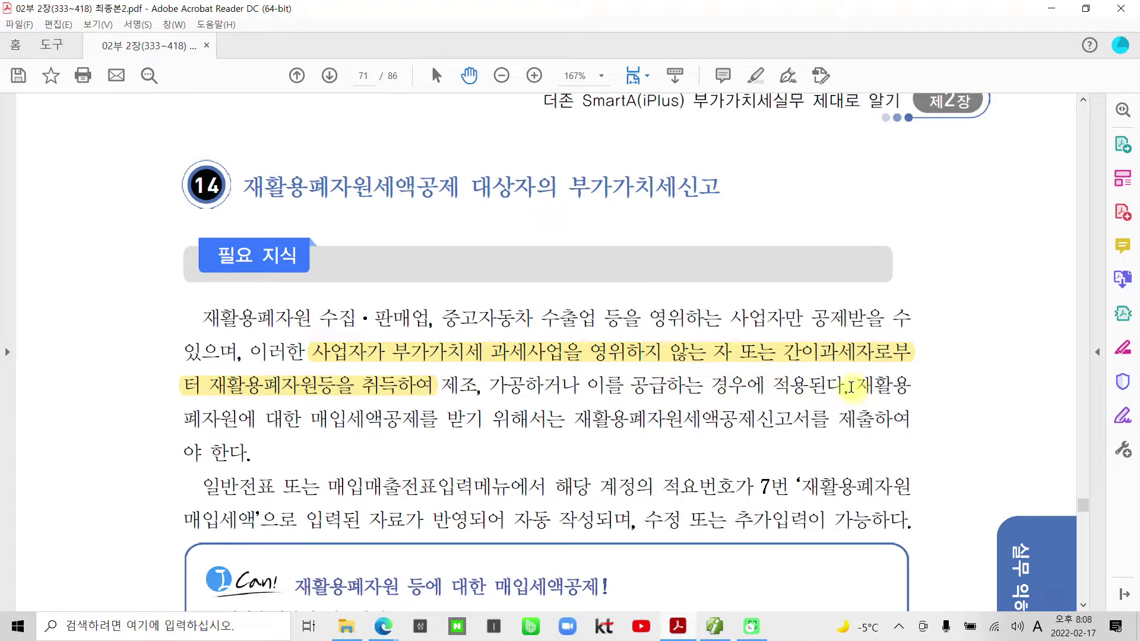
# Highlight the form name "재활용폐자원세액공제신고서" in the first paragraph of the 필요 지식 section.
pyautogui.scroll(-3, 297, 484)
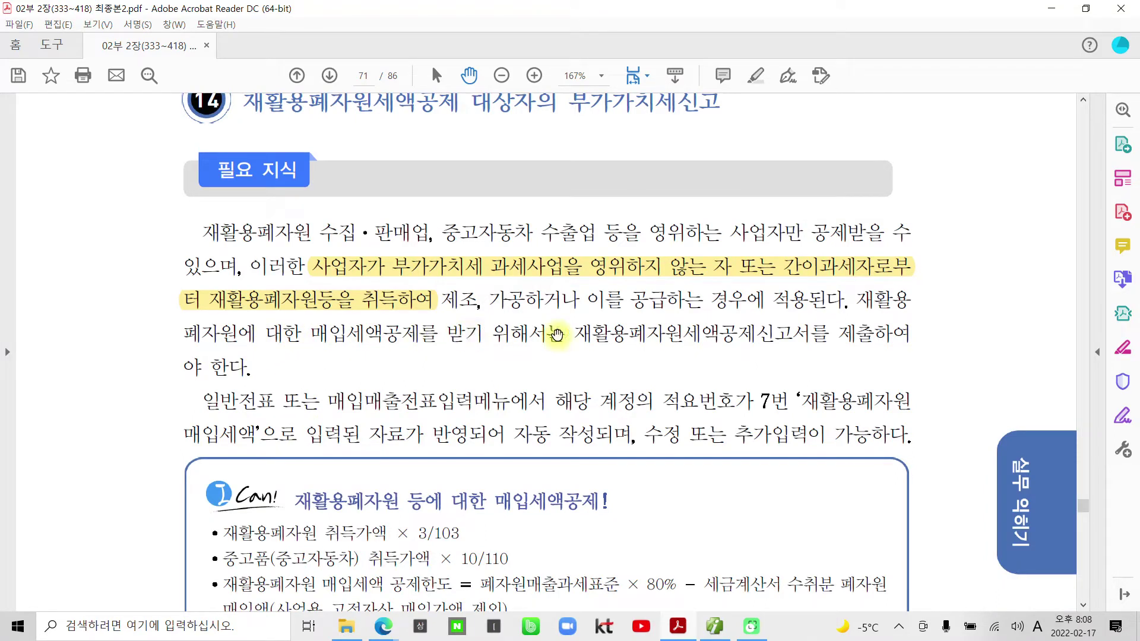
pyautogui.moveTo(573, 332); pyautogui.dragTo(810, 333)
pyautogui.rightClick(745, 333)
pyautogui.click(807, 376)
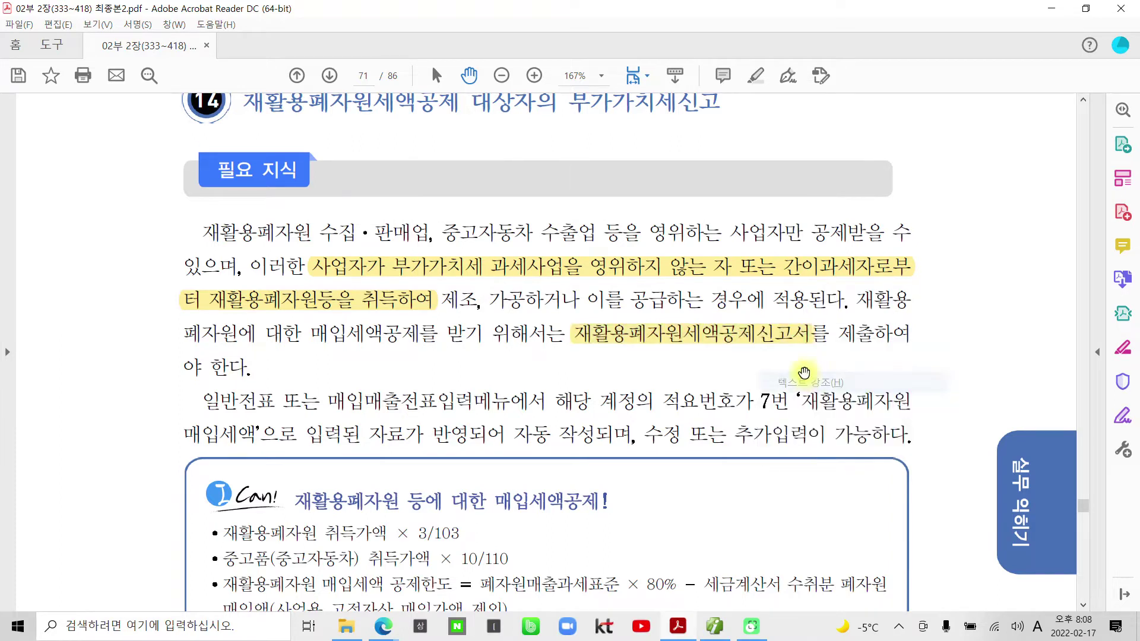
# Highlight "적요번호가 7번" in the paragraph about 일반전표 and 매입매출전표입력.
pyautogui.scroll(-3, 404, 389)
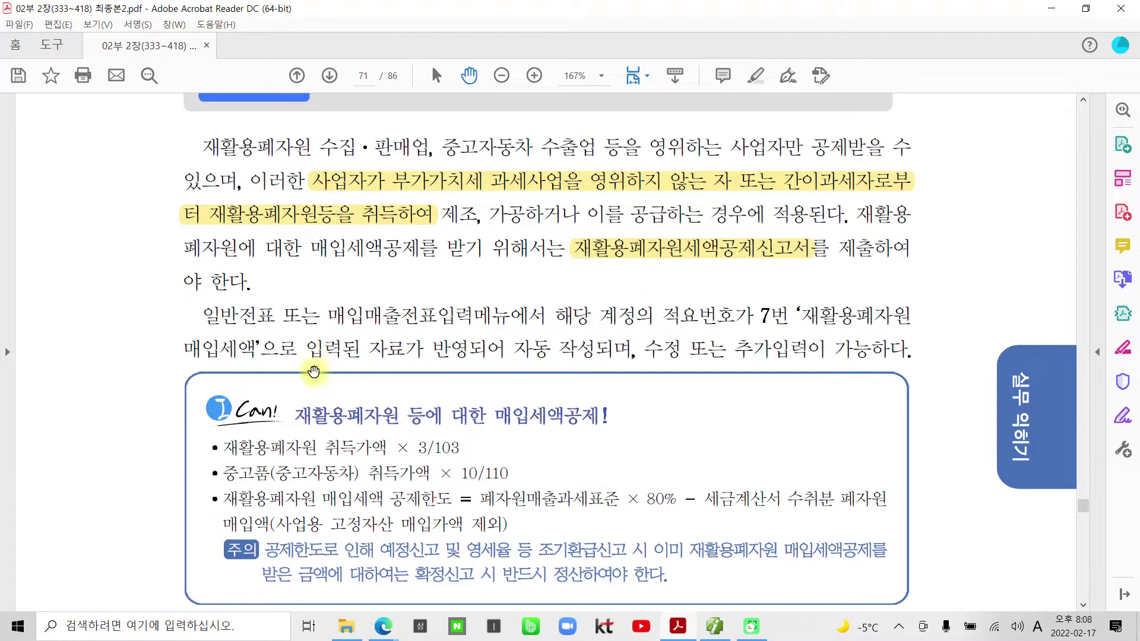
pyautogui.scroll(-1, 314, 359)
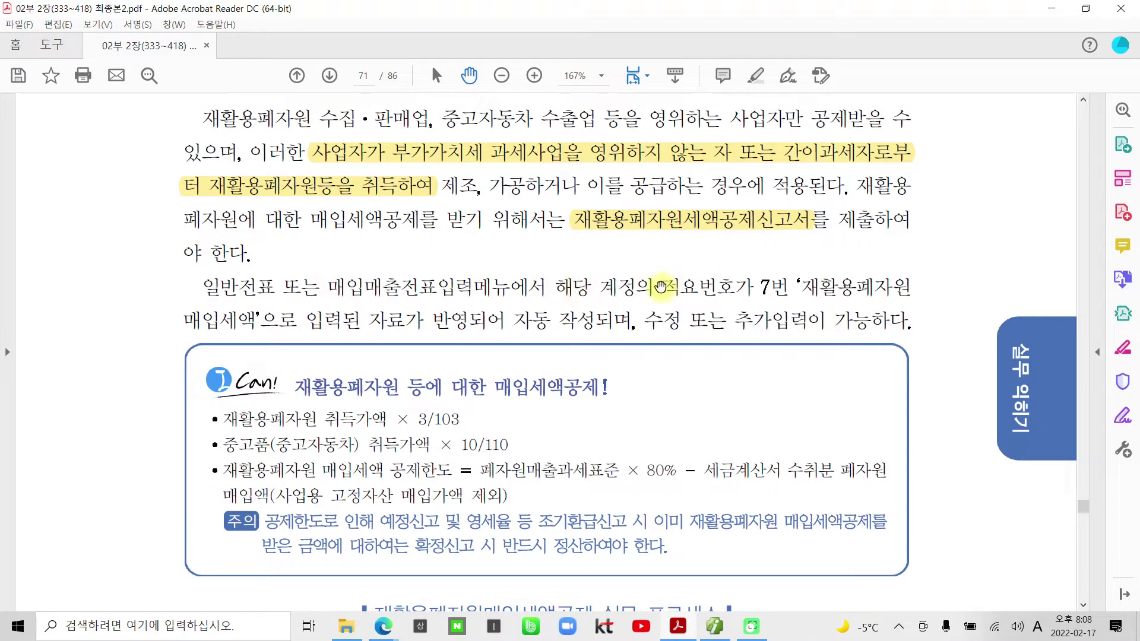
pyautogui.moveTo(661, 287); pyautogui.dragTo(790, 289)
pyautogui.rightClick(791, 293)
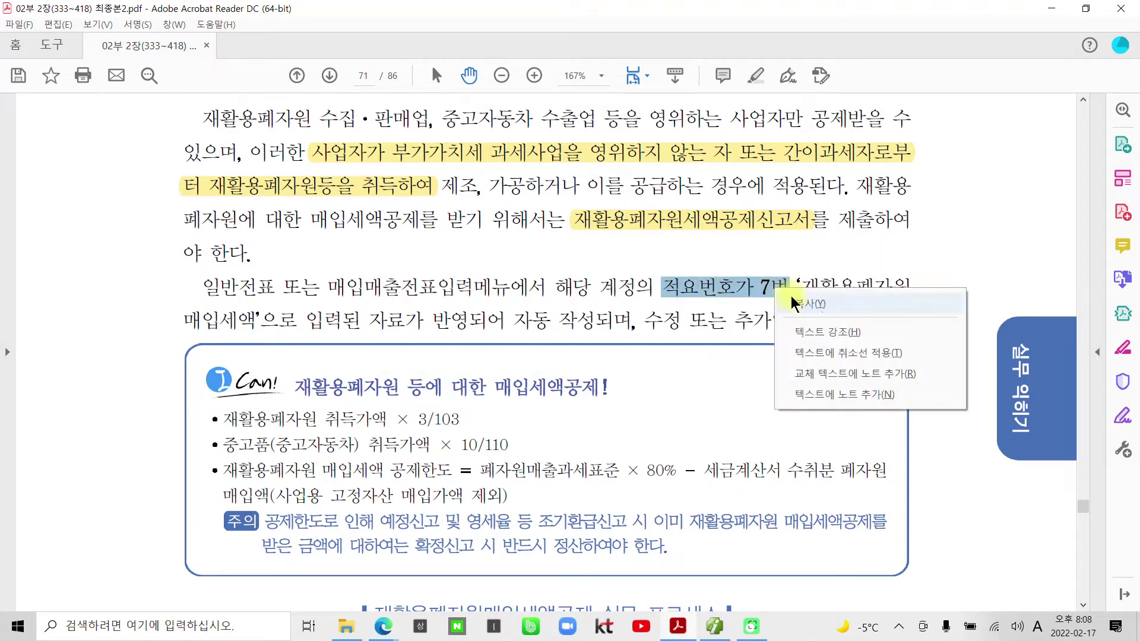
pyautogui.click(809, 332)
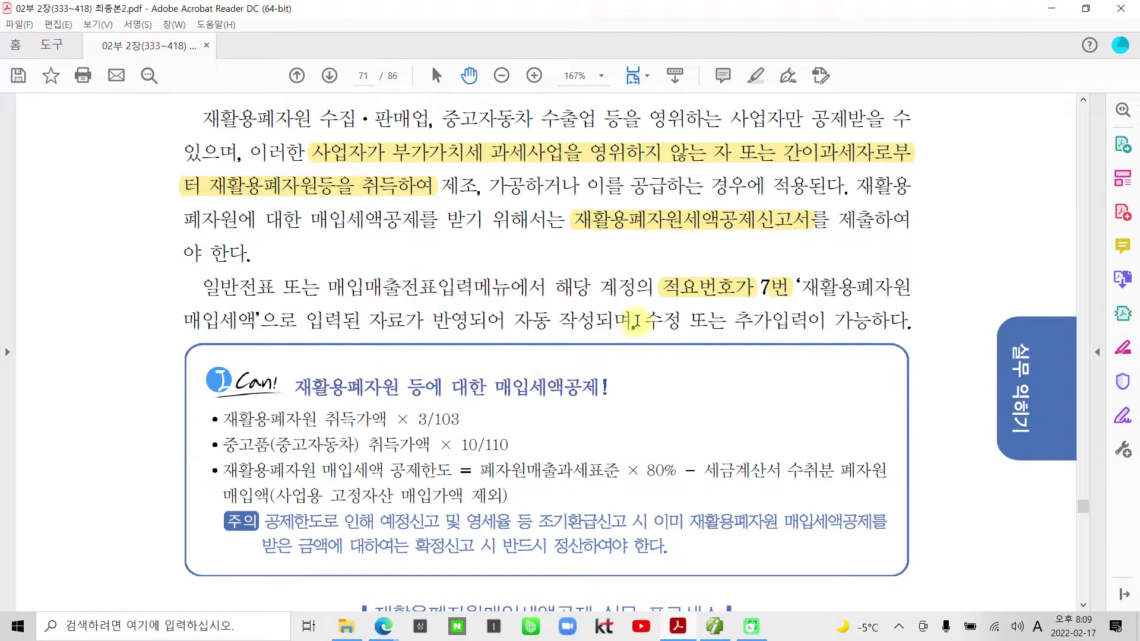
# Highlight the deduction rates 3/103 for recycled waste materials and 10/110 for used goods in the I Can! box.
pyautogui.scroll(-4, 380, 440)
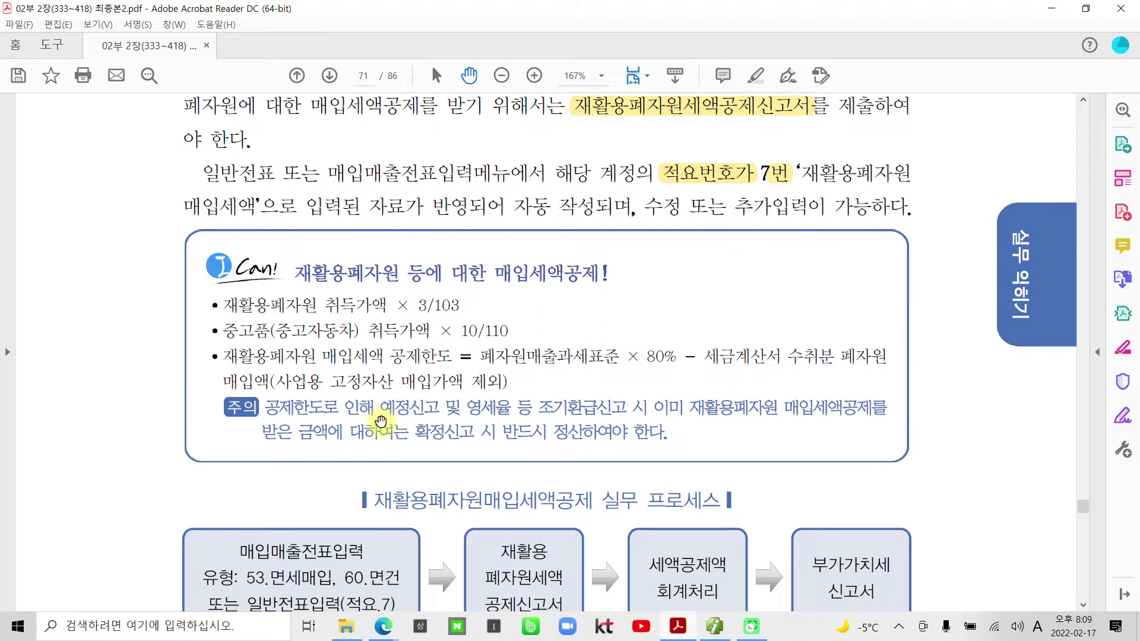
pyautogui.scroll(-1, 380, 422)
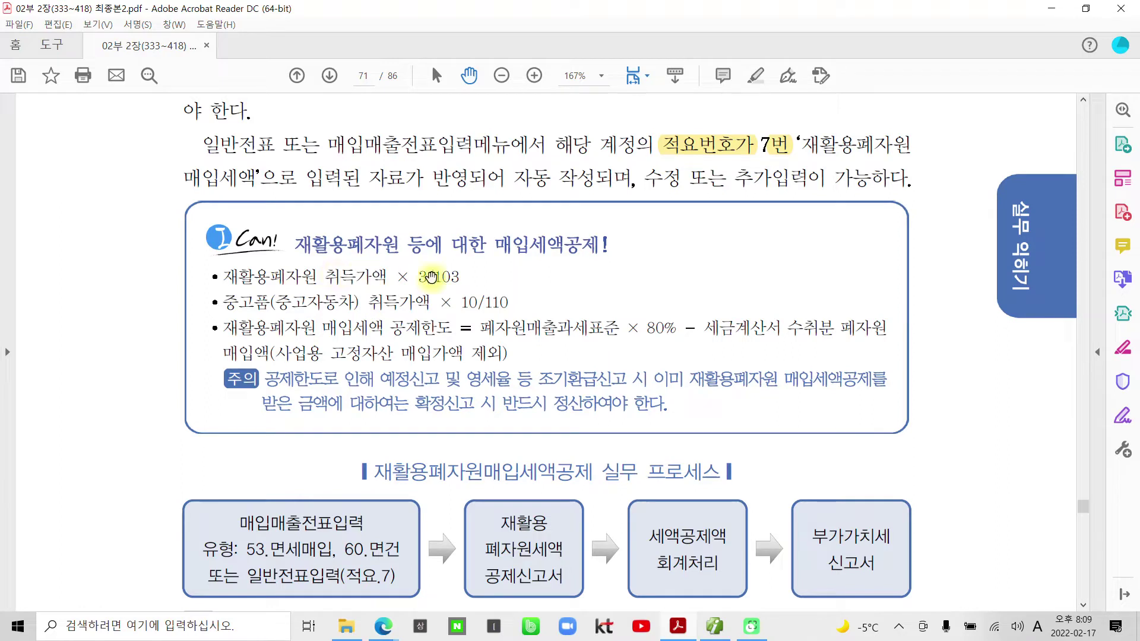
pyautogui.moveTo(416, 277); pyautogui.dragTo(461, 278)
pyautogui.rightClick(444, 284)
pyautogui.click(489, 325)
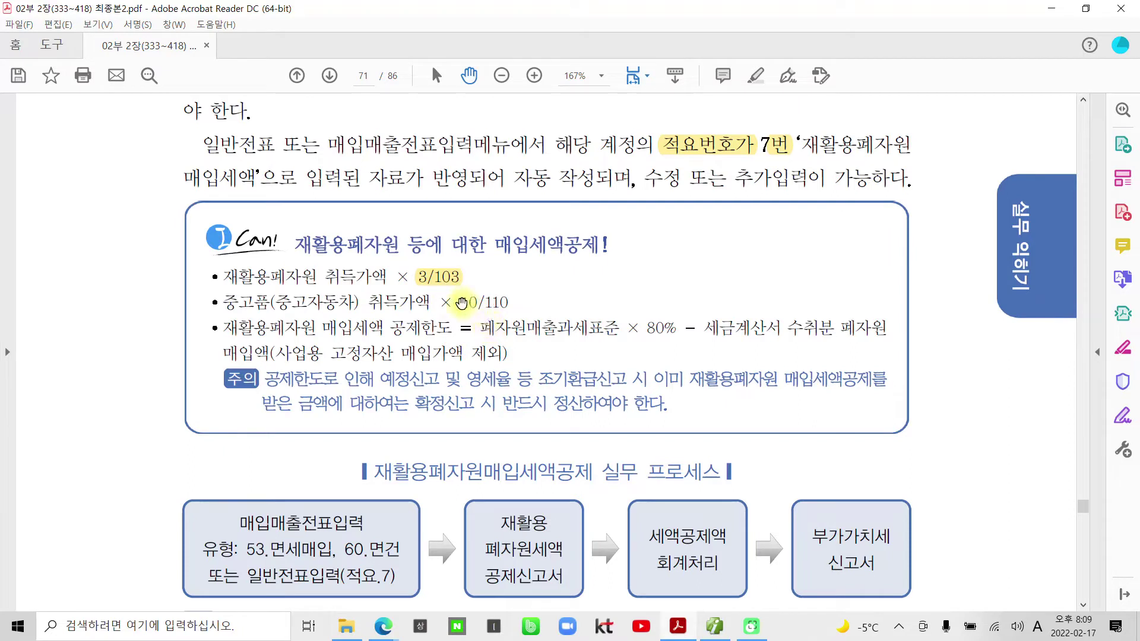
pyautogui.moveTo(460, 303); pyautogui.dragTo(508, 303)
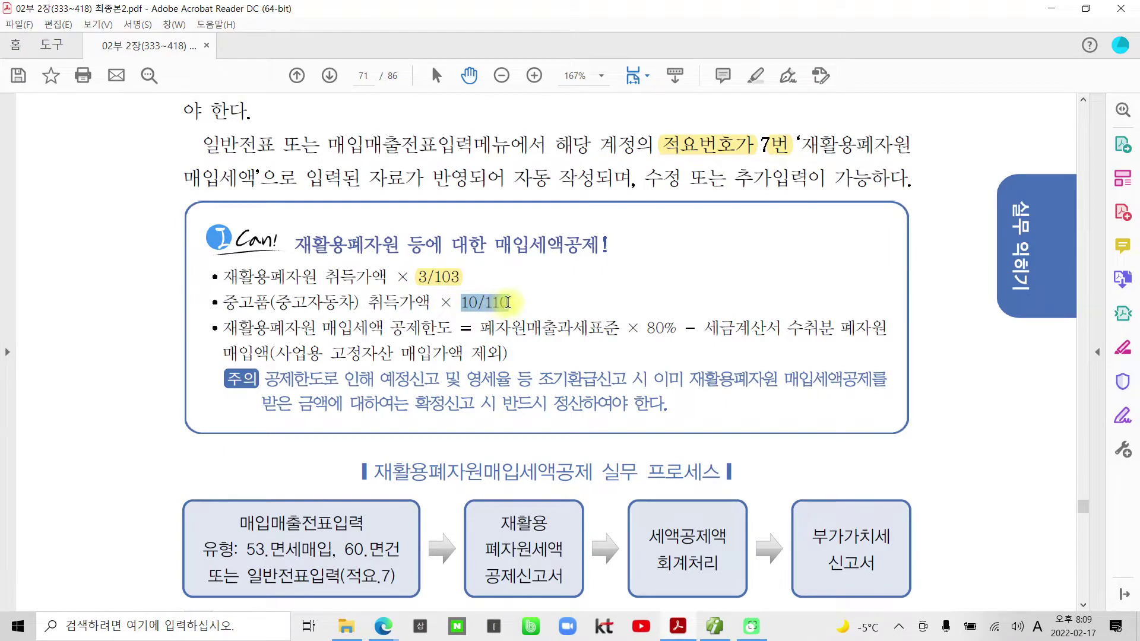
pyautogui.rightClick(510, 305)
pyautogui.click(558, 347)
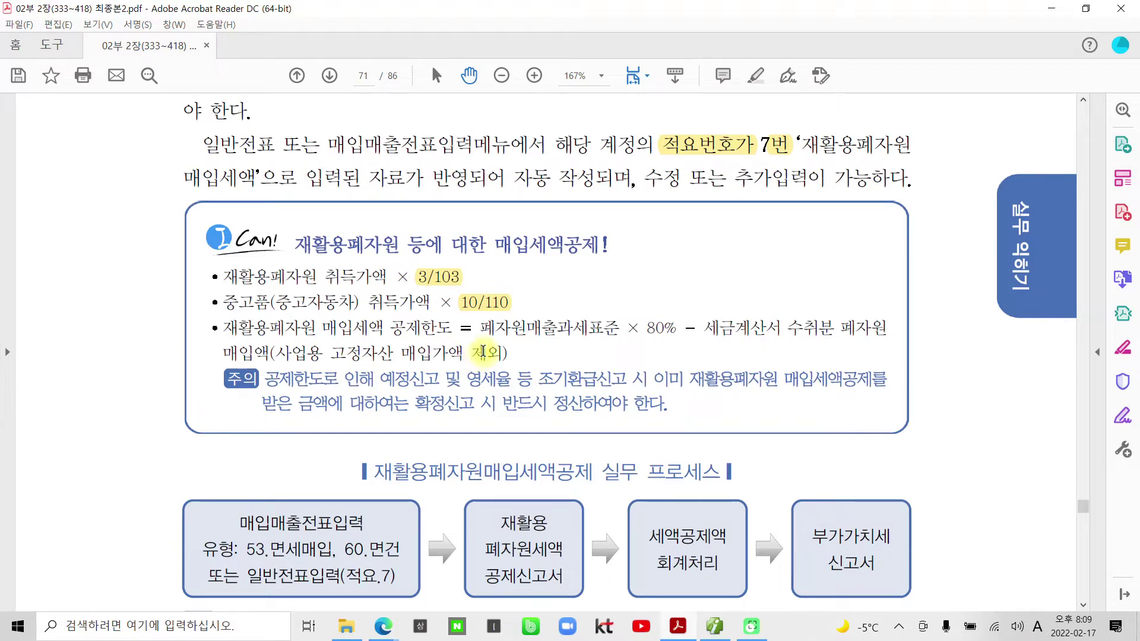
# Read the 실무 프로세스 diagram and the 수행 내용 task instructions, continuing to the 영수증 receipt on page 72.
pyautogui.scroll(-3, 469, 374)
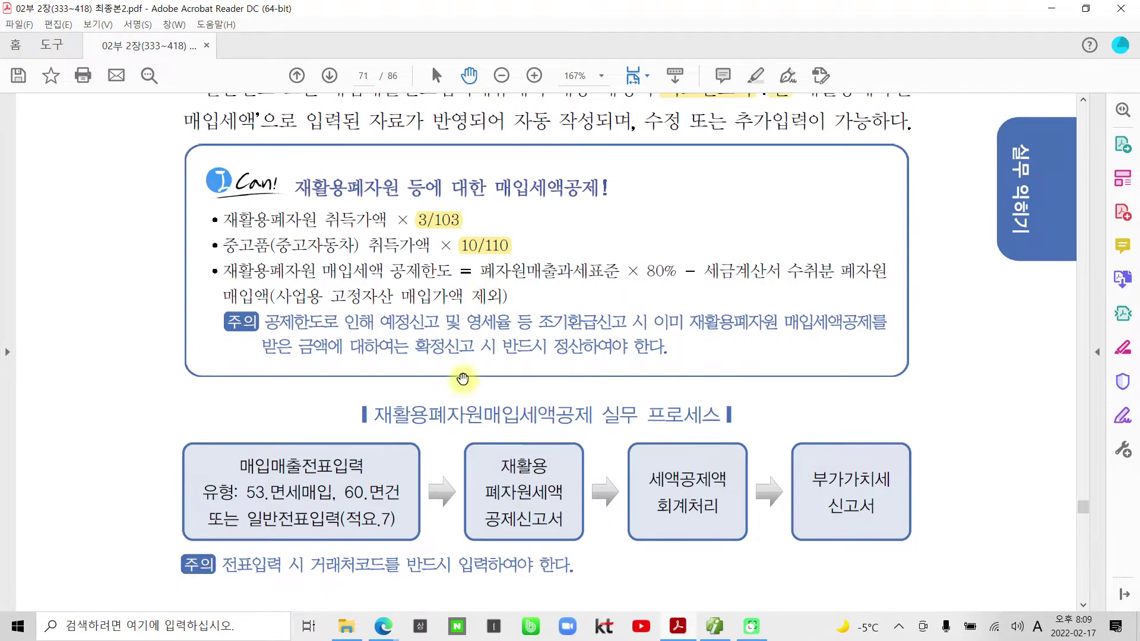
pyautogui.scroll(-2, 427, 410)
pyautogui.scroll(-3, 417, 413)
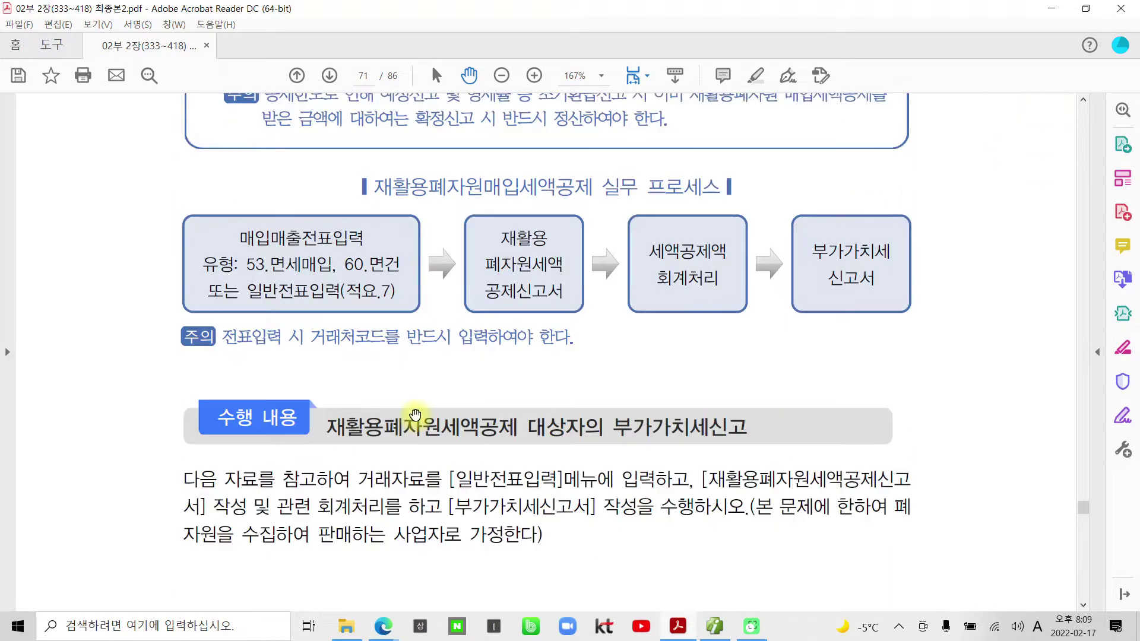
pyautogui.scroll(-2, 417, 412)
pyautogui.scroll(-1, 418, 411)
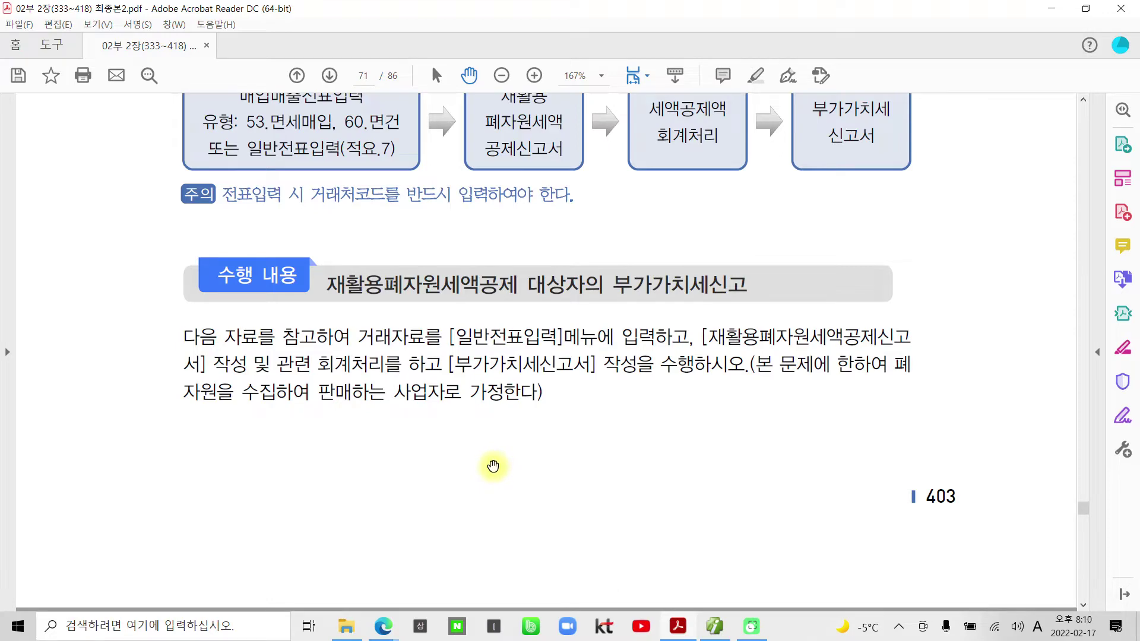
pyautogui.scroll(-3, 495, 460)
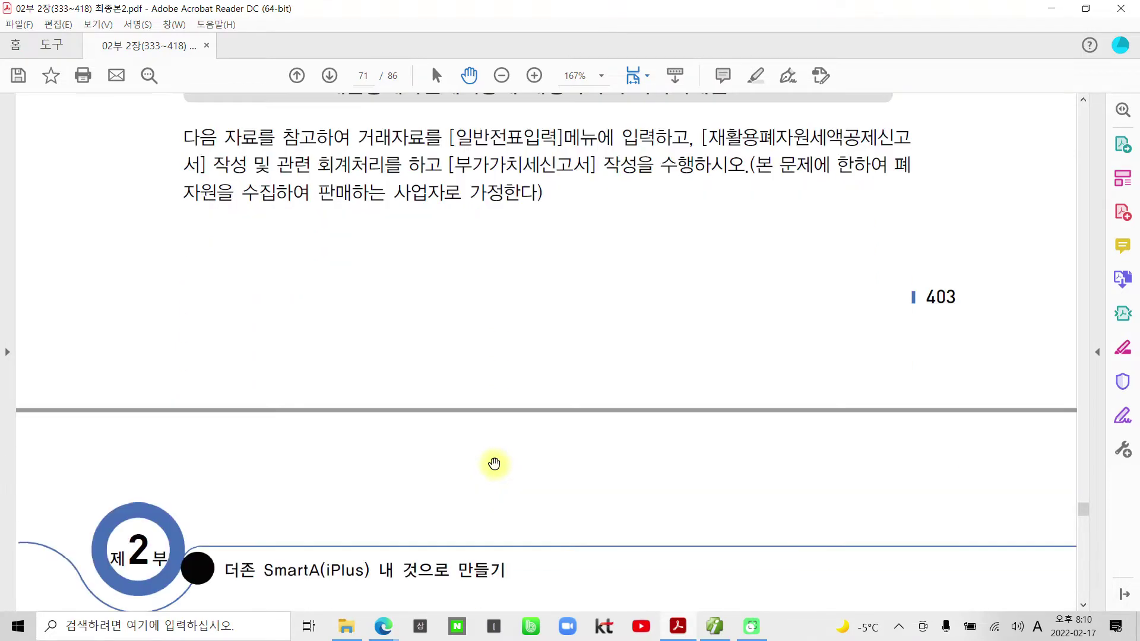
pyautogui.scroll(-6, 494, 464)
pyautogui.scroll(-1, 495, 464)
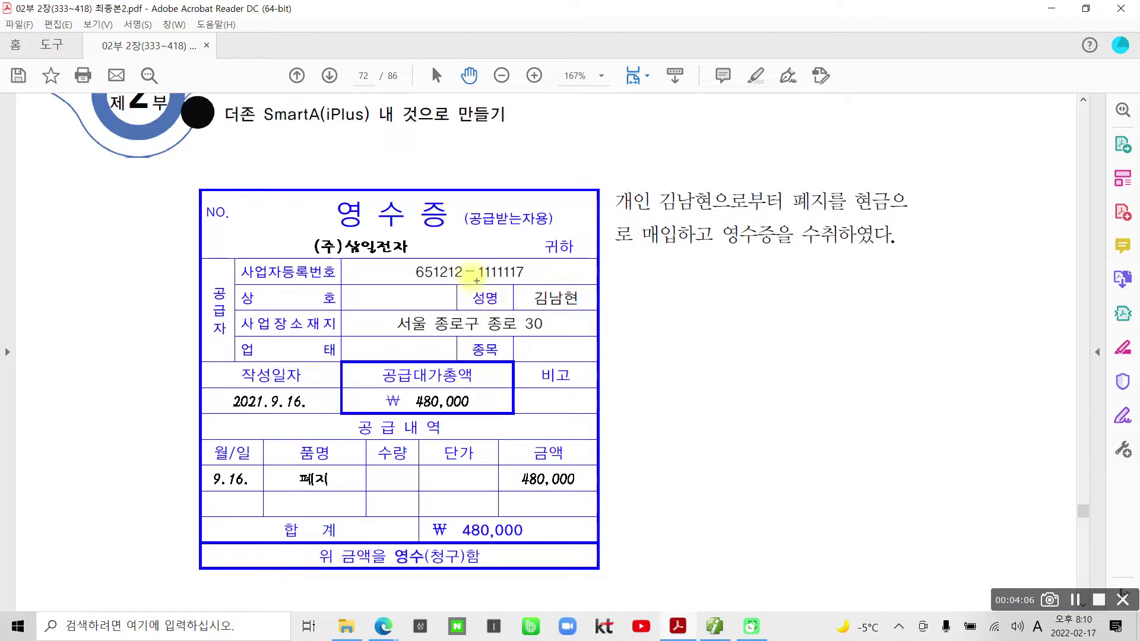
# Mark the receipt's title, supplier name and amount with temporary on-screen drawings, and clear them.
pyautogui.moveTo(335, 177)
pyautogui.mouseDown()
pyautogui.moveTo(326, 224)
pyautogui.moveTo(475, 221)
pyautogui.moveTo(317, 176)
pyautogui.mouseUp()
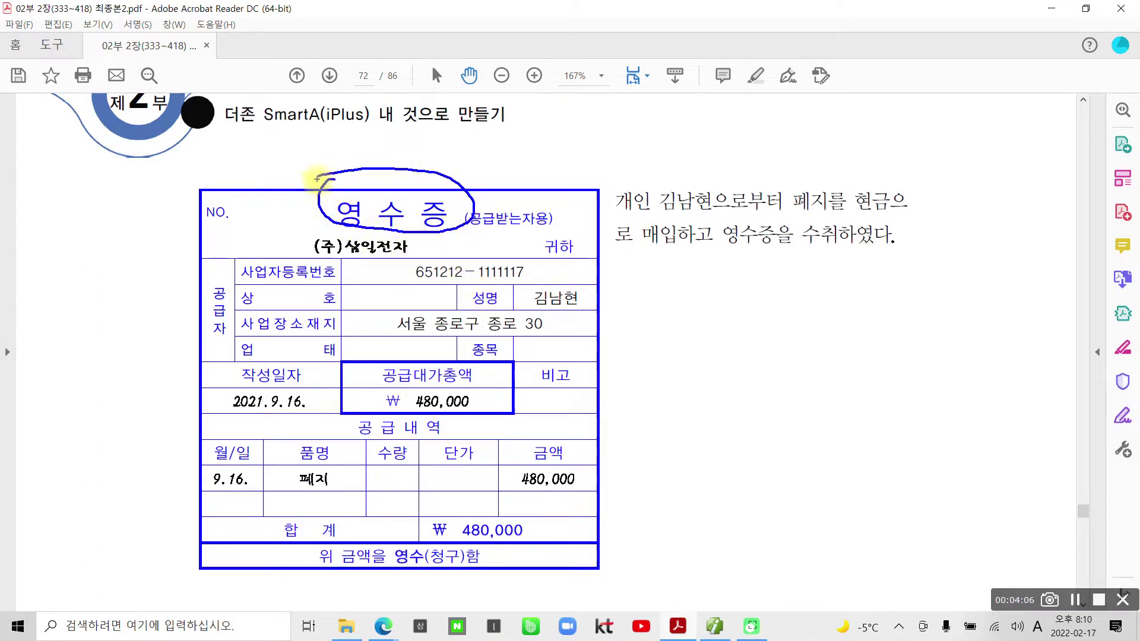
pyautogui.moveTo(534, 310); pyautogui.dragTo(603, 310)
pyautogui.moveTo(598, 505)
pyautogui.mouseDown()
pyautogui.moveTo(477, 444)
pyautogui.moveTo(594, 509)
pyautogui.mouseUp()
pyautogui.press('Escape')
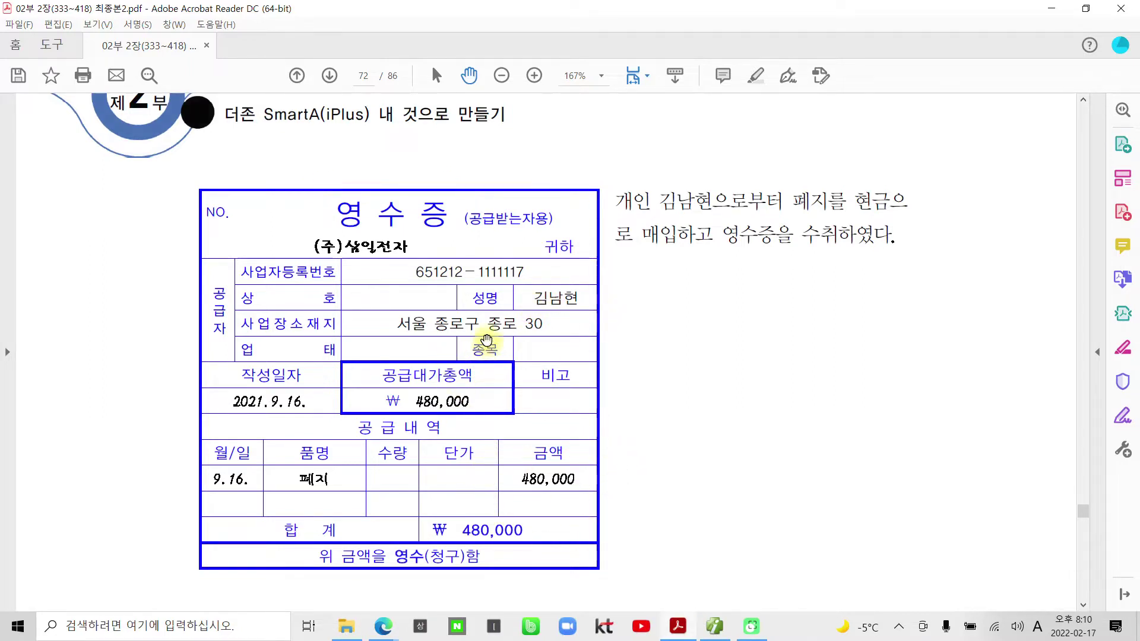
# Compare the 영수증 receipt details with the 수행 결과 section and the task instructions on the preceding page.
pyautogui.scroll(-3, 561, 407)
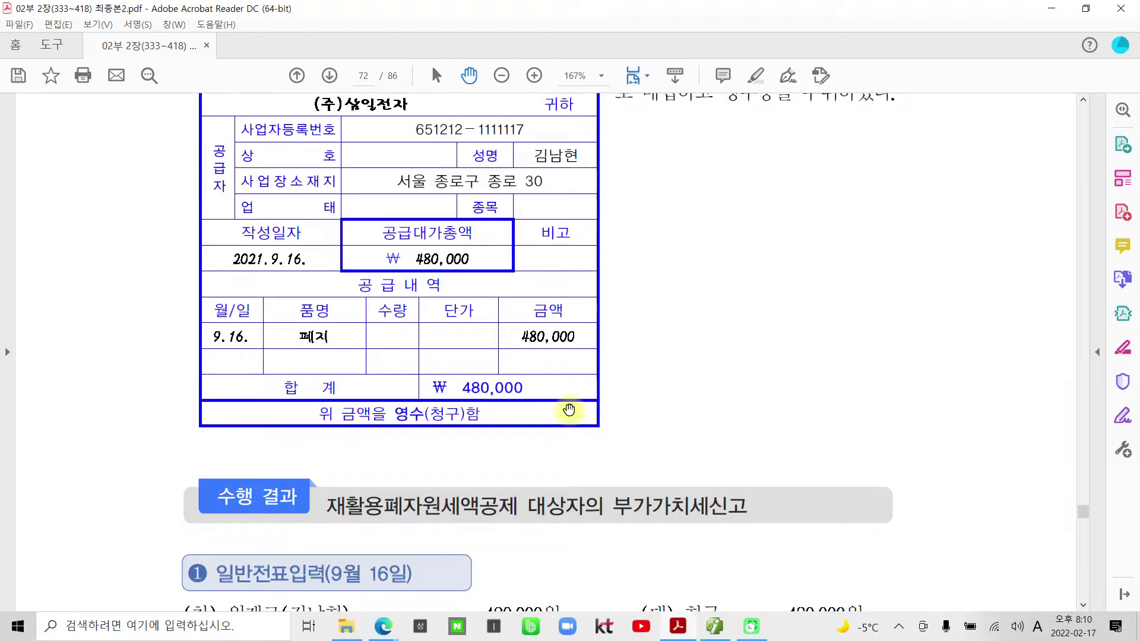
pyautogui.scroll(-2, 569, 409)
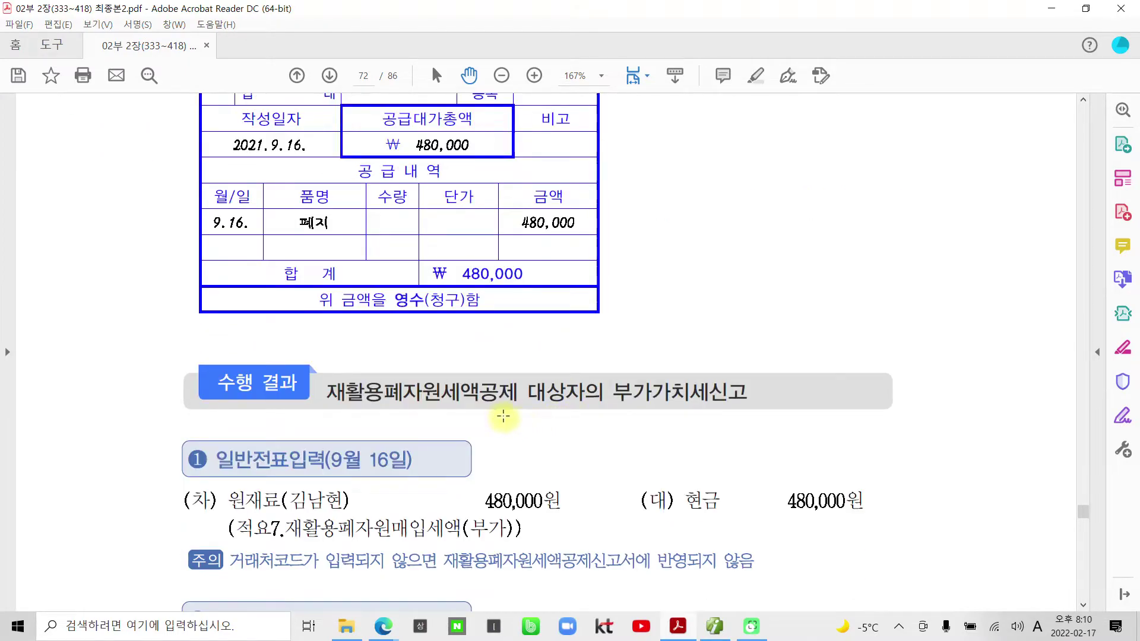
pyautogui.scroll(2, 503, 418)
pyautogui.scroll(2, 504, 421)
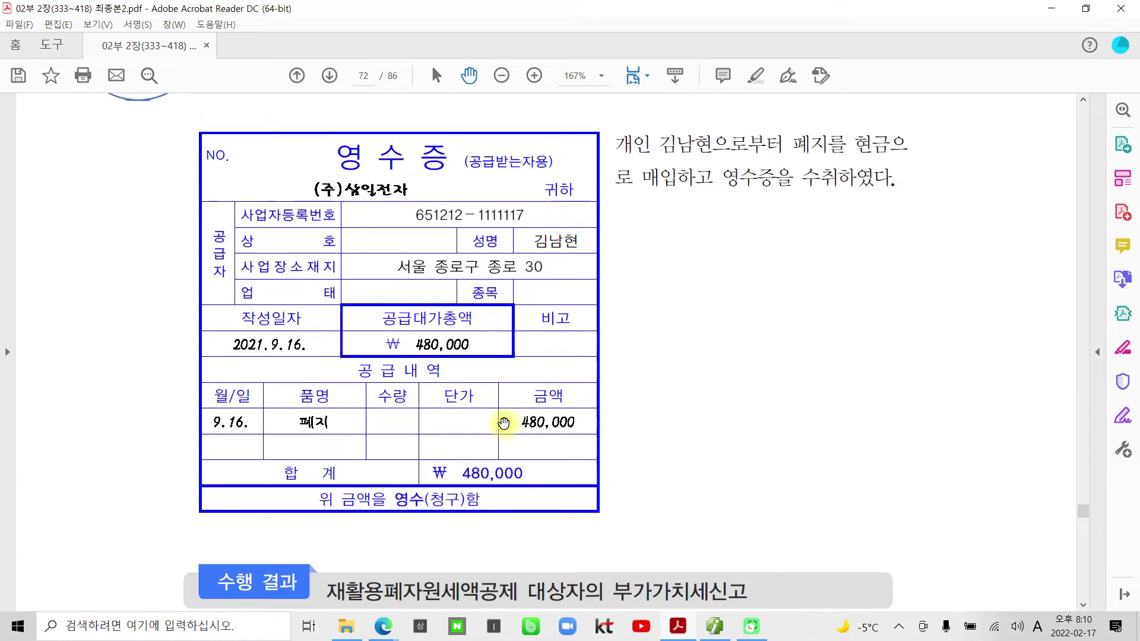
pyautogui.scroll(1, 504, 423)
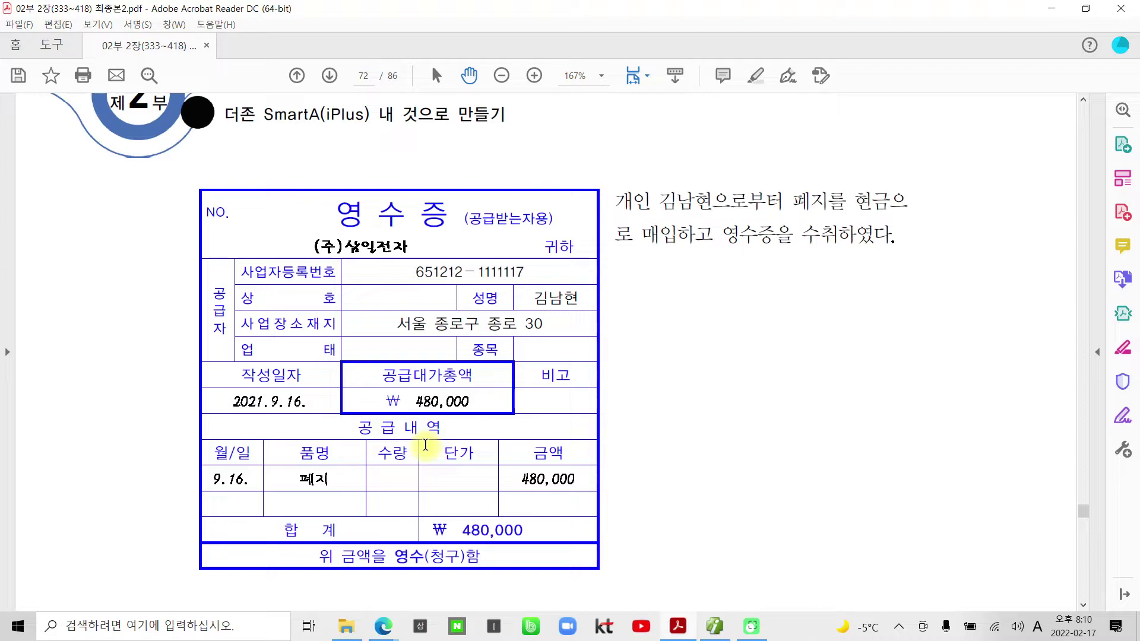
pyautogui.scroll(6, 425, 445)
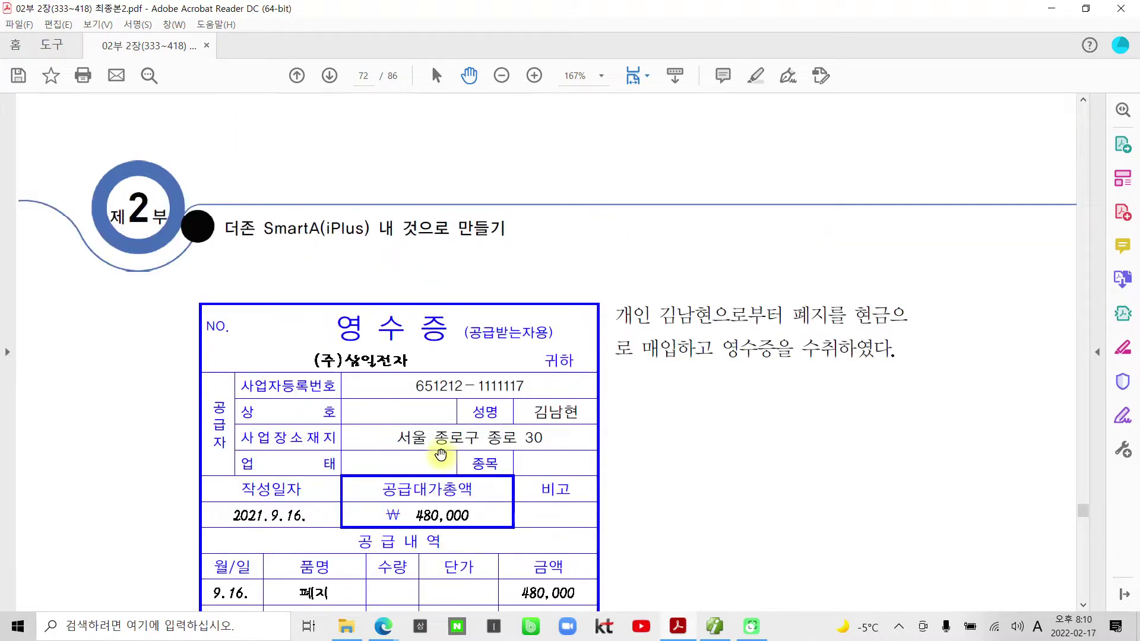
pyautogui.scroll(-4, 444, 457)
pyautogui.scroll(5, 453, 442)
pyautogui.scroll(4, 454, 450)
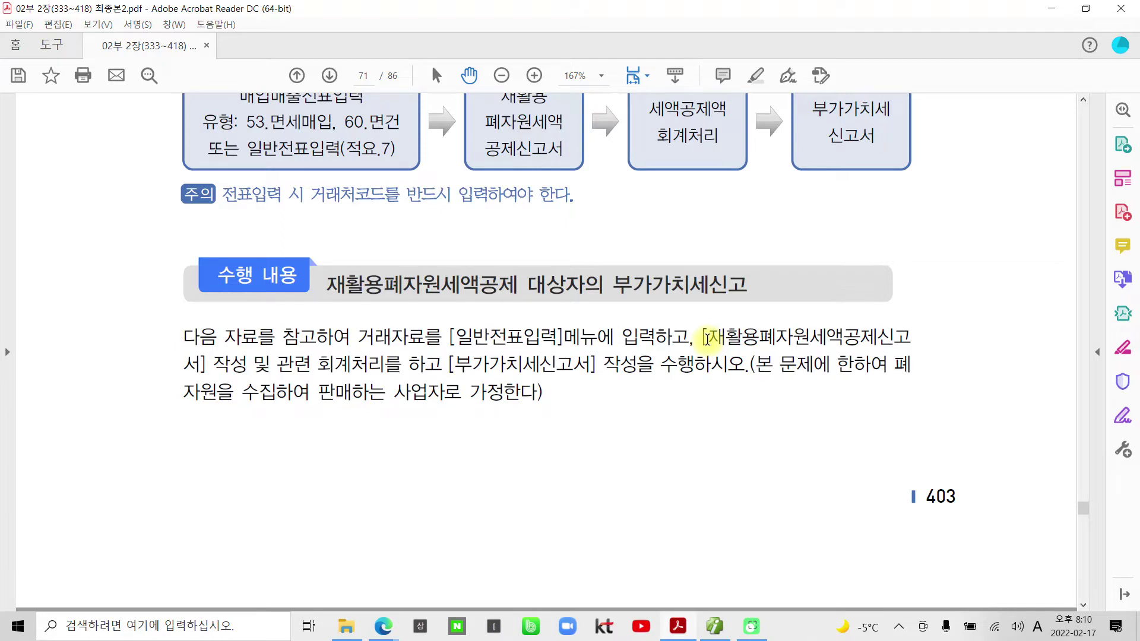
pyautogui.scroll(-7, 543, 412)
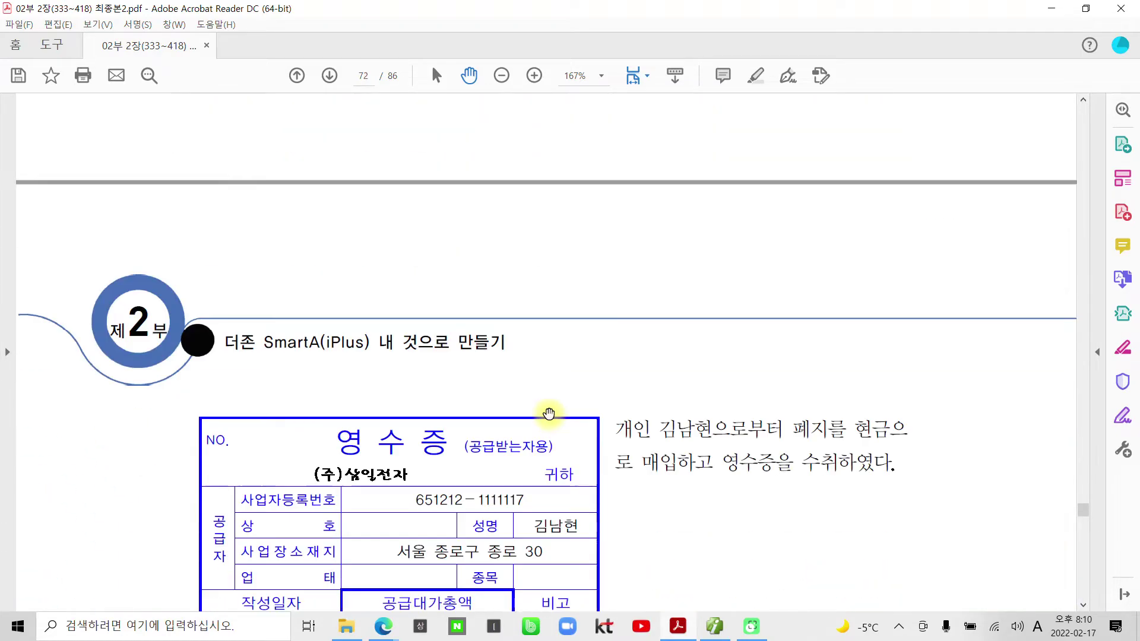
pyautogui.scroll(-3, 548, 412)
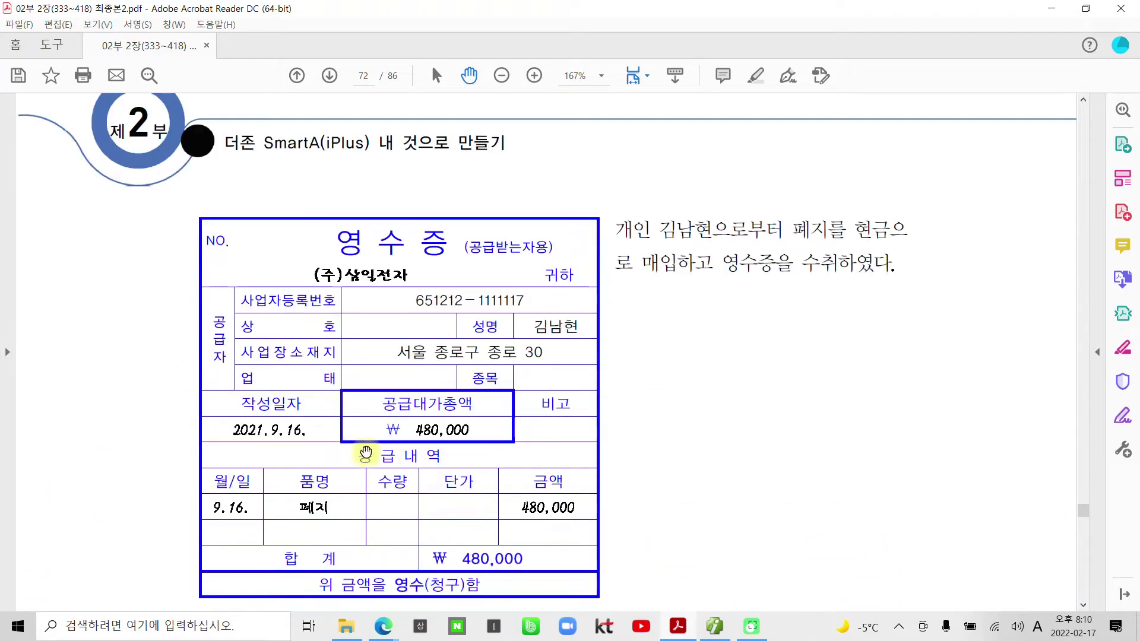
# Switch to SmartA, open 일반전표입력 and bring up the voucher entry for September 16, 2021.
pyautogui.click(714, 627)
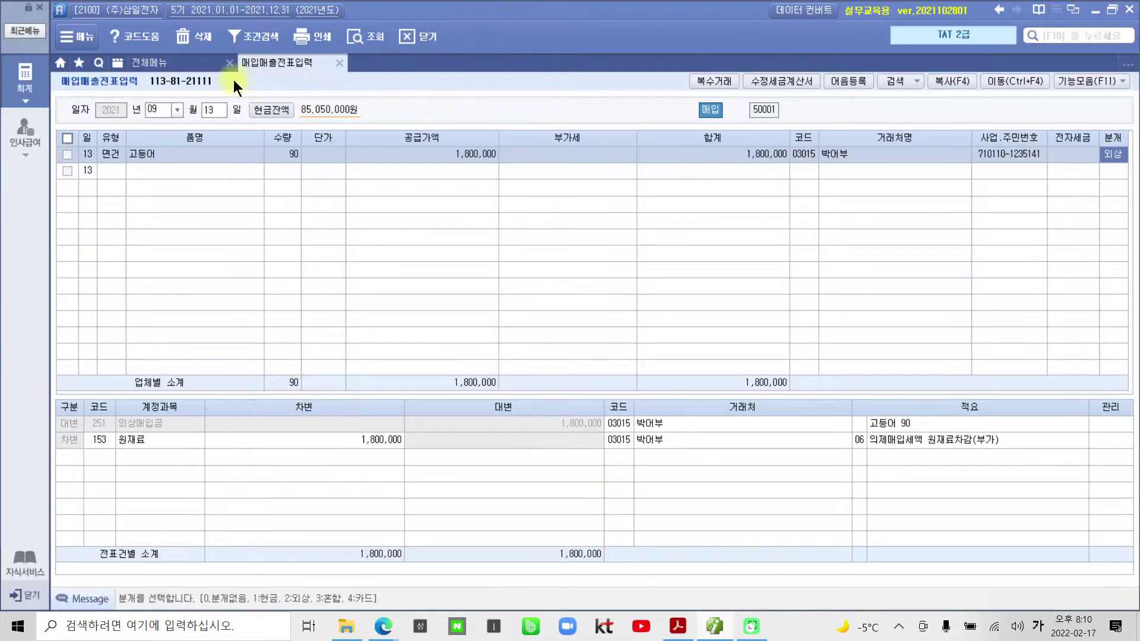
pyautogui.click(191, 66)
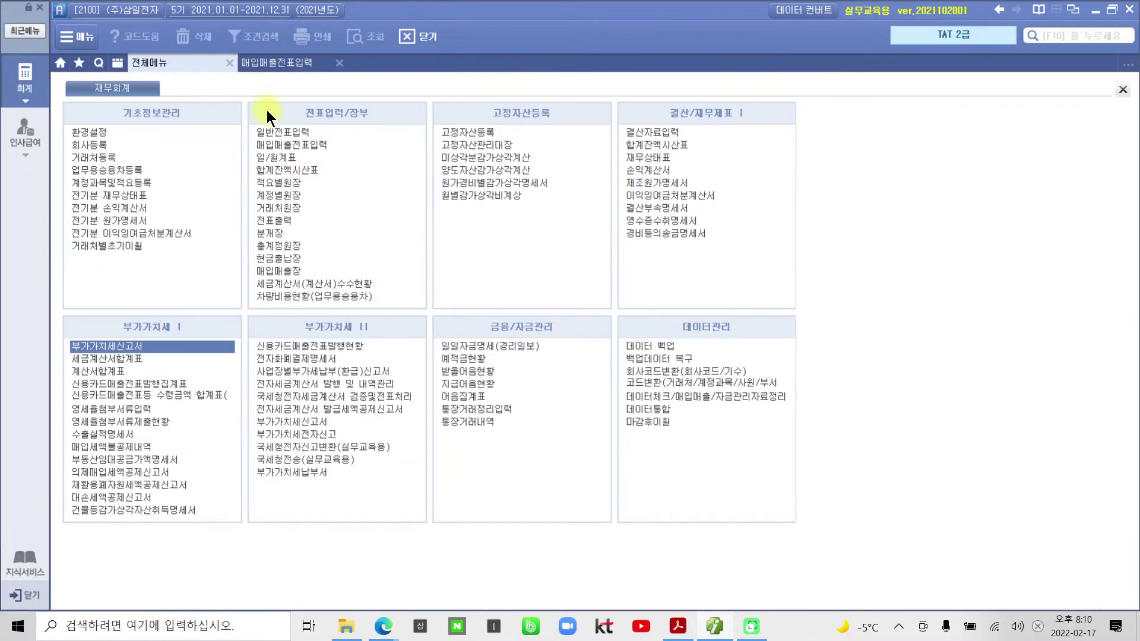
pyautogui.click(273, 133)
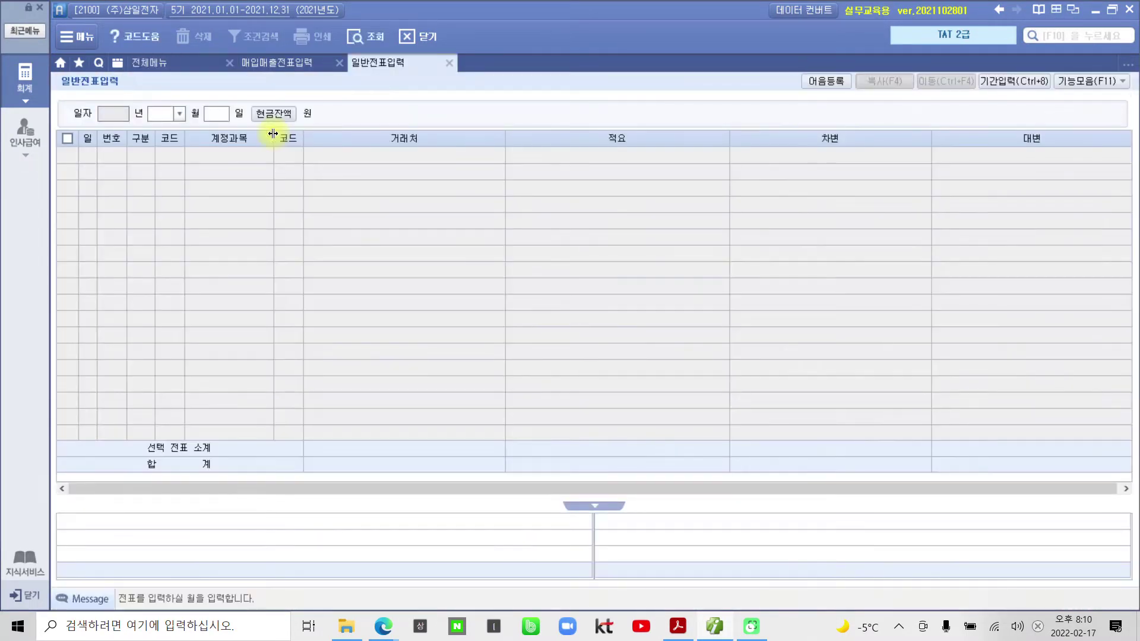
pyautogui.write('09')
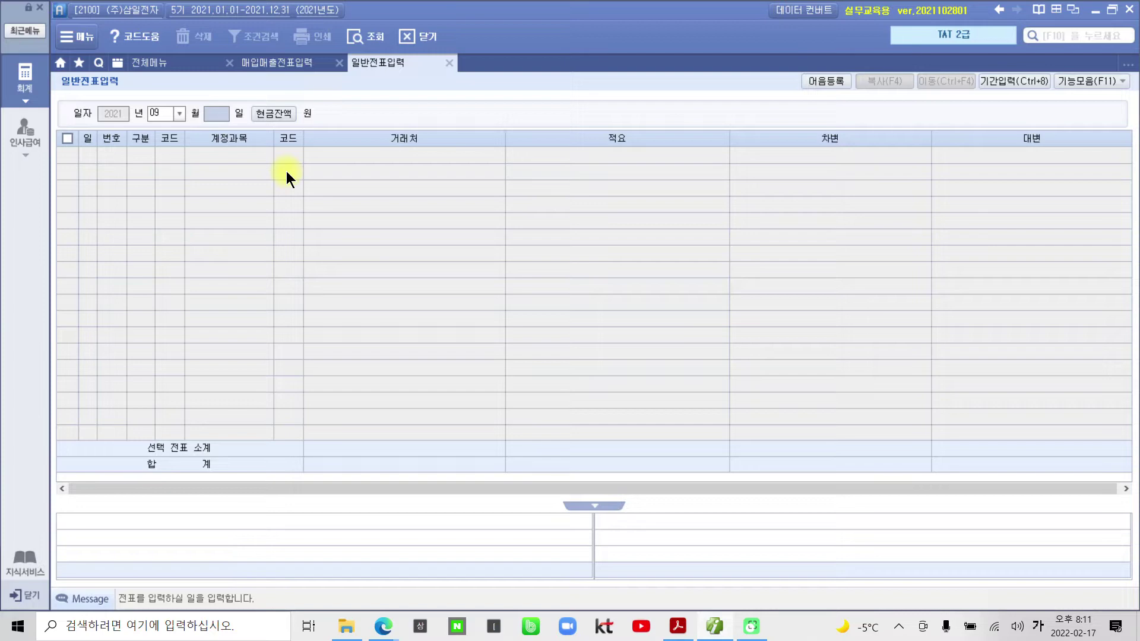
pyautogui.write('16')
pyautogui.press('Return')
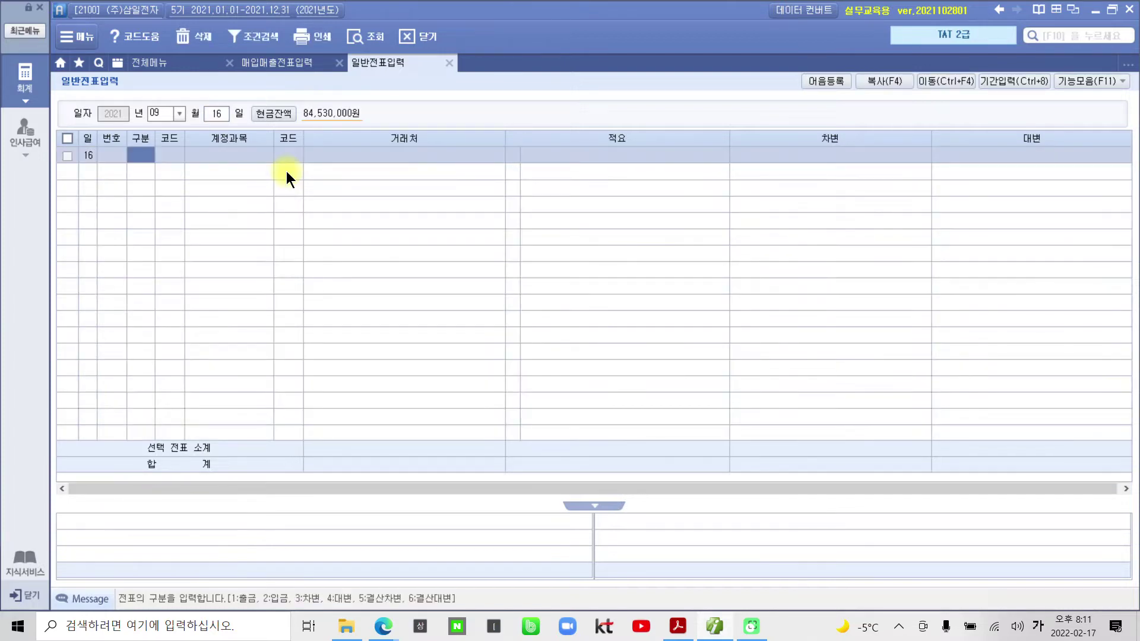
# Start a debit (차변) line in the September 16 voucher with account 153 원재료.
pyautogui.write('3')
pyautogui.press('Return')
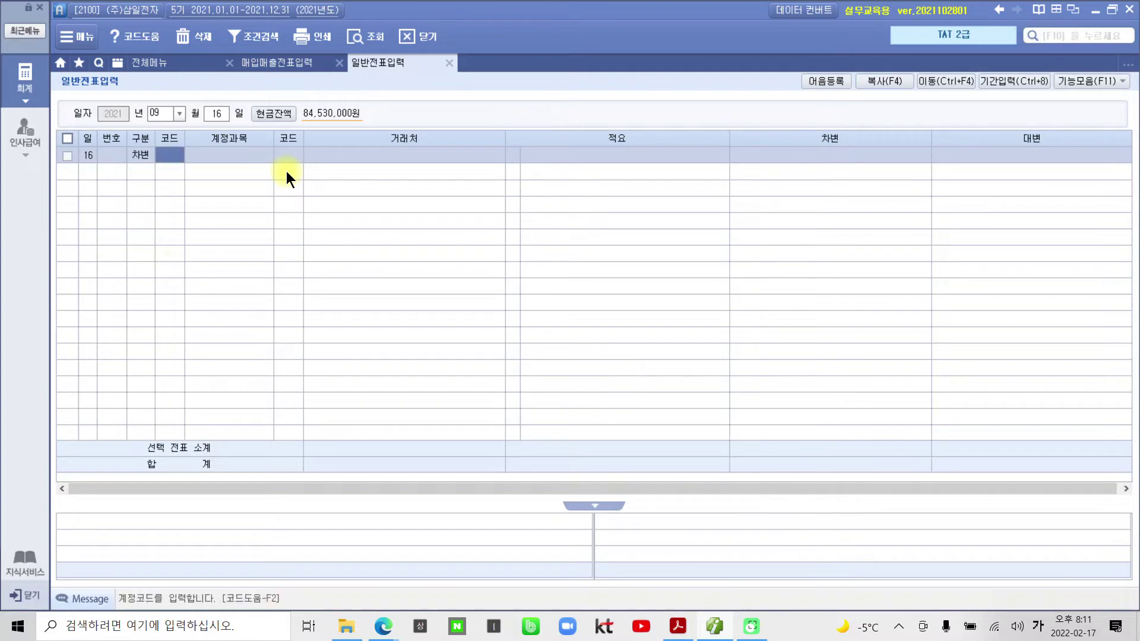
pyautogui.write('원재')
pyautogui.press('Return')
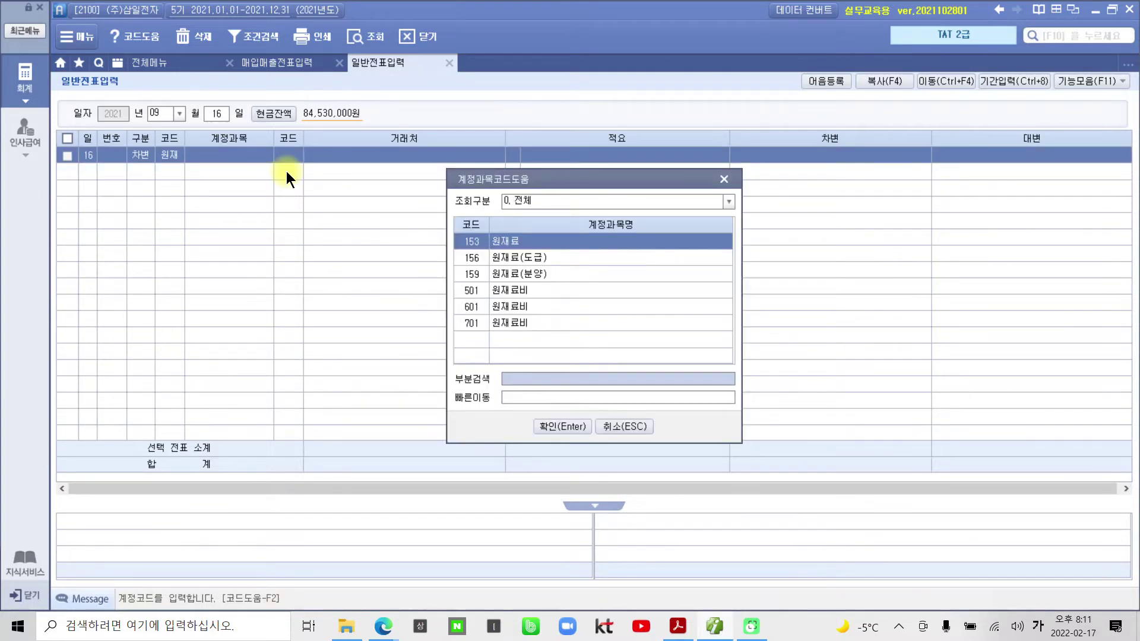
pyautogui.press('Return')
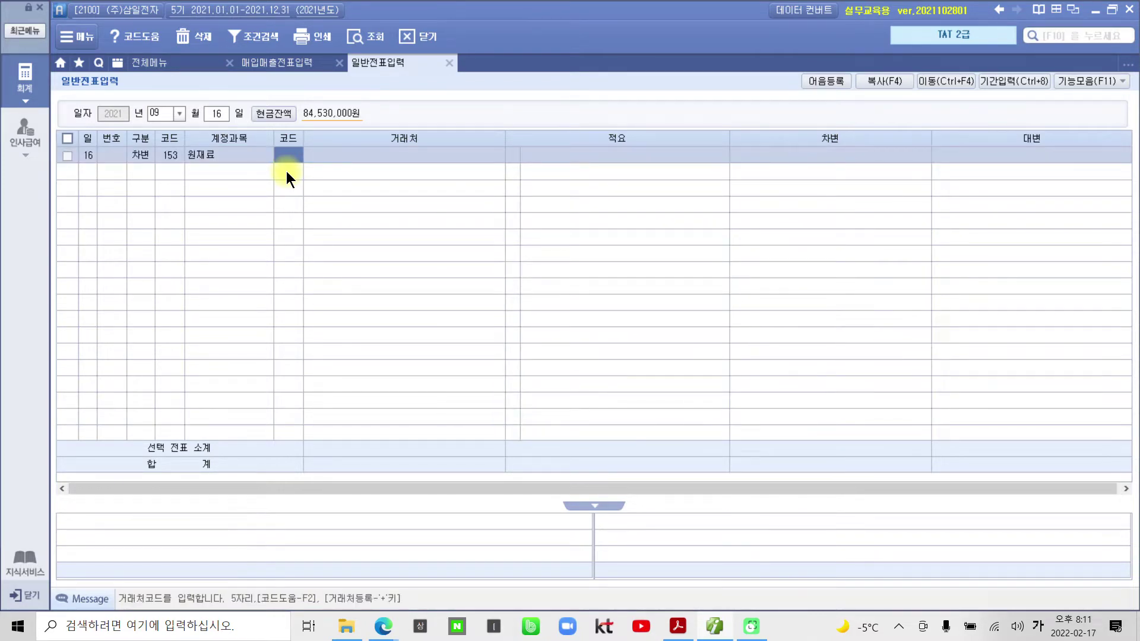
# Leave the supplier blank, set the summary to 07 재활용 폐자원매입세액(부가), and enter a debit amount of 480,000.
pyautogui.press('Return')
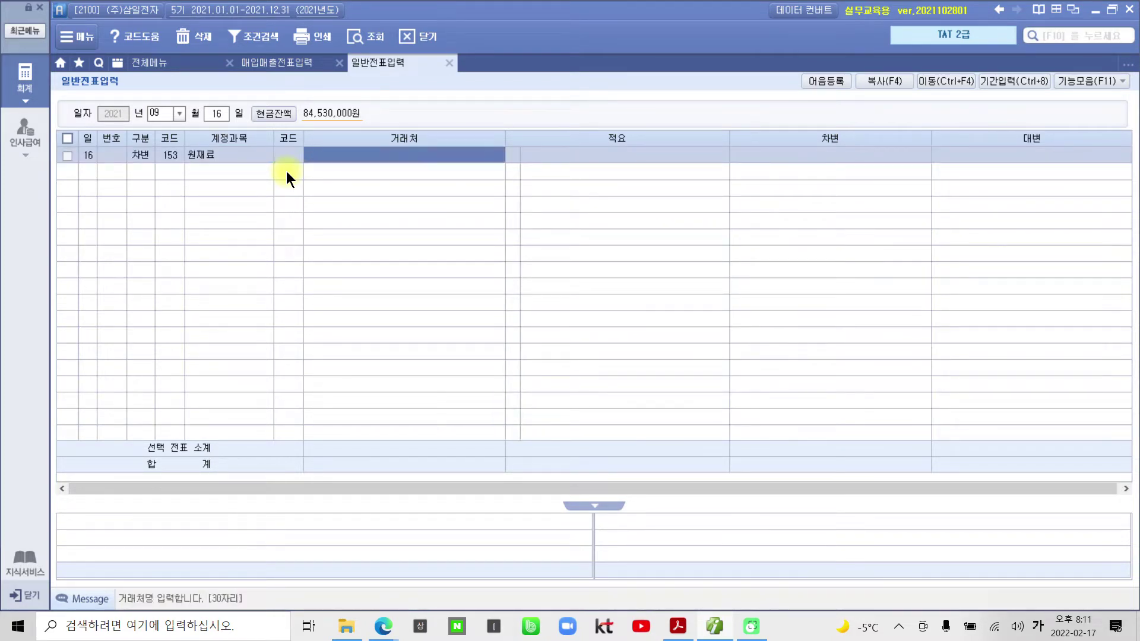
pyautogui.press('Return')
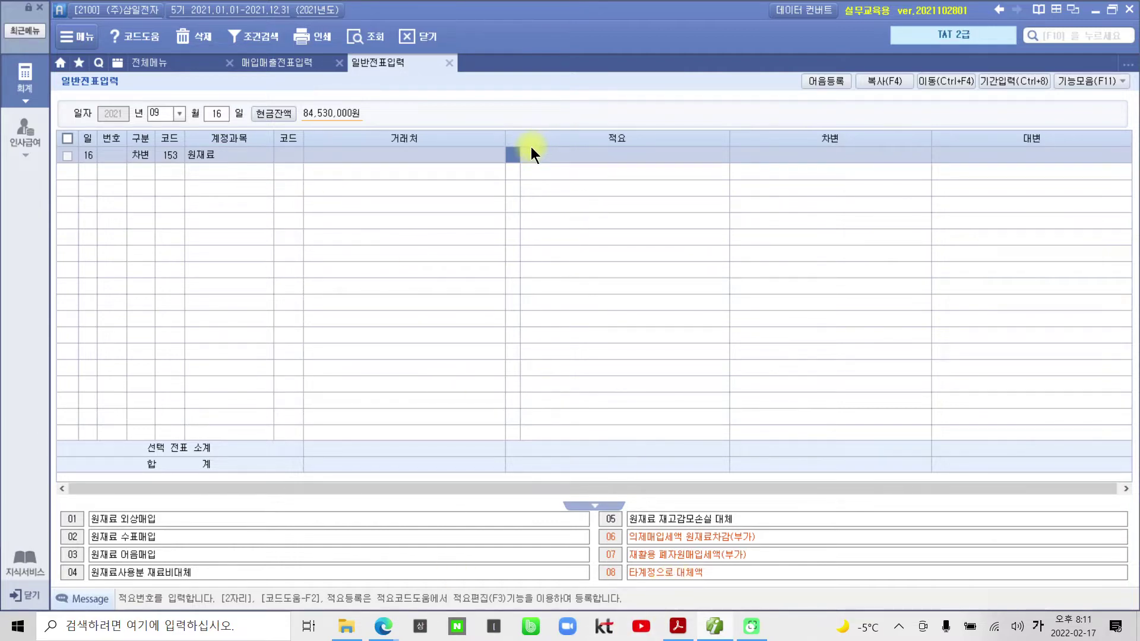
pyautogui.press('Return')
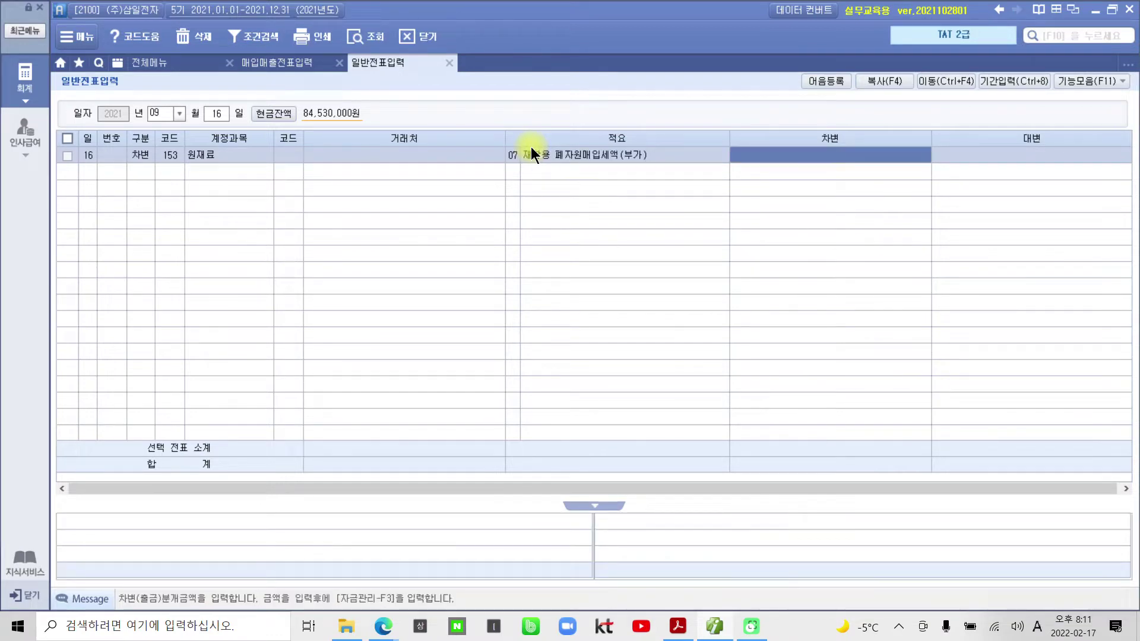
pyautogui.write('4800000')
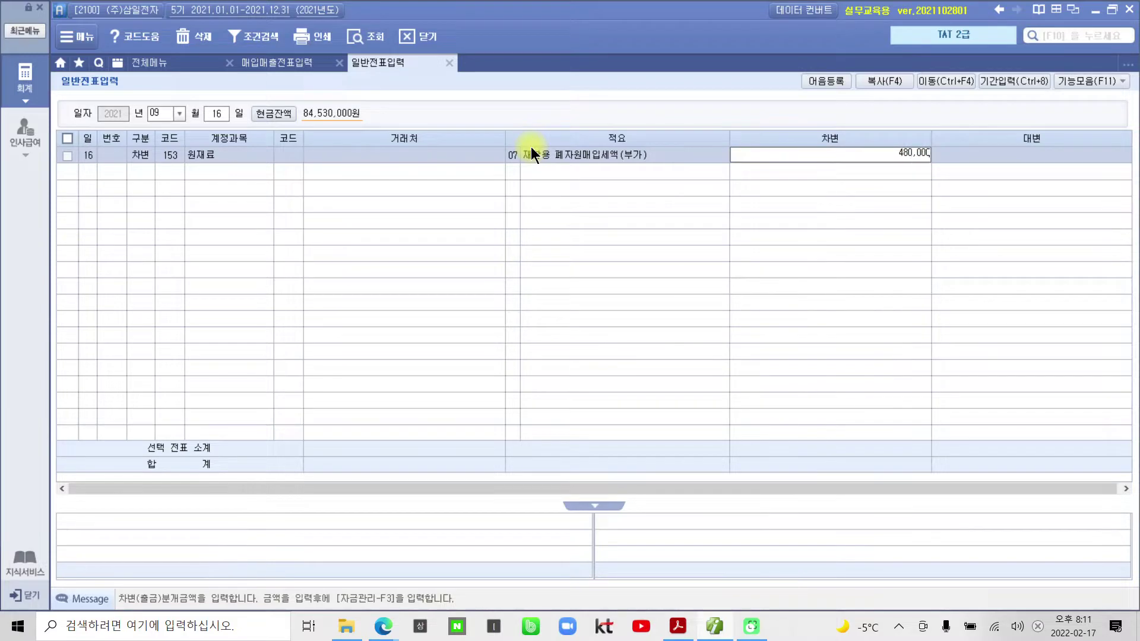
pyautogui.press('Return')
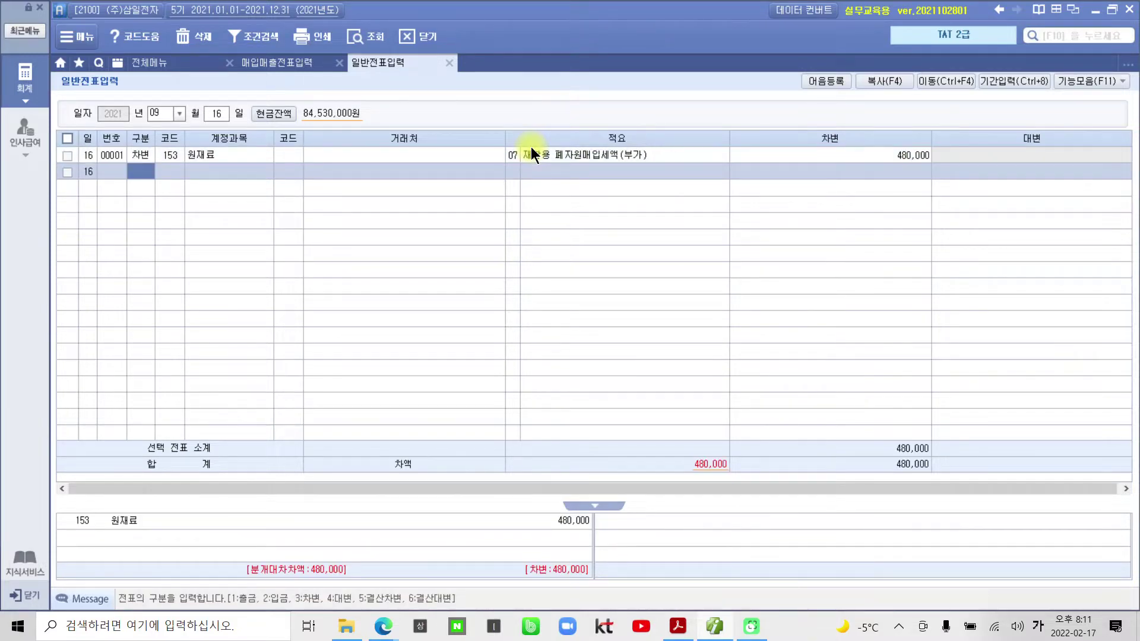
# Add a credit (대변) line for account 101 현금 with the amount 480,000, keeping the copied summary and no supplier.
pyautogui.write('4')
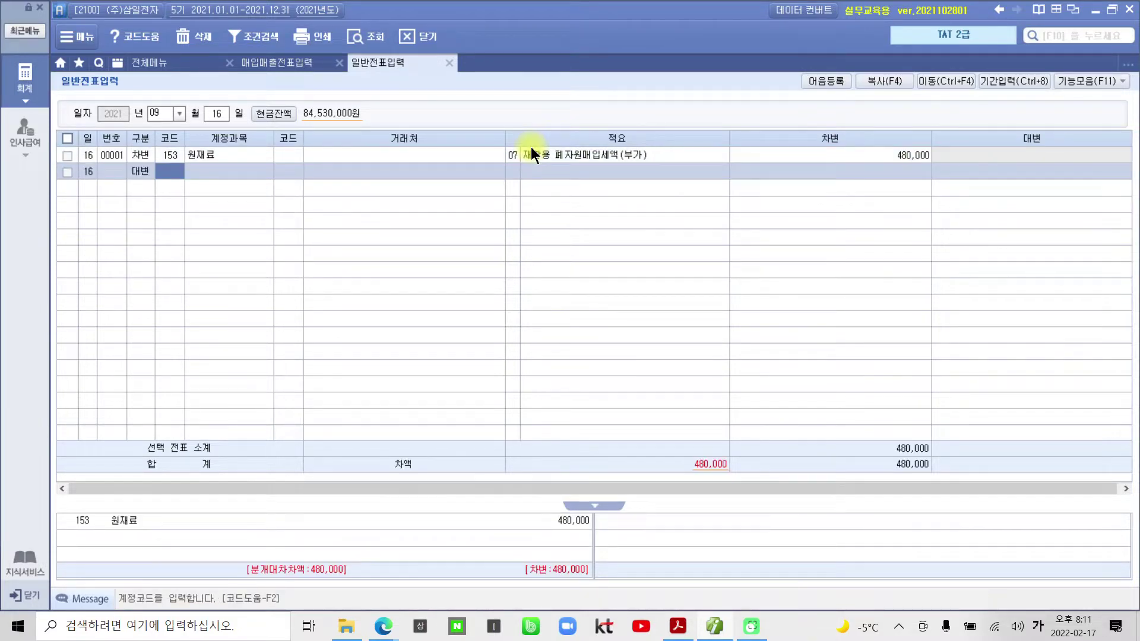
pyautogui.write('101')
pyautogui.press('Return')
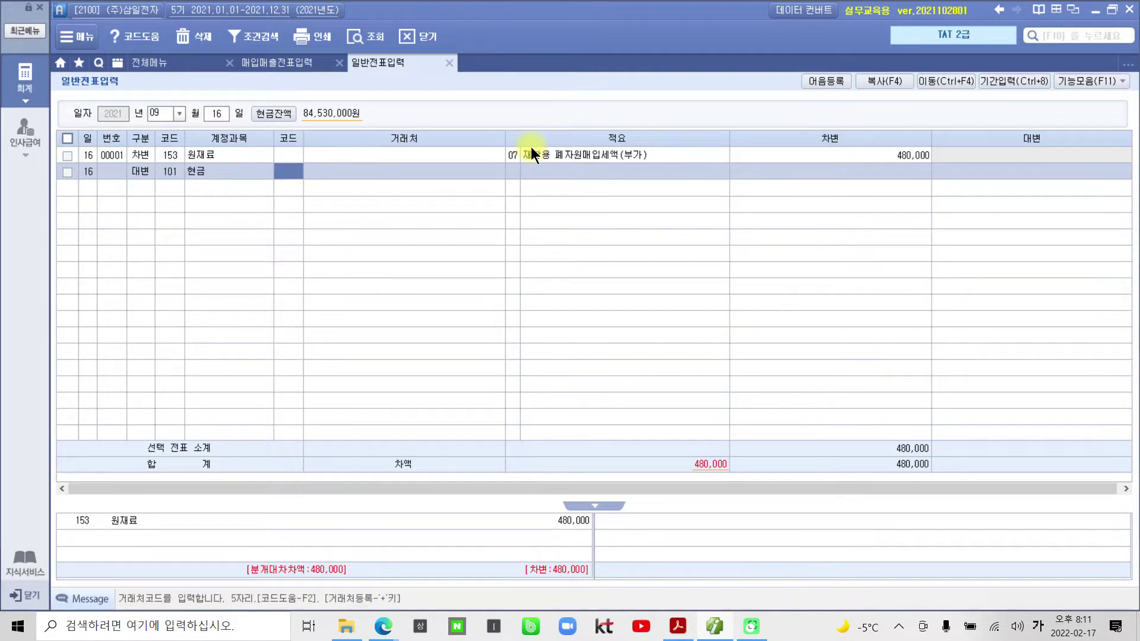
pyautogui.press('Return')
pyautogui.press('Return')
pyautogui.press('Return')
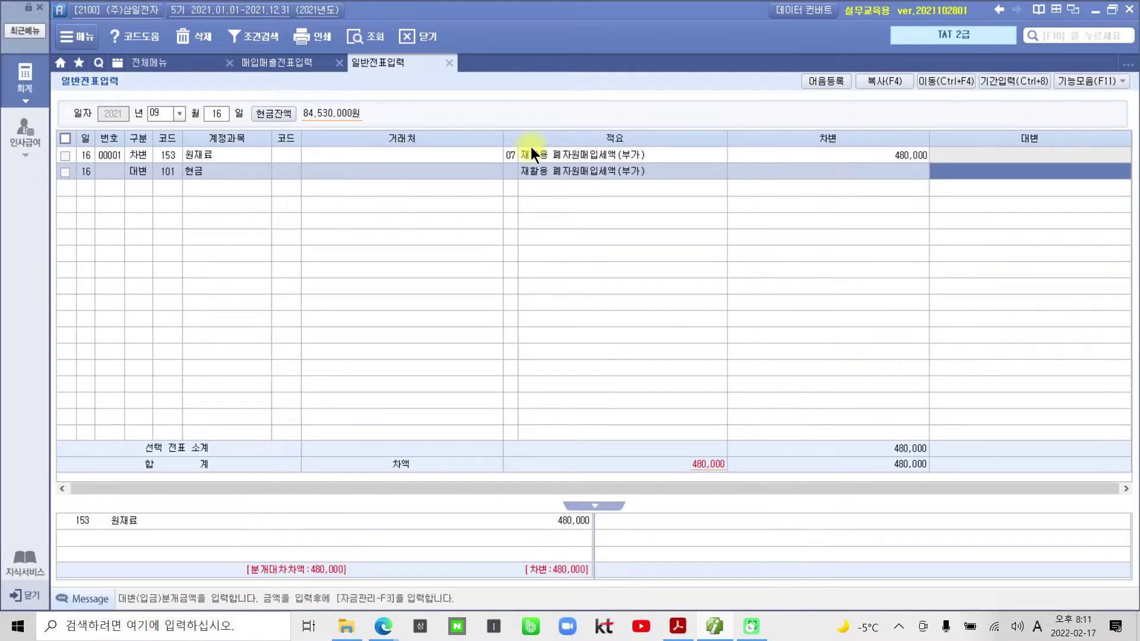
pyautogui.write('4800000')
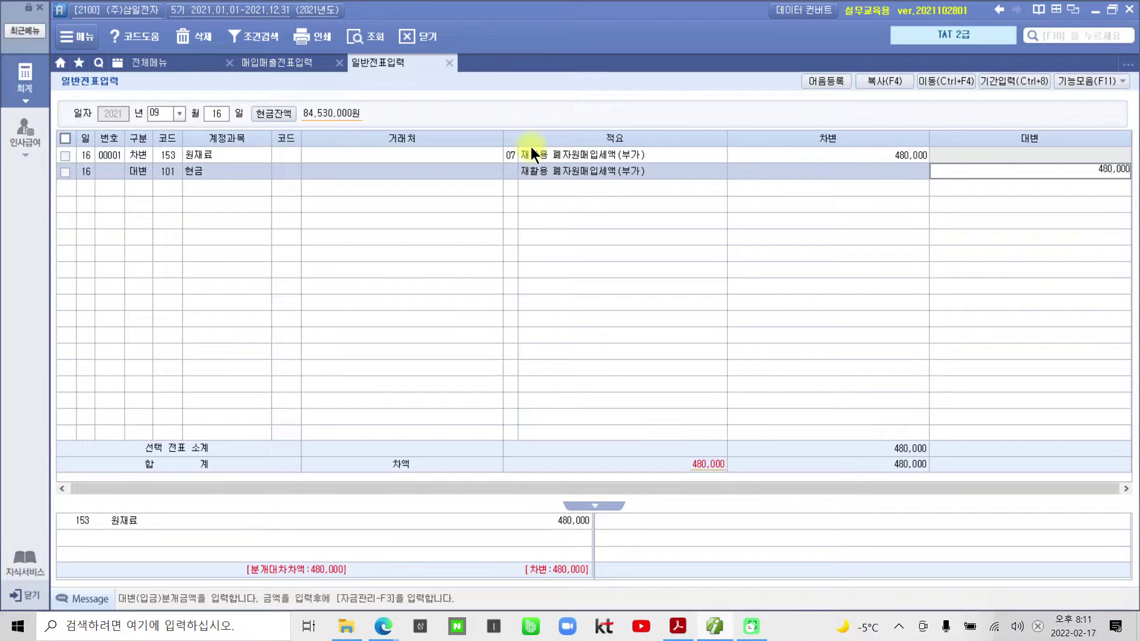
pyautogui.press('Return')
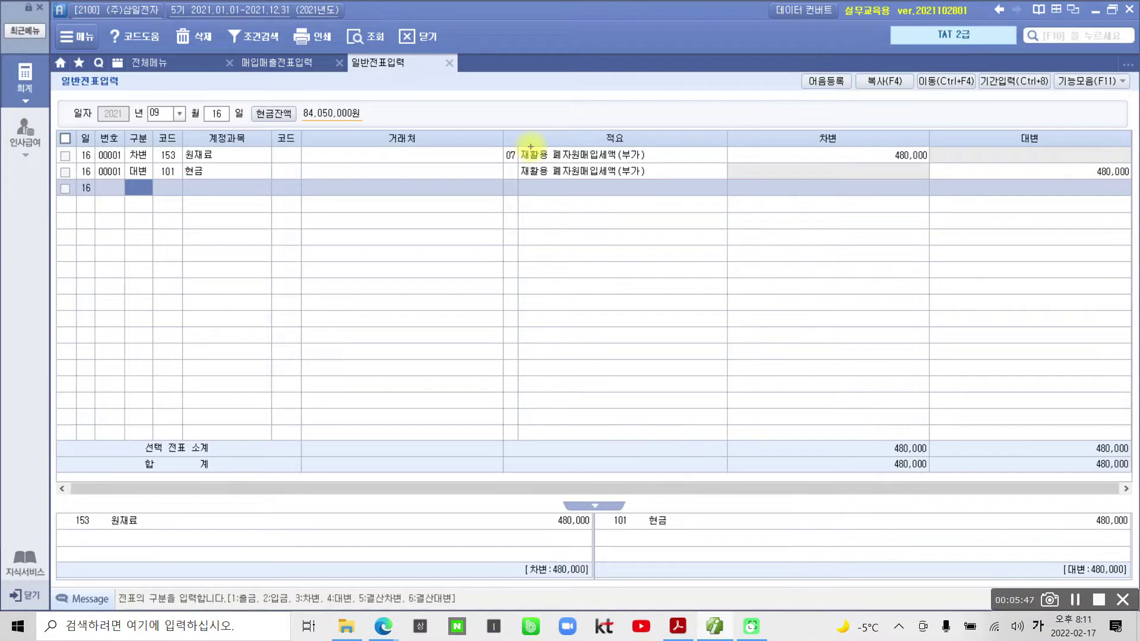
# Mark the debit line's summary code and the 재활용폐자원세액공제신고서 entry in the full menu with temporary drawings.
pyautogui.moveTo(509, 176)
pyautogui.mouseDown()
pyautogui.moveTo(517, 102)
pyautogui.moveTo(482, 153)
pyautogui.mouseUp()
pyautogui.press('Escape')
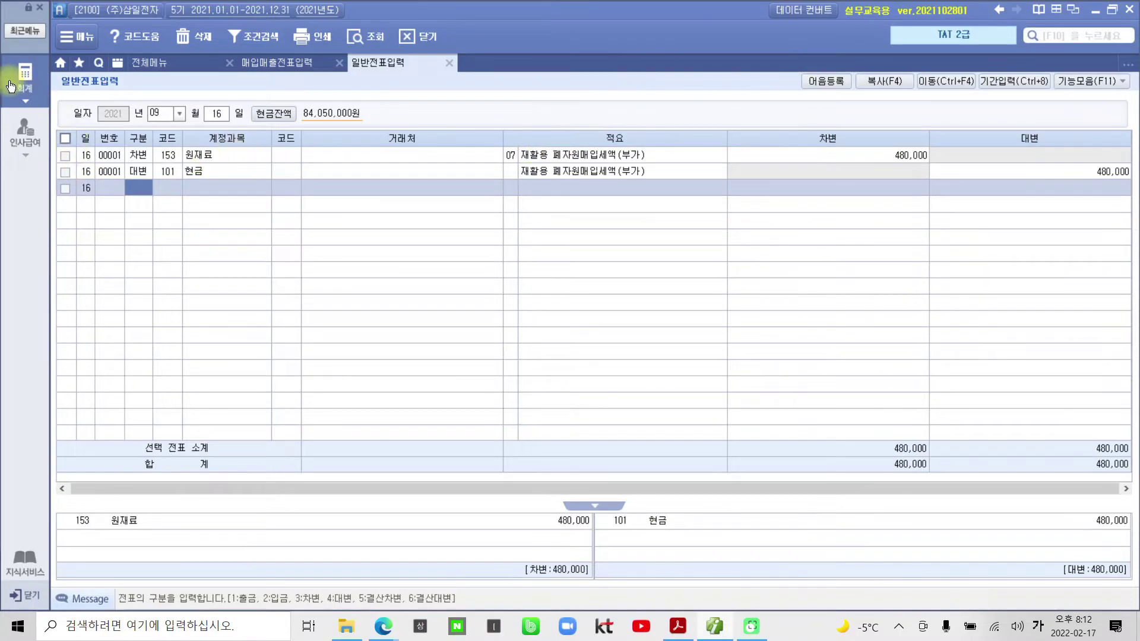
pyautogui.hotkey('ctrl', 'Tab')
pyautogui.hotkey('ctrl', '1')
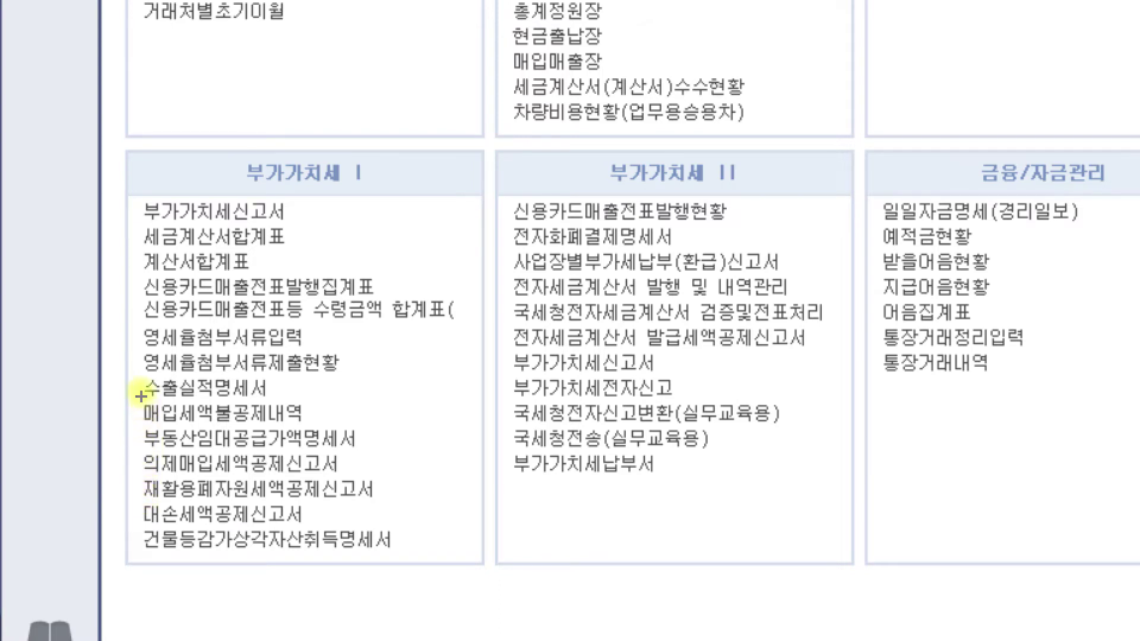
pyautogui.moveTo(132, 471)
pyautogui.mouseDown()
pyautogui.moveTo(279, 508)
pyautogui.moveTo(399, 506)
pyautogui.mouseUp()
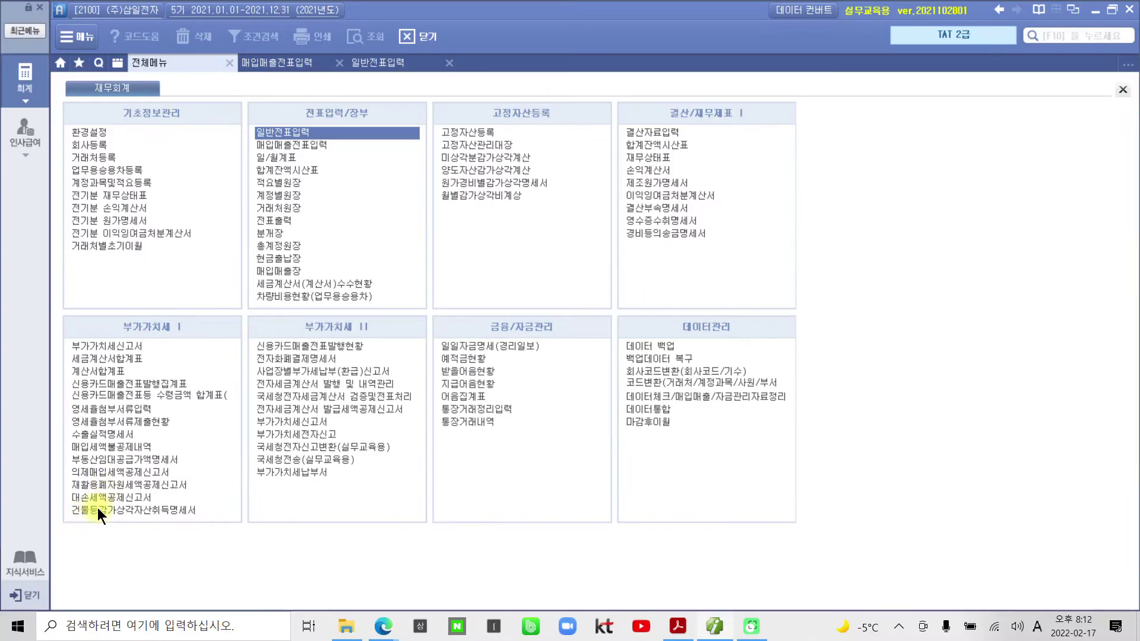
# Open 재활용폐자원세액공제신고서 and set its period to July through September 2021.
pyautogui.click(105, 485)
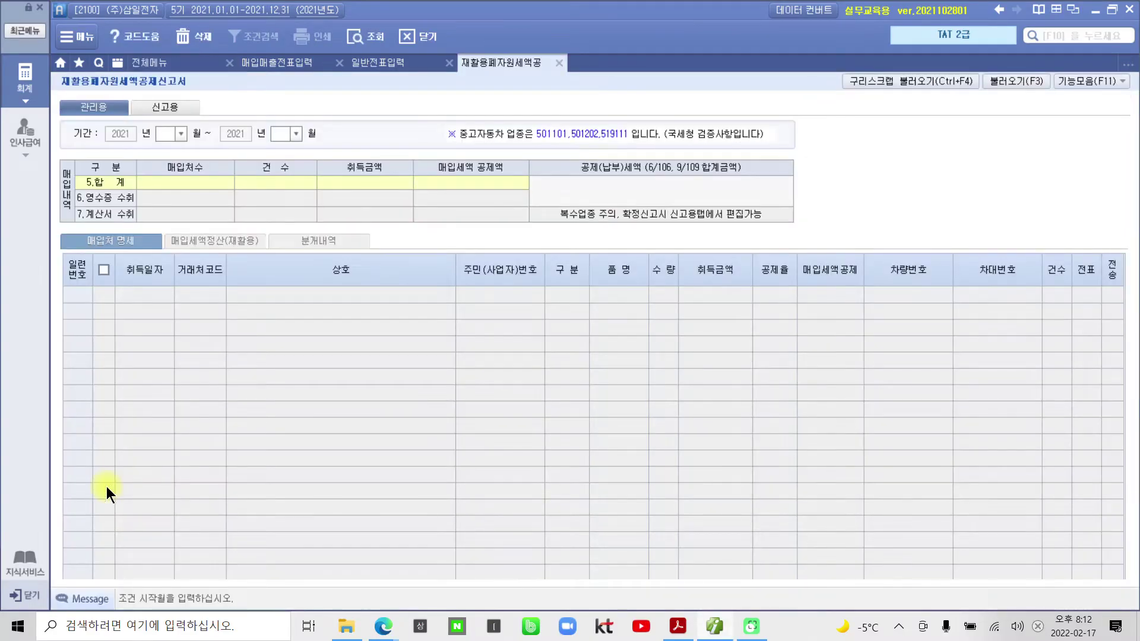
pyautogui.press('Return')
pyautogui.write('9')
pyautogui.press('Return')
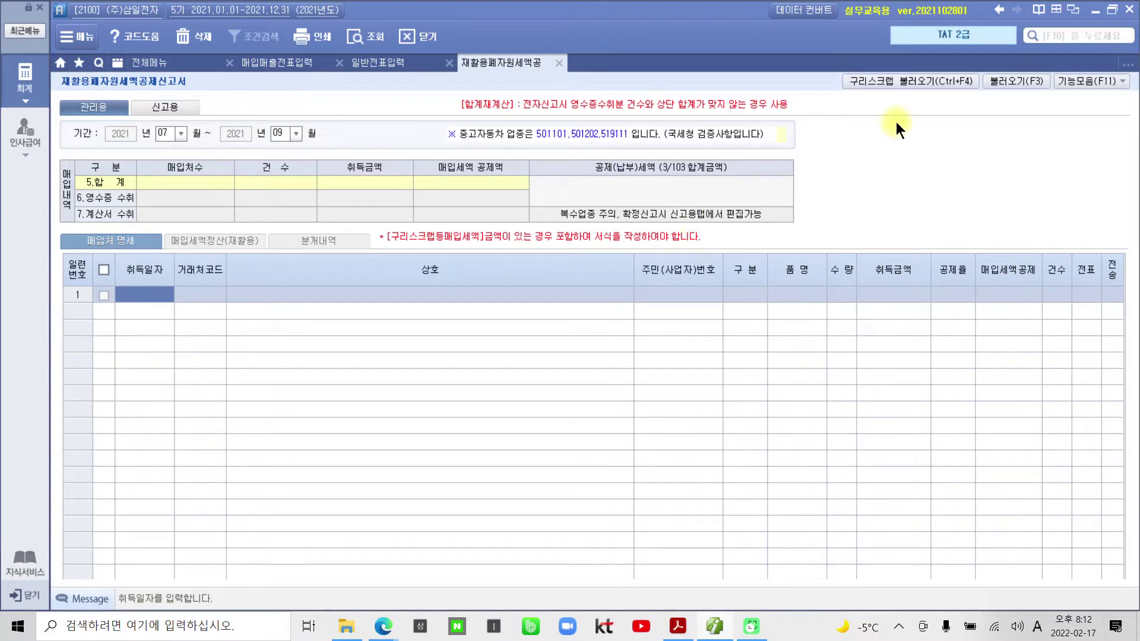
# Try to load the recycled-waste purchase data from the vouchers into the report, dismissing the 구리스크랩 notice.
pyautogui.click(942, 81)
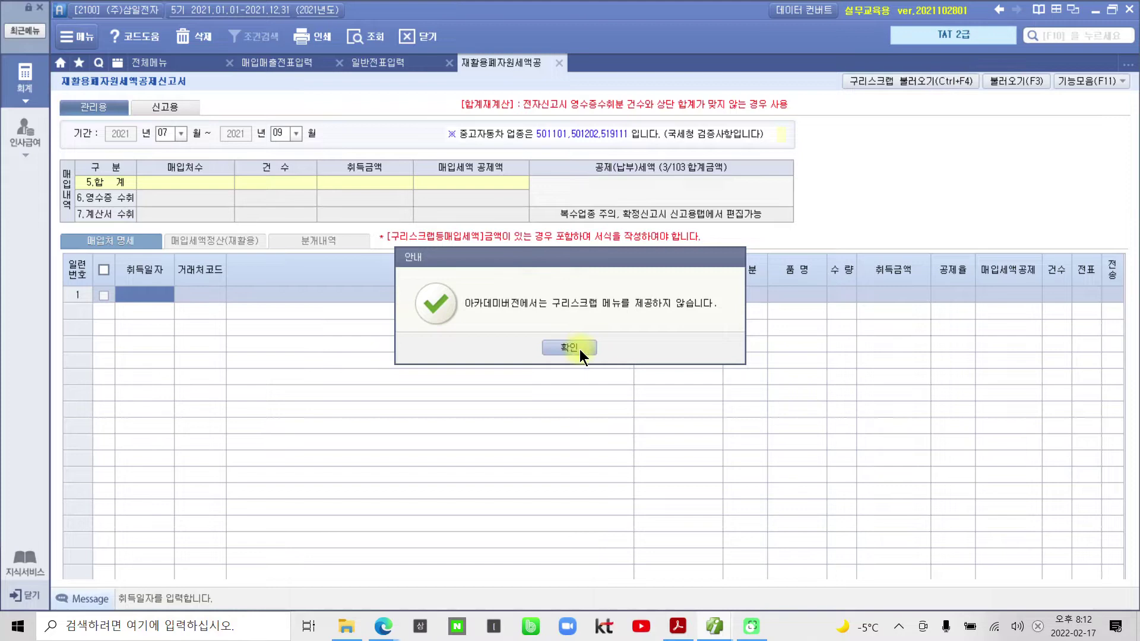
pyautogui.click(570, 348)
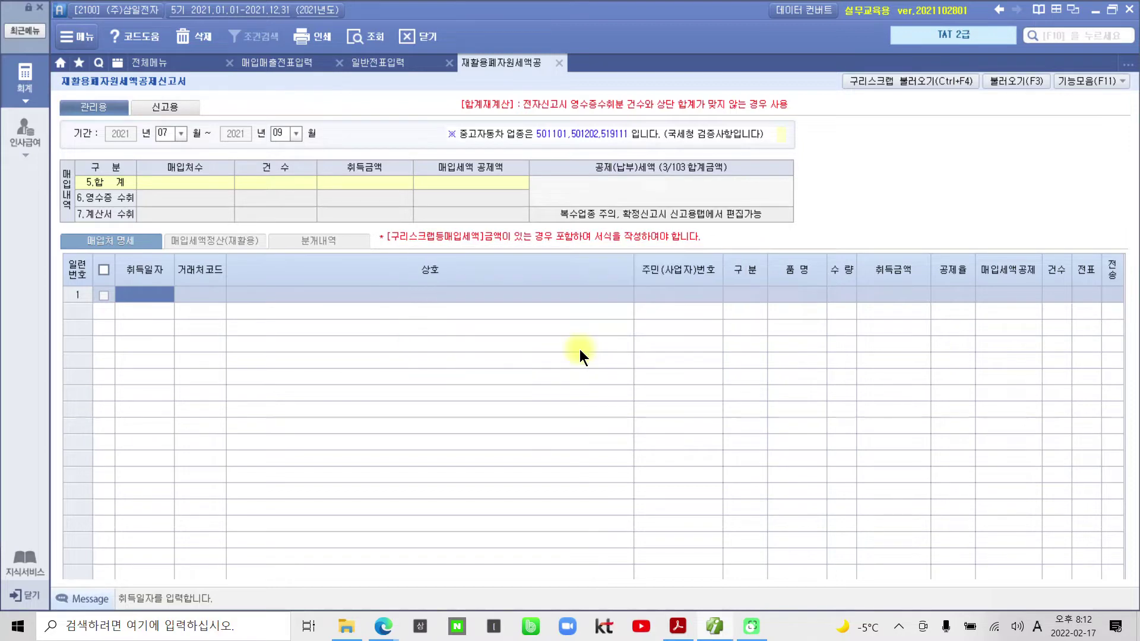
pyautogui.click(1006, 80)
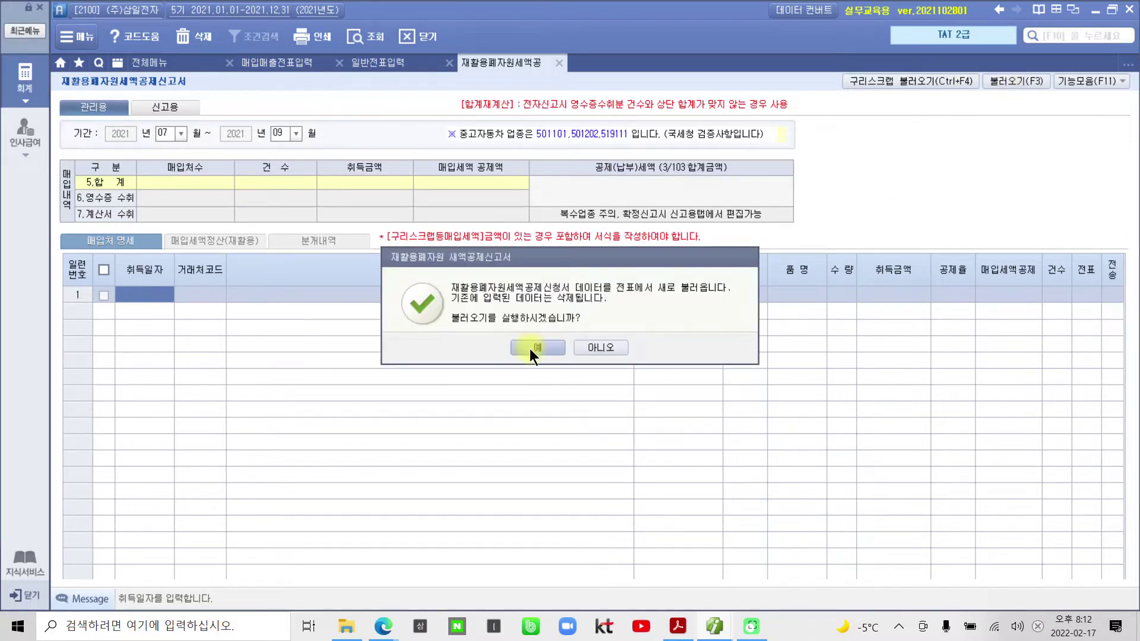
pyautogui.click(529, 348)
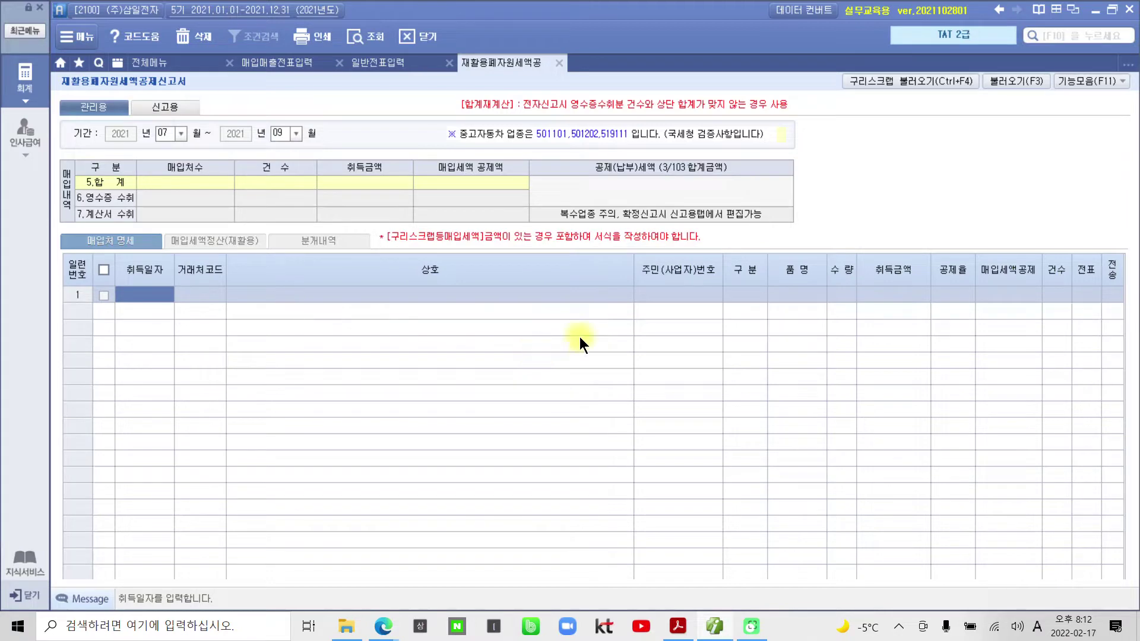
pyautogui.click(1018, 85)
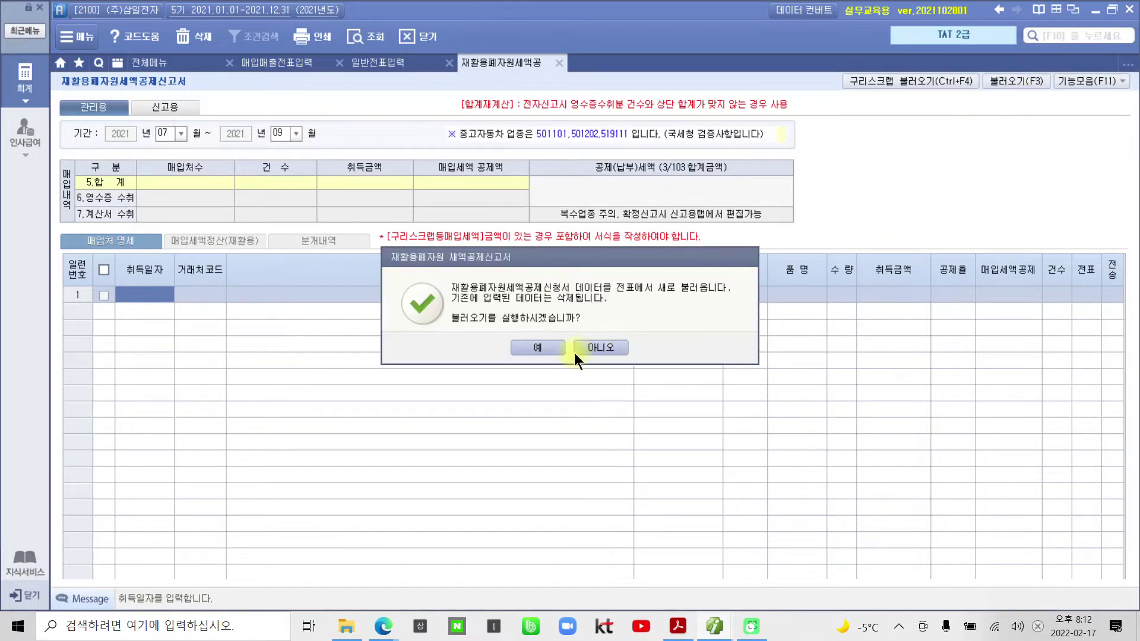
pyautogui.click(520, 346)
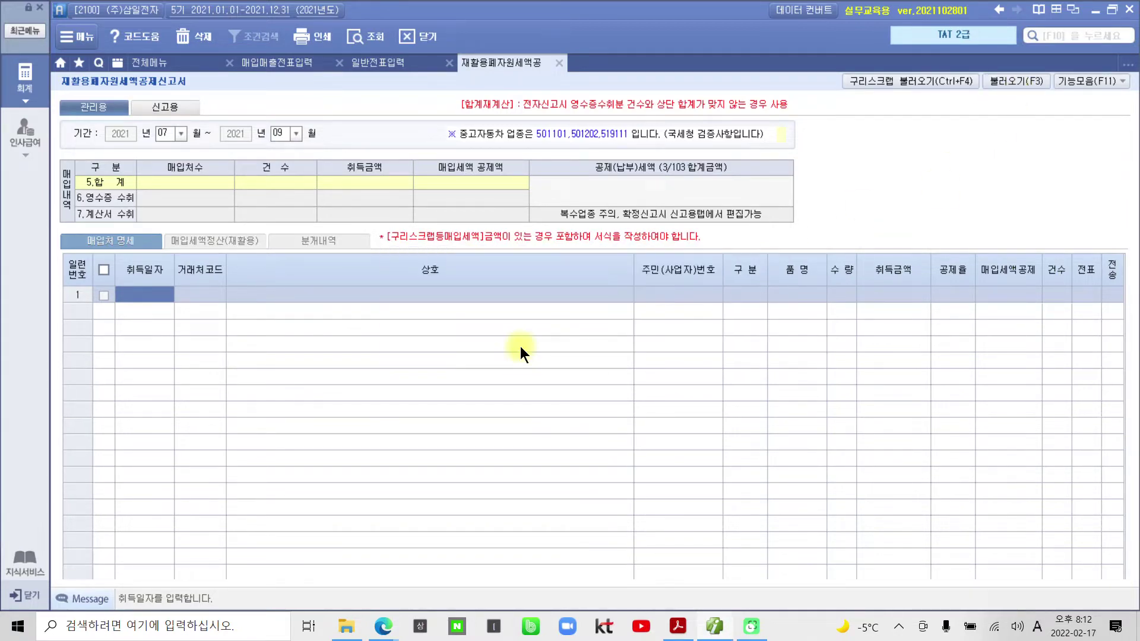
# Reselect 09 as the period's end month and try loading the voucher data again.
pyautogui.click(292, 134)
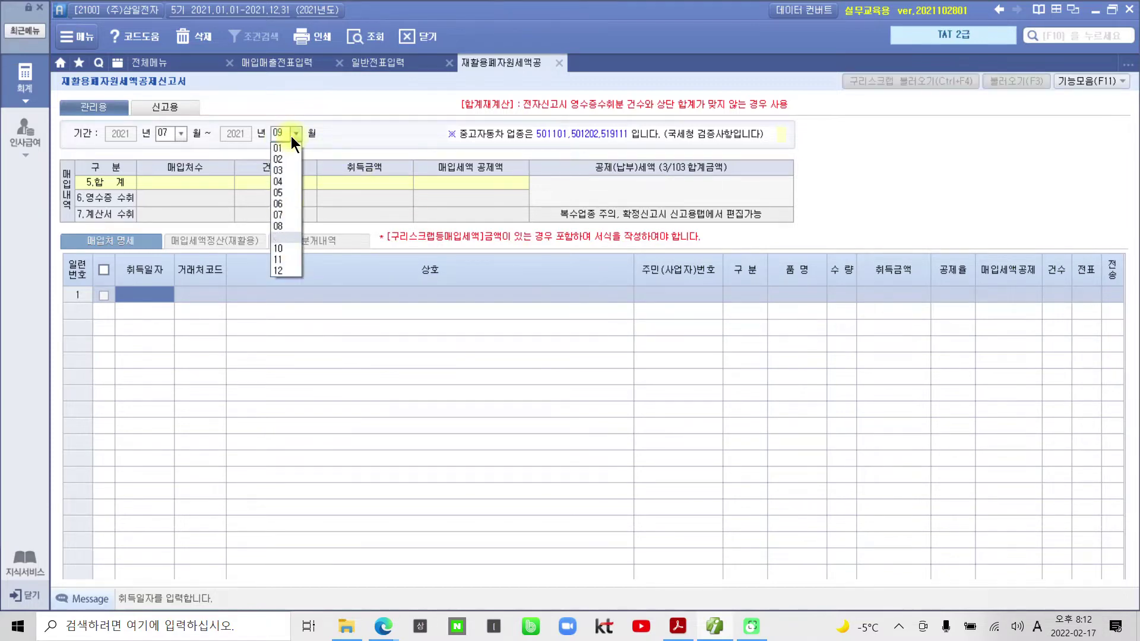
pyautogui.click(282, 239)
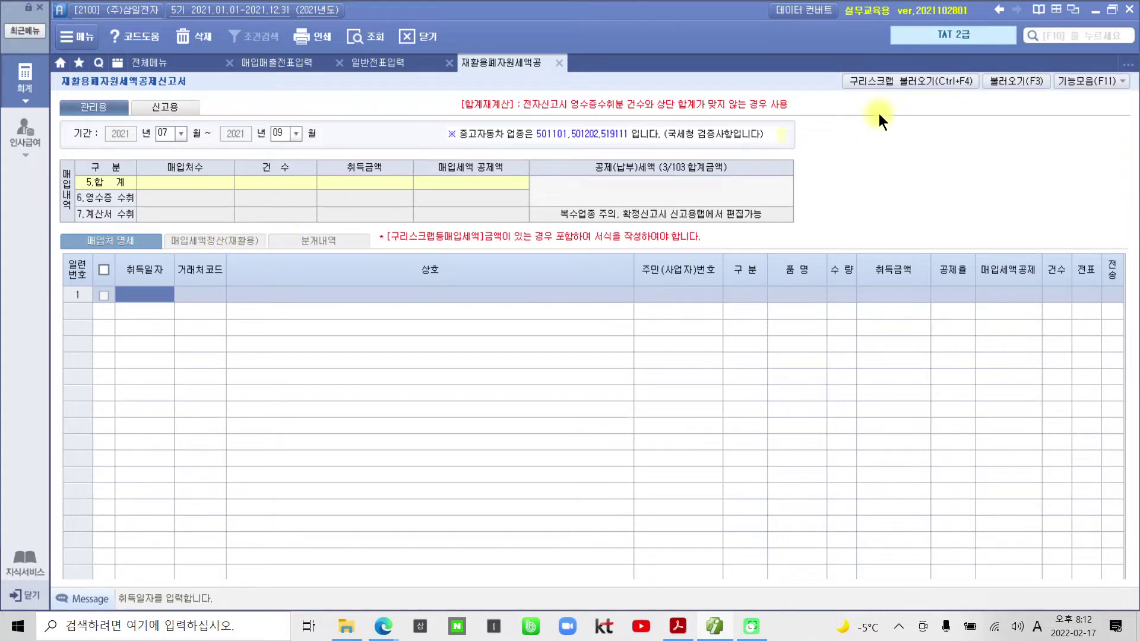
pyautogui.click(992, 76)
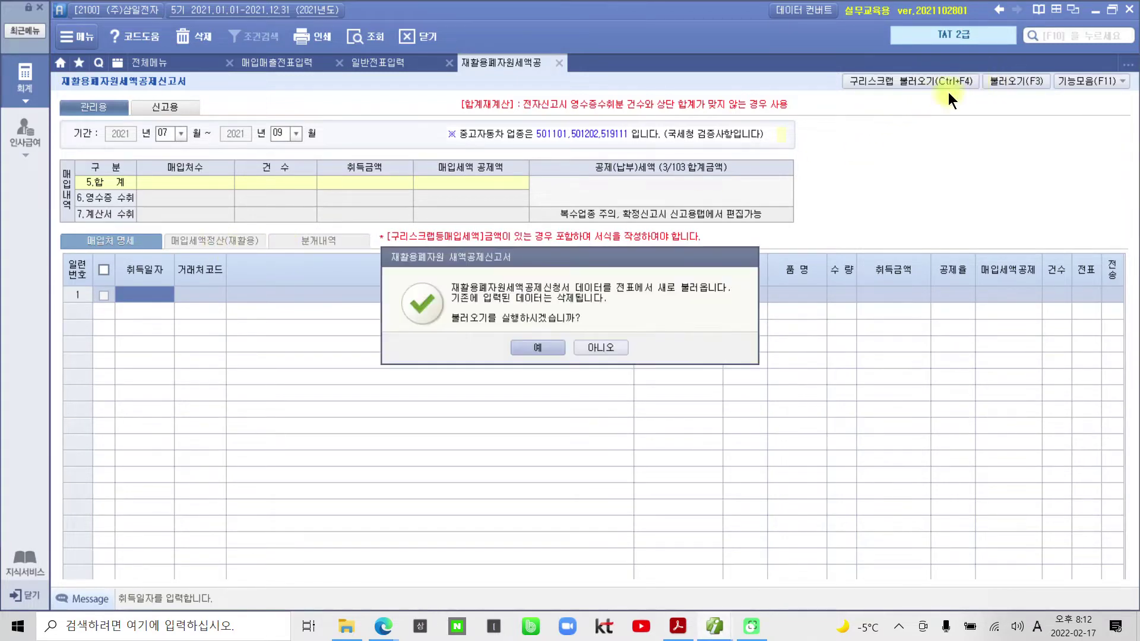
pyautogui.click(538, 347)
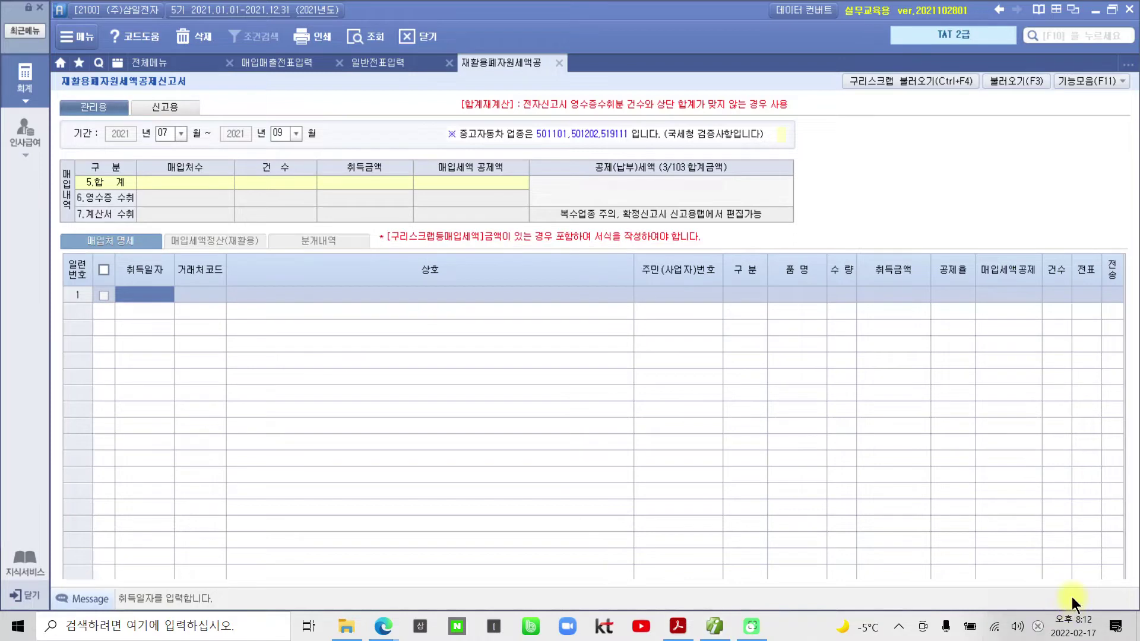
# Reload the September 16 voucher in 일반전표입력 and assign the individual paper seller as the trading partner on the 원재료 debit line.
pyautogui.click(385, 59)
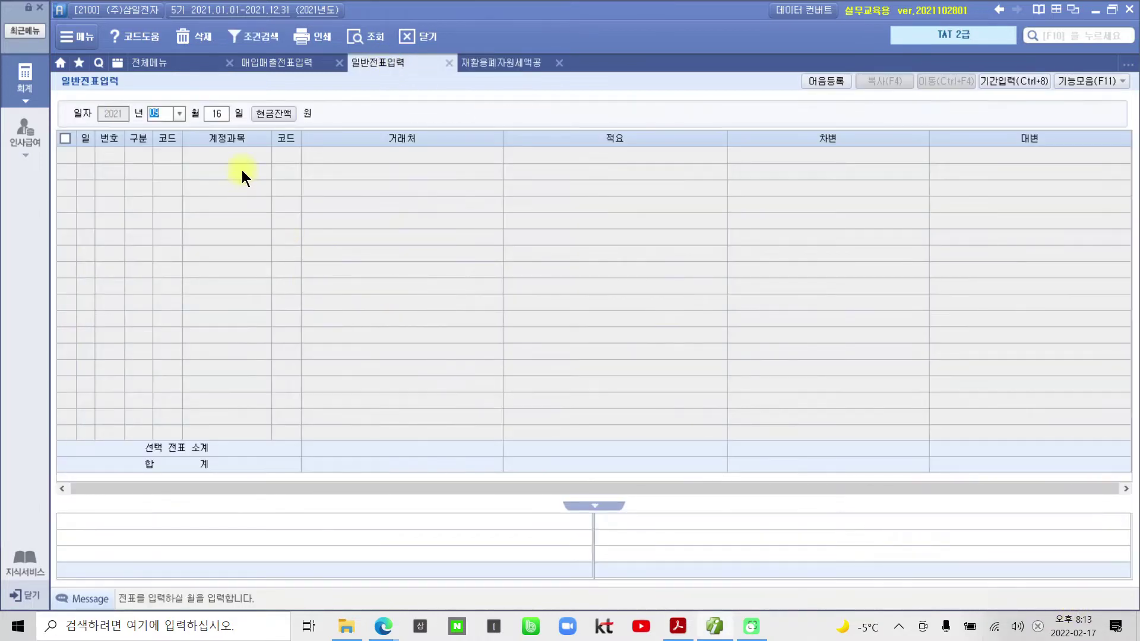
pyautogui.click(369, 37)
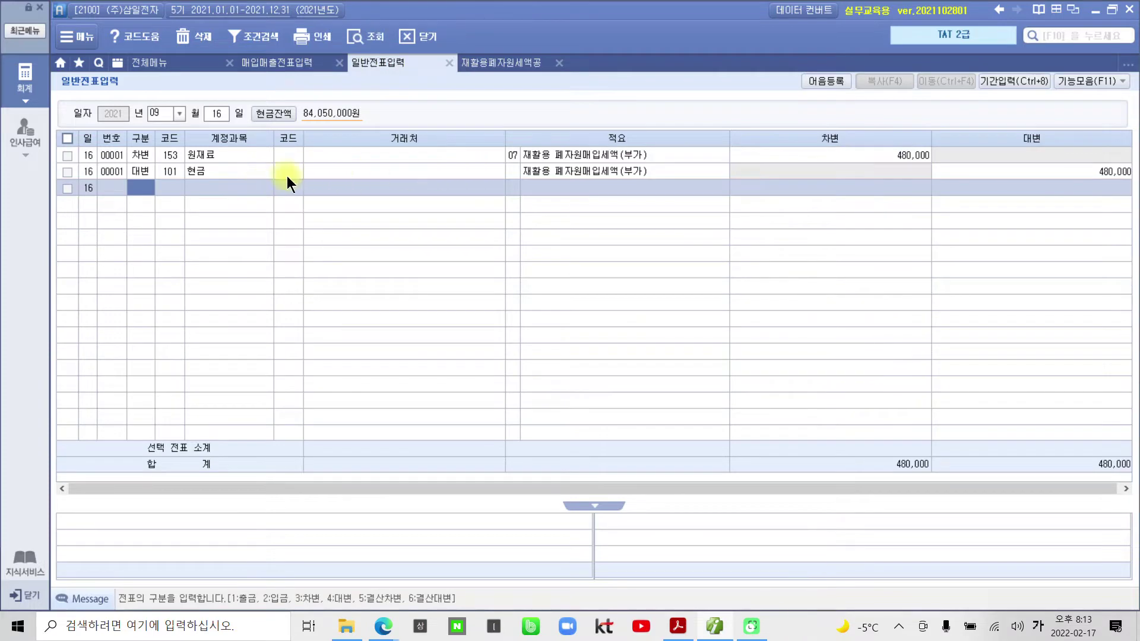
pyautogui.click(289, 158)
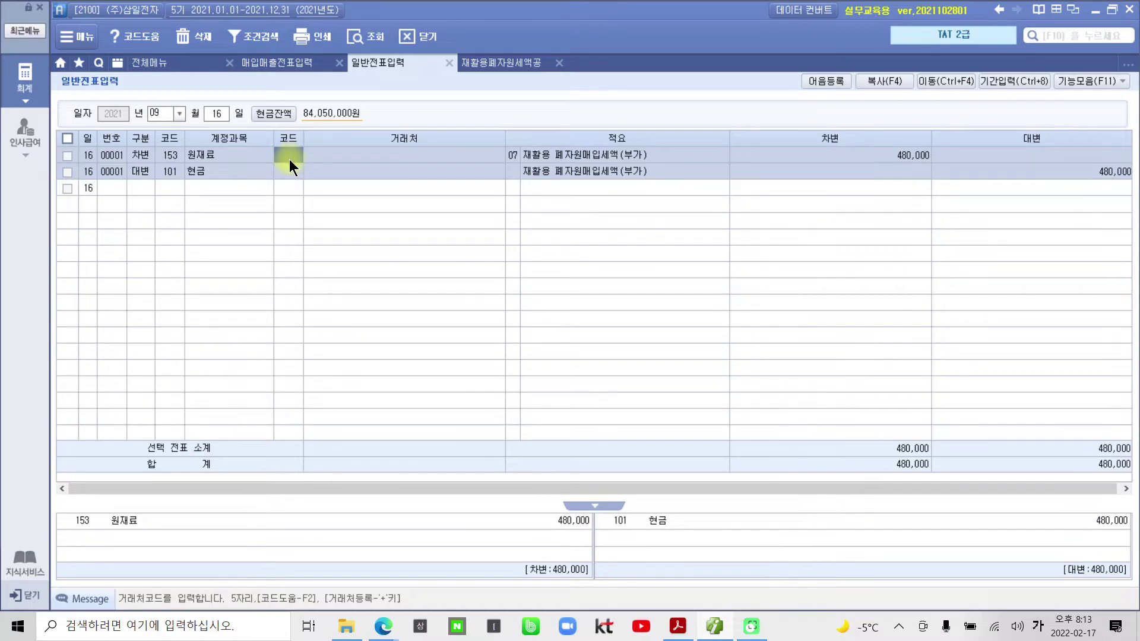
pyautogui.write('김남')
pyautogui.press('Return')
# Sort the voucher lines with the debit line first and mark its trading partner and summary code with temporary drawings.
pyautogui.click(326, 141)
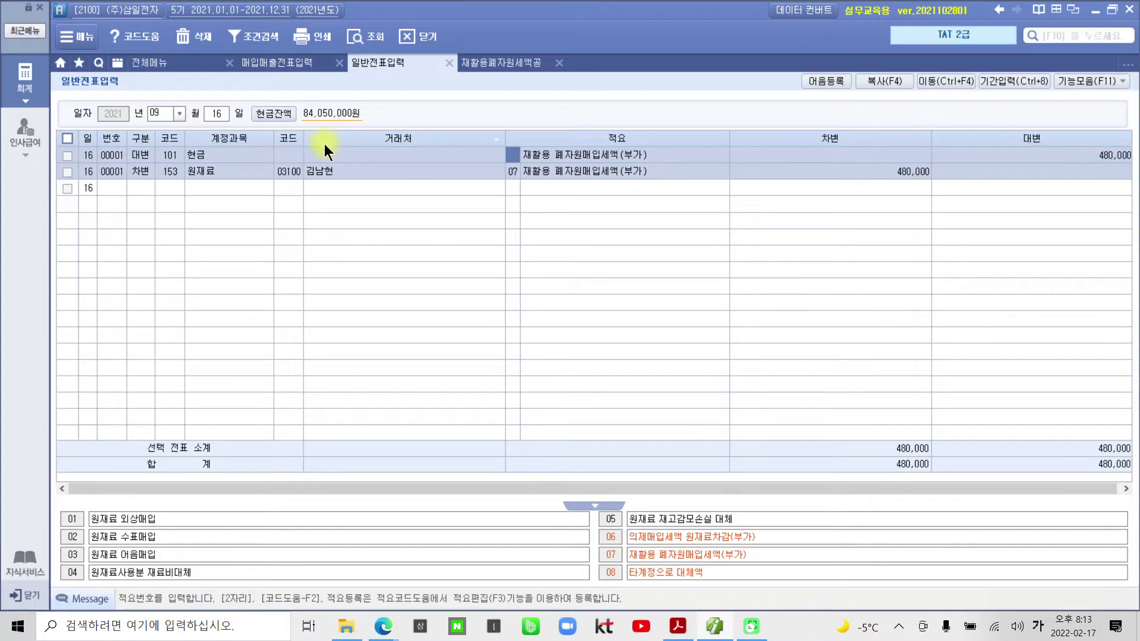
pyautogui.click(298, 140)
pyautogui.click(329, 143)
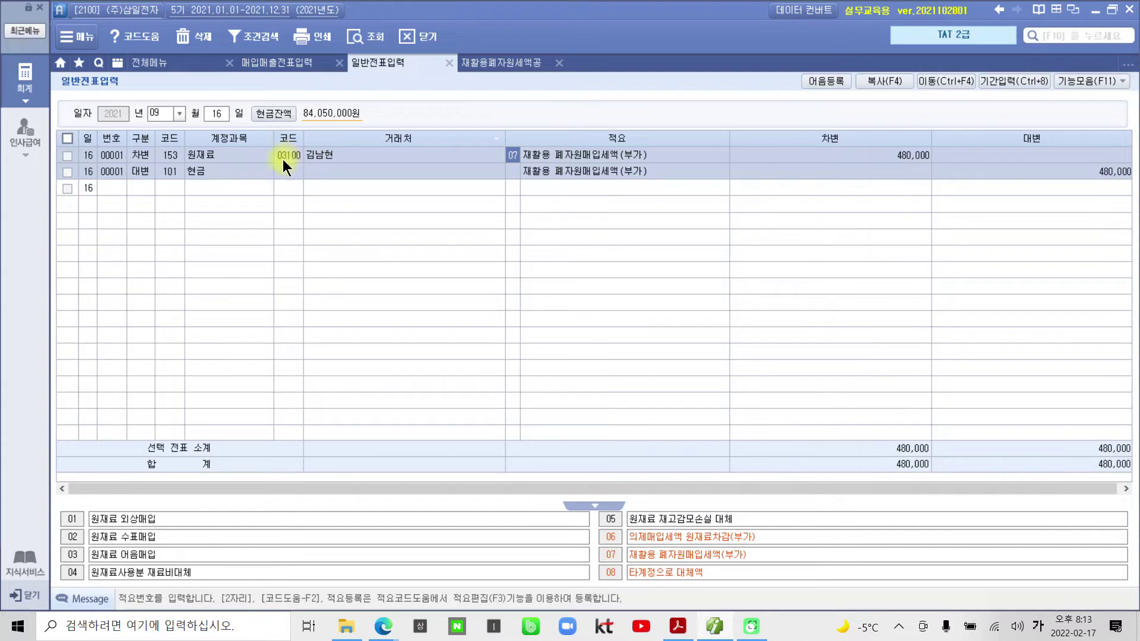
pyautogui.moveTo(267, 140); pyautogui.dragTo(343, 170)
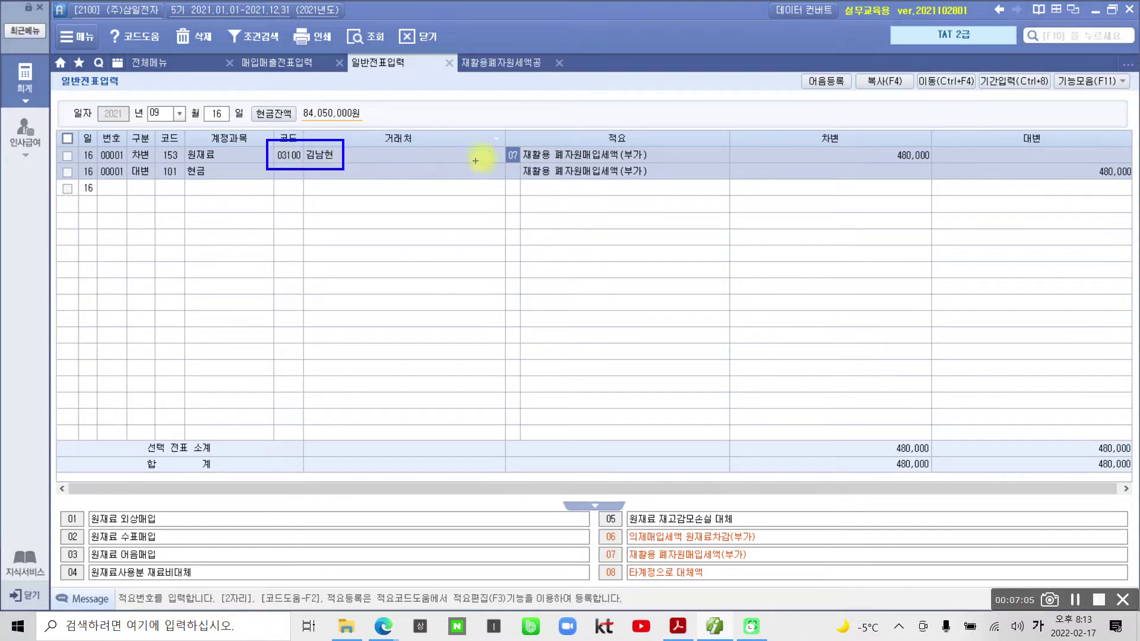
pyautogui.moveTo(493, 140); pyautogui.dragTo(541, 169)
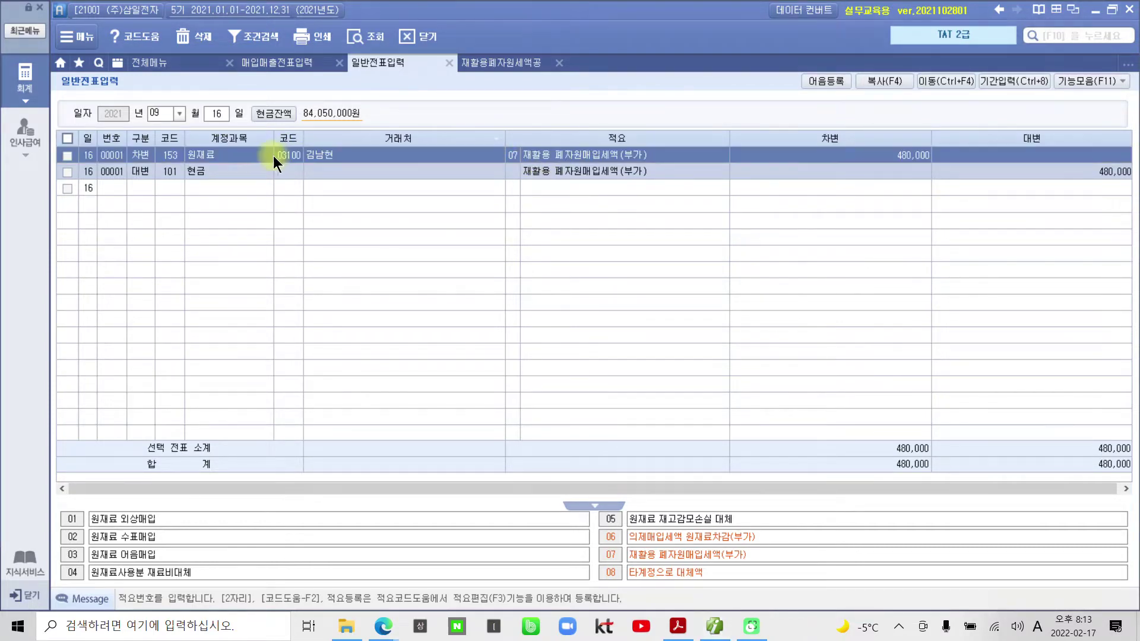
# Load the voucher data into 재활용폐자원세액공제신고서 for July through September, accepting the confirmation.
pyautogui.click(479, 62)
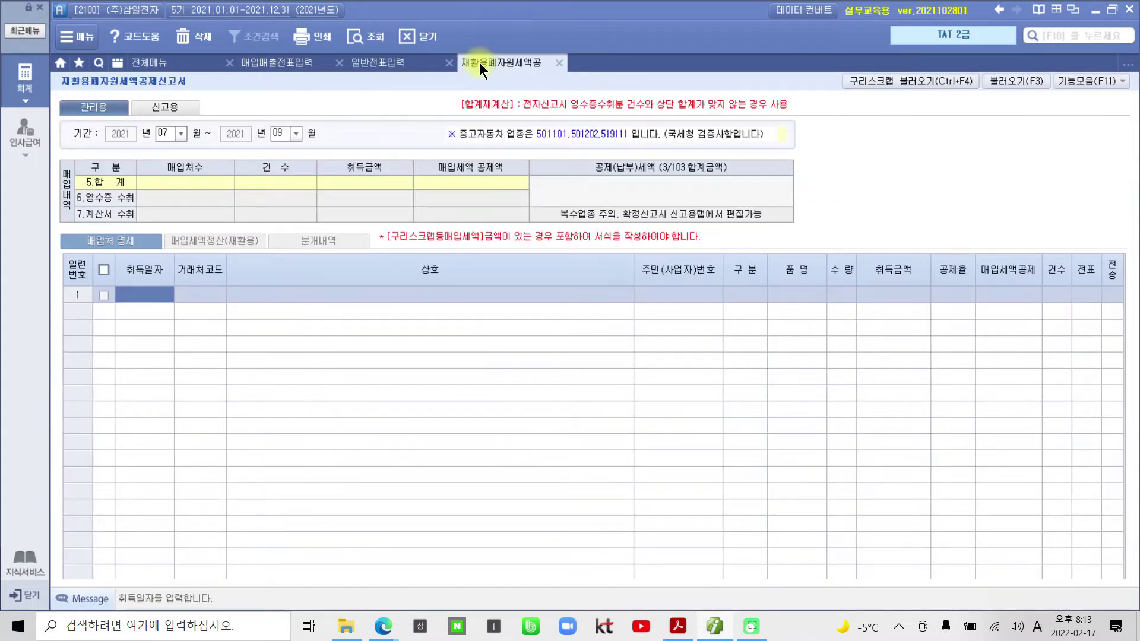
pyautogui.click(1016, 83)
pyautogui.click(540, 351)
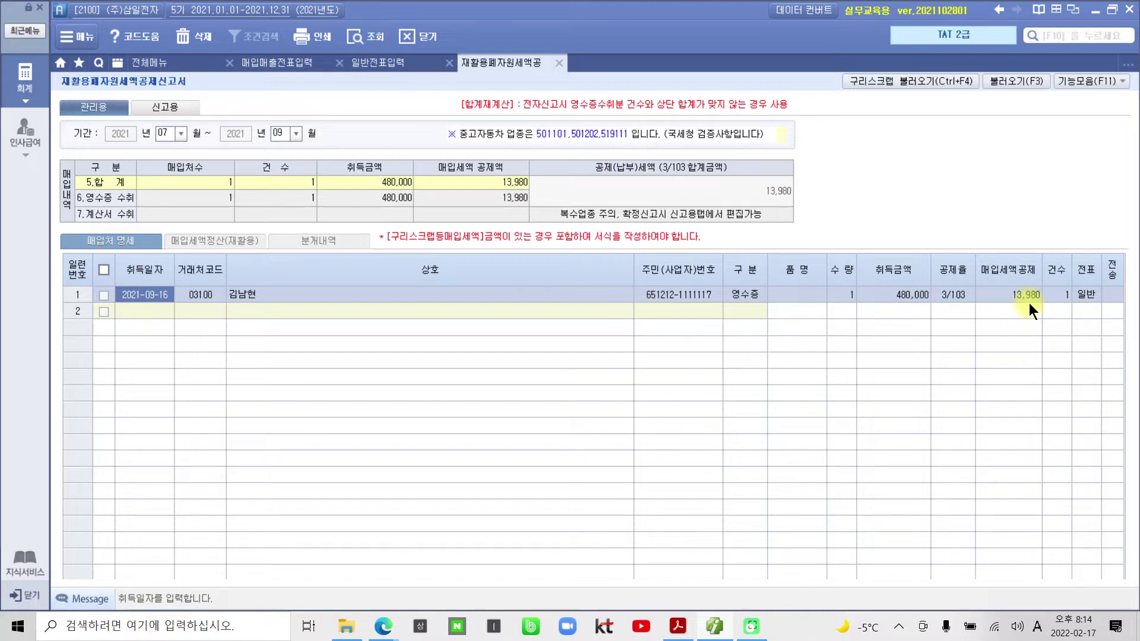
# Open 부가가치세신고서 for July 1 to September 30, 2021 as a 정기신고, declining to load the saved content.
pyautogui.click(25, 80)
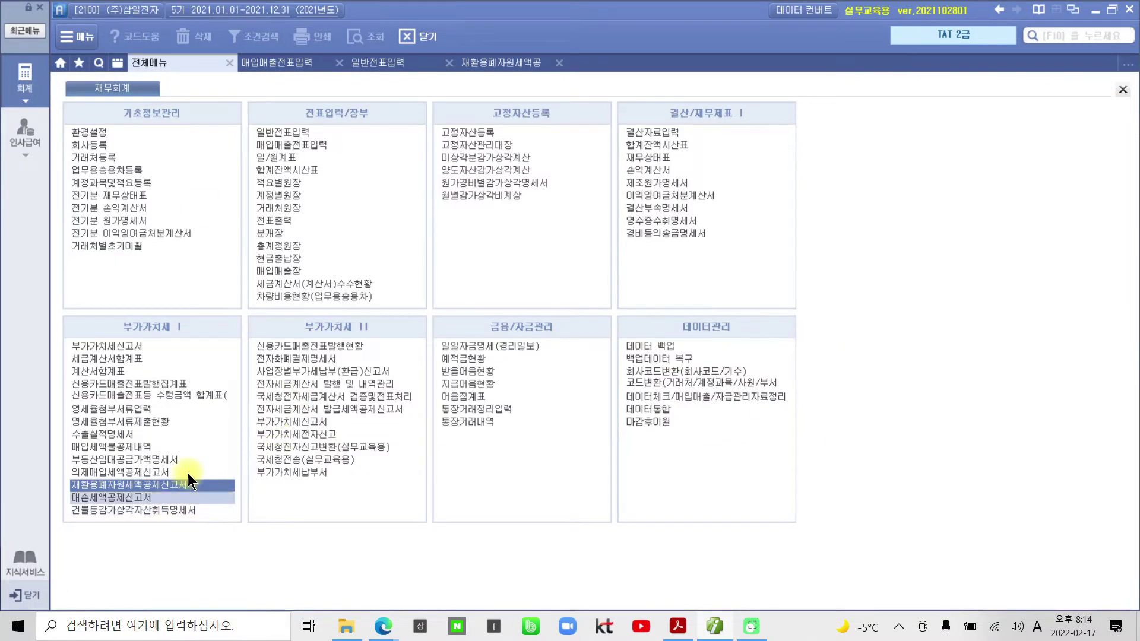
pyautogui.click(114, 346)
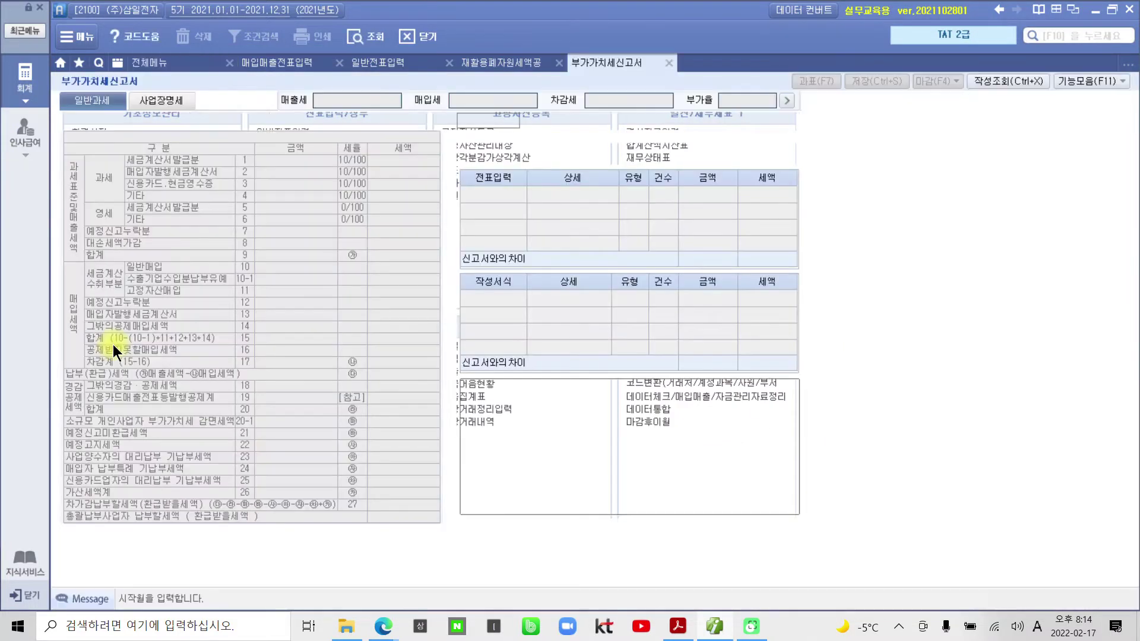
pyautogui.write('07')
pyautogui.press('Return')
pyautogui.press('Return')
pyautogui.write('09')
pyautogui.press('Return')
pyautogui.press('Return')
pyautogui.press('Return')
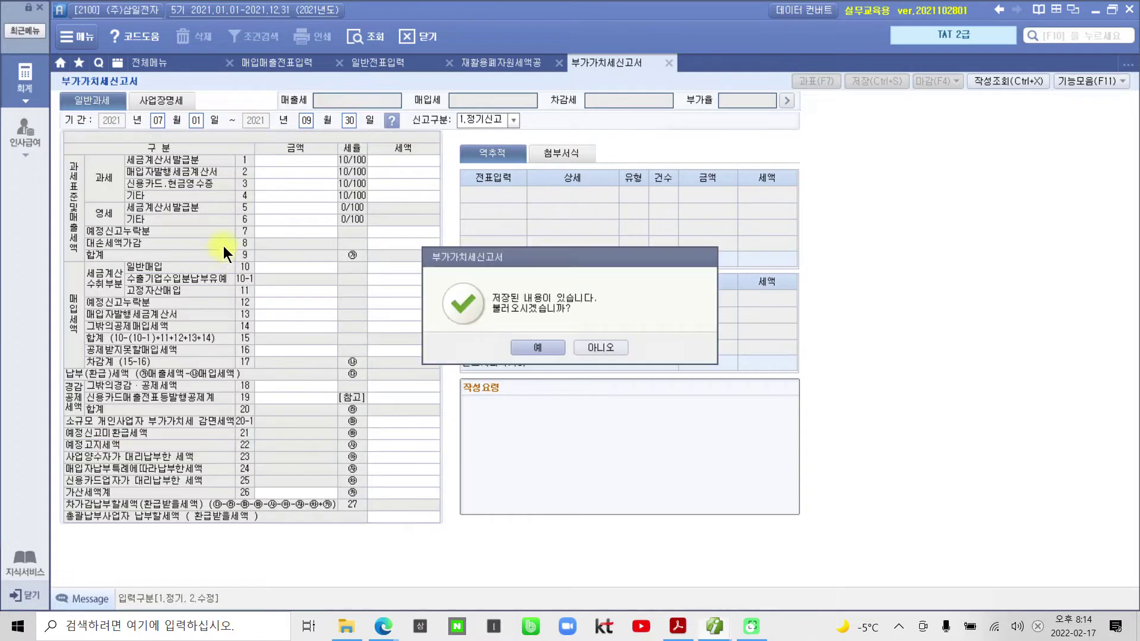
pyautogui.click(593, 351)
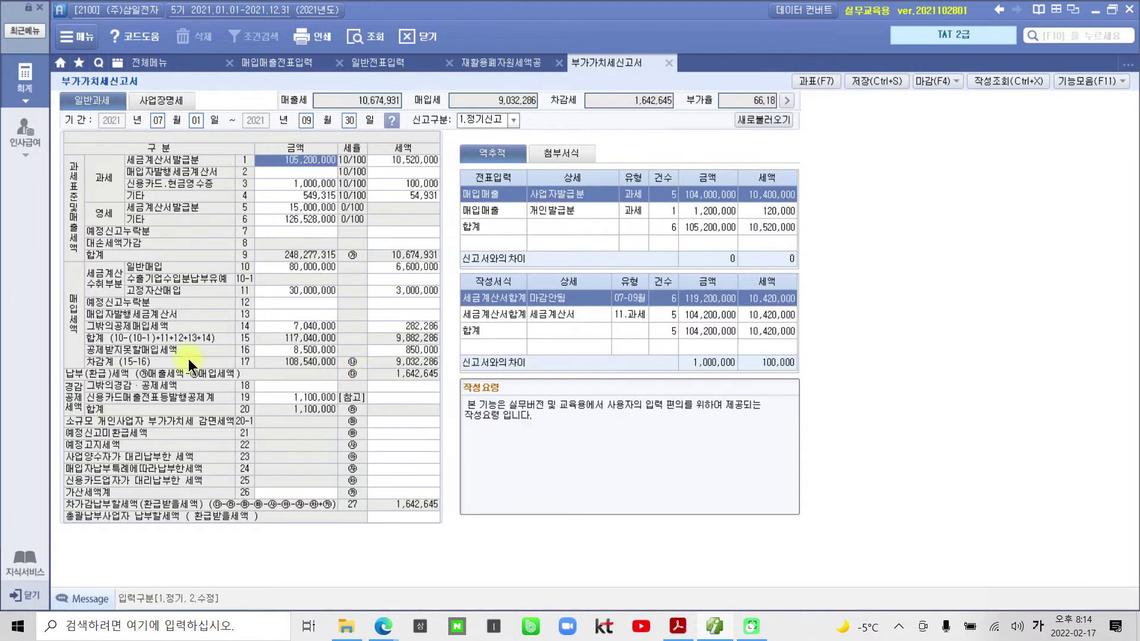
# Examine the breakdown of 그밖의공제매입세액, mark the 재활용폐자원등매입세액 row and its tax amount with temporary drawings, and close it.
pyautogui.click(389, 326)
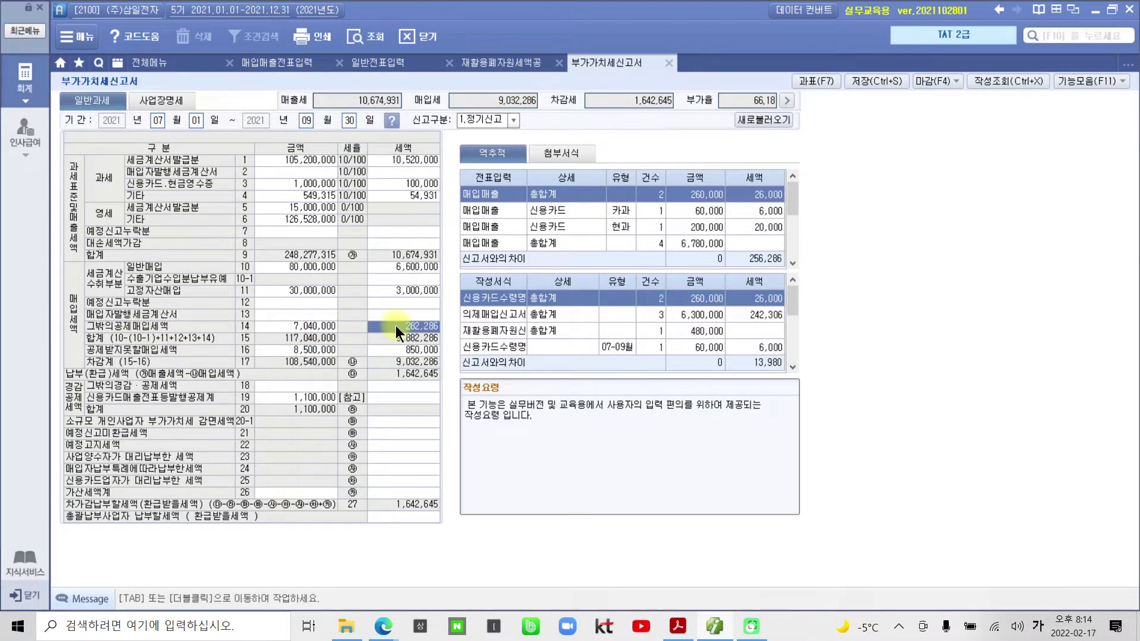
pyautogui.doubleClick(397, 326)
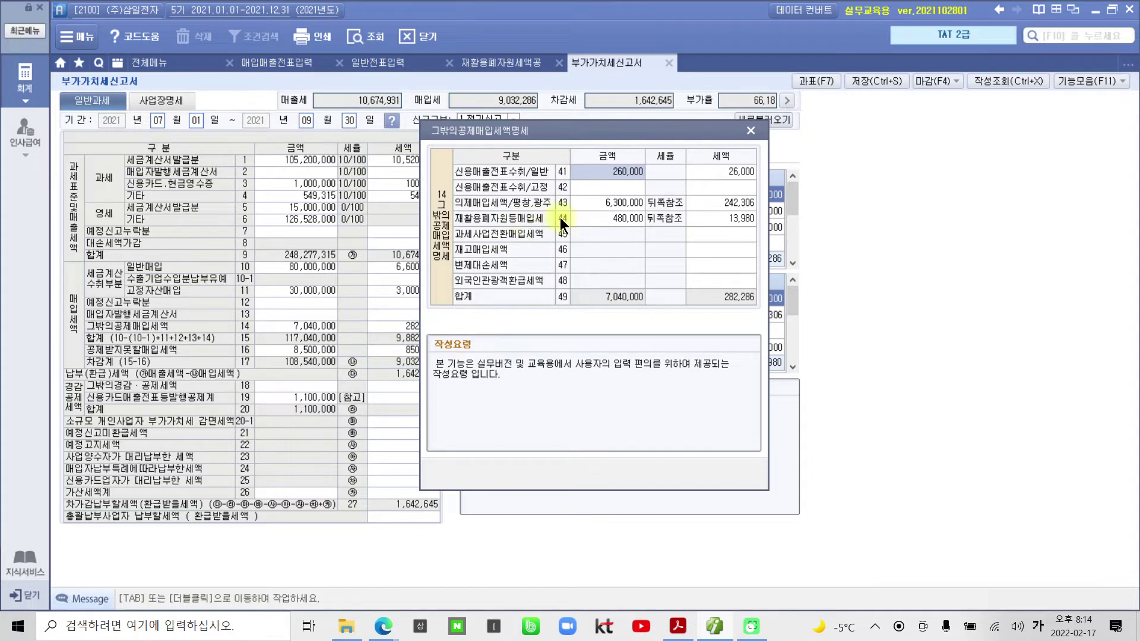
pyautogui.hotkey('ctrl', '2')
pyautogui.moveTo(452, 208)
pyautogui.mouseDown()
pyautogui.moveTo(558, 223)
pyautogui.moveTo(761, 226)
pyautogui.mouseUp()
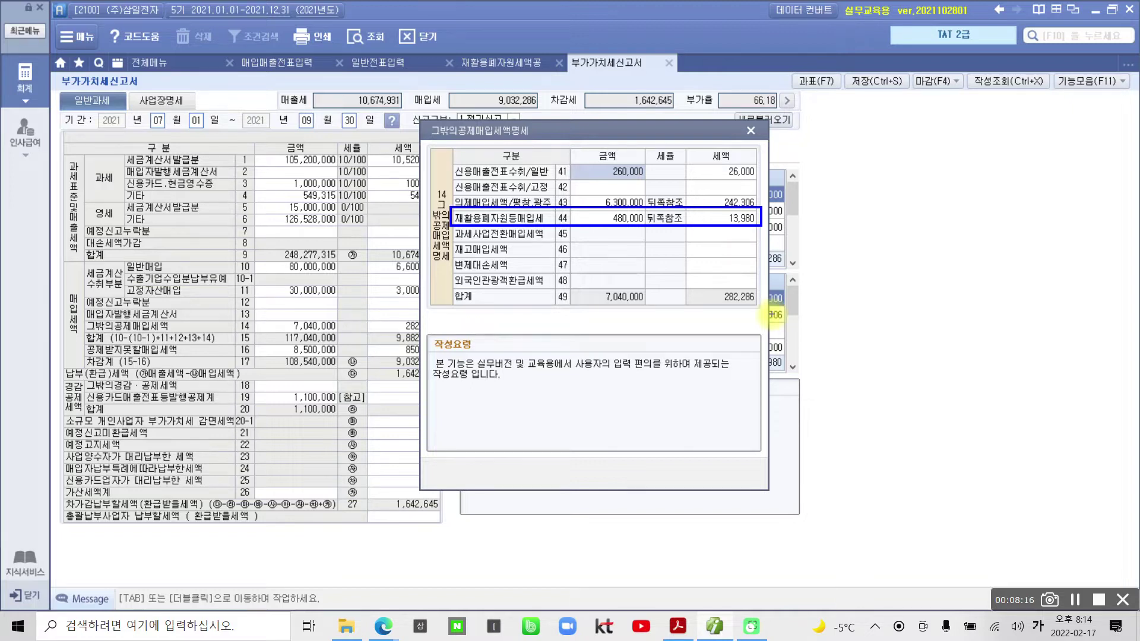
pyautogui.moveTo(742, 250)
pyautogui.mouseDown()
pyautogui.moveTo(770, 229)
pyautogui.moveTo(714, 276)
pyautogui.mouseUp()
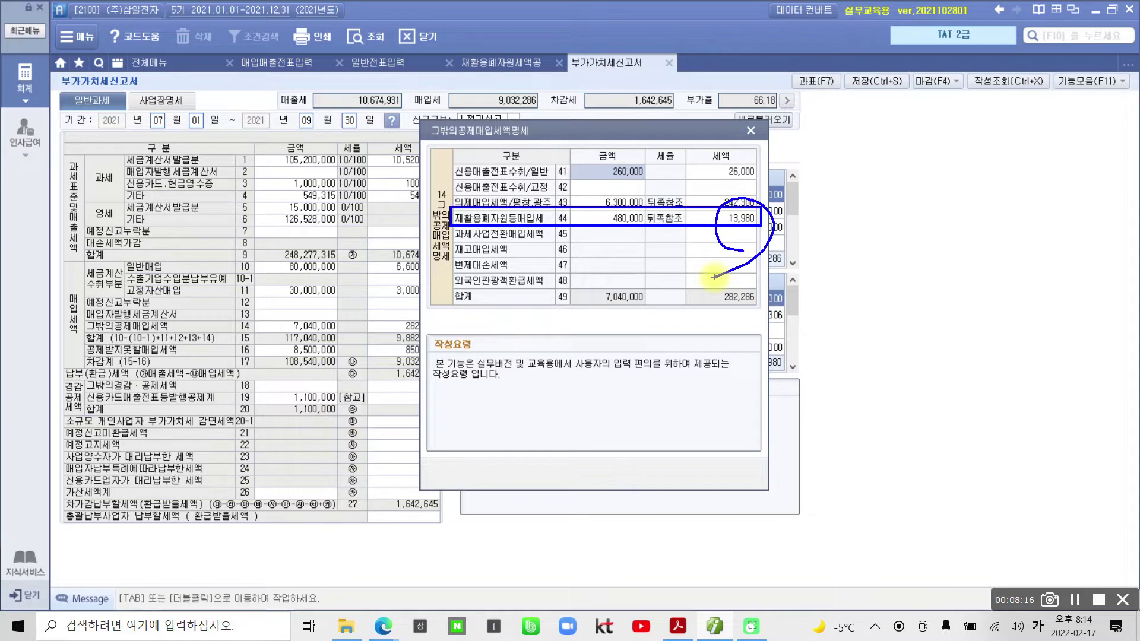
pyautogui.press('Escape')
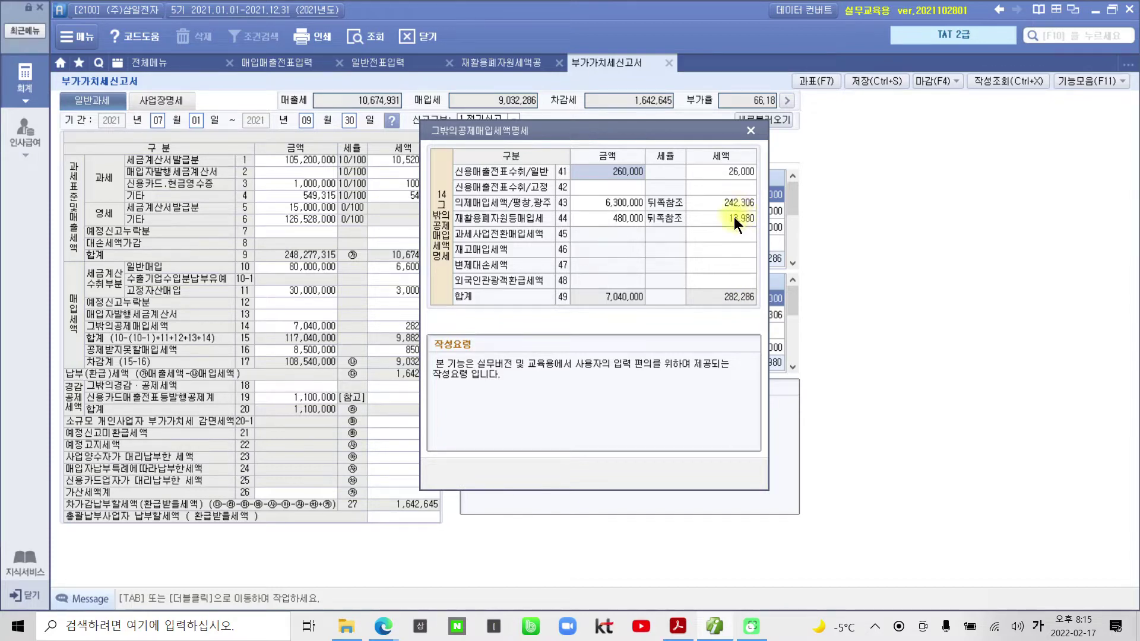
pyautogui.click(747, 130)
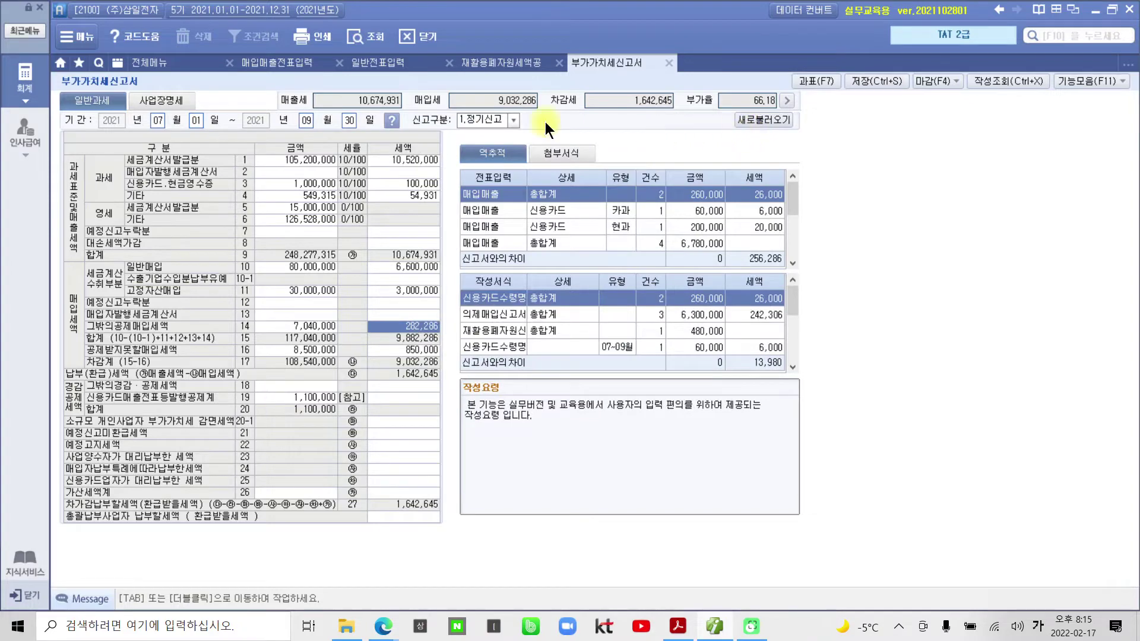
# In 일반전표입력, set the date to September 30 and enter a debit line for 135 부가세대급금 of 13,980.
pyautogui.click(384, 55)
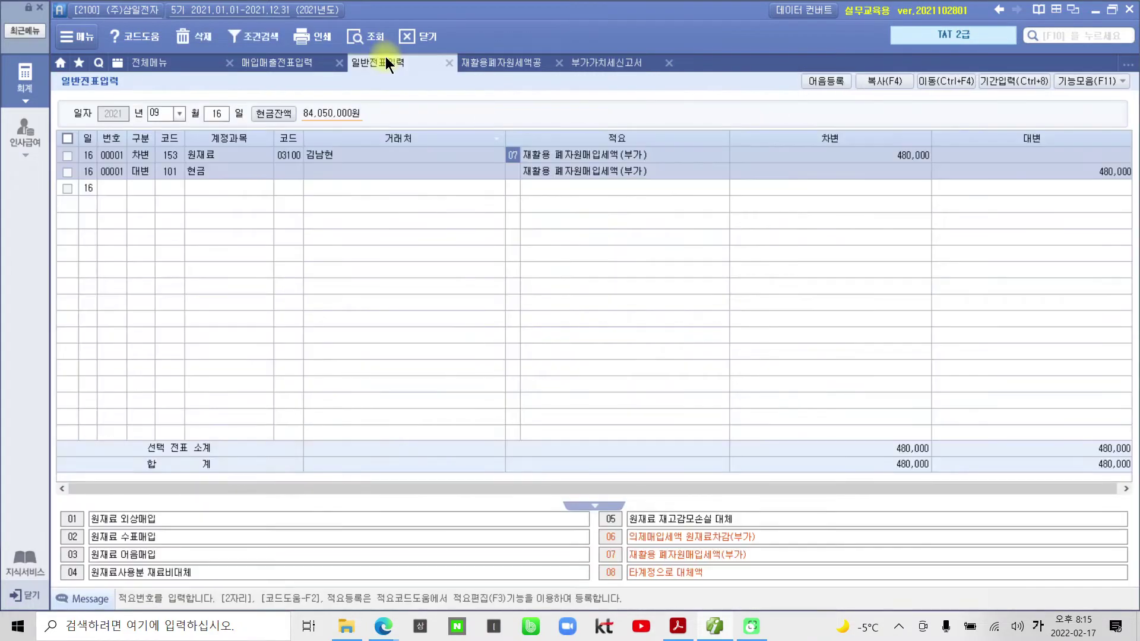
pyautogui.click(226, 118)
pyautogui.write('30')
pyautogui.press('Return')
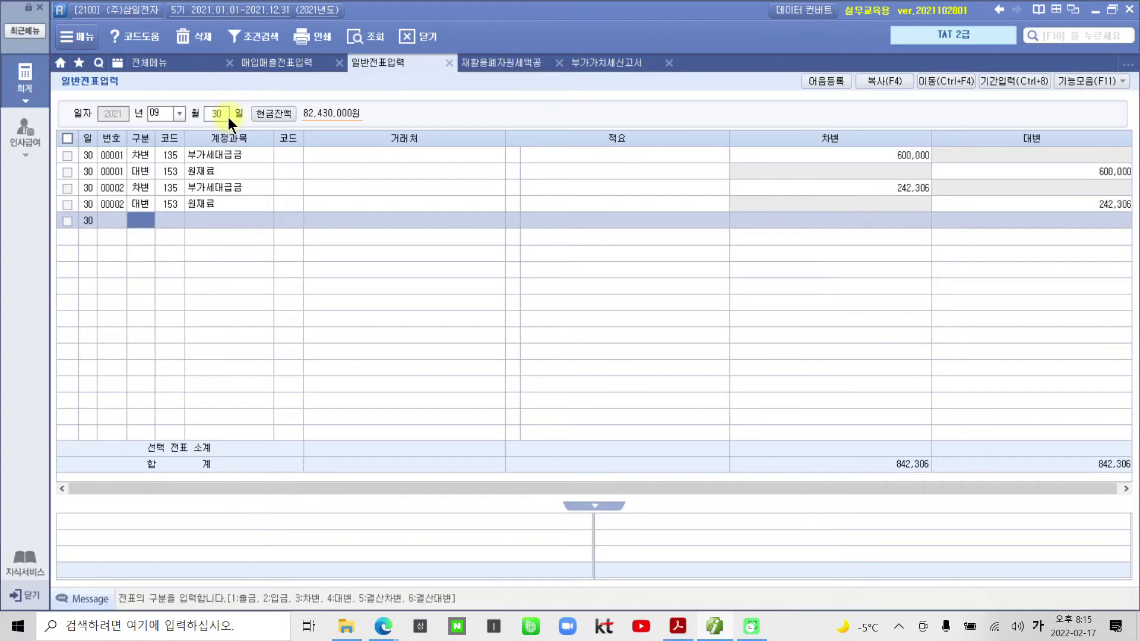
pyautogui.write('3')
pyautogui.press('Return')
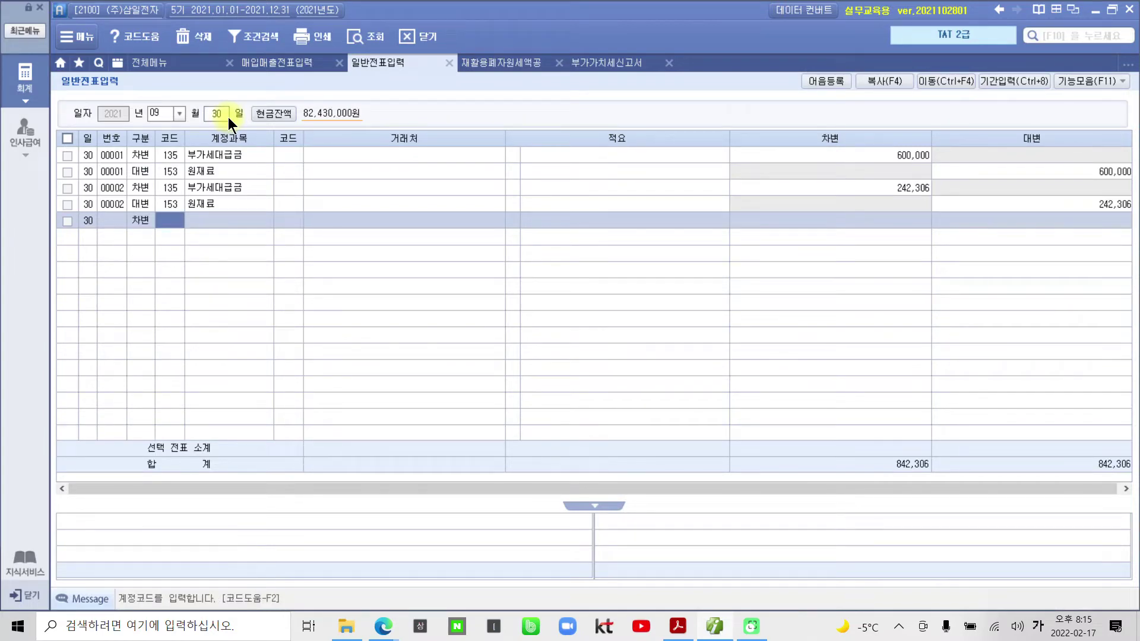
pyautogui.write('135')
pyautogui.press('Return')
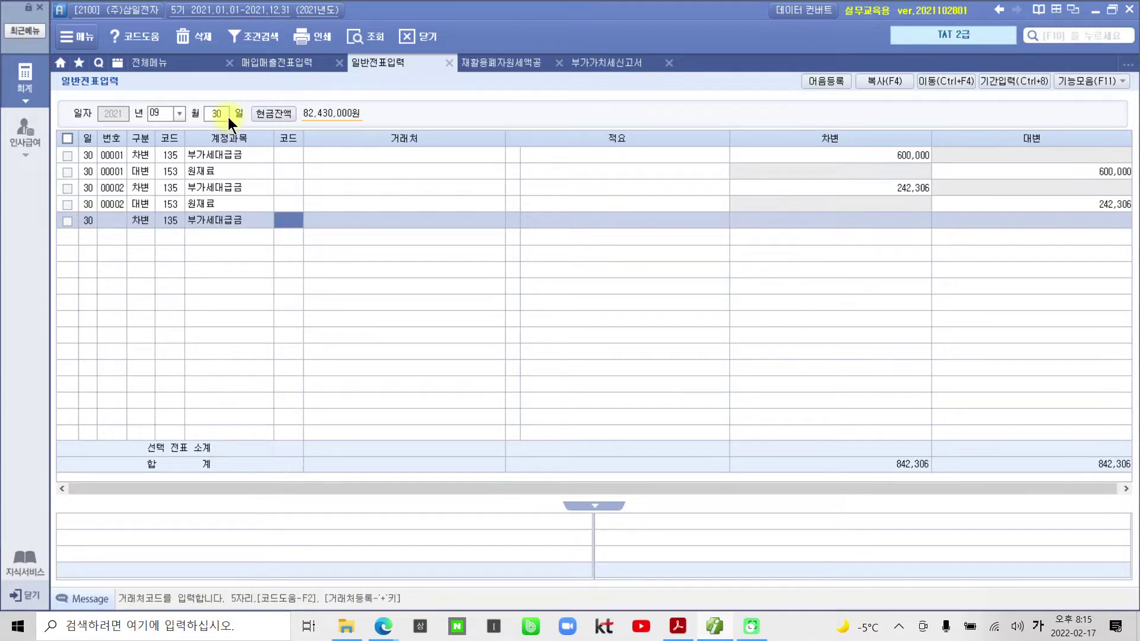
pyautogui.press('Return')
pyautogui.press('Return')
pyautogui.press('Return')
pyautogui.press('Return')
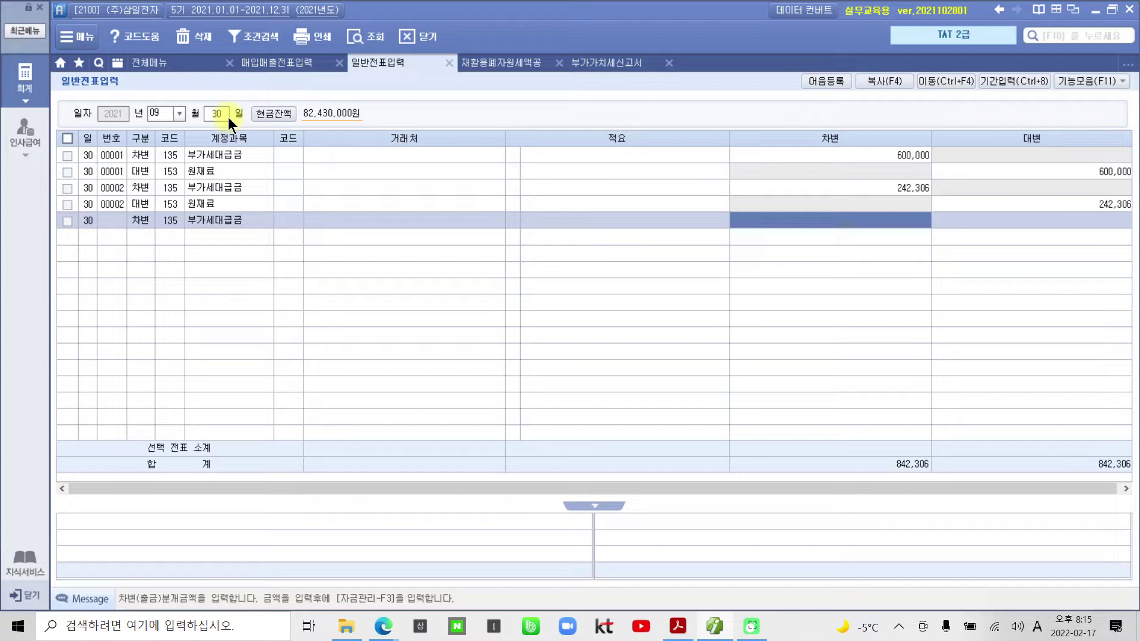
pyautogui.write('13980')
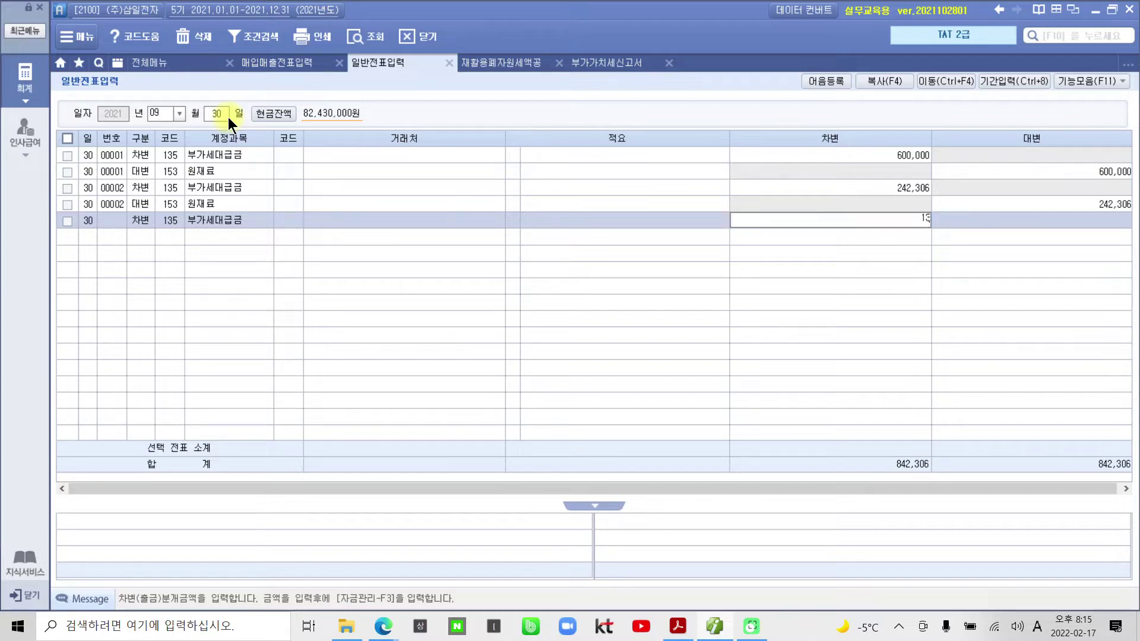
pyautogui.press('Return')
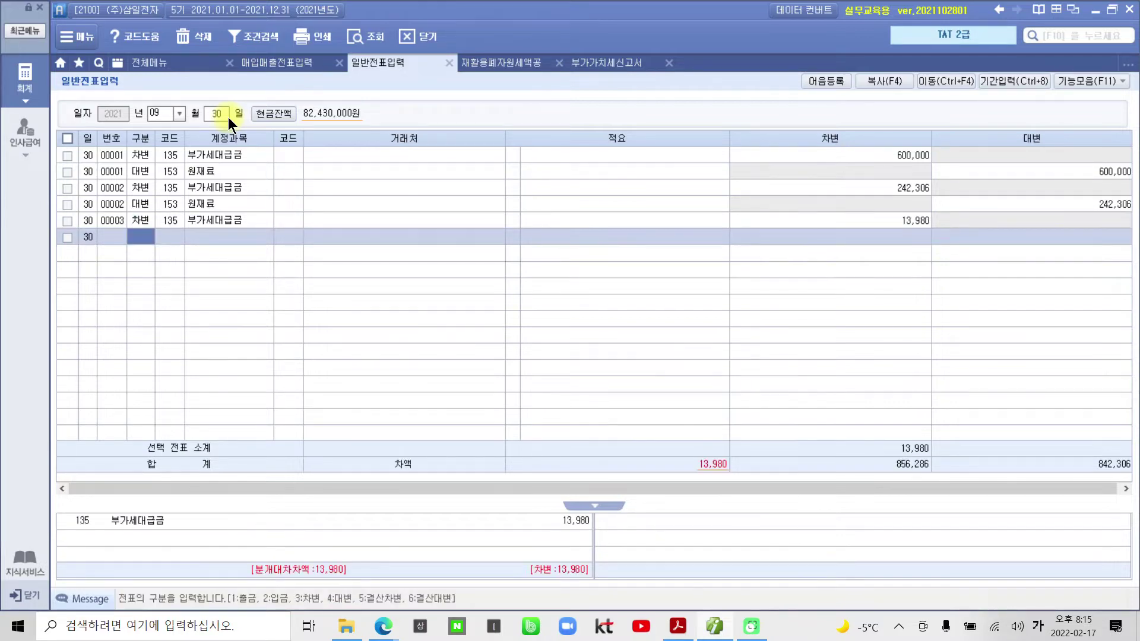
# Enter the balancing credit line for 153 원재료 of 13,980 in the September 30 voucher.
pyautogui.press('4')
pyautogui.press('Return')
pyautogui.write('원재')
pyautogui.press('Return')
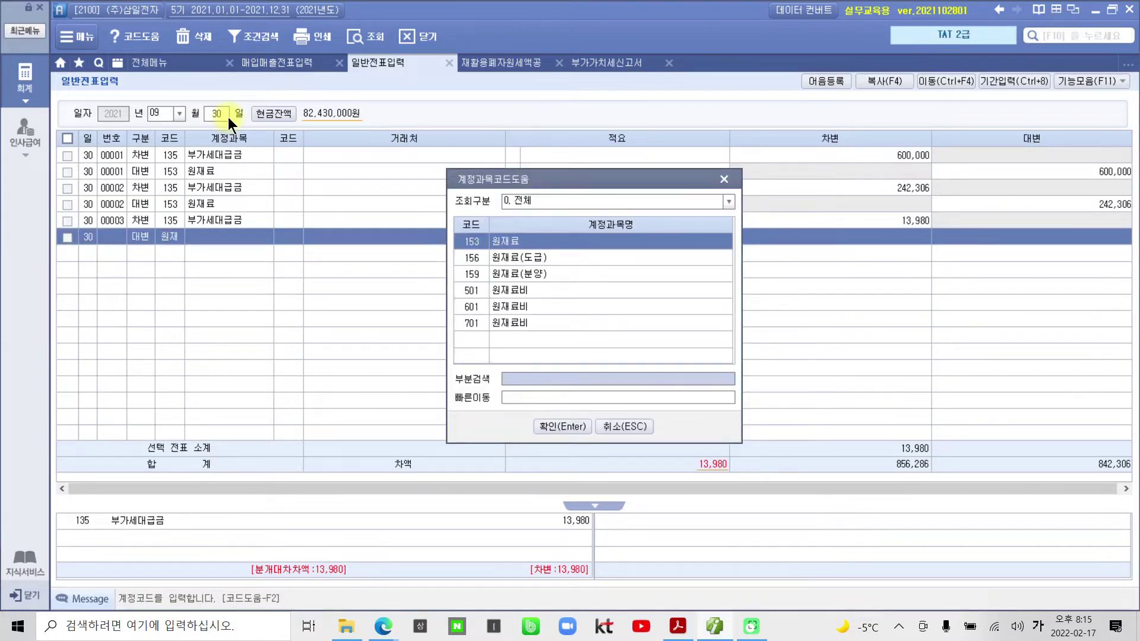
pyautogui.press('Return')
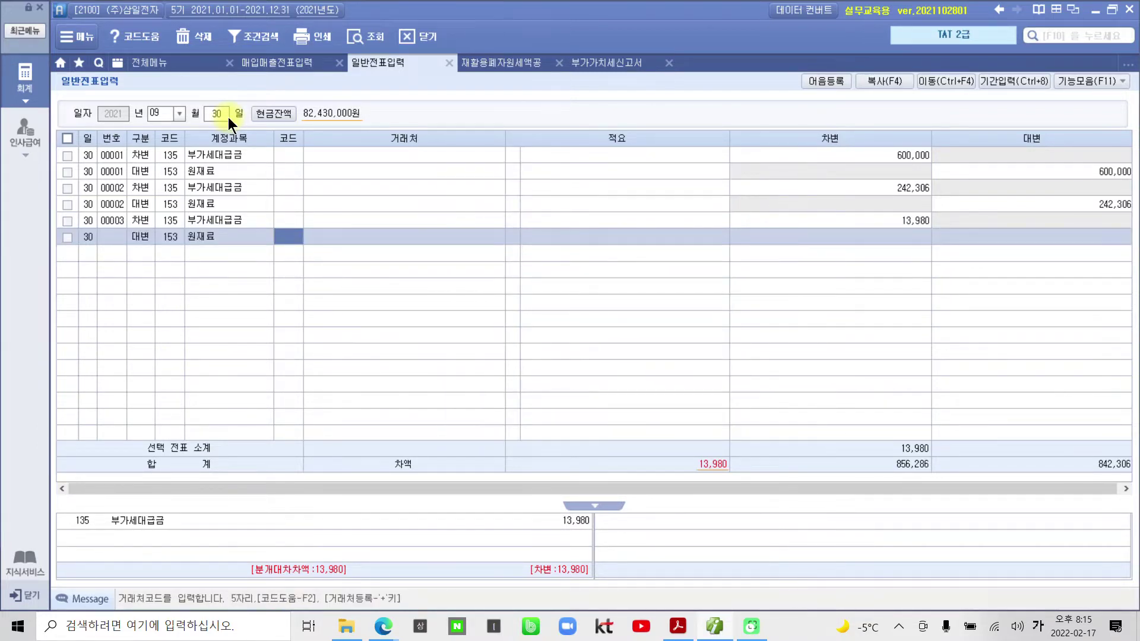
pyautogui.press('Return')
pyautogui.press('Return')
pyautogui.press('Return')
pyautogui.write('13980')
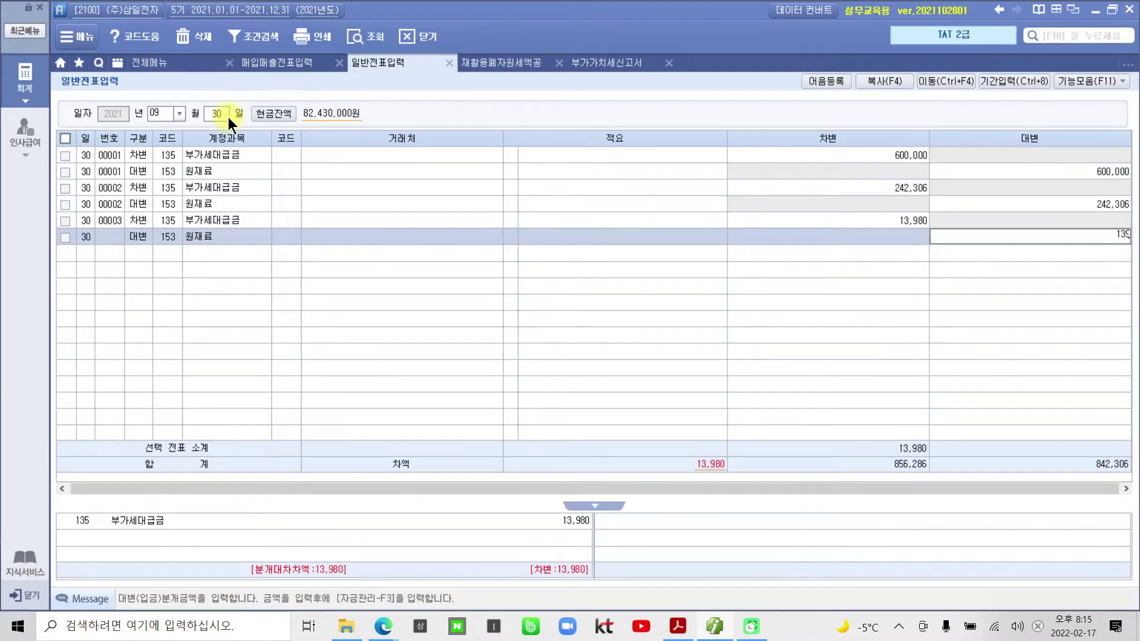
pyautogui.press('Return')
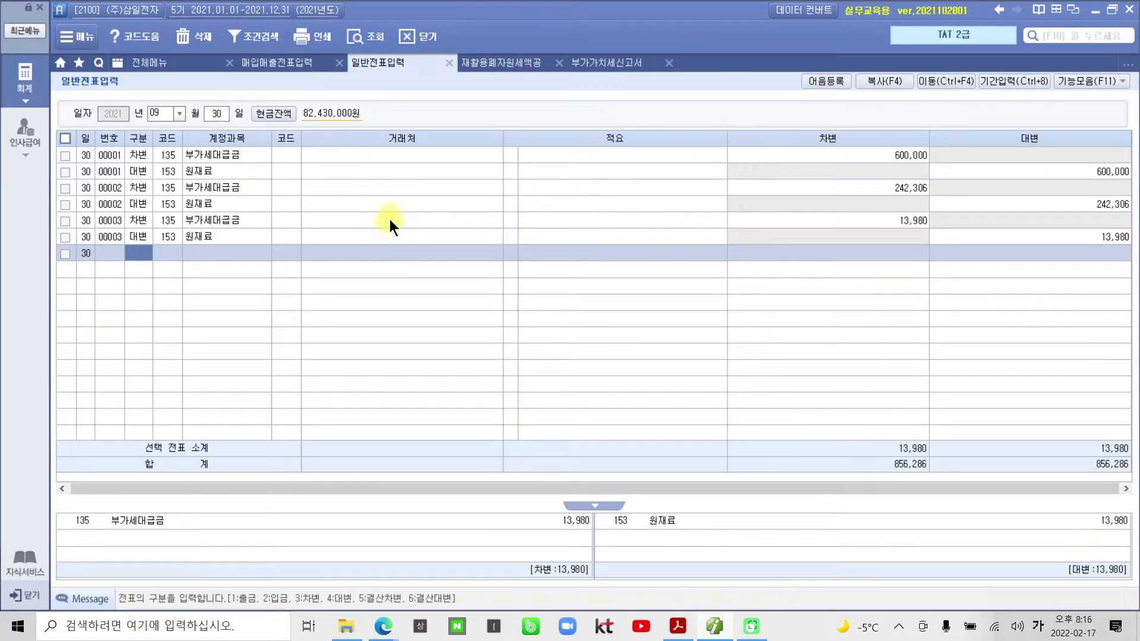
# Switch to the textbook PDF in Acrobat Reader and review the 수행 결과 section on the September 16 voucher and the report.
pyautogui.click(678, 626)
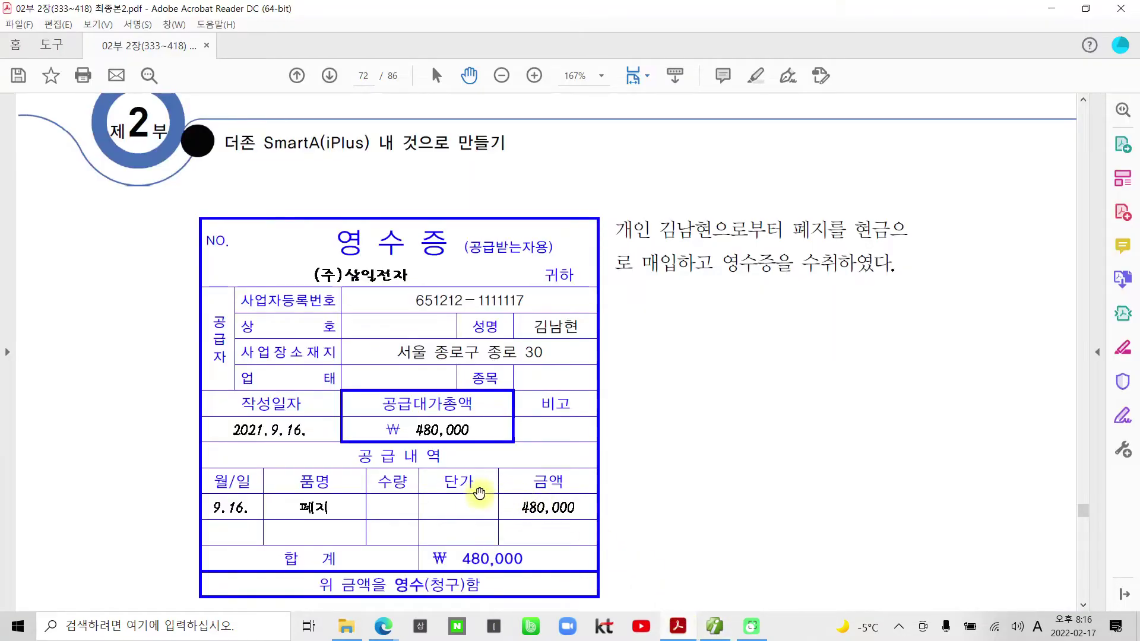
pyautogui.scroll(-4, 594, 493)
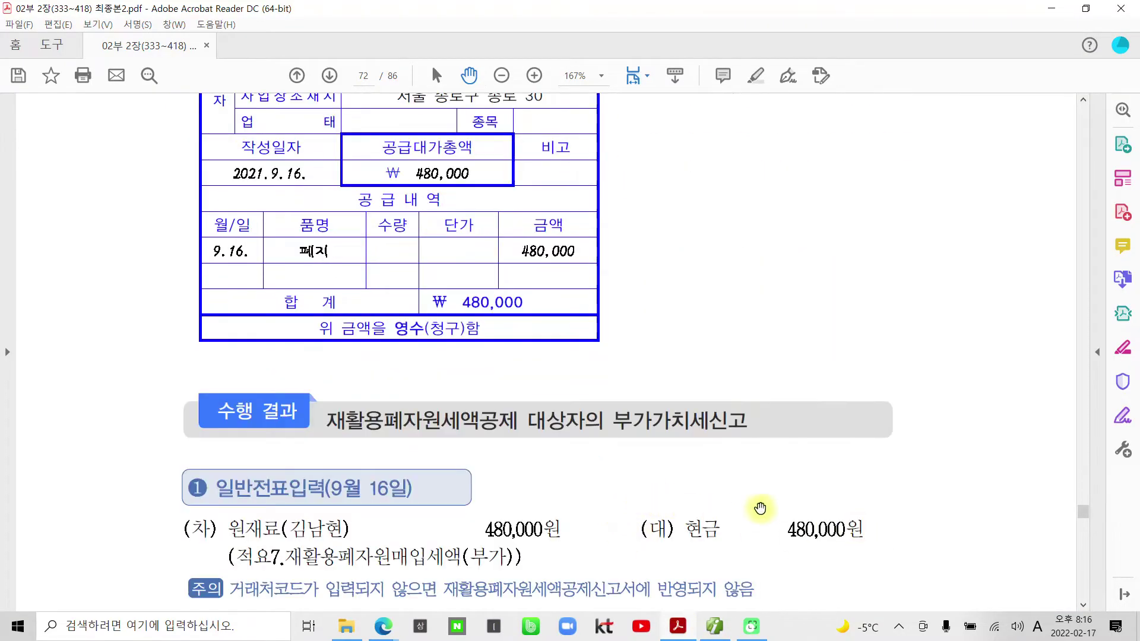
pyautogui.scroll(-4, 760, 509)
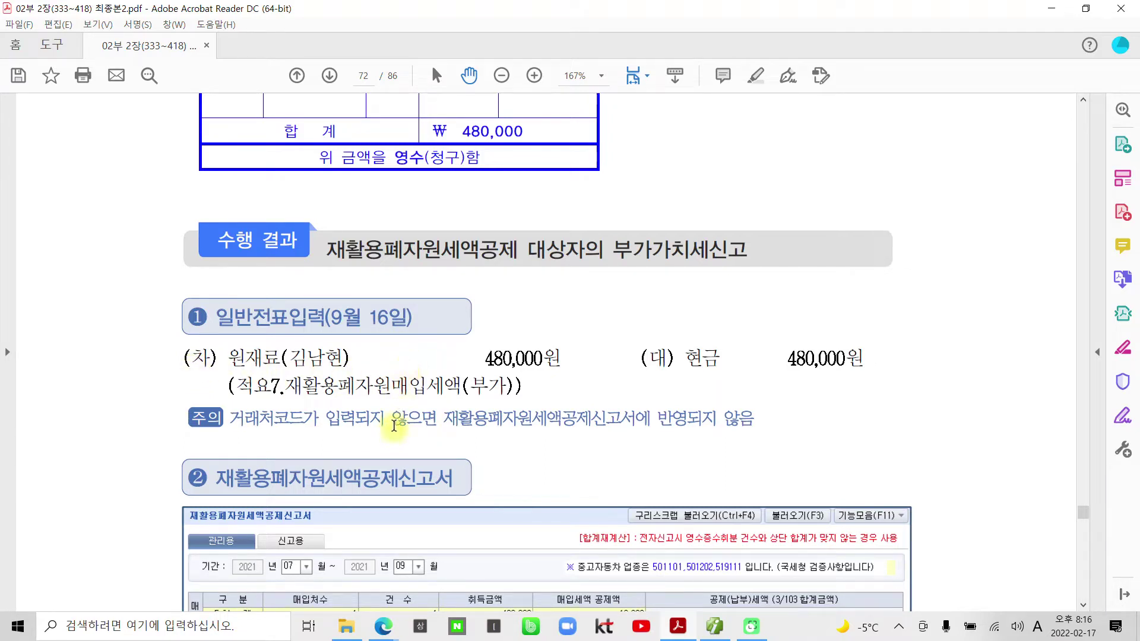
pyautogui.scroll(-1, 395, 425)
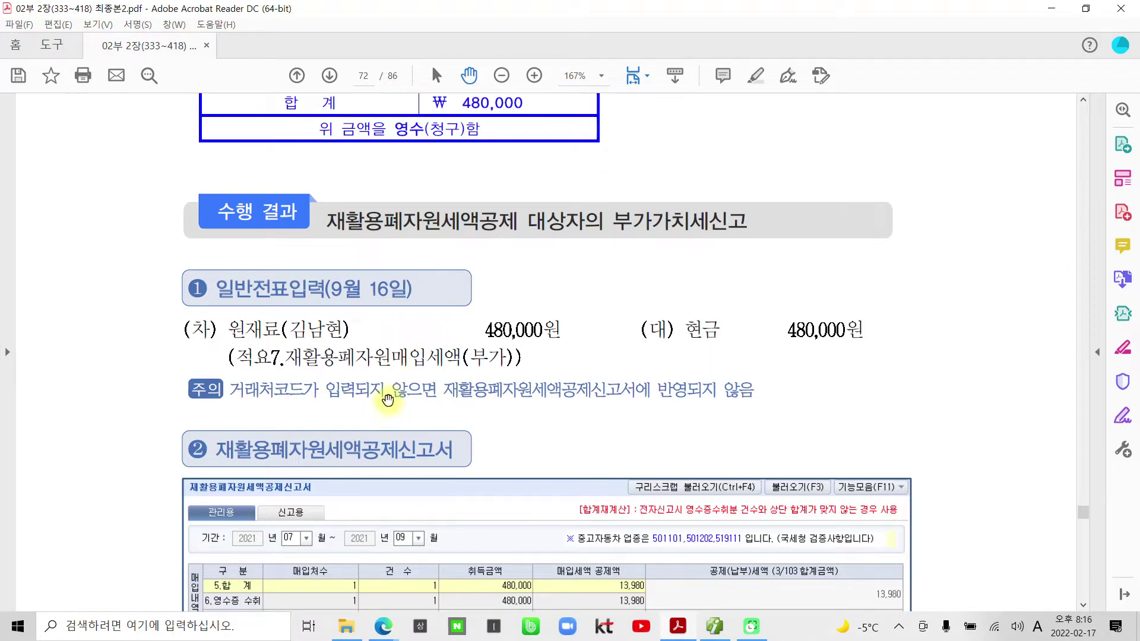
pyautogui.scroll(-2, 387, 399)
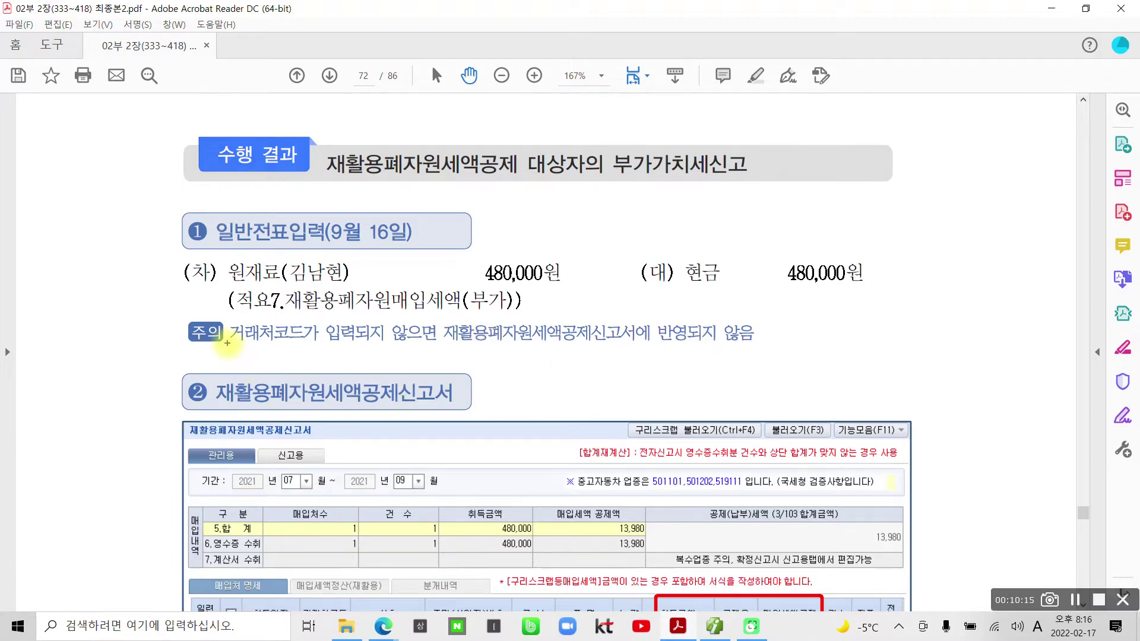
# Circle 거래처코드가 입력되지 않으면 and underline 재활용폐자원세액공제신고서 in the 주의 note with temporary drawings, and clear them.
pyautogui.moveTo(229, 309)
pyautogui.mouseDown()
pyautogui.moveTo(237, 351)
pyautogui.moveTo(421, 351)
pyautogui.moveTo(454, 329)
pyautogui.moveTo(276, 309)
pyautogui.moveTo(226, 324)
pyautogui.moveTo(229, 311)
pyautogui.mouseUp()
pyautogui.moveTo(451, 347); pyautogui.dragTo(642, 348)
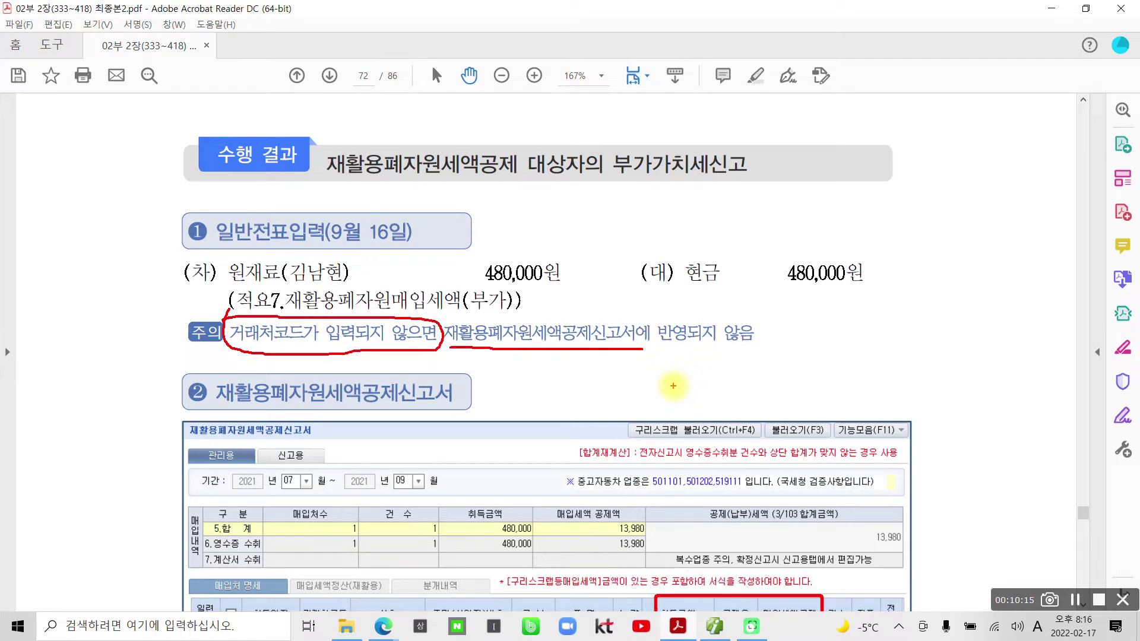
pyautogui.press('Escape')
# Review the textbook's 재활용폐자원세액공제신고서 result and the September 30 entry under 재활용폐자원 공제대상세액 회계처리.
pyautogui.scroll(-3, 414, 480)
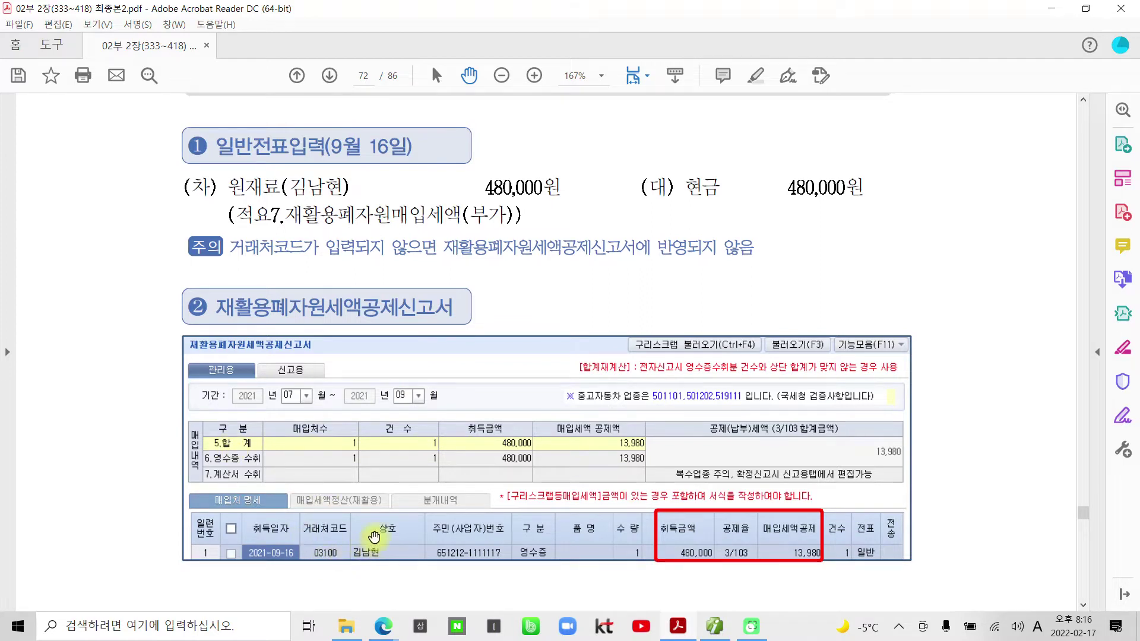
pyautogui.scroll(-5, 374, 528)
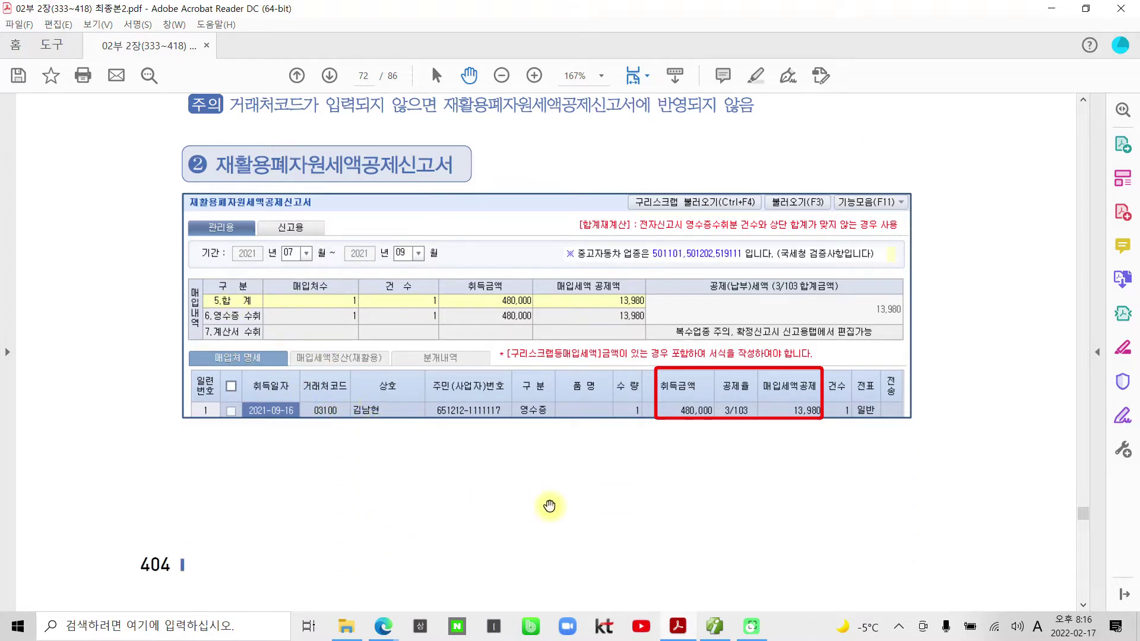
pyautogui.scroll(-3, 550, 506)
pyautogui.scroll(2, 466, 512)
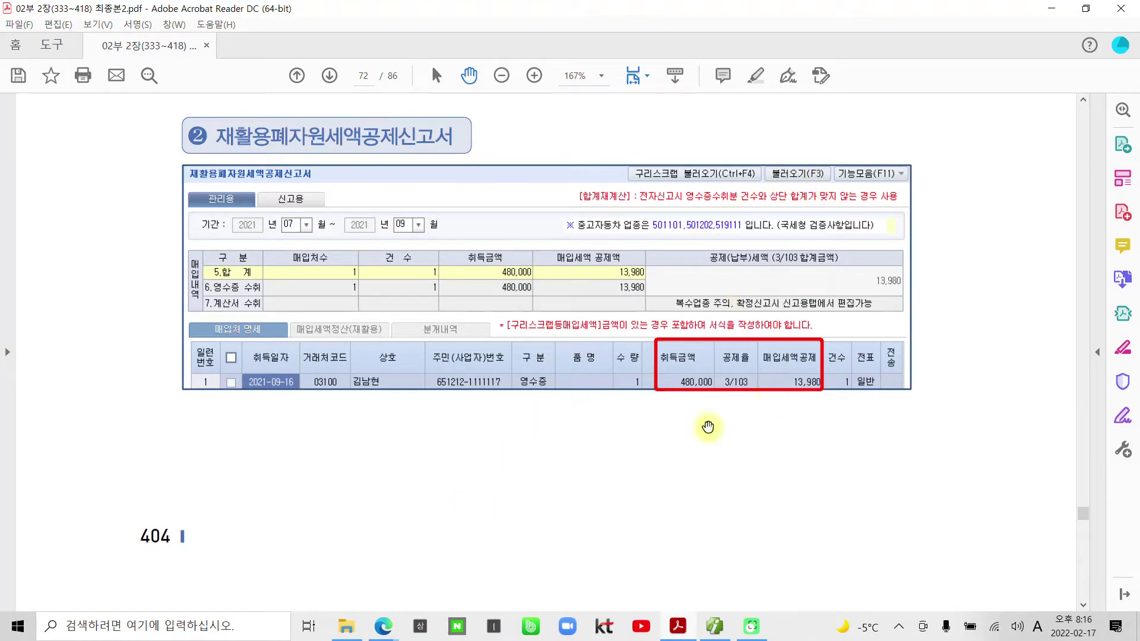
pyautogui.scroll(-7, 706, 419)
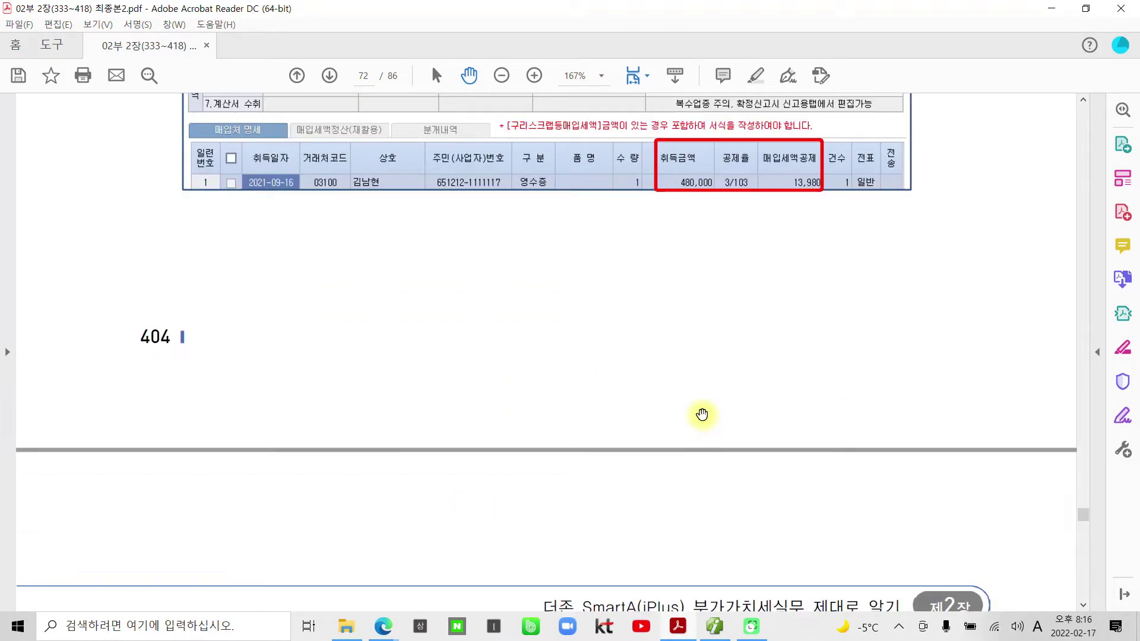
pyautogui.scroll(-13, 702, 414)
pyautogui.scroll(-2, 702, 415)
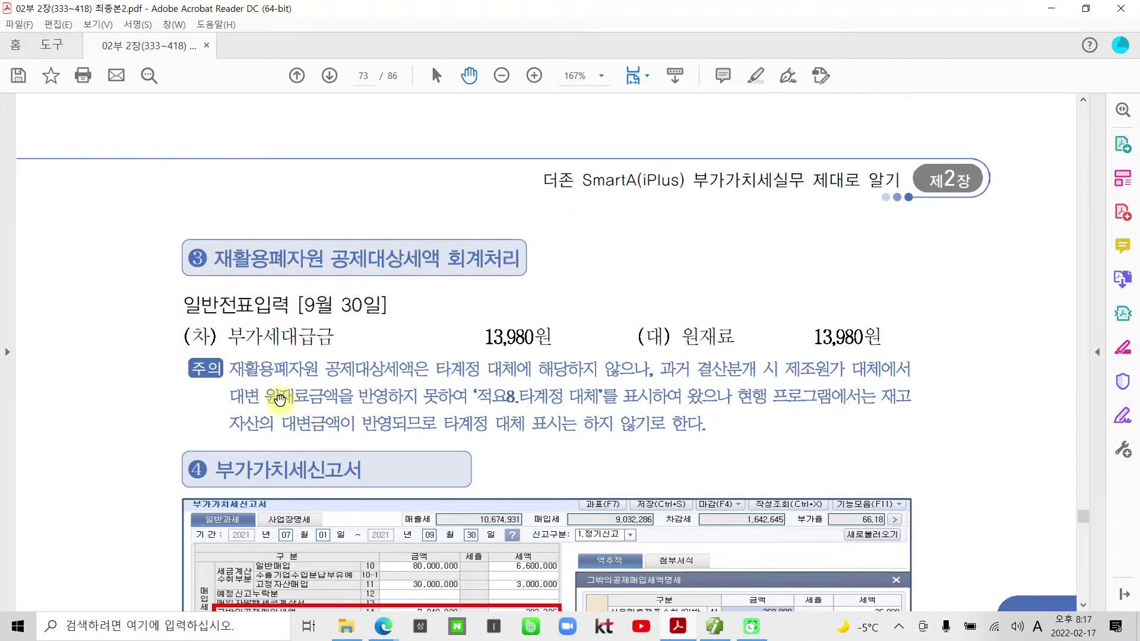
pyautogui.scroll(-2, 255, 407)
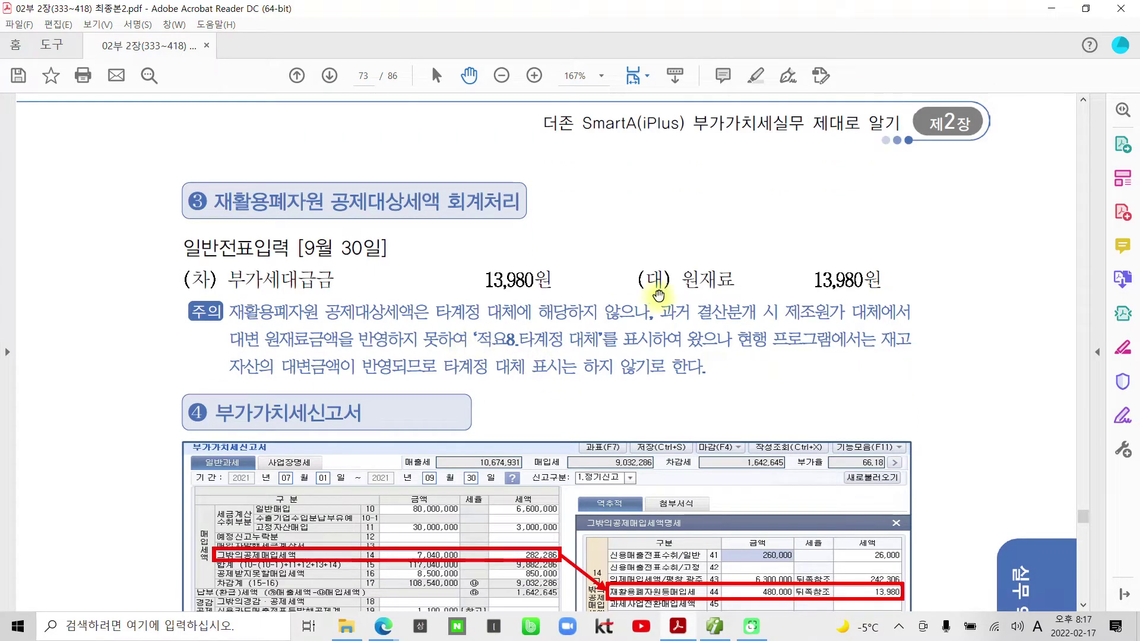
pyautogui.moveTo(477, 339); pyautogui.dragTo(601, 340)
pyautogui.rightClick(590, 338)
pyautogui.click(550, 345)
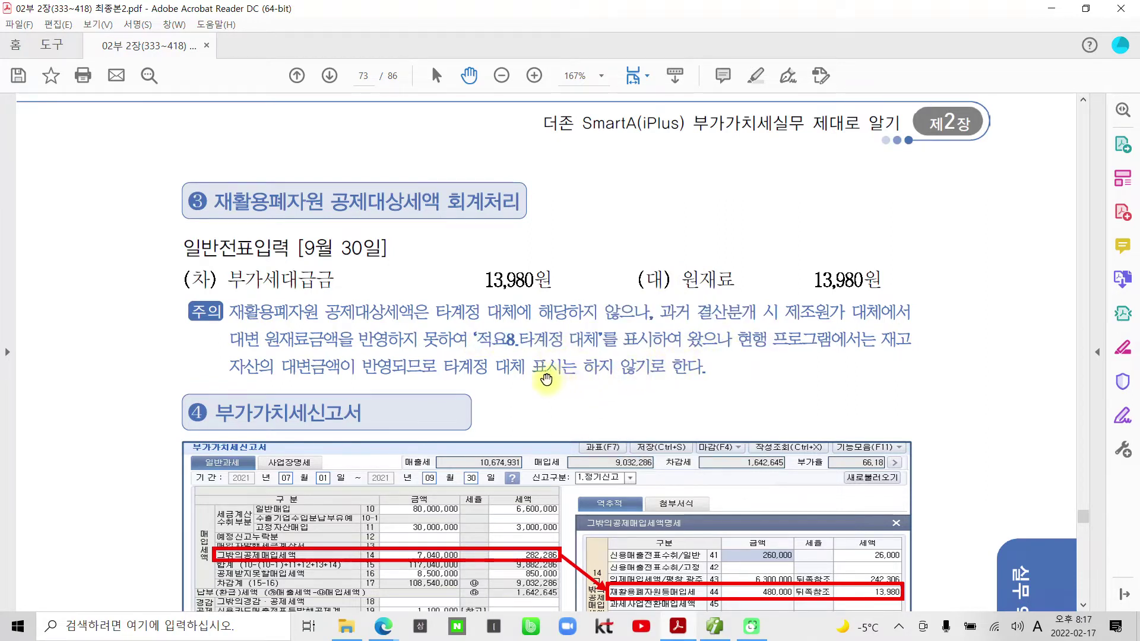
# Highlight the text 타계정 대체 표시는 하지 않기로 한다 in the 주의 note on the September 30 entry.
pyautogui.moveTo(450, 366); pyautogui.dragTo(704, 366)
pyautogui.rightClick(609, 369)
pyautogui.click(666, 413)
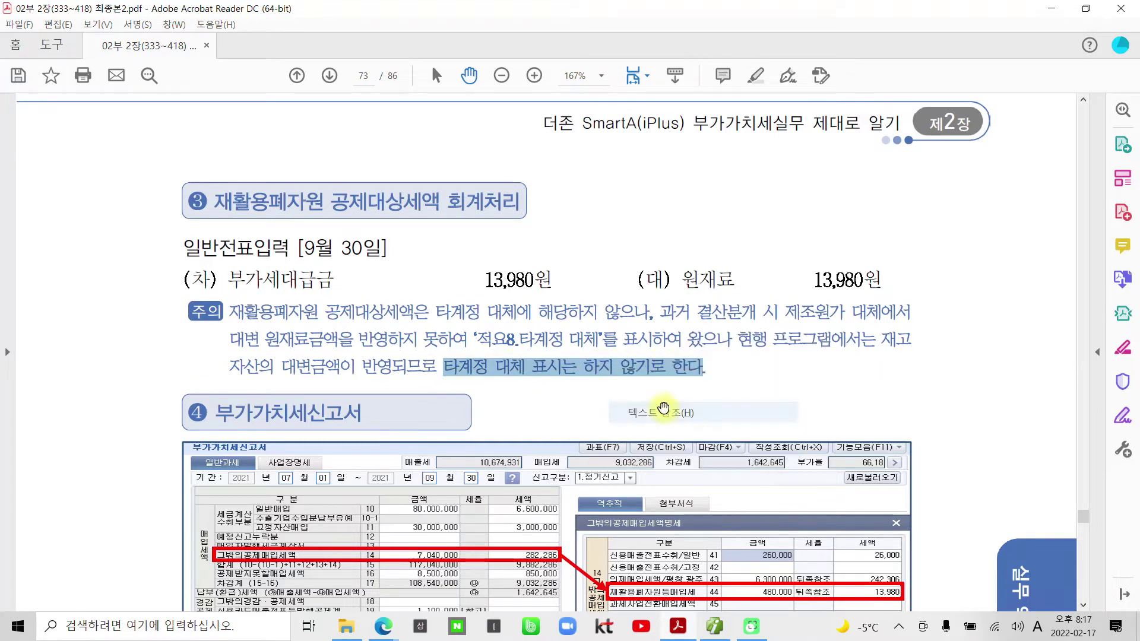
# Highlight the section 15 heading 대손세액공제 대상자의 부가가치세신고 below the VAT return result.
pyautogui.scroll(-3, 629, 427)
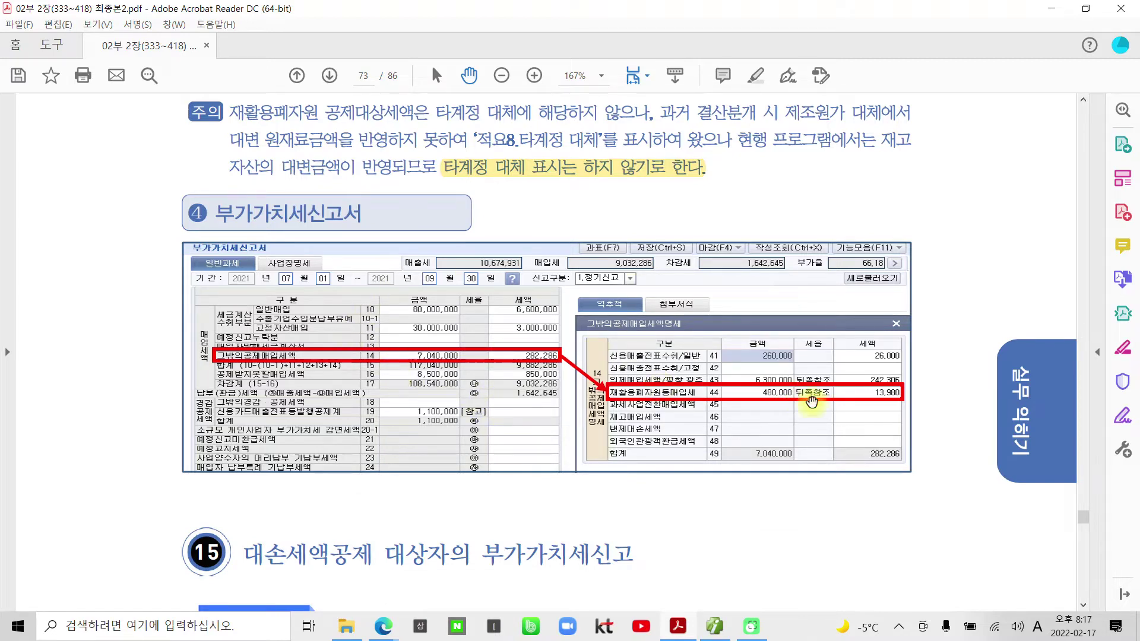
pyautogui.scroll(-3, 641, 476)
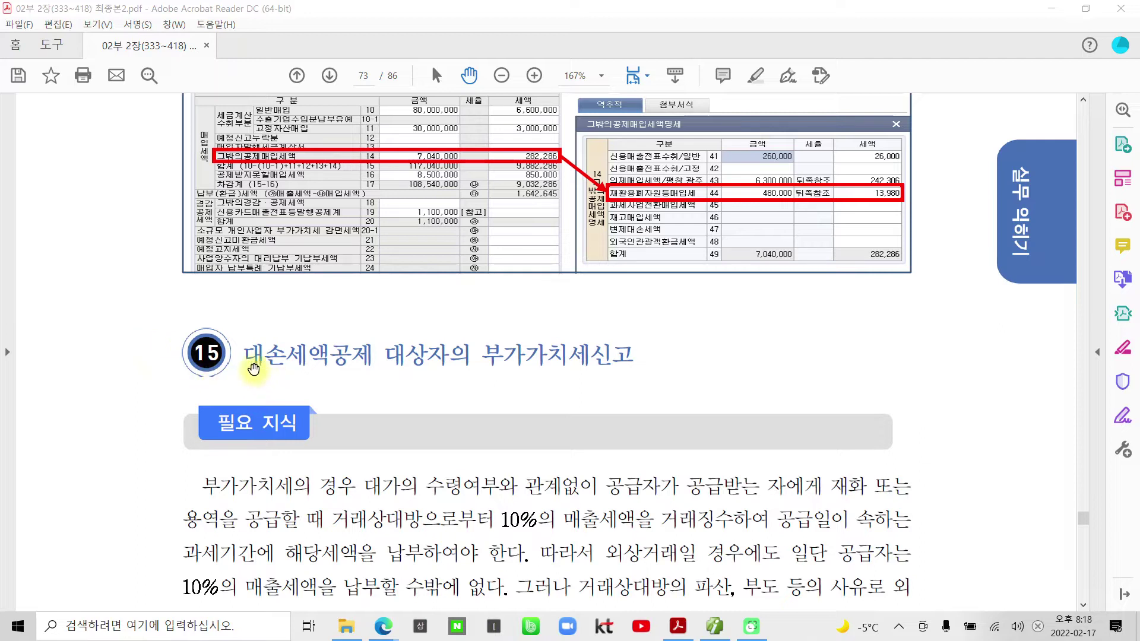
pyautogui.moveTo(246, 353); pyautogui.dragTo(632, 355)
pyautogui.rightClick(547, 349)
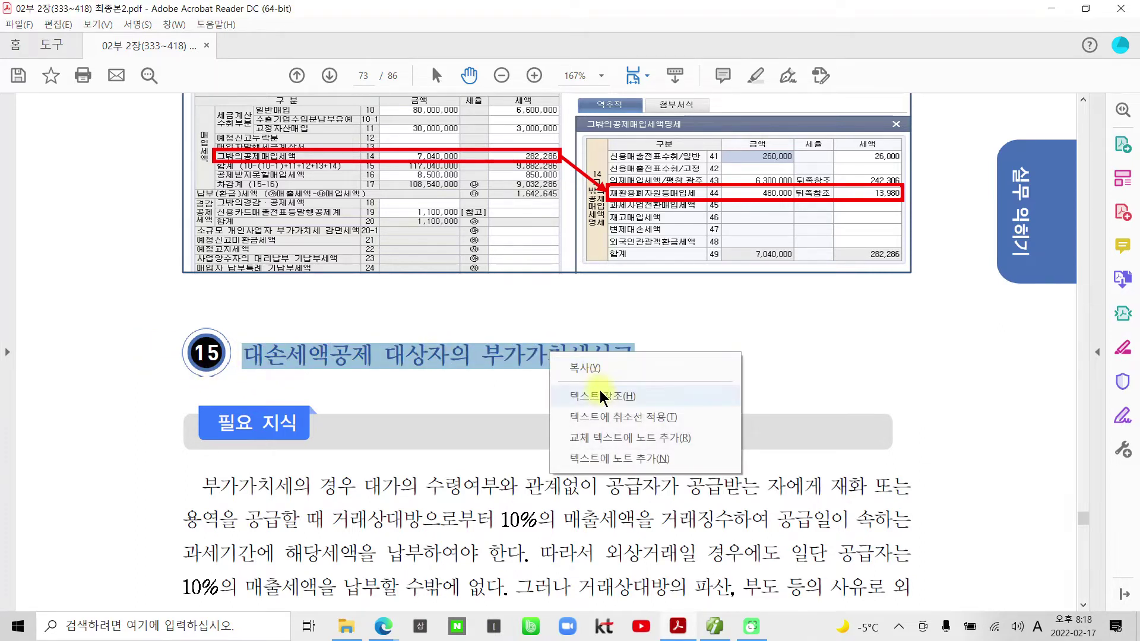
pyautogui.click(600, 393)
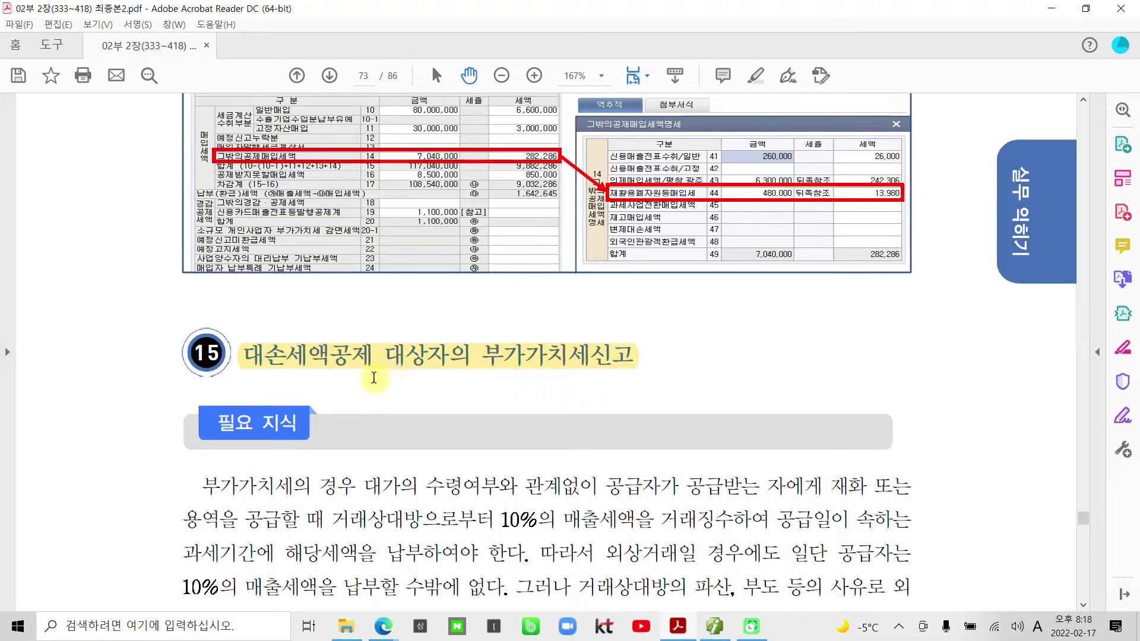
# Circle 대손 and underline 대손세액 and 부가가치세신고 in the section 15 heading with temporary drawings.
pyautogui.scroll(-2, 375, 378)
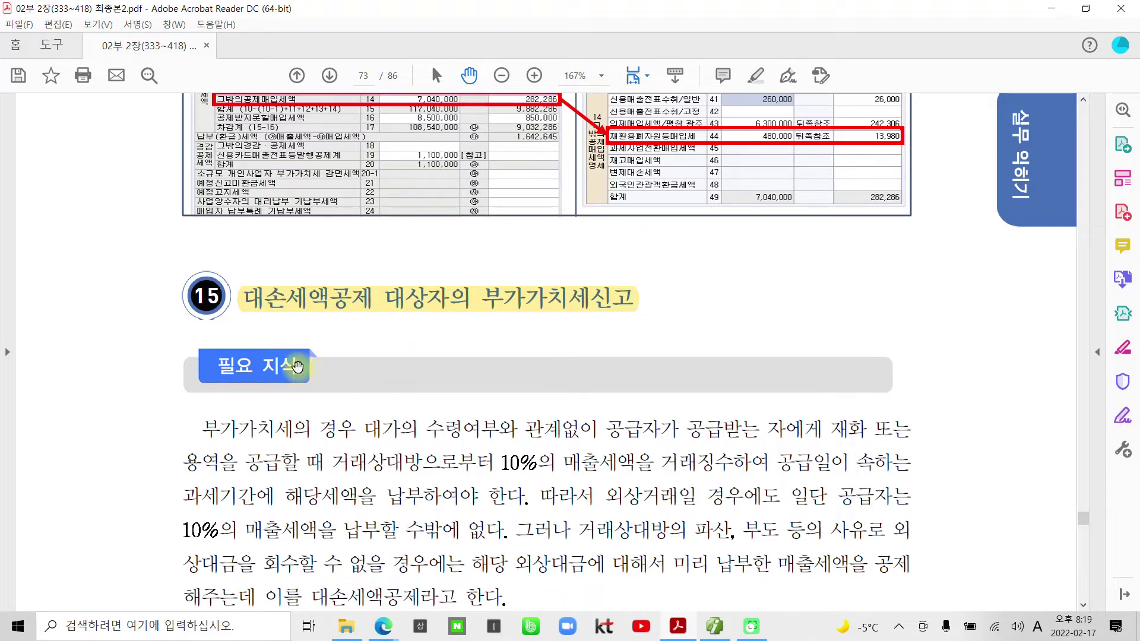
pyautogui.moveTo(276, 340)
pyautogui.mouseDown()
pyautogui.moveTo(262, 267)
pyautogui.moveTo(294, 324)
pyautogui.moveTo(282, 341)
pyautogui.mouseUp()
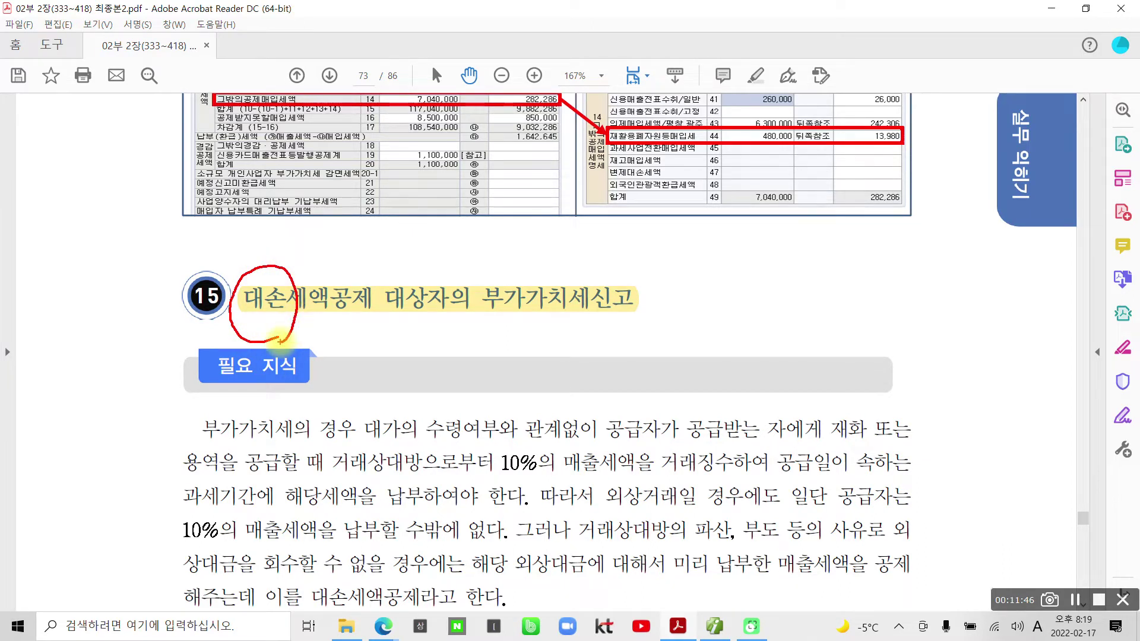
pyautogui.press('Escape')
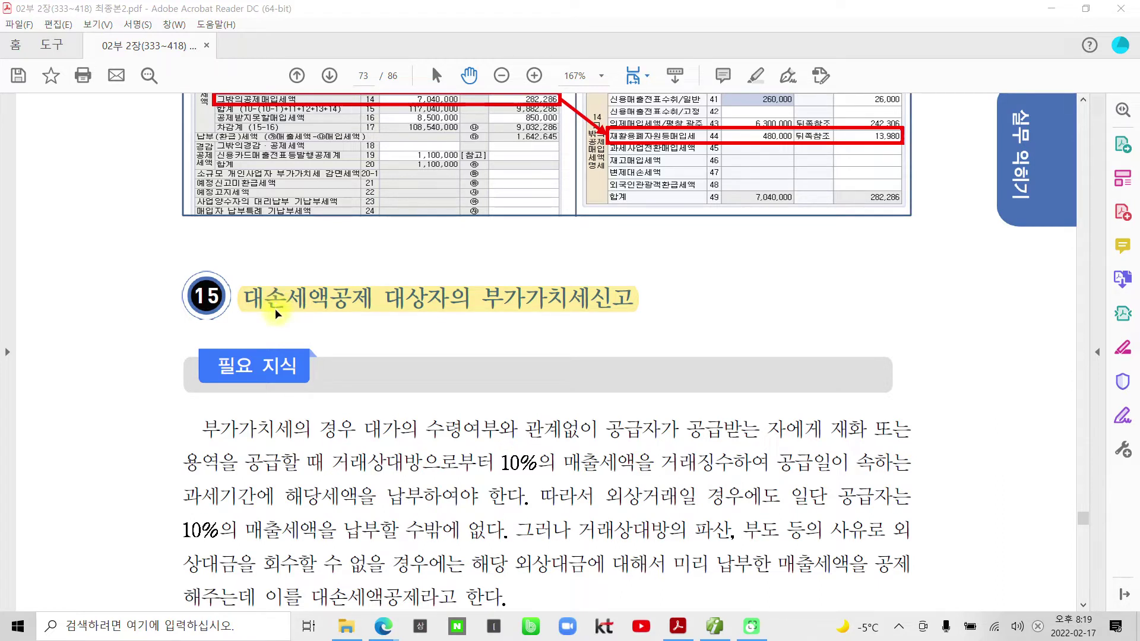
pyautogui.hotkey('ctrl', '2')
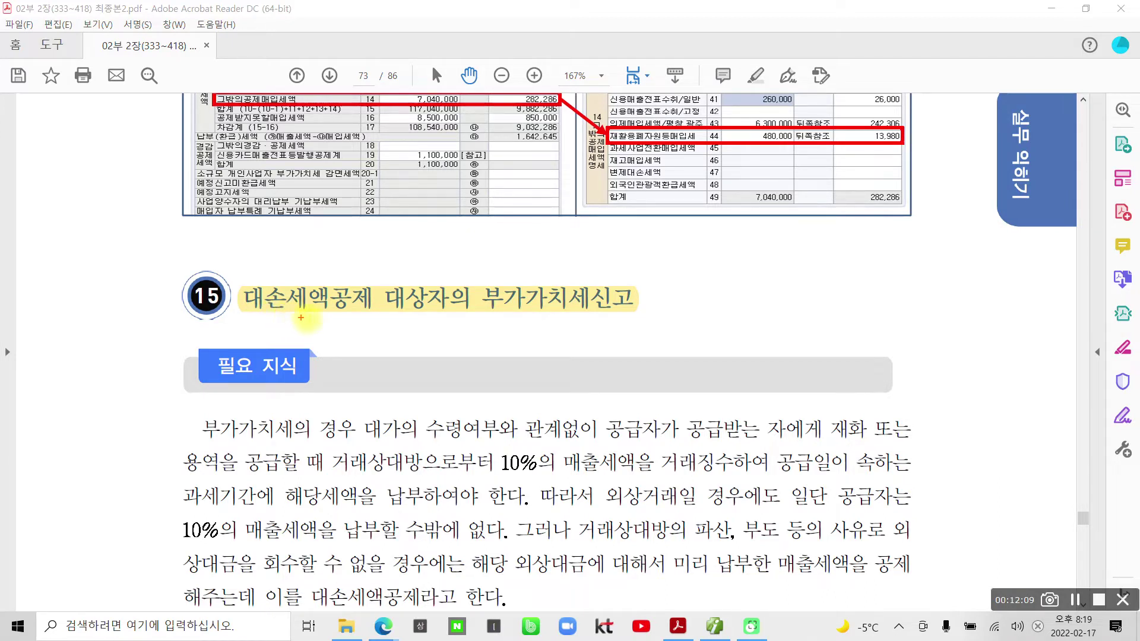
pyautogui.moveTo(247, 313); pyautogui.dragTo(323, 313)
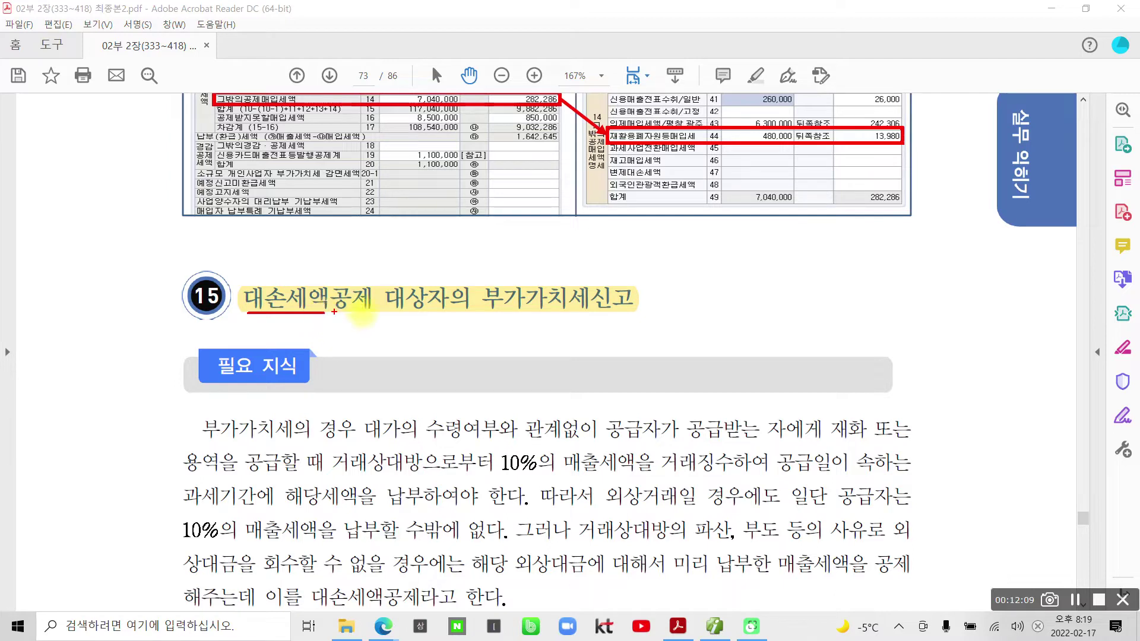
pyautogui.moveTo(481, 310); pyautogui.dragTo(623, 312)
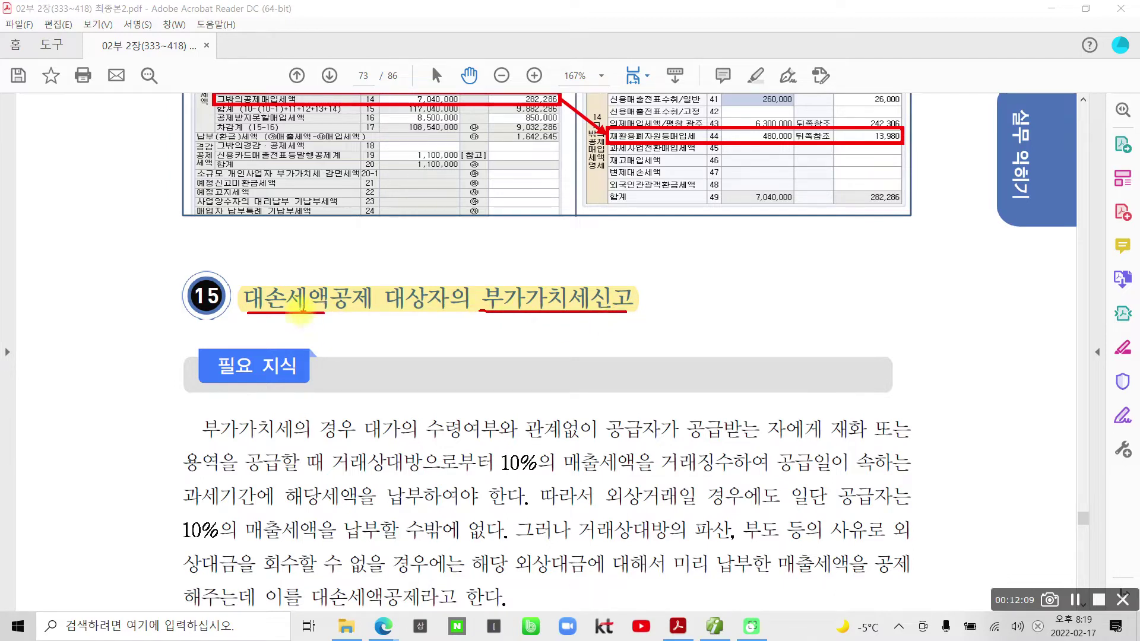
pyautogui.moveTo(254, 313)
pyautogui.mouseDown()
pyautogui.moveTo(242, 276)
pyautogui.moveTo(371, 274)
pyautogui.moveTo(380, 308)
pyautogui.moveTo(328, 320)
pyautogui.mouseUp()
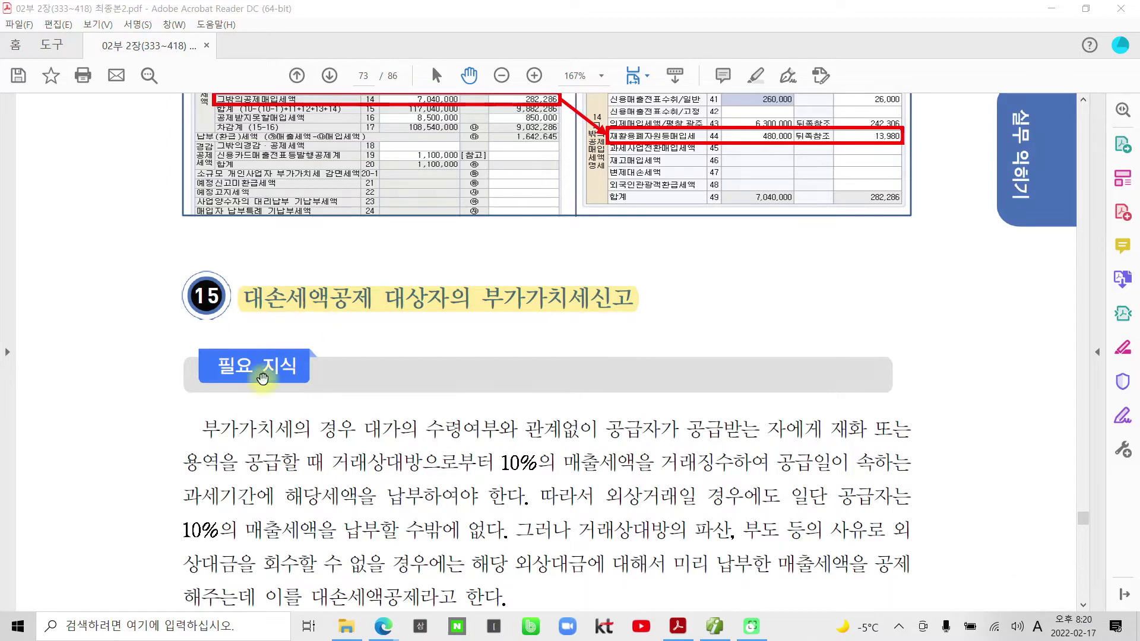
# Highlight 공급일이 속하는 과세기간에 해당세액을 납부하여야 한다 in the 필요 지식 paragraph of section 15.
pyautogui.scroll(-3, 357, 475)
pyautogui.scroll(-1, 354, 464)
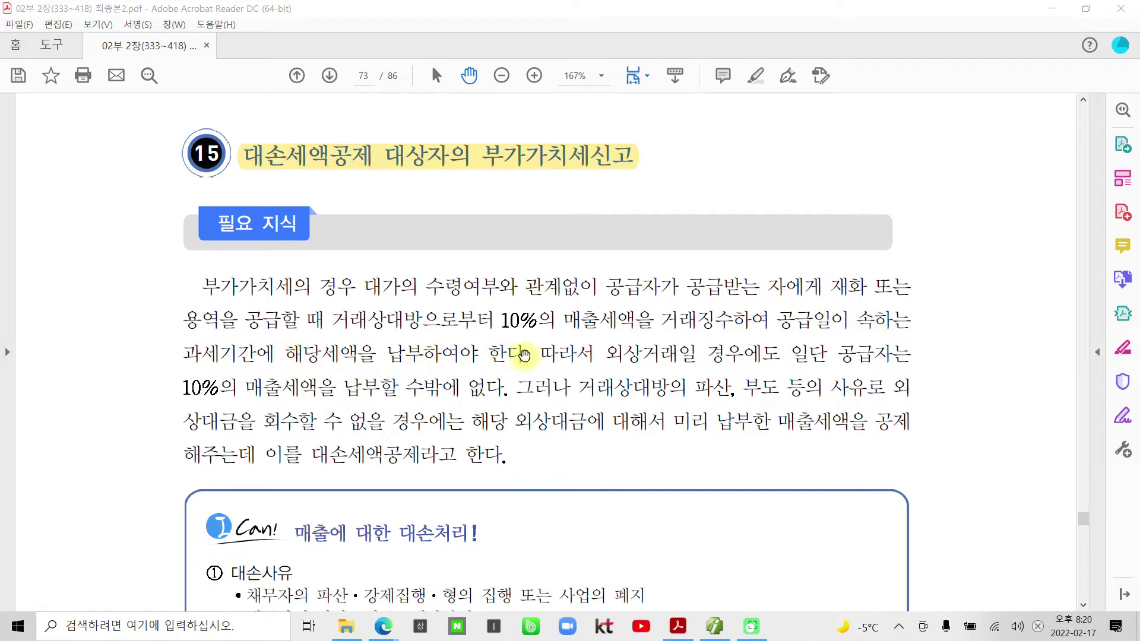
pyautogui.moveTo(525, 355); pyautogui.dragTo(769, 326)
pyautogui.rightClick(811, 324)
pyautogui.click(852, 356)
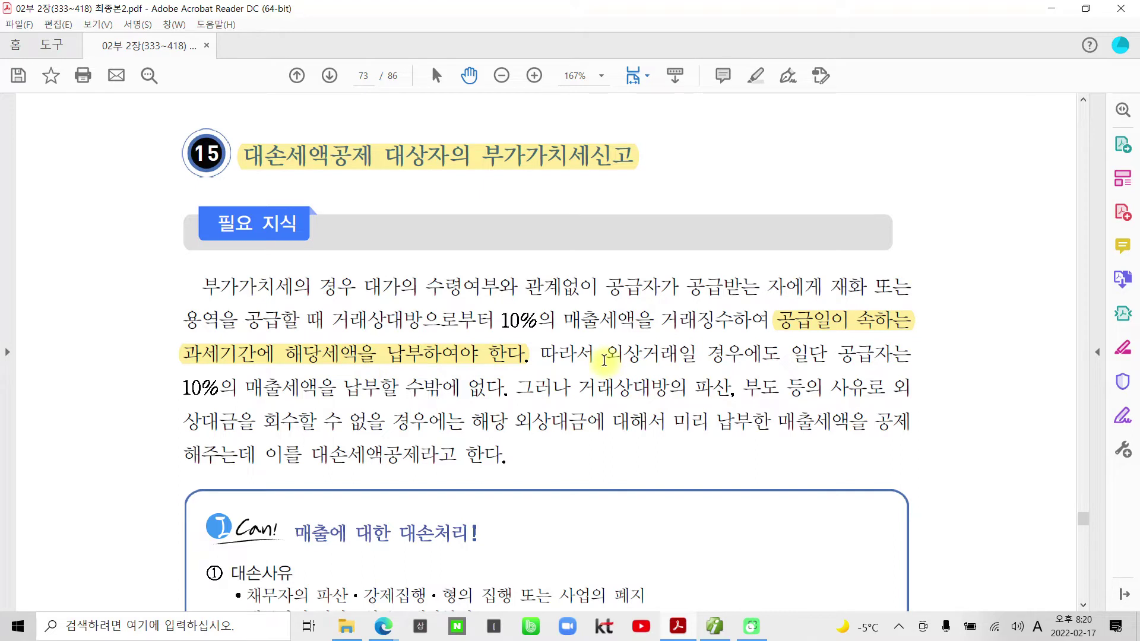
# Highlight 매출세액을 공제해주는데 이를 대손세액공제라 at the end of the 필요 지식 paragraph.
pyautogui.scroll(-2, 608, 358)
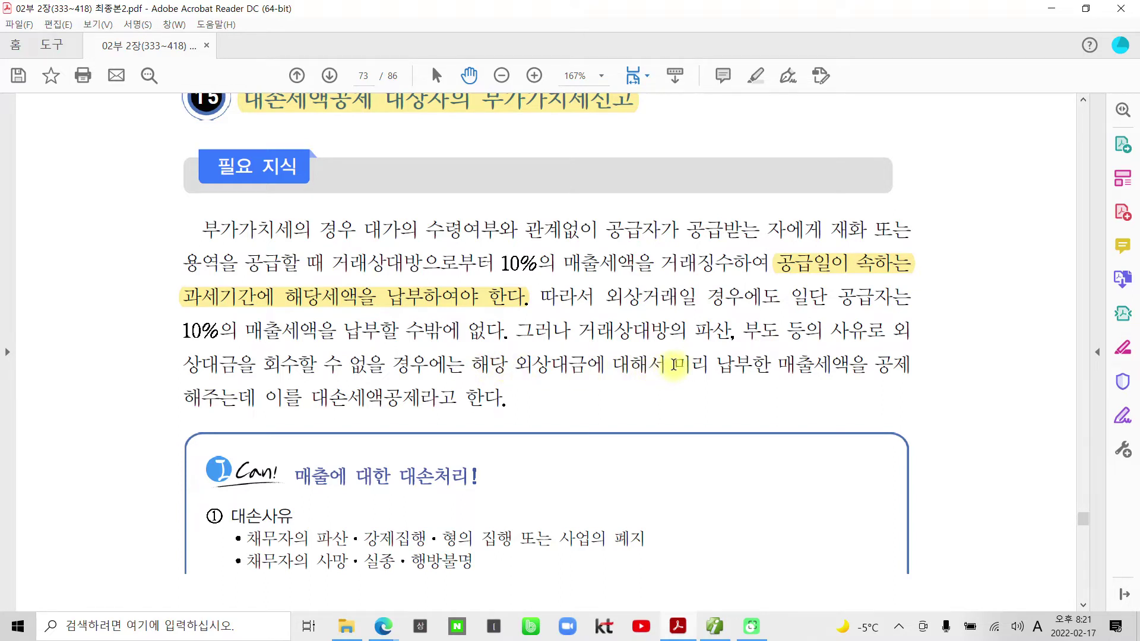
pyautogui.moveTo(778, 364); pyautogui.dragTo(438, 394)
pyautogui.rightClick(468, 395)
pyautogui.click(470, 435)
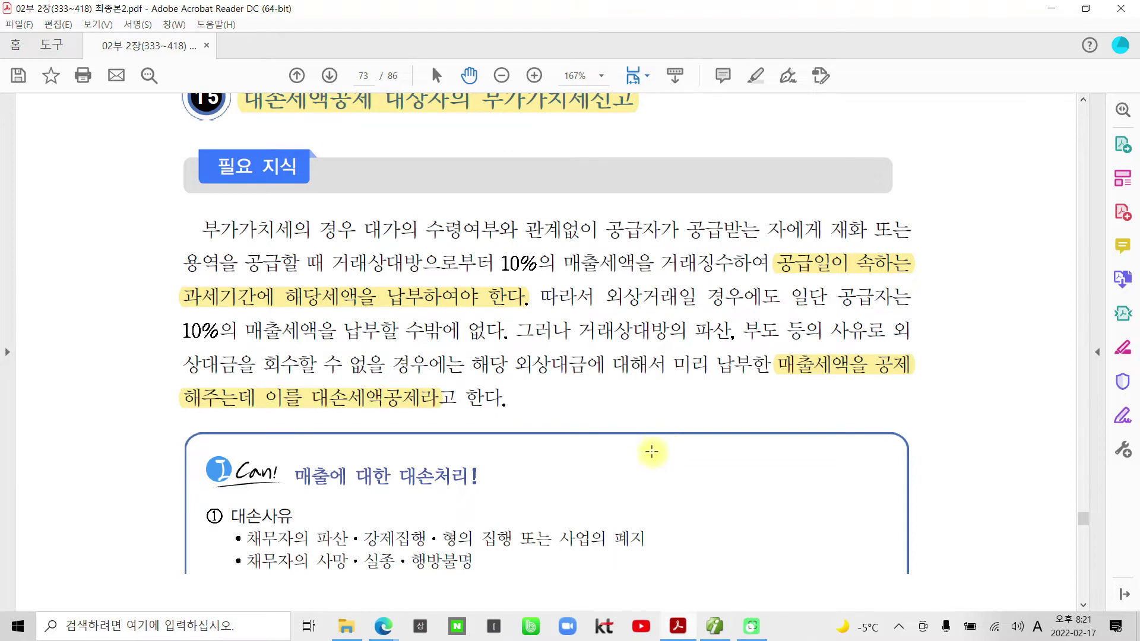
# Read through the 대손사유 list in the 매출에 대한 대손처리 box, continuing onto the following page.
pyautogui.scroll(-5, 659, 443)
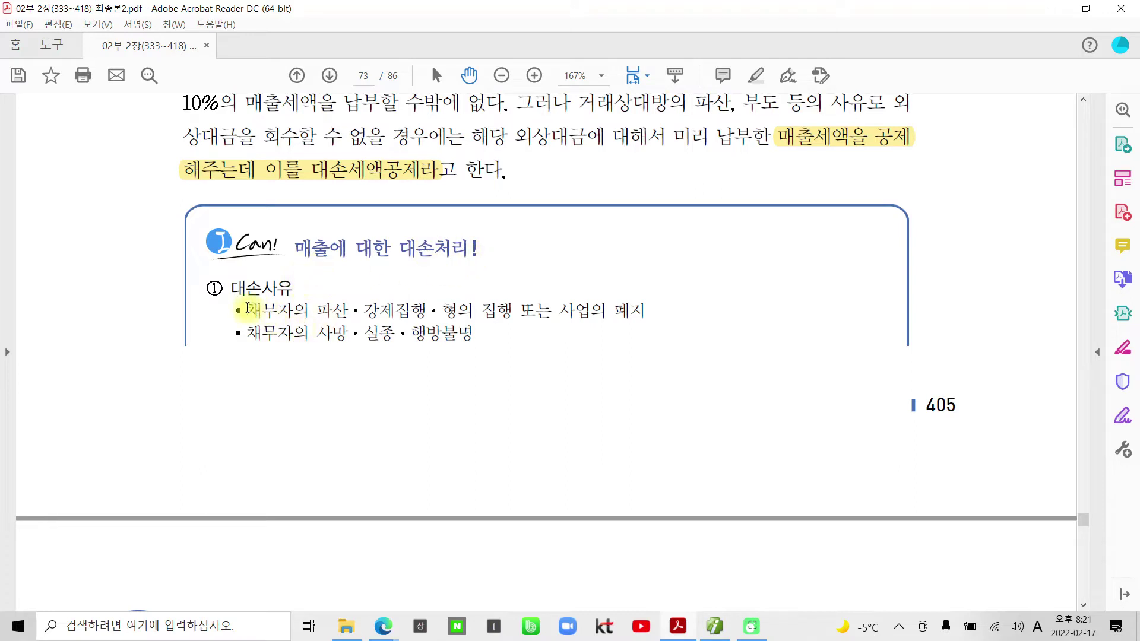
pyautogui.moveTo(247, 310); pyautogui.dragTo(331, 311)
pyautogui.click(330, 310)
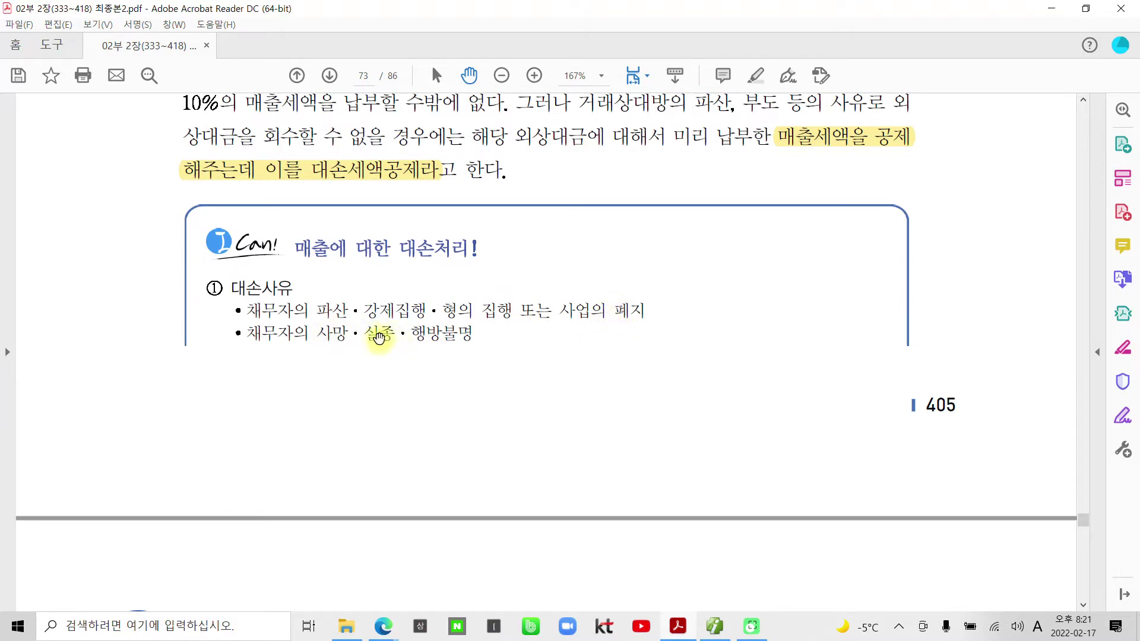
pyautogui.scroll(-10, 404, 332)
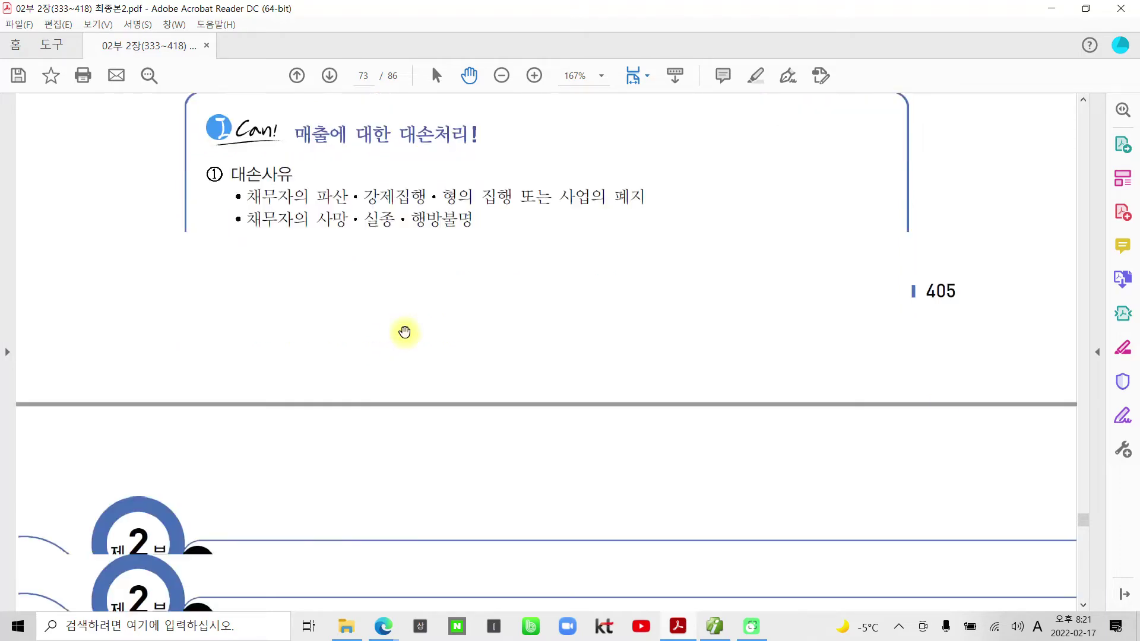
pyautogui.scroll(-2, 404, 332)
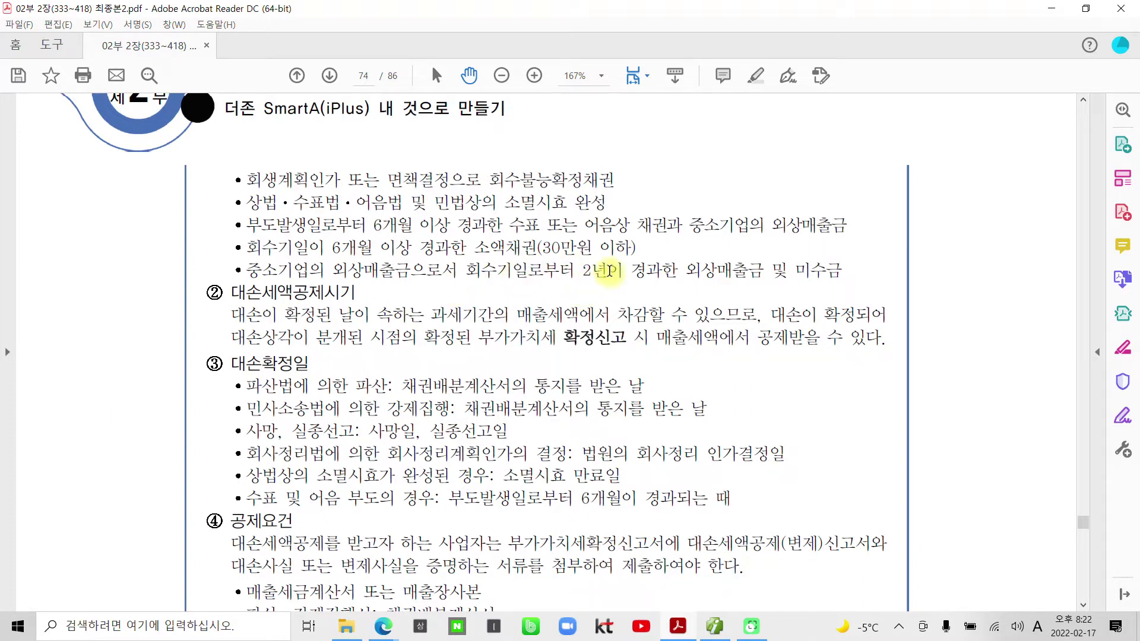
# Highlight 확정신고 시 매출세액에서 in the 대손세액공제시기 paragraph.
pyautogui.scroll(-3, 609, 271)
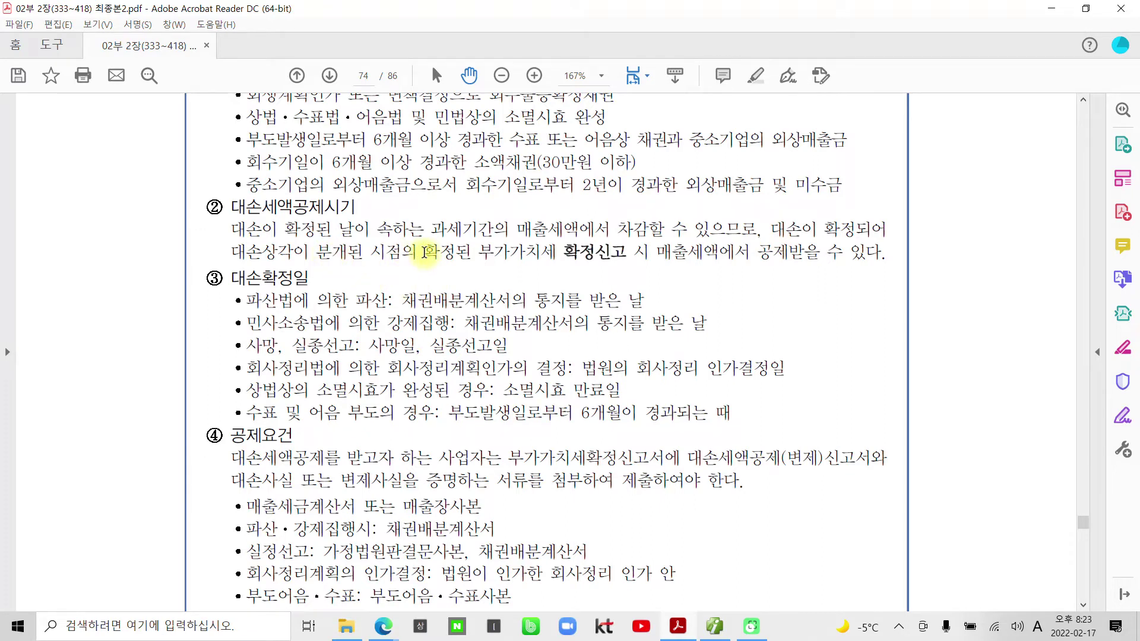
pyautogui.moveTo(562, 252); pyautogui.dragTo(743, 251)
pyautogui.rightClick(743, 252)
pyautogui.click(812, 296)
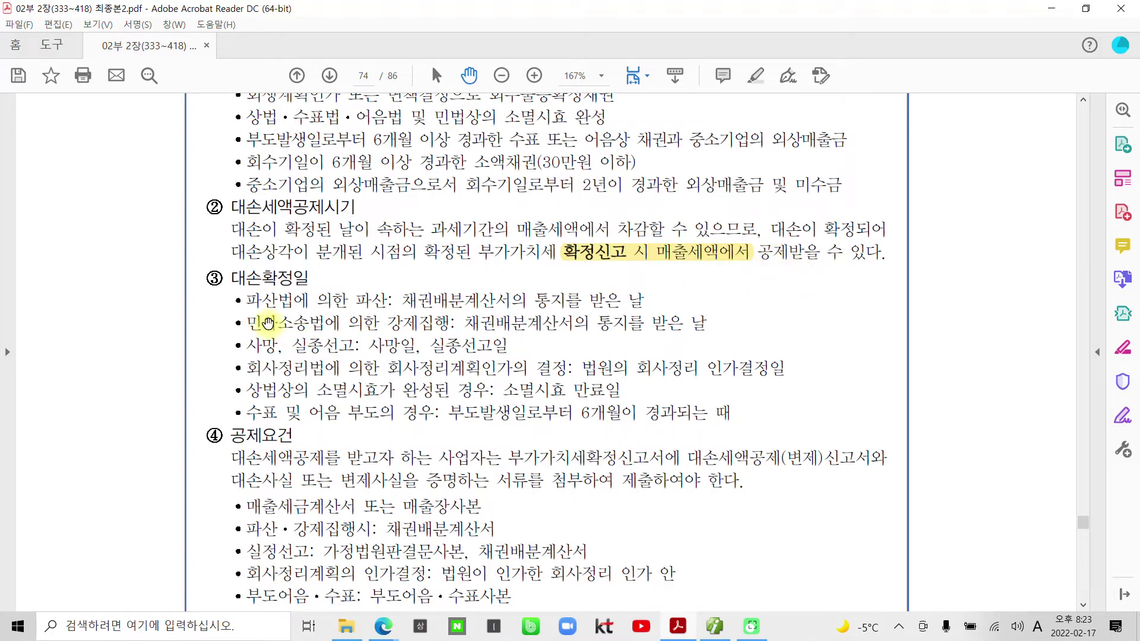
# Examine the 대손확정일 list, following the confirmation dates for bankruptcy, compulsory execution, and death or disappearance by temporarily selecting the text.
pyautogui.scroll(-2, 267, 324)
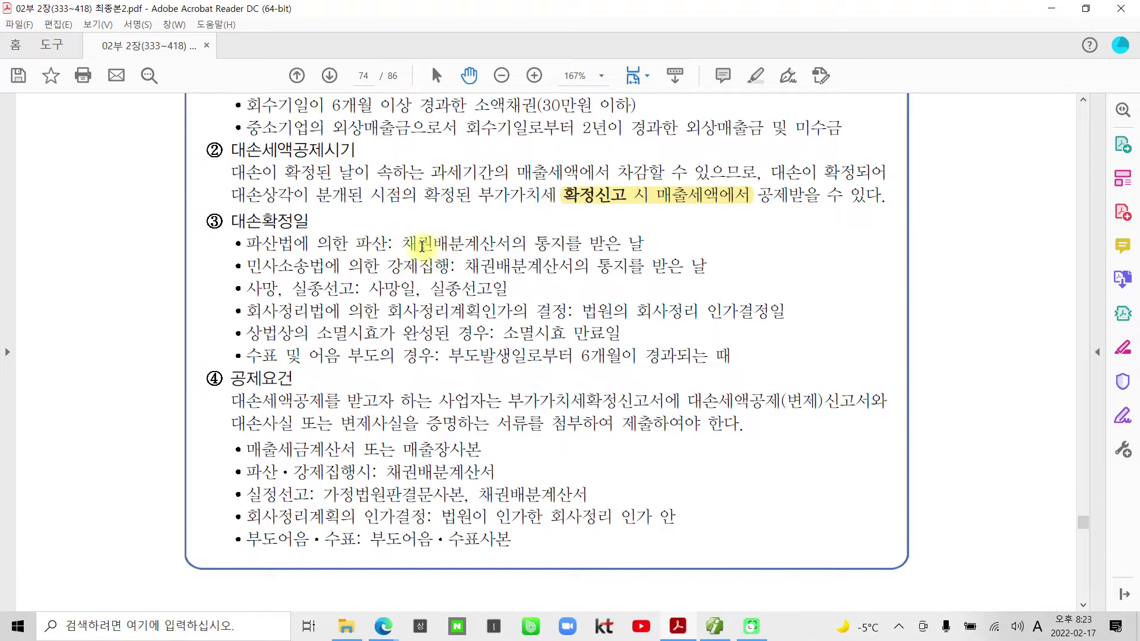
pyautogui.moveTo(404, 244); pyautogui.dragTo(638, 244)
pyautogui.click(307, 268)
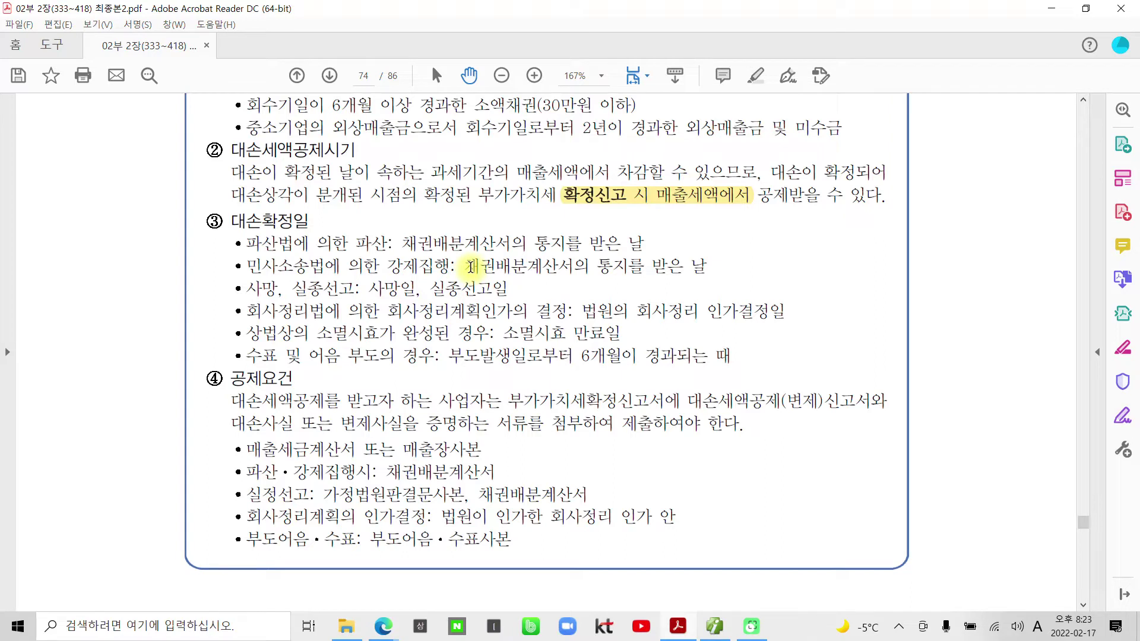
pyautogui.moveTo(470, 266); pyautogui.dragTo(621, 268)
pyautogui.click(621, 270)
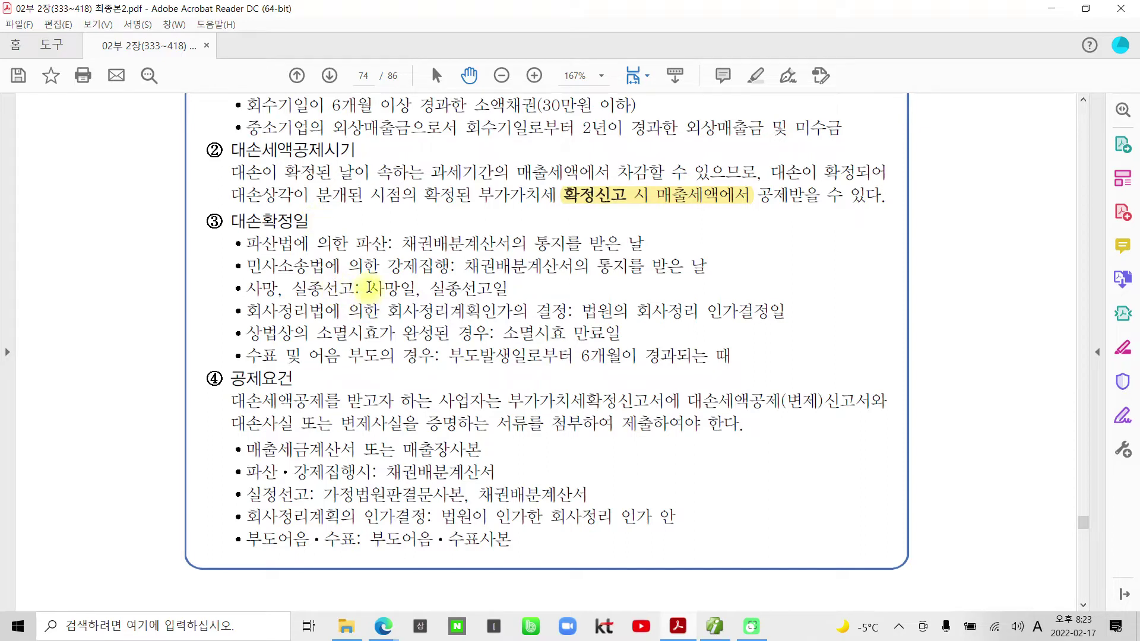
pyautogui.moveTo(393, 289); pyautogui.dragTo(468, 289)
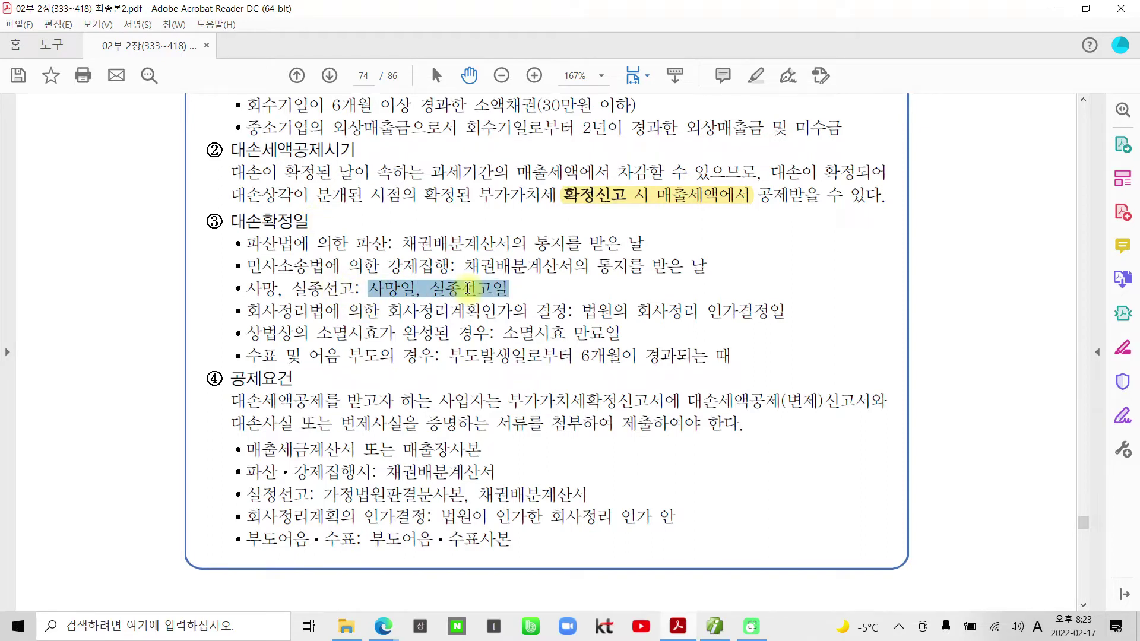
pyautogui.click(423, 302)
pyautogui.scroll(-1, 345, 326)
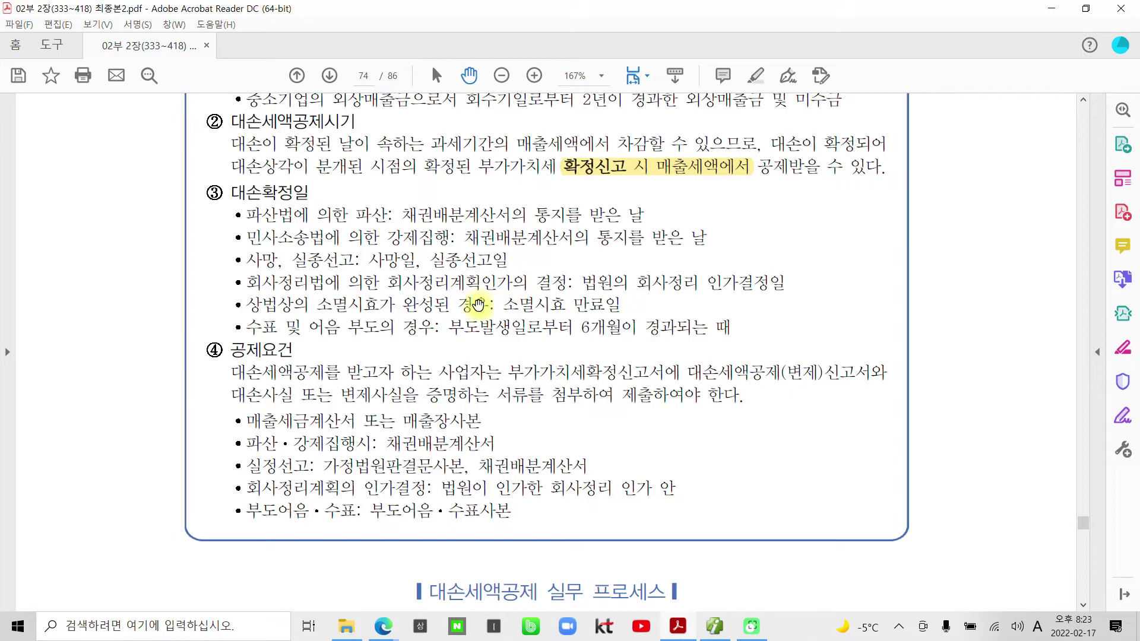
# Mark the 대손확정일 heading with a red box and check mark, and review the 공제요건 list and neighbouring bad-debt rules.
pyautogui.moveTo(213, 180); pyautogui.dragTo(331, 207)
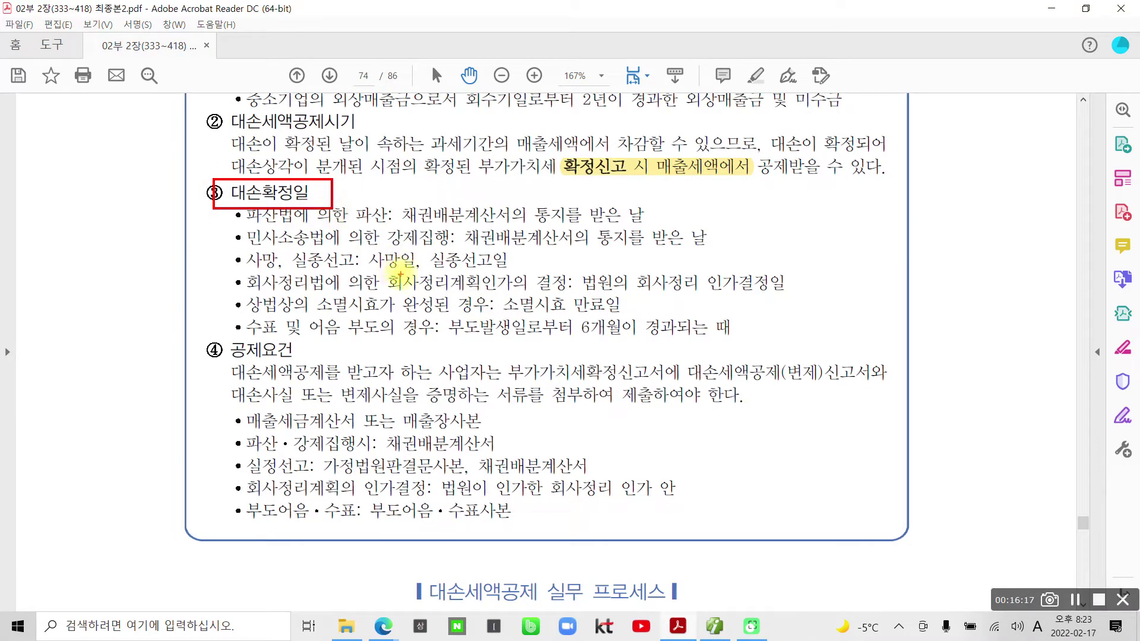
pyautogui.moveTo(185, 188); pyautogui.dragTo(209, 191)
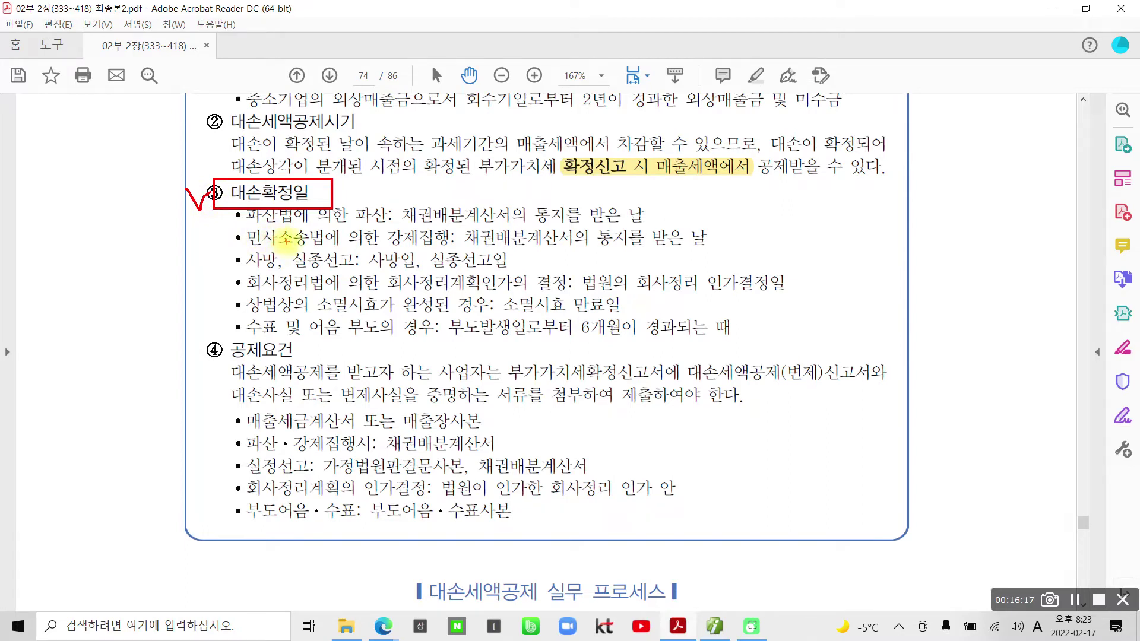
pyautogui.scroll(-2, 303, 373)
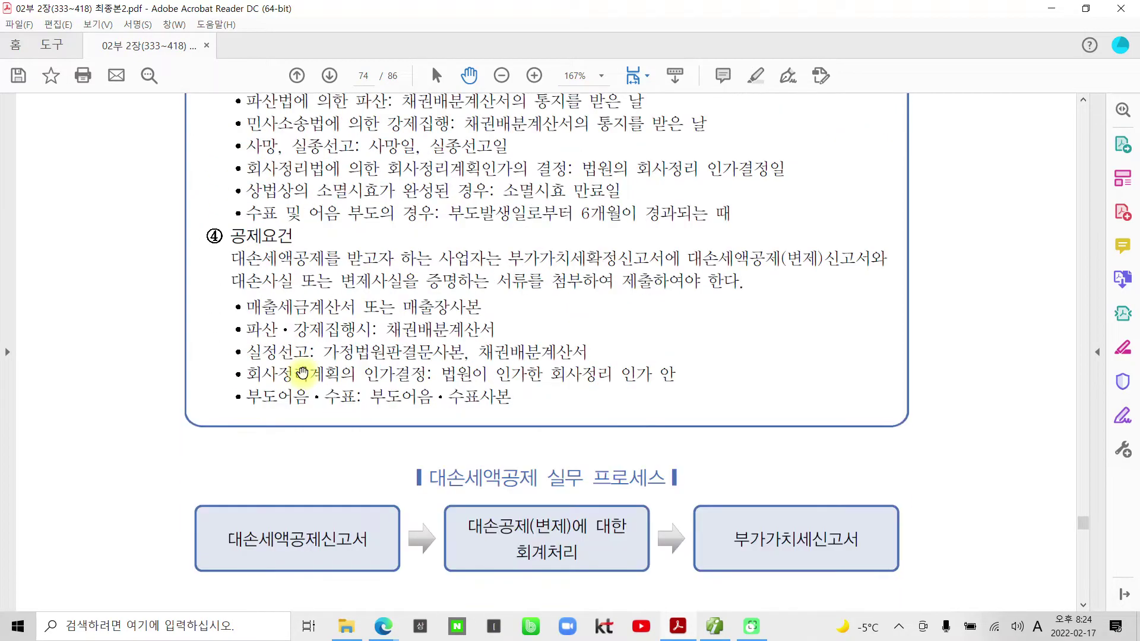
pyautogui.scroll(-1, 295, 371)
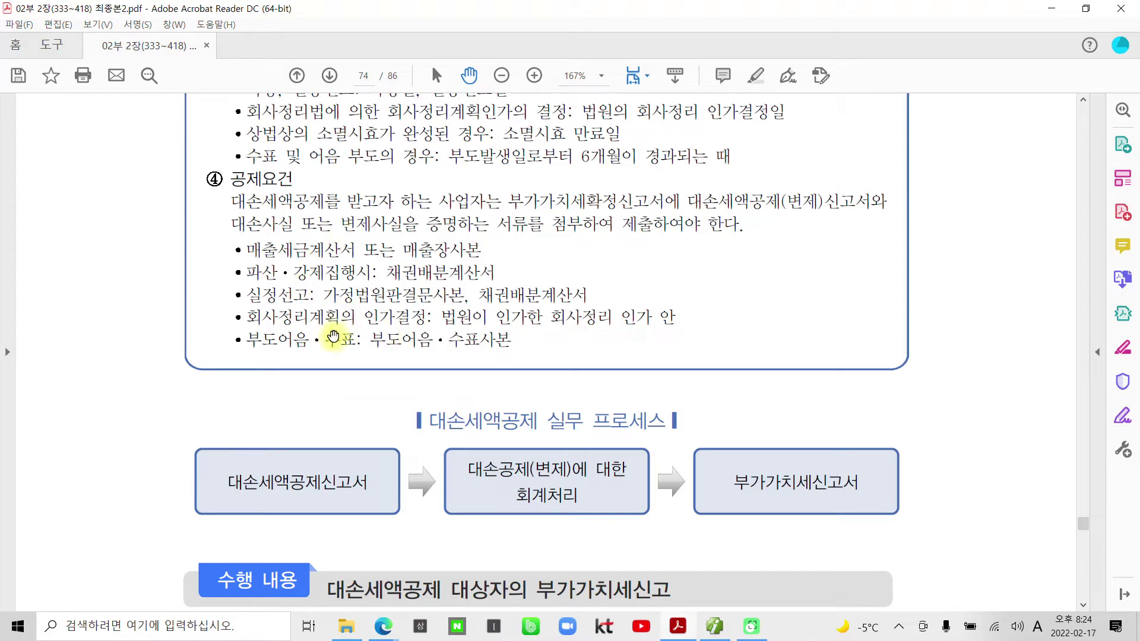
pyautogui.scroll(5, 307, 330)
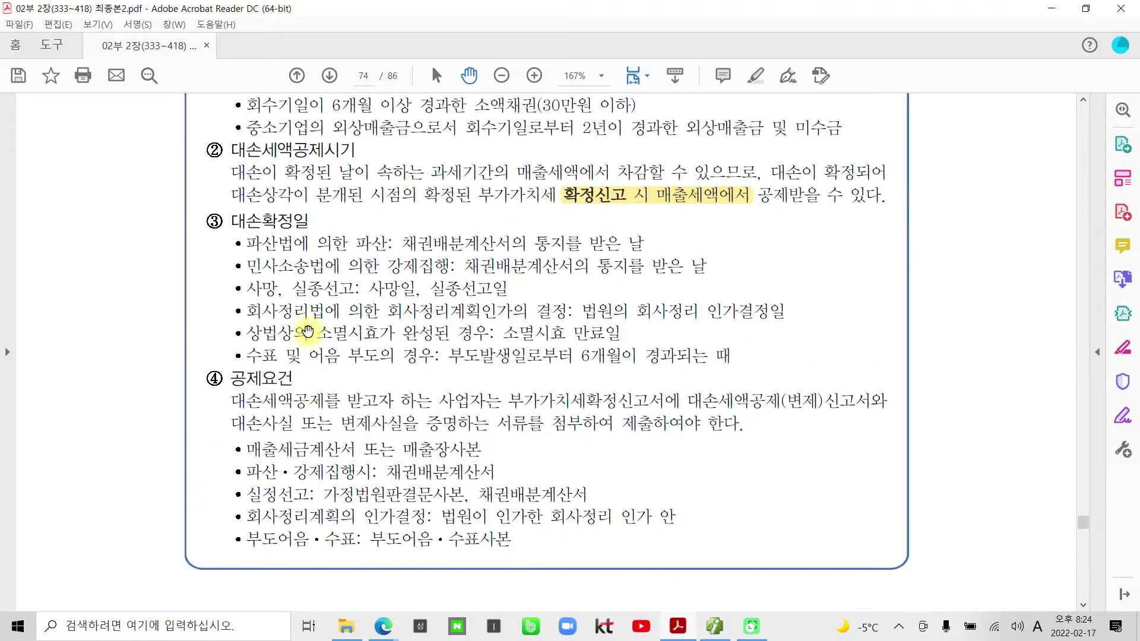
pyautogui.scroll(8, 307, 331)
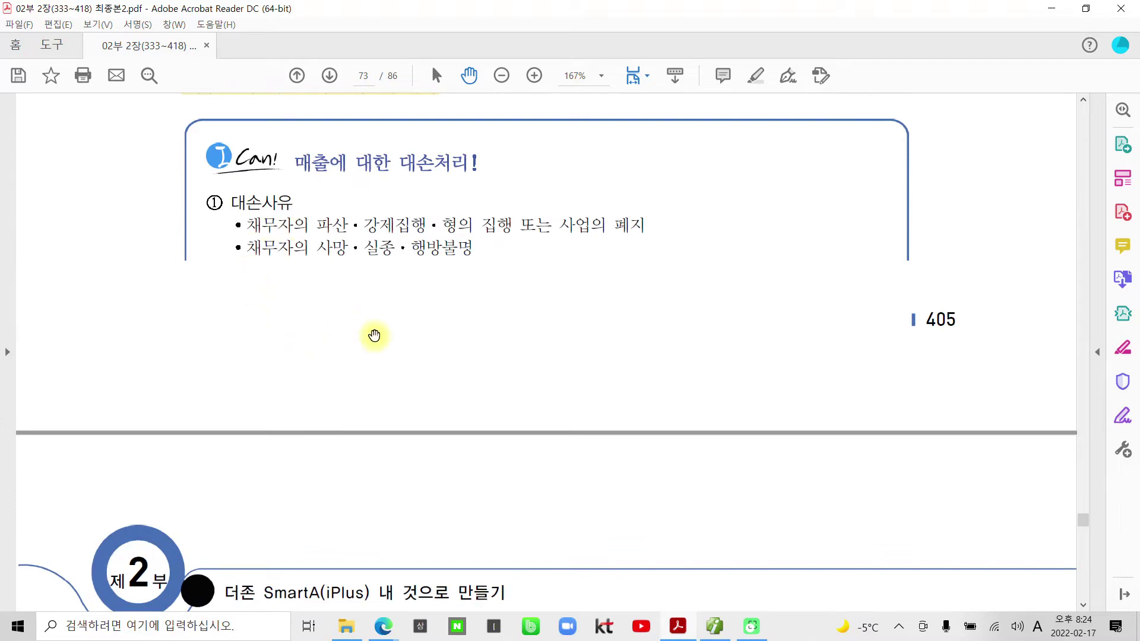
pyautogui.scroll(-8, 374, 332)
pyautogui.scroll(-7, 375, 347)
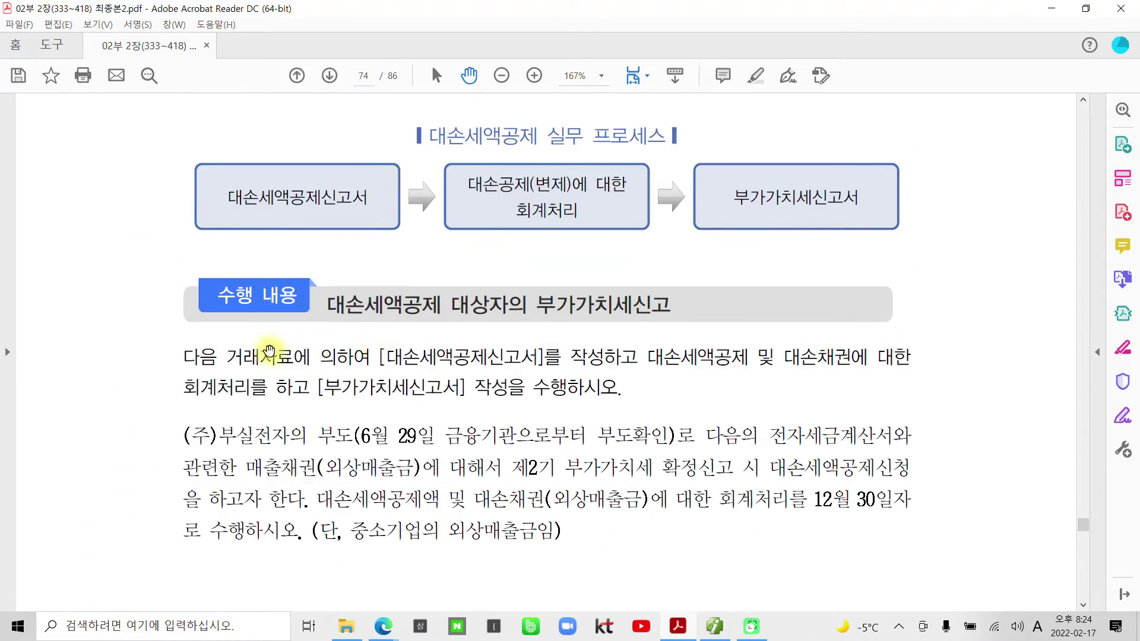
# Highlight [대손세액공제신고서]를 and 부가가치세신고 in the 수행 내용 instruction.
pyautogui.scroll(-2, 275, 349)
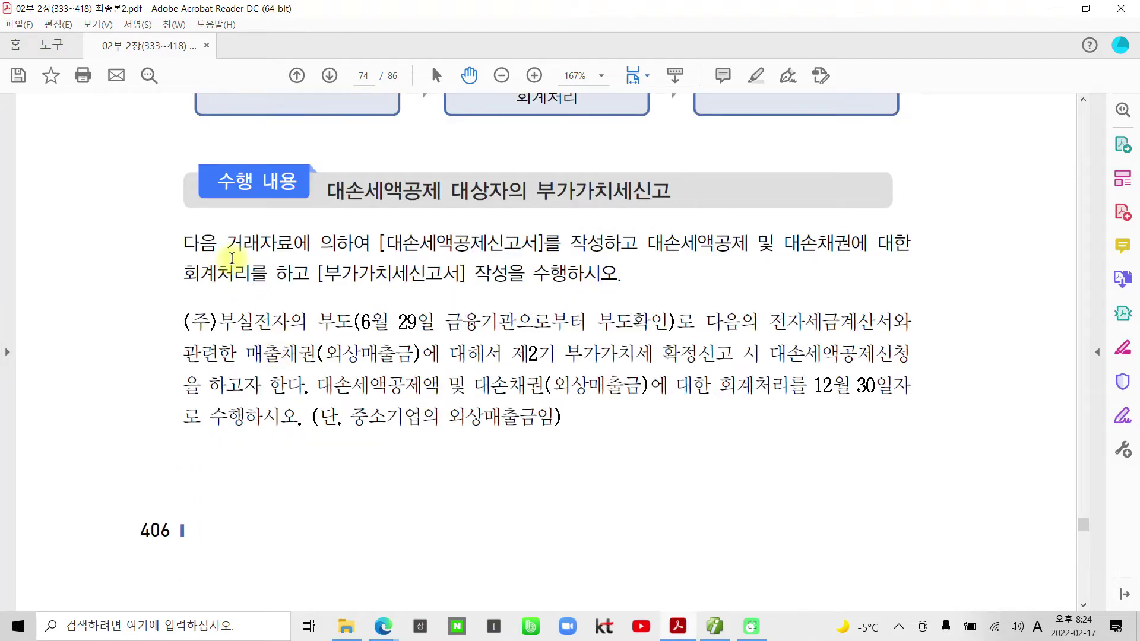
pyautogui.moveTo(382, 240); pyautogui.dragTo(561, 243)
pyautogui.rightClick(514, 242)
pyautogui.click(584, 287)
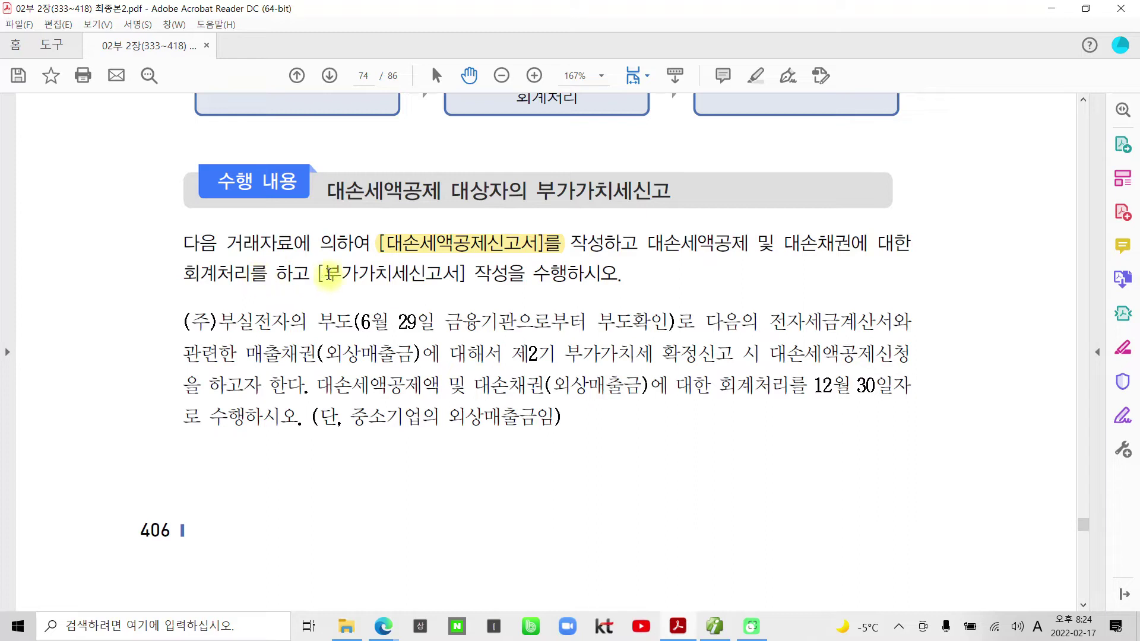
pyautogui.moveTo(328, 273); pyautogui.dragTo(442, 275)
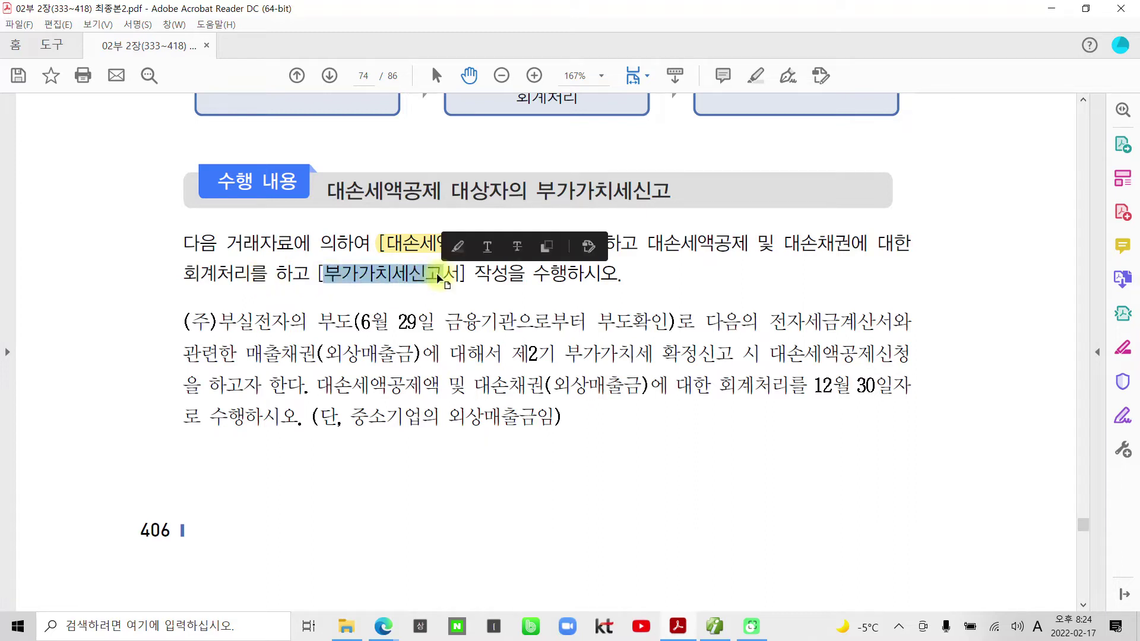
pyautogui.rightClick(425, 276)
pyautogui.click(480, 318)
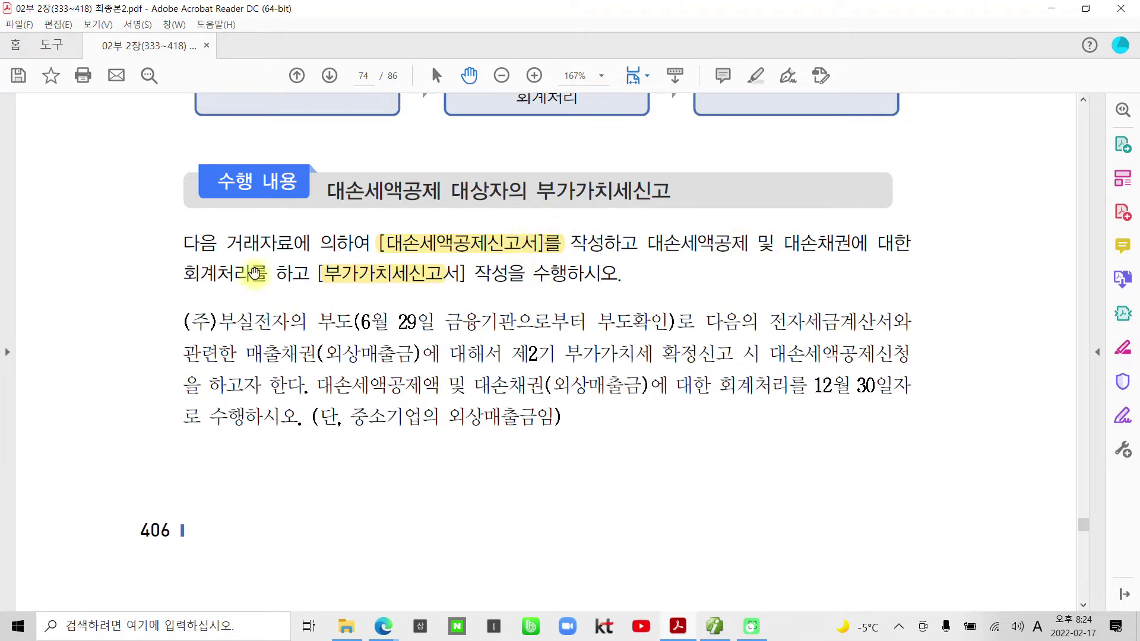
# Highlight 회계처리 at the start of the instruction's second line.
pyautogui.moveTo(254, 273); pyautogui.dragTo(182, 275)
pyautogui.rightClick(203, 274)
pyautogui.click(247, 315)
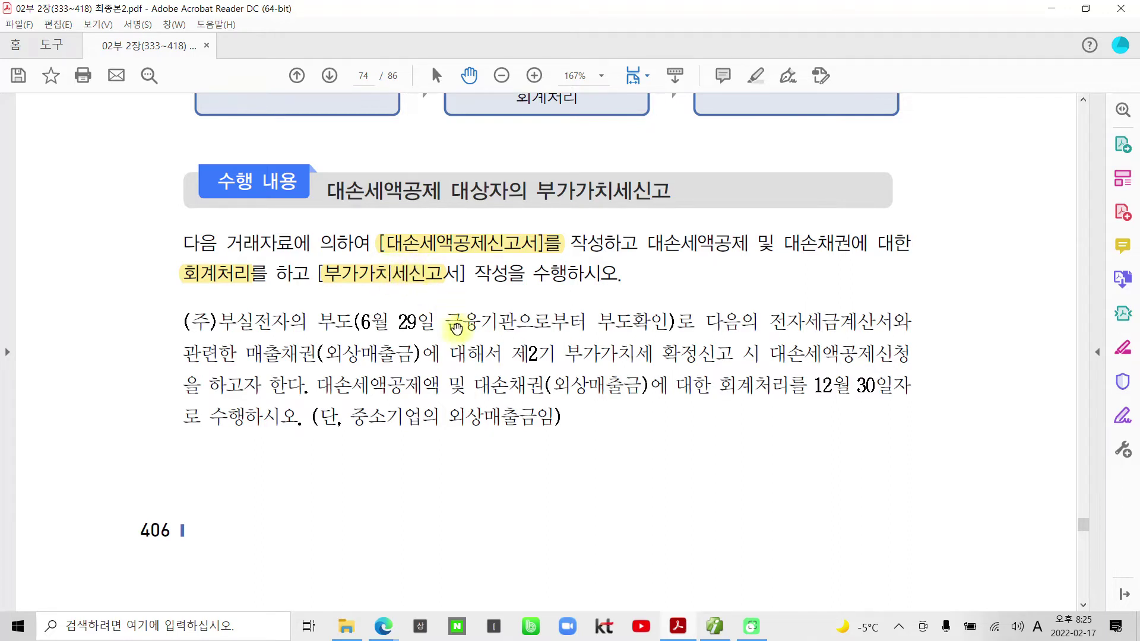
# Try to highlight 6월 29일 금융기관으로부터 부도확인 in the (주)부실전자 default description.
pyautogui.scroll(-3, 433, 326)
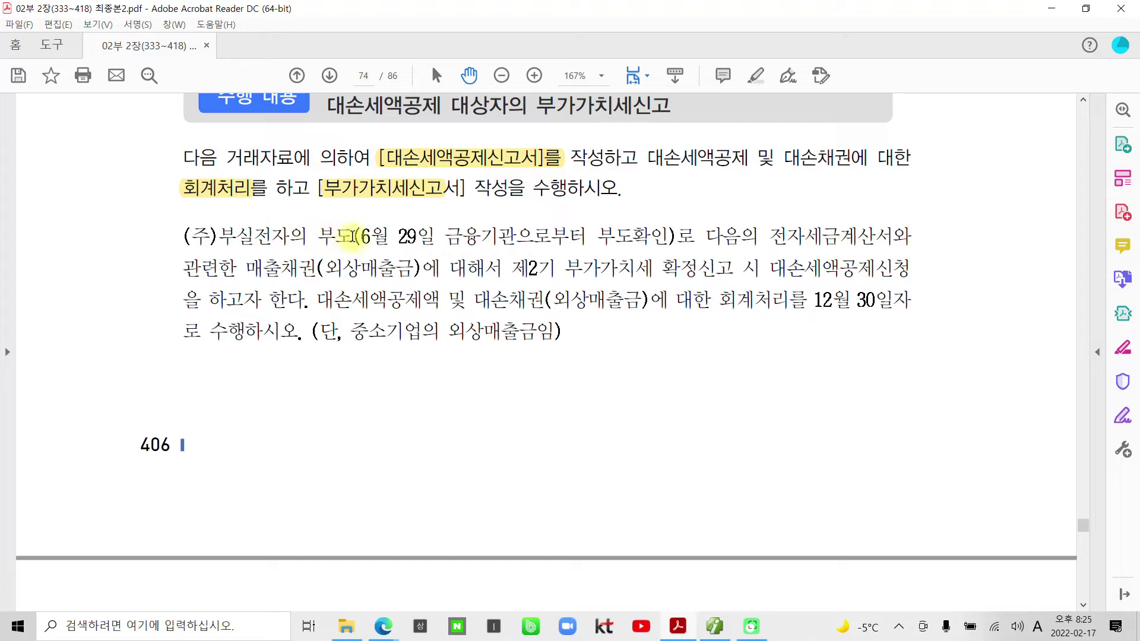
pyautogui.moveTo(368, 236); pyautogui.dragTo(422, 236)
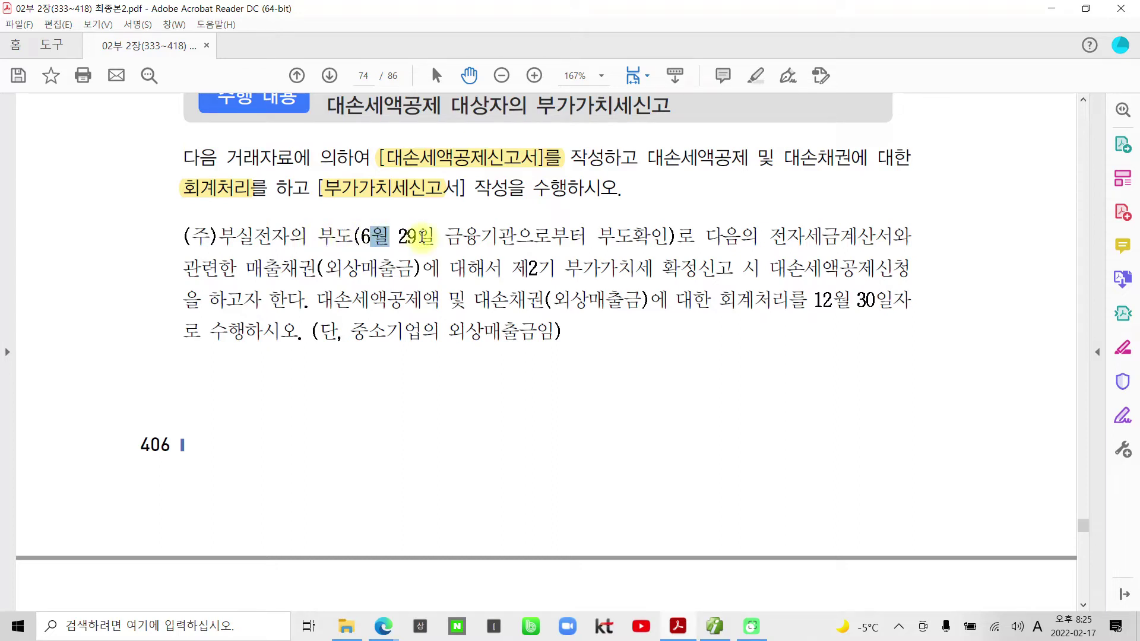
pyautogui.click(423, 236)
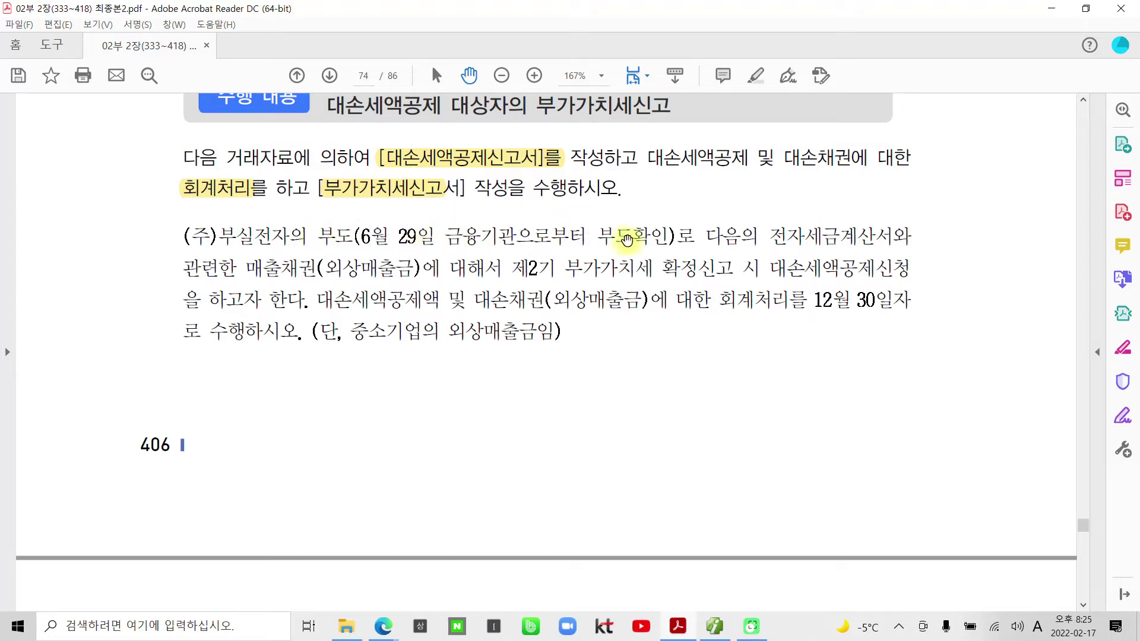
pyautogui.moveTo(669, 237); pyautogui.dragTo(362, 238)
pyautogui.rightClick(396, 221)
pyautogui.click(339, 244)
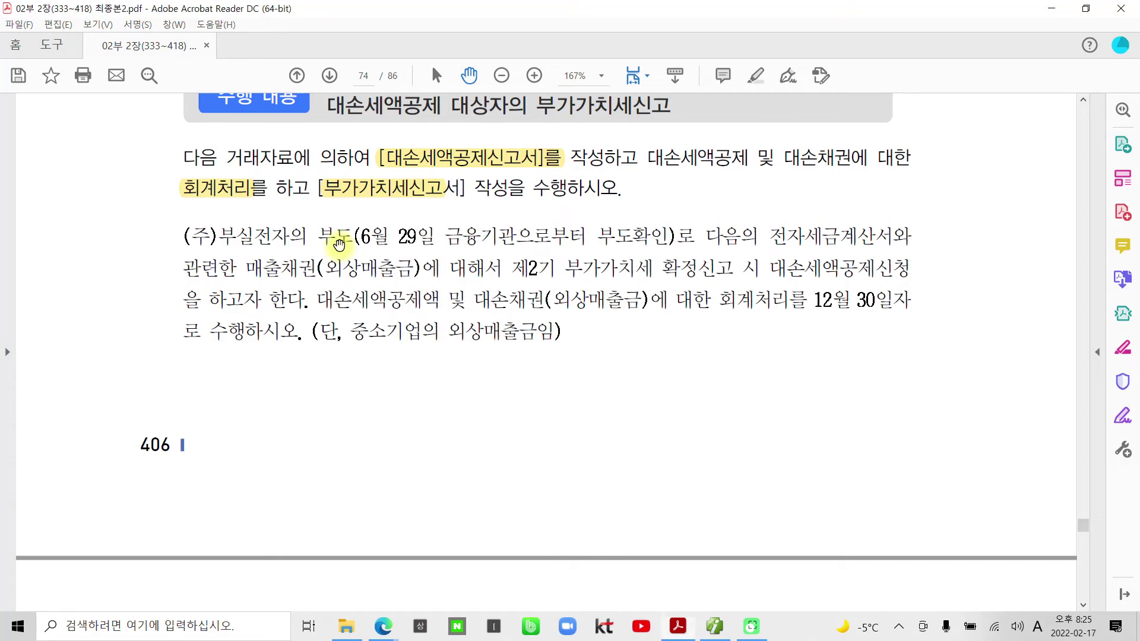
pyautogui.rightClick(401, 230)
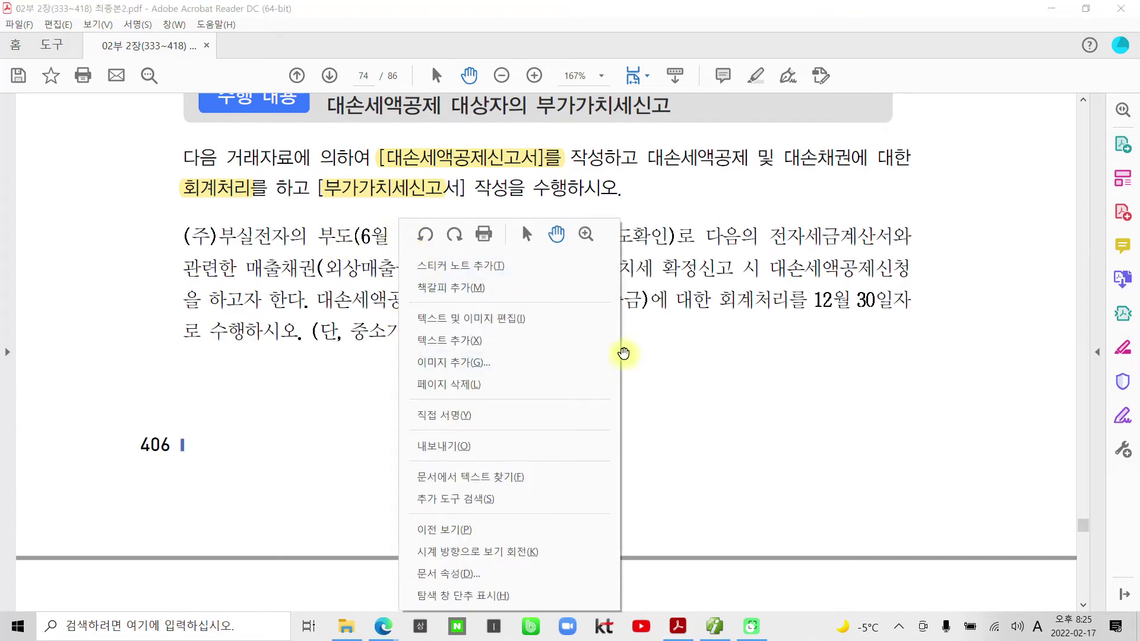
pyautogui.click(664, 377)
# Highlight 부도발생일로부터 6개월이 경과되는 때 in the cheque and bill default item of the 대손확정일 list.
pyautogui.scroll(5, 511, 307)
pyautogui.scroll(9, 511, 307)
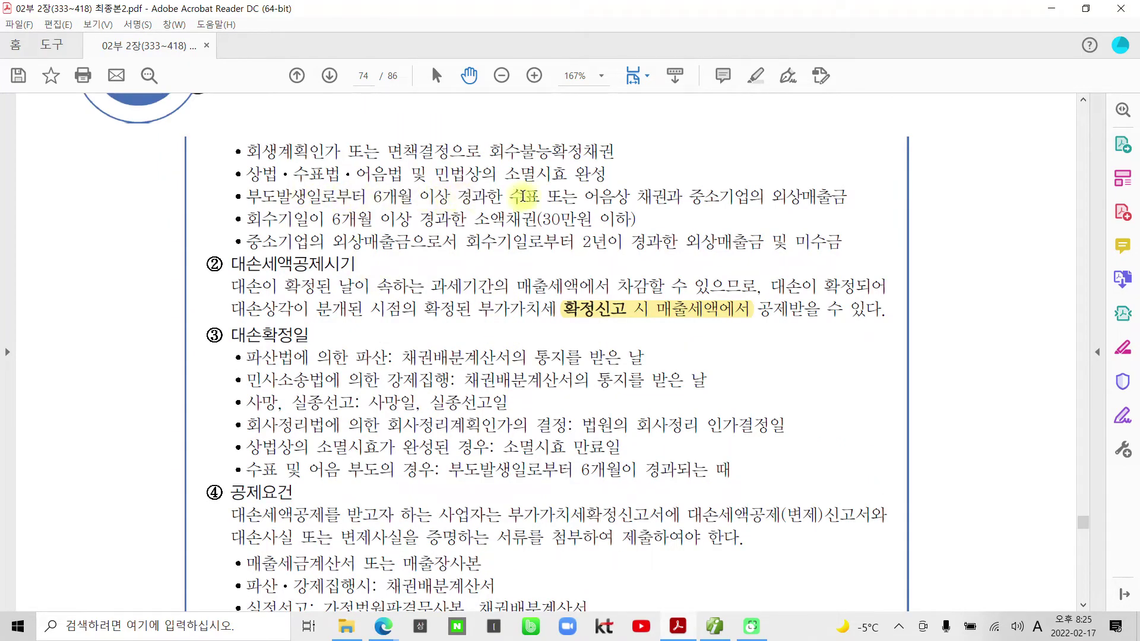
pyautogui.scroll(6, 455, 242)
pyautogui.scroll(3, 455, 242)
pyautogui.scroll(-2, 347, 320)
pyautogui.scroll(-15, 347, 320)
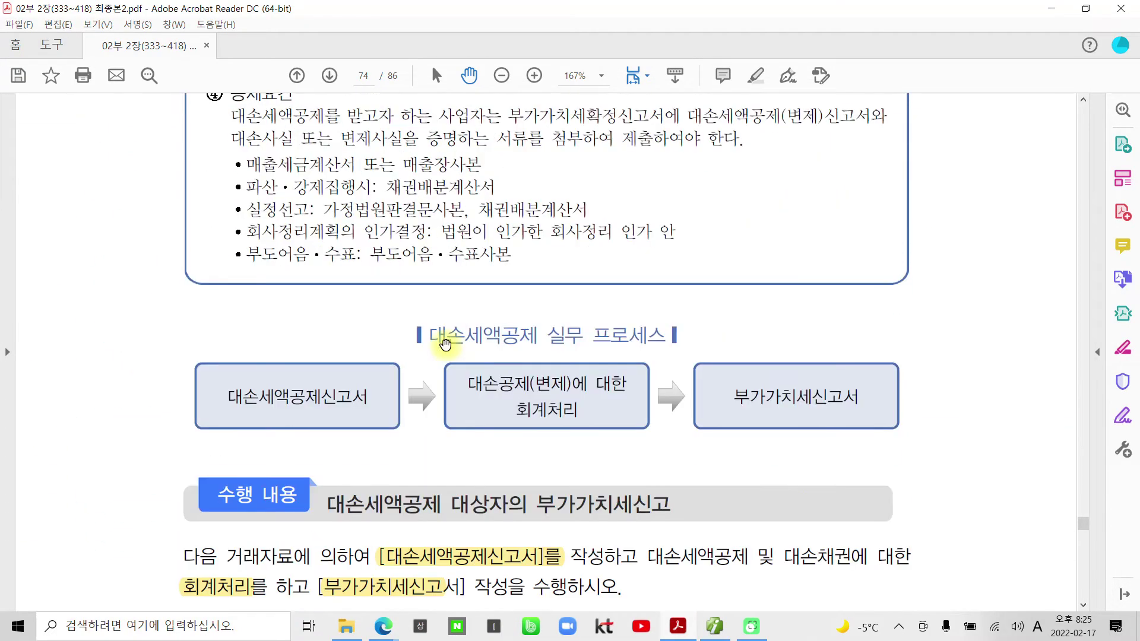
pyautogui.scroll(4, 444, 336)
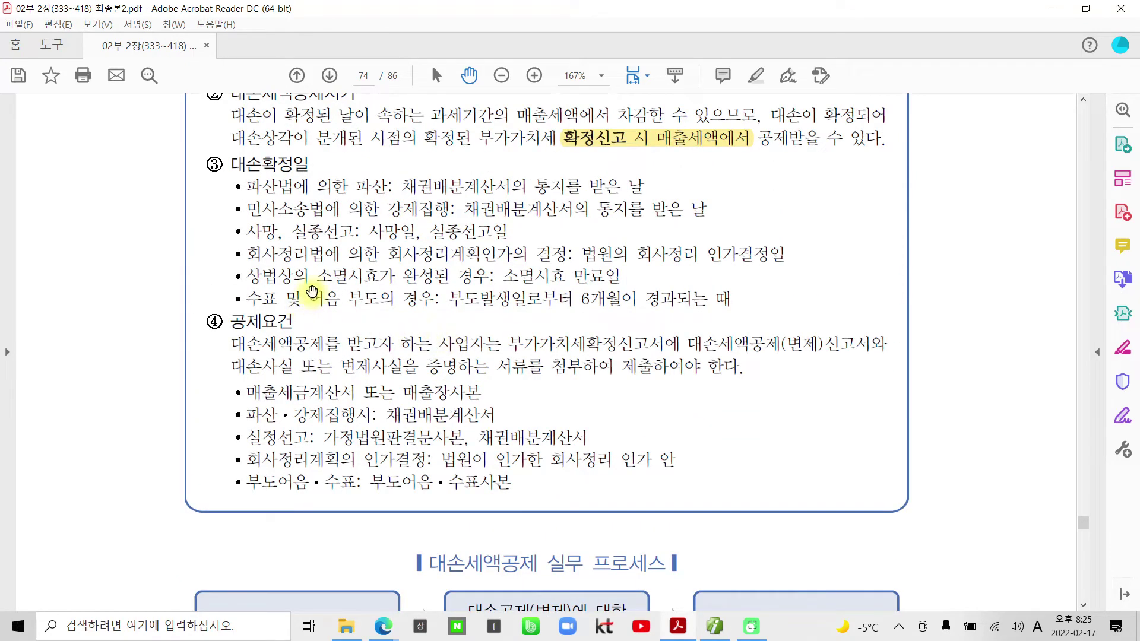
pyautogui.moveTo(457, 298); pyautogui.dragTo(731, 301)
pyautogui.rightClick(698, 297)
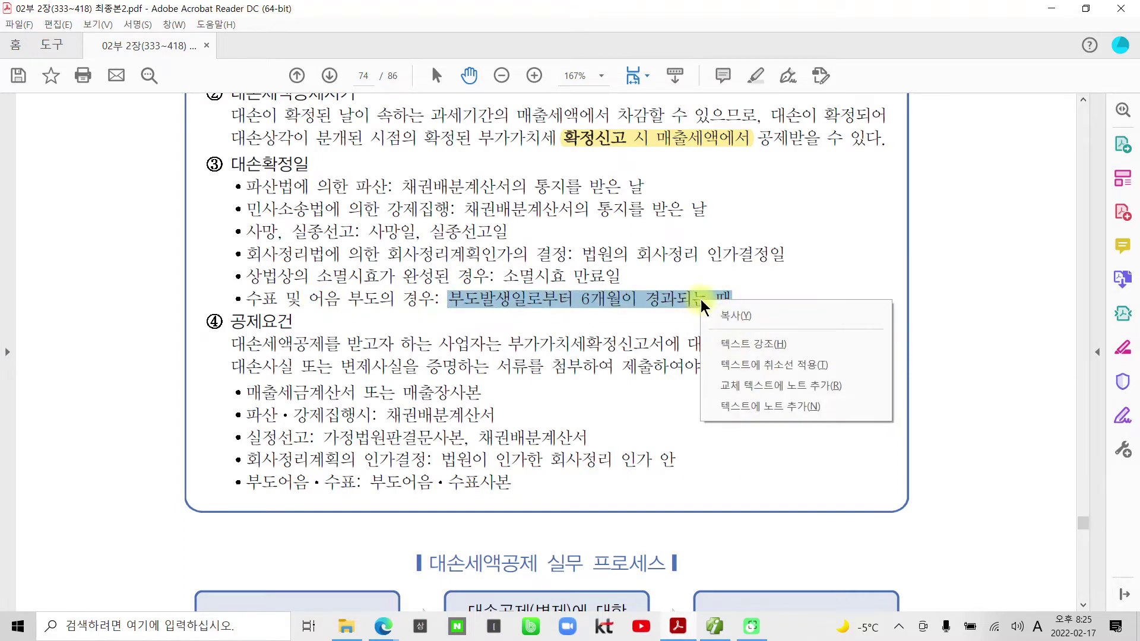
pyautogui.click(729, 340)
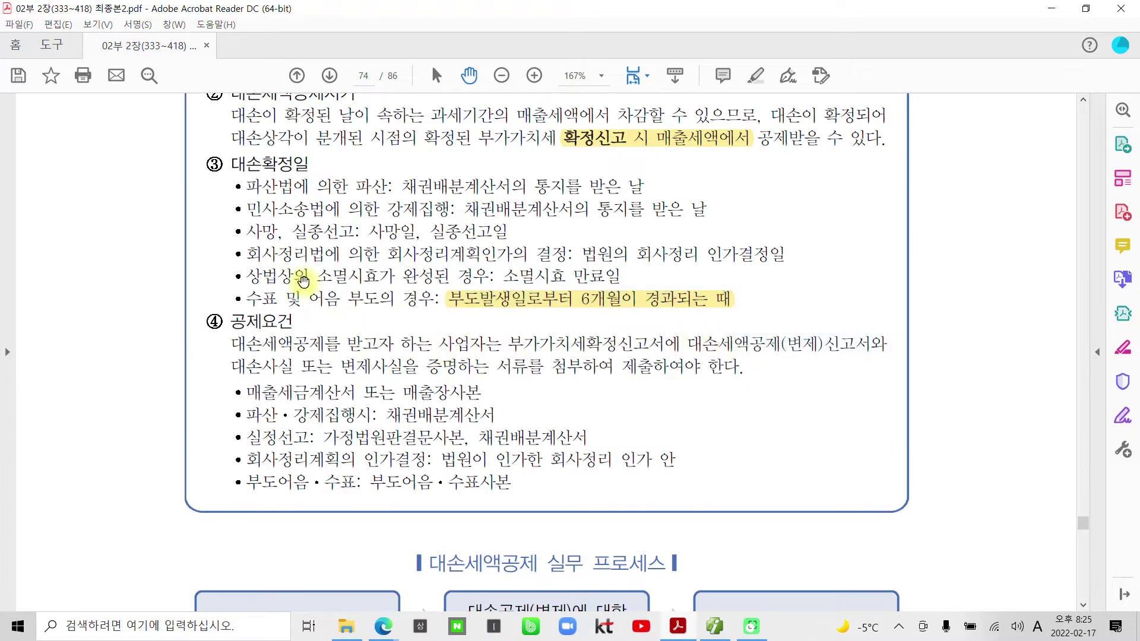
# Highlight 제2기 부가가치세 확정신고 in the (주)부실전자 task description.
pyautogui.scroll(-5, 418, 328)
pyautogui.scroll(-3, 421, 330)
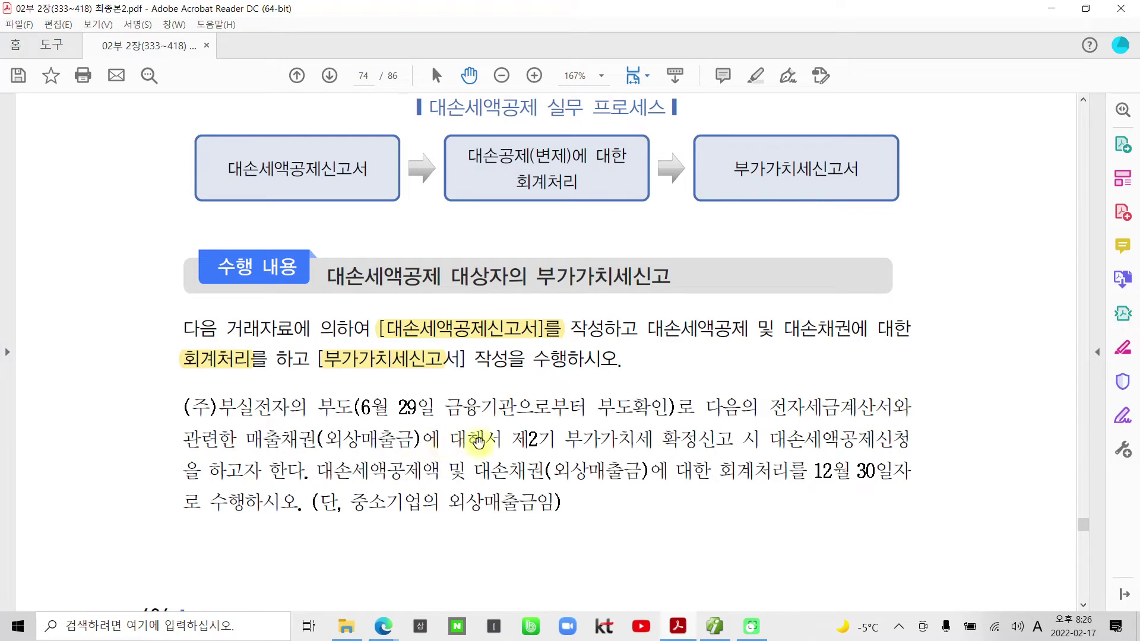
pyautogui.moveTo(505, 440); pyautogui.dragTo(735, 439)
pyautogui.rightClick(706, 440)
pyautogui.click(746, 486)
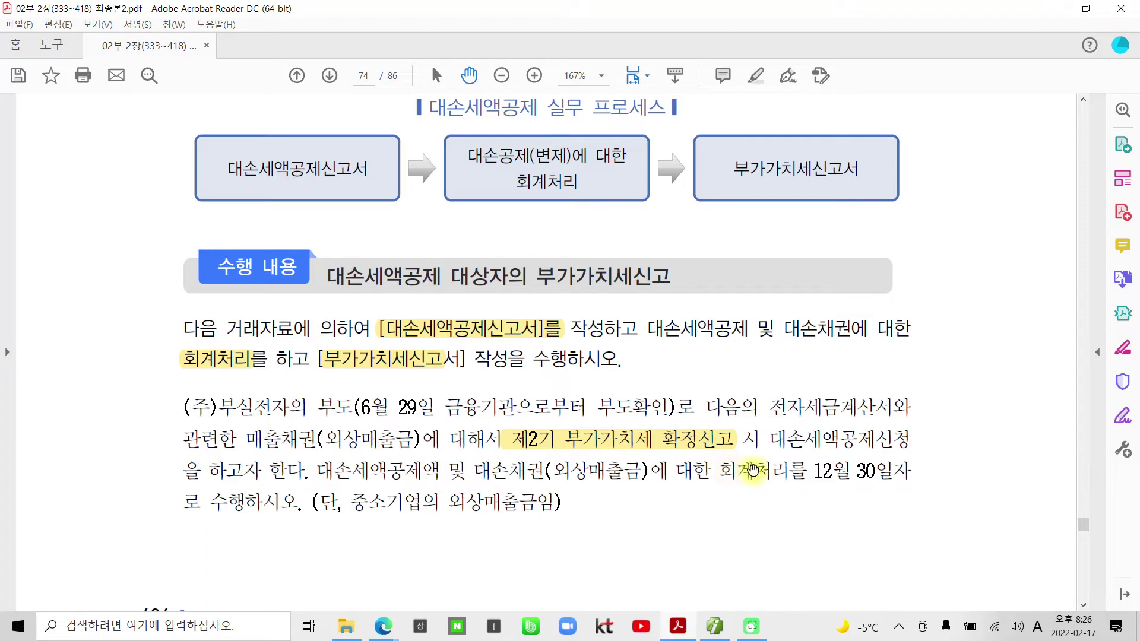
# Highlight the journal-entry date 12월 30일자 in the task description.
pyautogui.moveTo(811, 473); pyautogui.dragTo(914, 474)
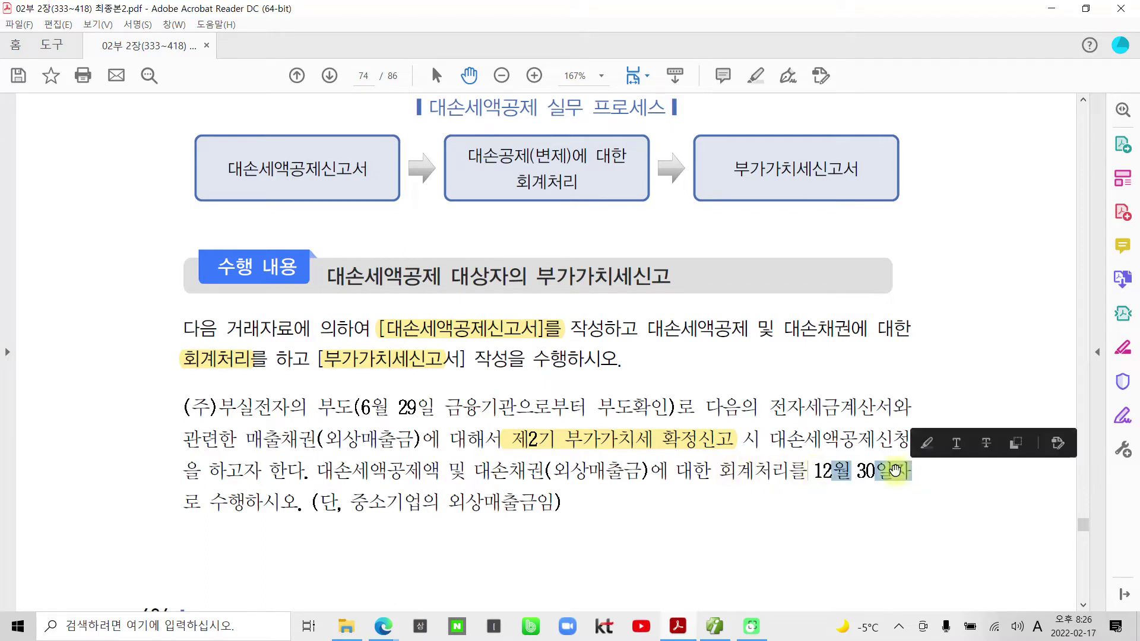
pyautogui.rightClick(898, 473)
pyautogui.click(929, 515)
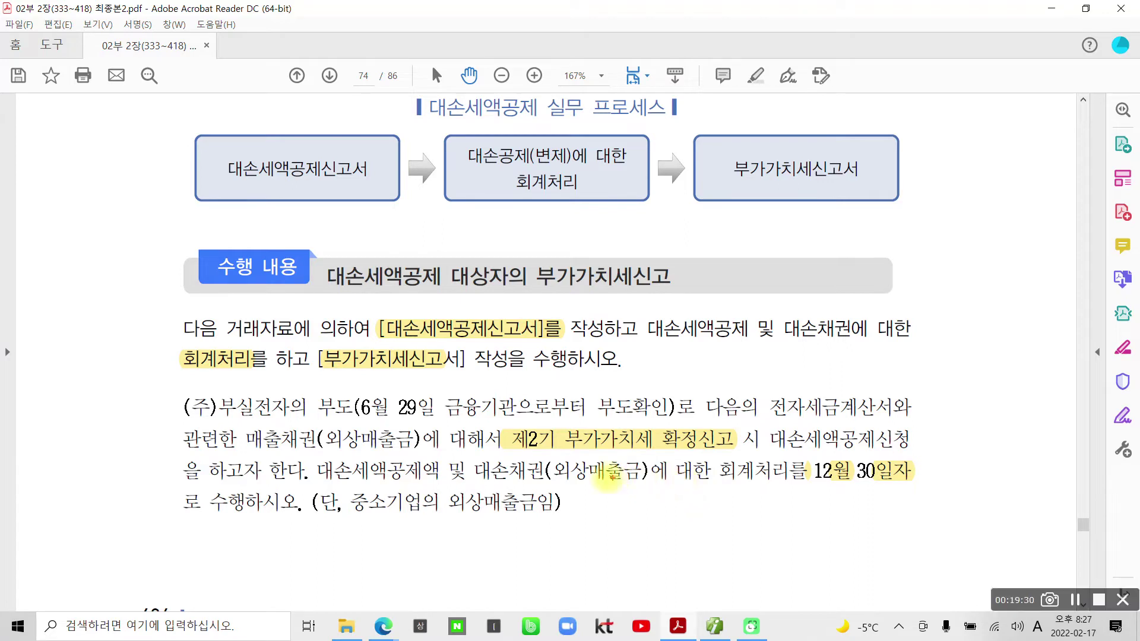
# Mark the 12월 30일자 accounting sentence with a red box and star, underline the 중소기업의 외상매출금임 note, and clear the marks.
pyautogui.moveTo(321, 457)
pyautogui.mouseDown()
pyautogui.moveTo(991, 487)
pyautogui.moveTo(962, 456)
pyautogui.moveTo(977, 488)
pyautogui.moveTo(985, 466)
pyautogui.moveTo(935, 490)
pyautogui.mouseUp()
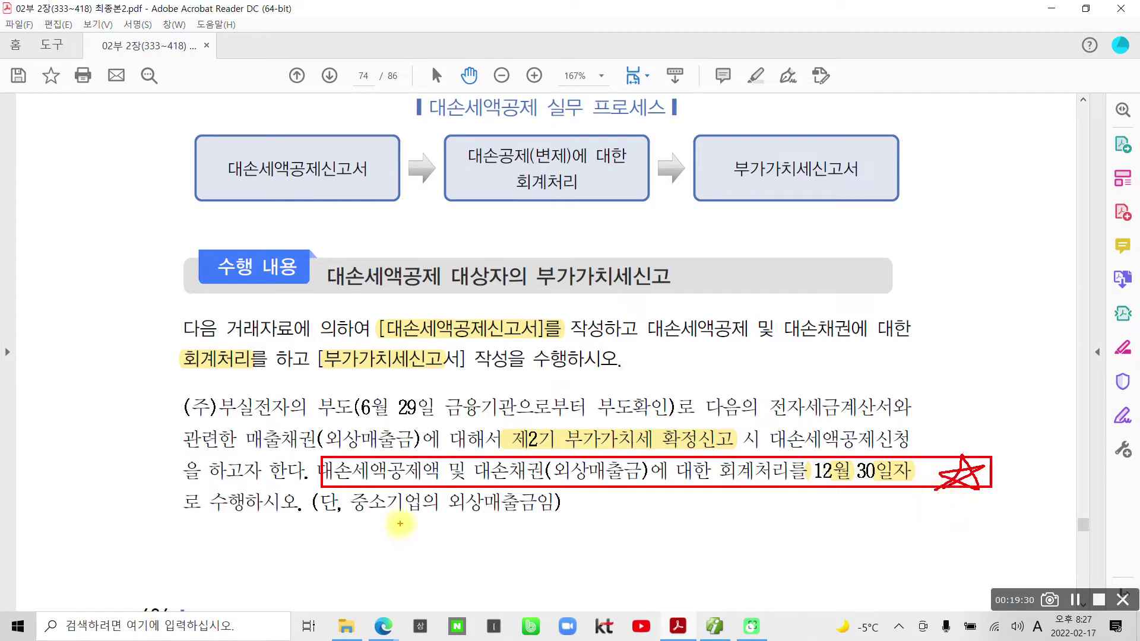
pyautogui.moveTo(313, 524); pyautogui.dragTo(511, 524)
pyautogui.press('Escape')
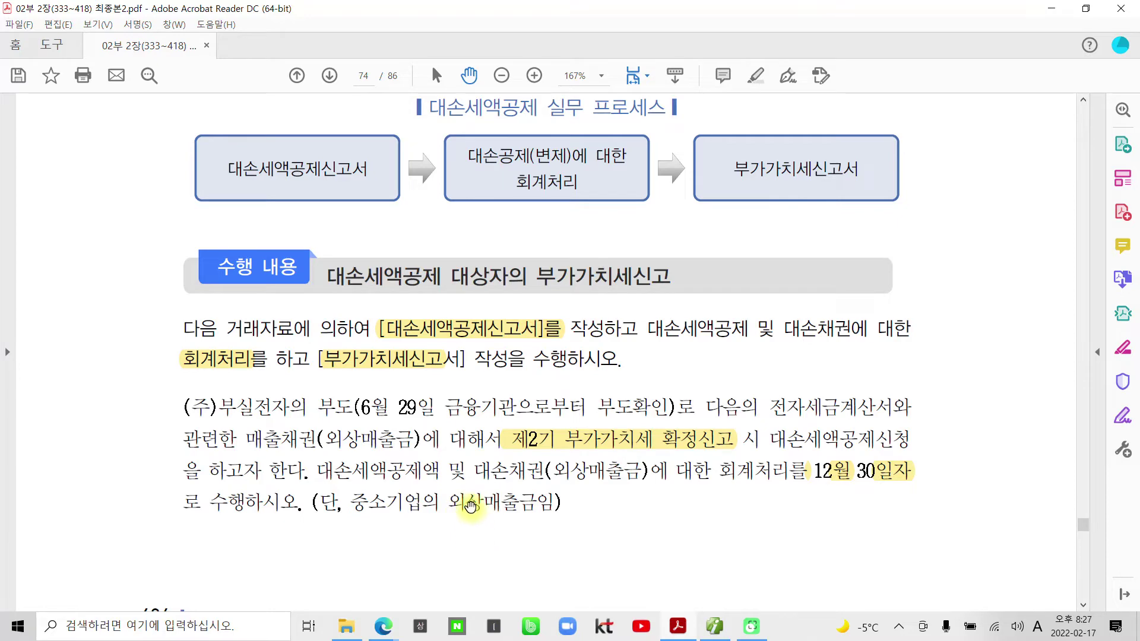
# On the 전자세금계산서, circle the date 2020.12.30. and the buyer (주)부실전자, and underline the item's 공급가액 and 세액 in blue.
pyautogui.scroll(-3, 481, 504)
pyautogui.scroll(-10, 480, 504)
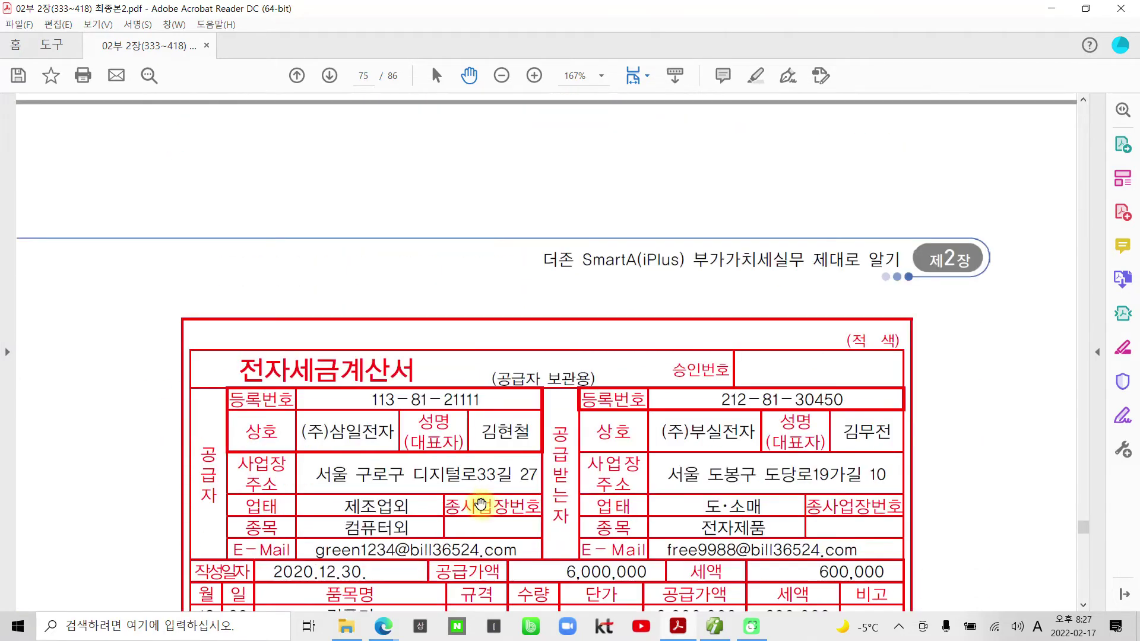
pyautogui.scroll(-1, 480, 504)
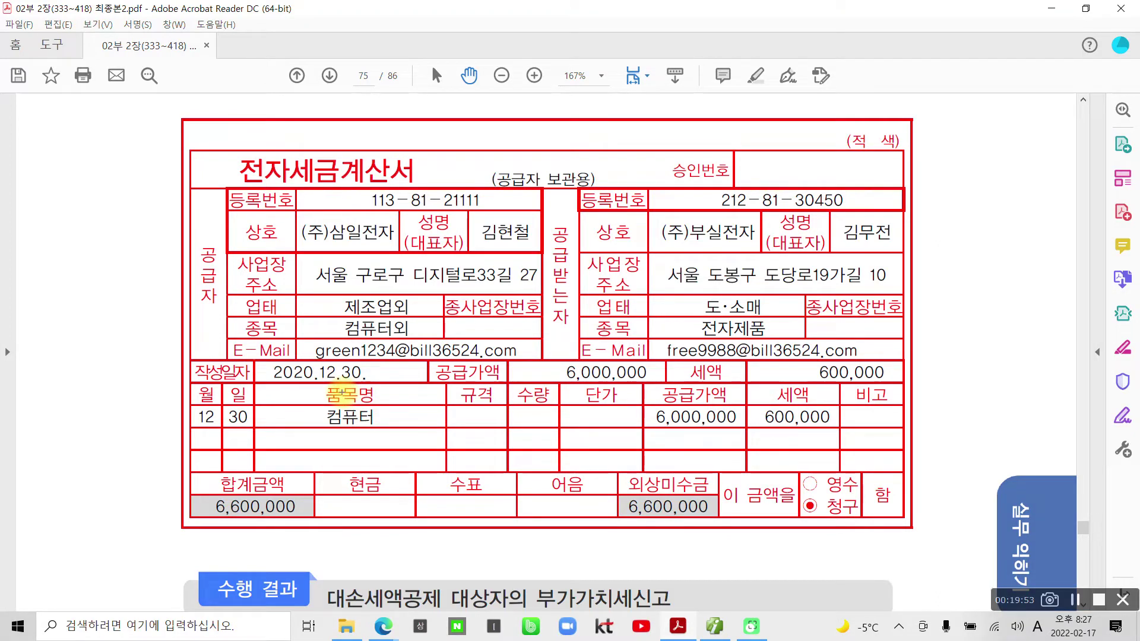
pyautogui.moveTo(343, 387)
pyautogui.mouseDown()
pyautogui.moveTo(350, 326)
pyautogui.moveTo(354, 394)
pyautogui.mouseUp()
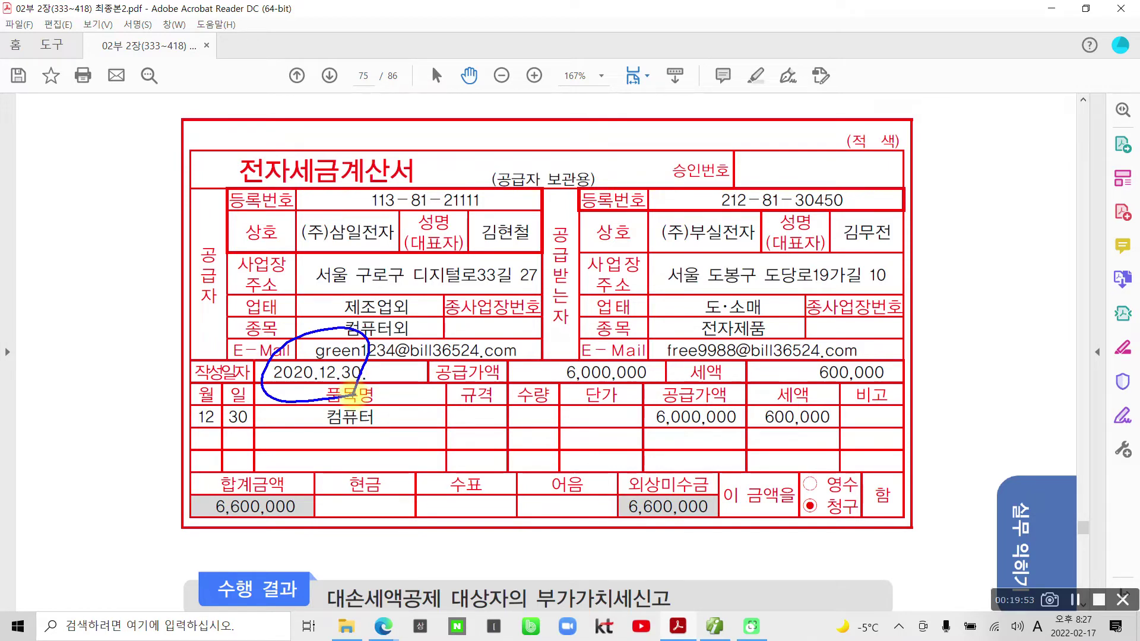
pyautogui.moveTo(667, 257)
pyautogui.mouseDown()
pyautogui.moveTo(710, 256)
pyautogui.moveTo(692, 266)
pyautogui.mouseUp()
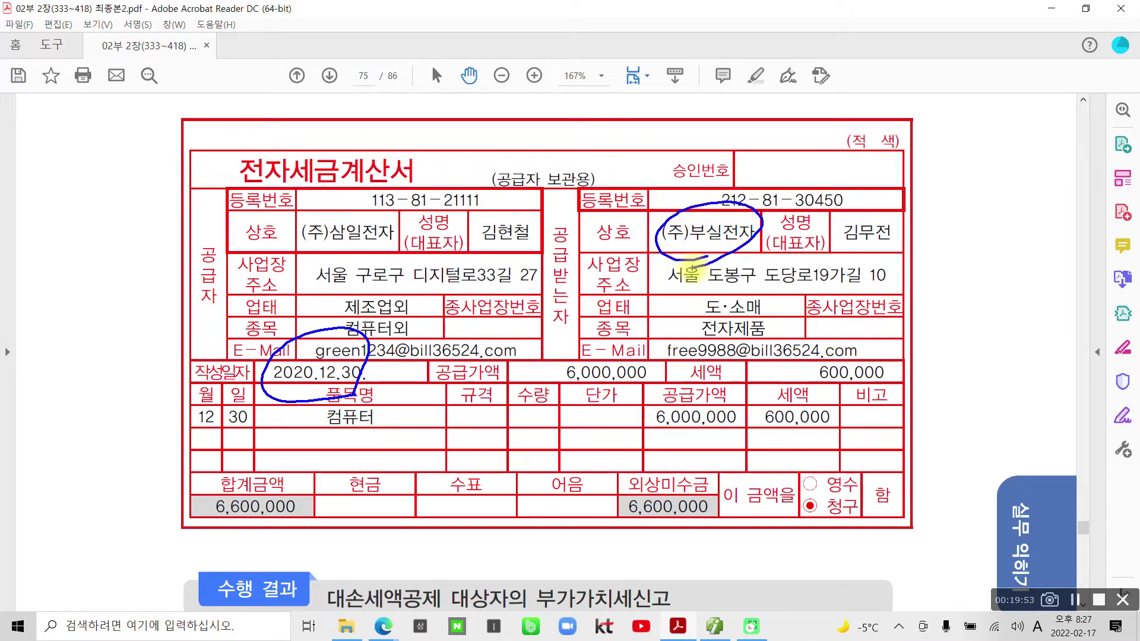
pyautogui.moveTo(630, 434); pyautogui.dragTo(842, 435)
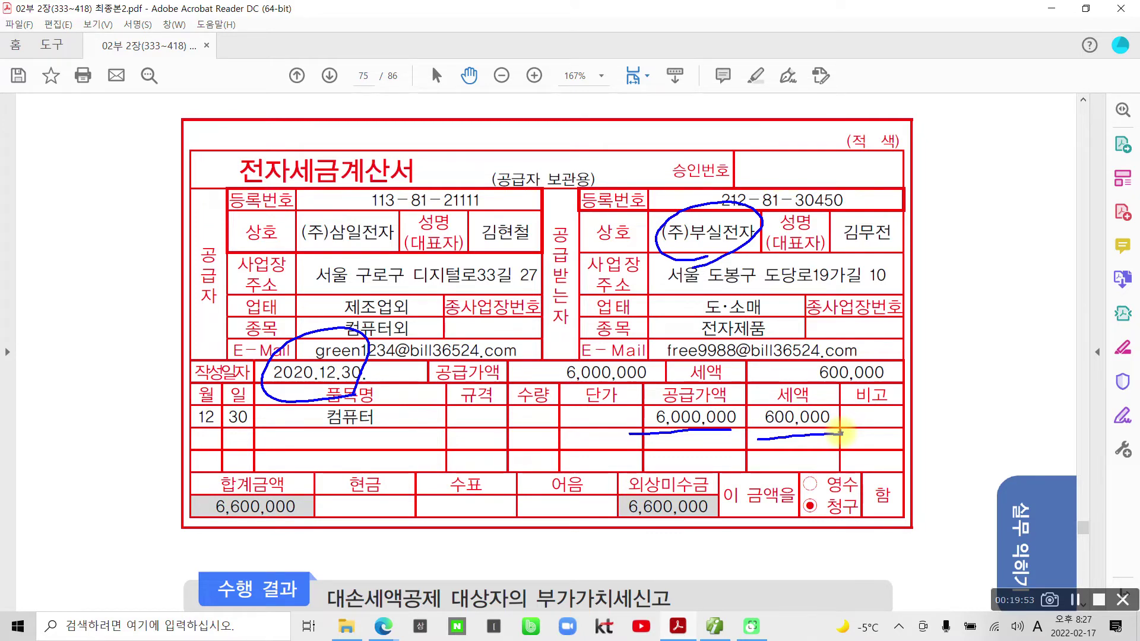
# Draw freehand notes across the item rows of the 전자세금계산서.
pyautogui.moveTo(434, 450)
pyautogui.mouseDown()
pyautogui.moveTo(482, 474)
pyautogui.moveTo(486, 456)
pyautogui.moveTo(530, 469)
pyautogui.mouseUp()
pyautogui.moveTo(545, 426)
pyautogui.mouseDown()
pyautogui.moveTo(544, 475)
pyautogui.moveTo(583, 483)
pyautogui.mouseUp()
pyautogui.moveTo(626, 412)
pyautogui.mouseDown()
pyautogui.moveTo(625, 470)
pyautogui.moveTo(622, 451)
pyautogui.mouseUp()
pyautogui.moveTo(668, 460); pyautogui.dragTo(676, 475)
pyautogui.moveTo(713, 440)
pyautogui.mouseDown()
pyautogui.moveTo(721, 466)
pyautogui.moveTo(747, 454)
pyautogui.mouseUp()
pyautogui.moveTo(777, 419)
pyautogui.mouseDown()
pyautogui.moveTo(763, 415)
pyautogui.moveTo(766, 481)
pyautogui.mouseUp()
pyautogui.moveTo(457, 411)
pyautogui.mouseDown()
pyautogui.moveTo(430, 513)
pyautogui.moveTo(843, 451)
pyautogui.moveTo(656, 395)
pyautogui.moveTo(425, 439)
pyautogui.mouseUp()
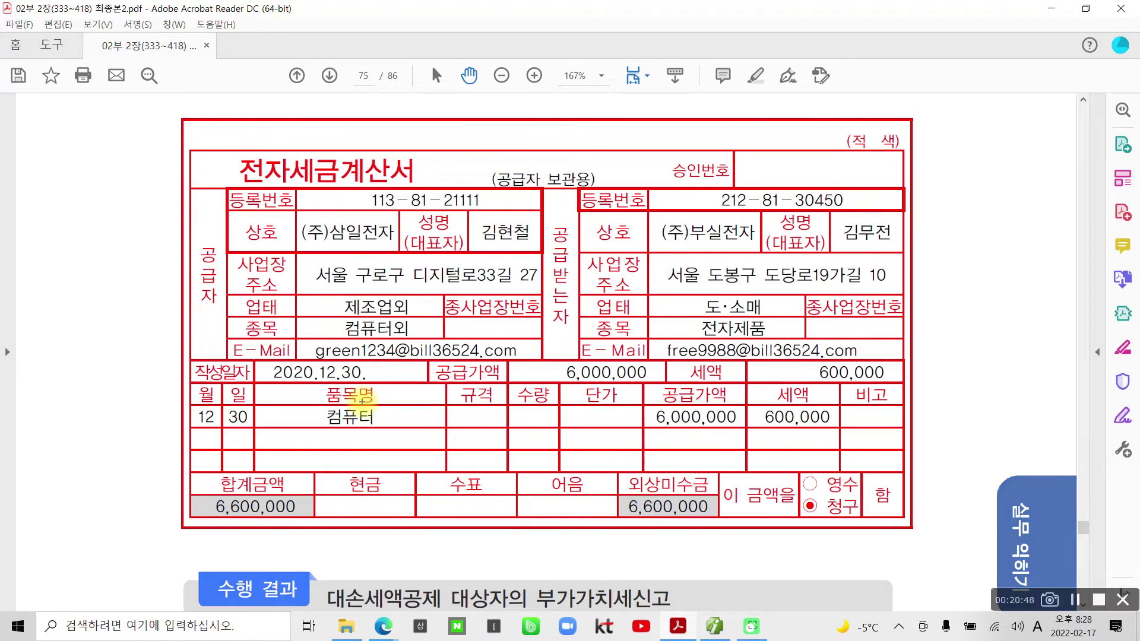
# Circle the 600,000 세액 of the 컴퓨터 item in blue on the 전자세금계산서.
pyautogui.moveTo(803, 445); pyautogui.dragTo(752, 457)
pyautogui.moveTo(838, 452)
pyautogui.mouseDown()
pyautogui.moveTo(739, 424)
pyautogui.moveTo(848, 432)
pyautogui.mouseUp()
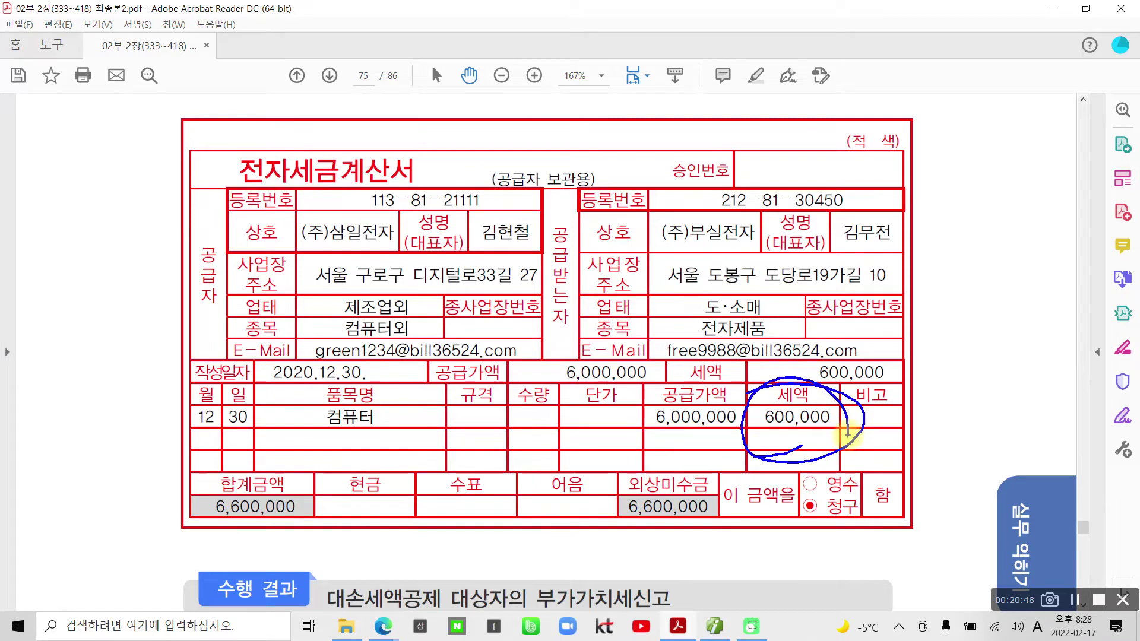
# Return to the 수행 내용 text, number 대손세액공제신고서, 회계처리 and 부가가치세신고서 as 1, 2 and 3 in blue, and clear the marks.
pyautogui.press('Escape')
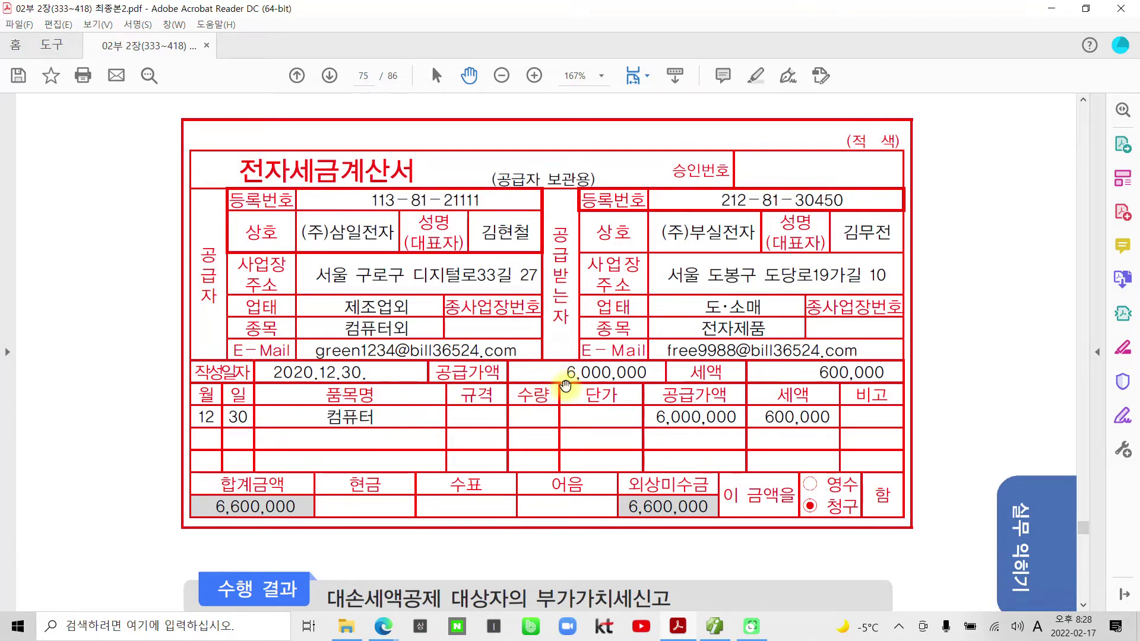
pyautogui.scroll(3, 525, 380)
pyautogui.scroll(8, 520, 354)
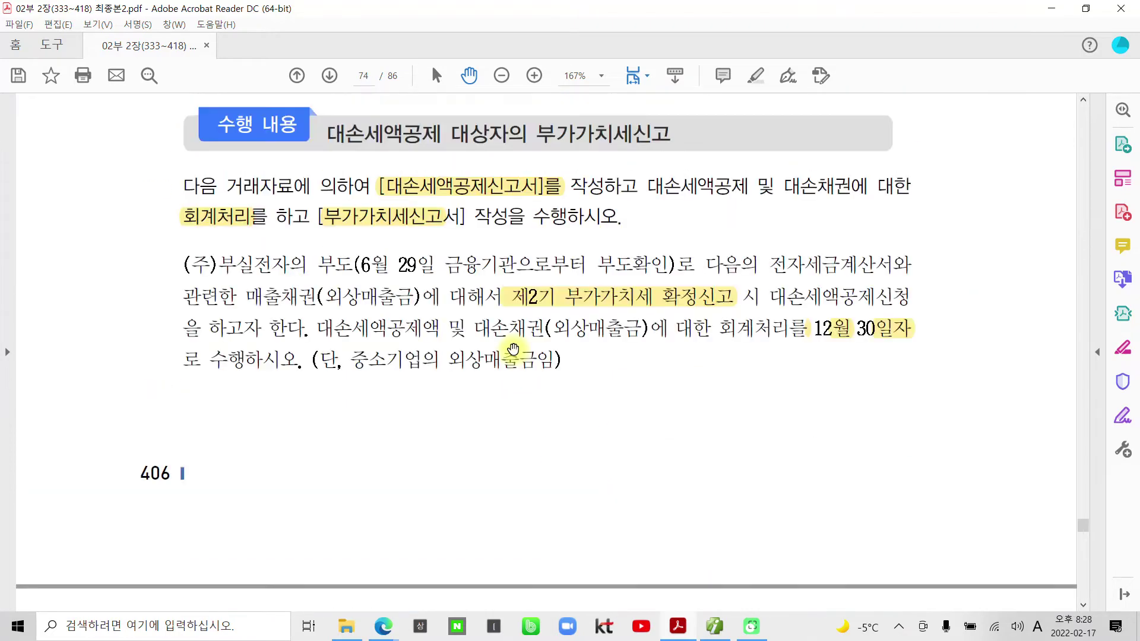
pyautogui.hotkey('ctrl', '2')
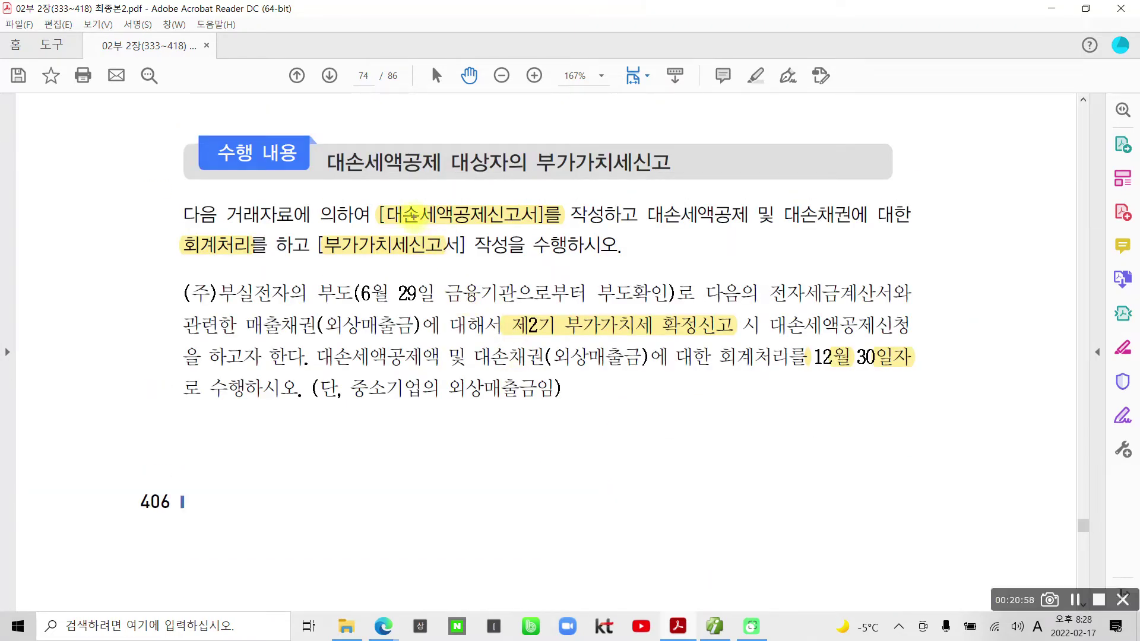
pyautogui.moveTo(377, 197)
pyautogui.mouseDown()
pyautogui.moveTo(380, 220)
pyautogui.moveTo(359, 199)
pyautogui.moveTo(392, 202)
pyautogui.moveTo(387, 225)
pyautogui.moveTo(530, 224)
pyautogui.mouseUp()
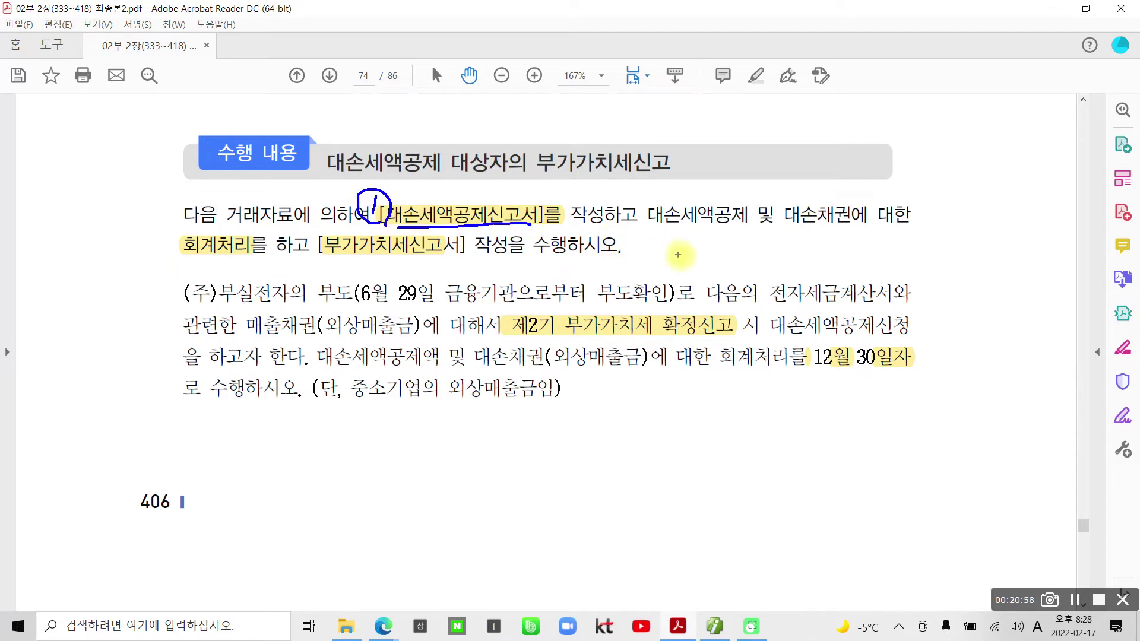
pyautogui.moveTo(131, 235)
pyautogui.mouseDown()
pyautogui.moveTo(133, 255)
pyautogui.moveTo(252, 254)
pyautogui.mouseUp()
pyautogui.moveTo(328, 259)
pyautogui.mouseDown()
pyautogui.moveTo(338, 273)
pyautogui.moveTo(326, 289)
pyautogui.moveTo(308, 270)
pyautogui.moveTo(340, 275)
pyautogui.moveTo(327, 293)
pyautogui.mouseUp()
pyautogui.click(369, 259)
pyautogui.click(444, 255)
pyautogui.hotkey('ctrl', 'z')
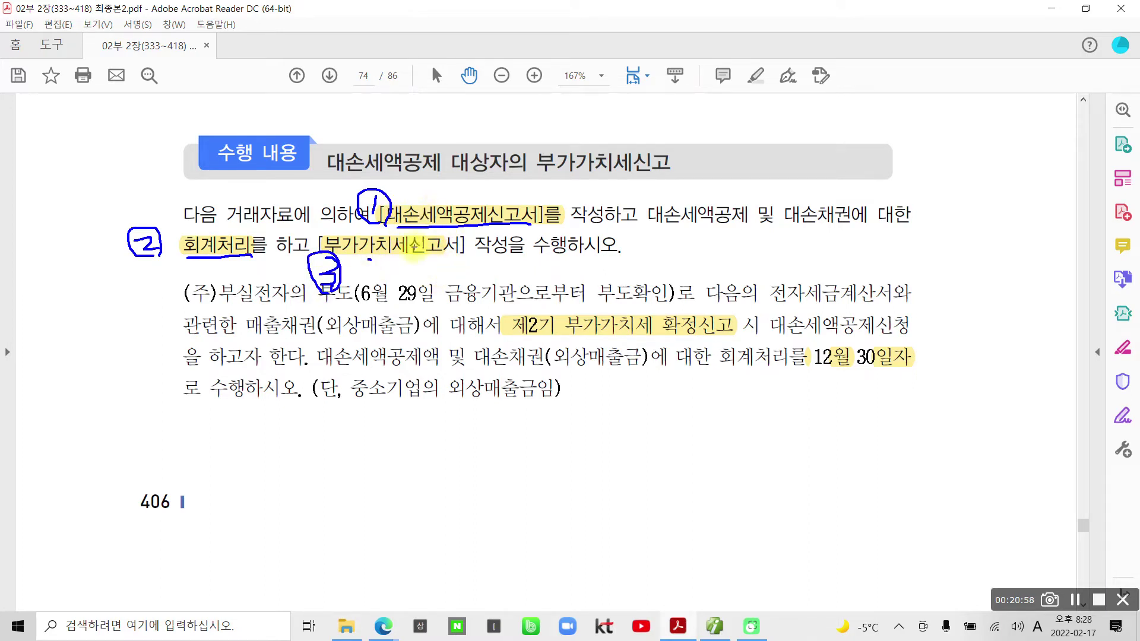
pyautogui.press('Escape')
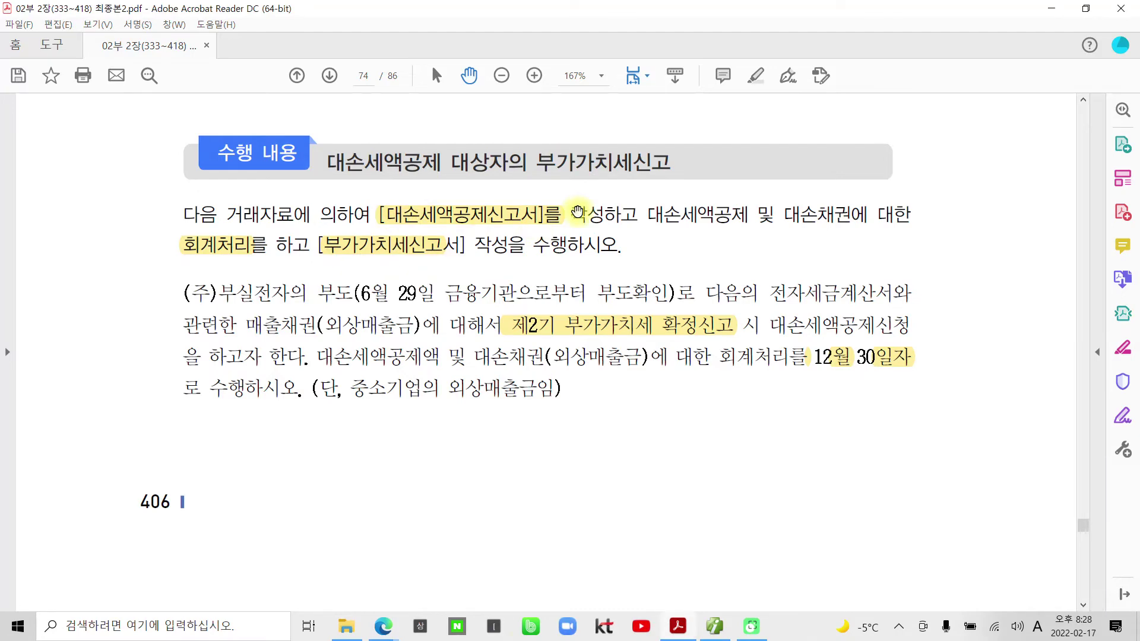
# Switch to the accounting program, open the 대손세액공제신고서, and set the 대손발생 period to months 10 through 12 of 2021.
pyautogui.click(712, 633)
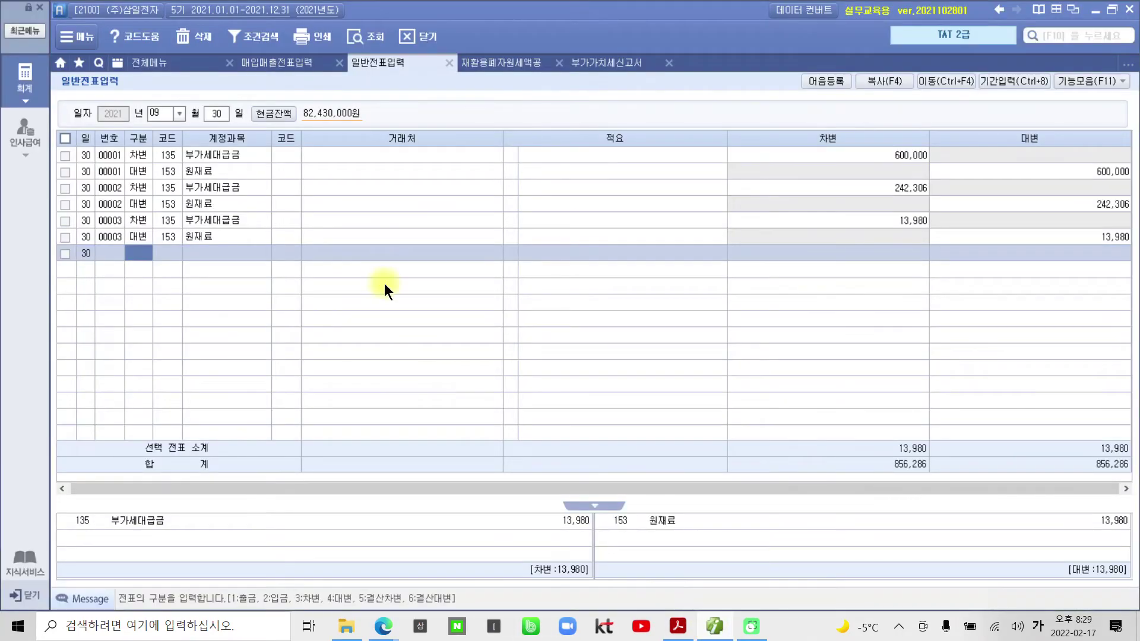
pyautogui.click(25, 89)
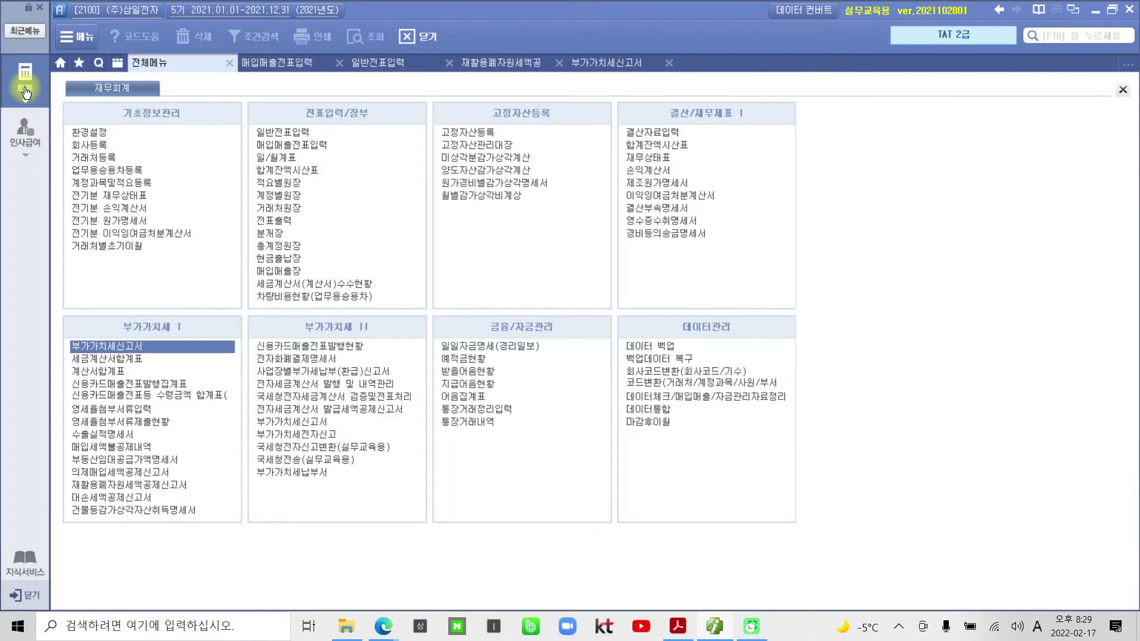
pyautogui.click(95, 500)
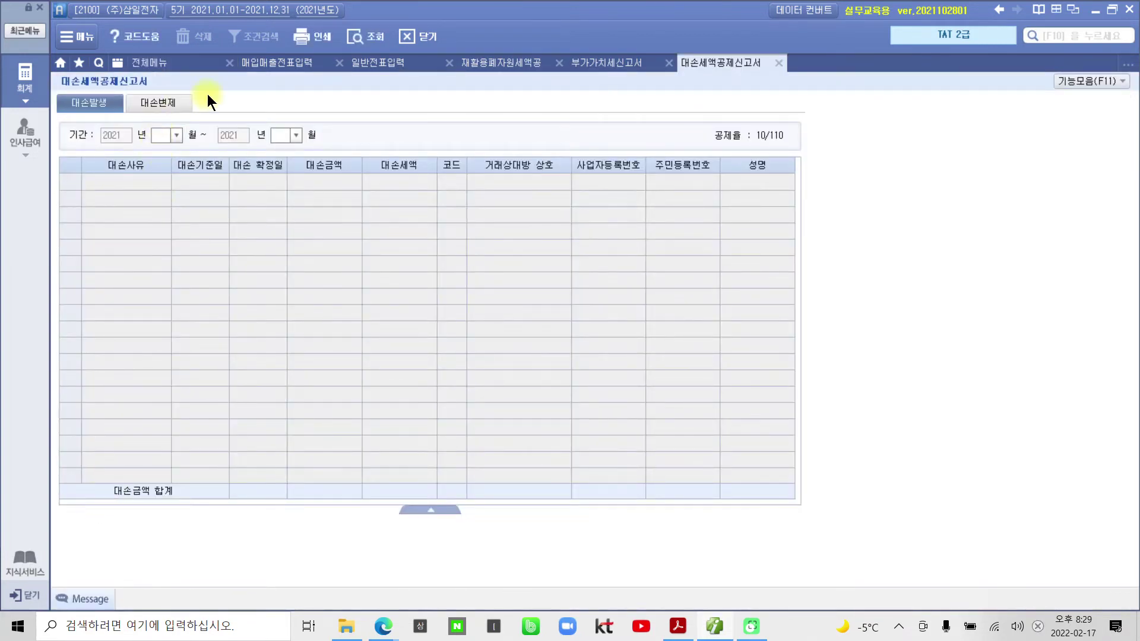
pyautogui.write('10')
pyautogui.press('Return')
pyautogui.write('12')
pyautogui.press('Return')
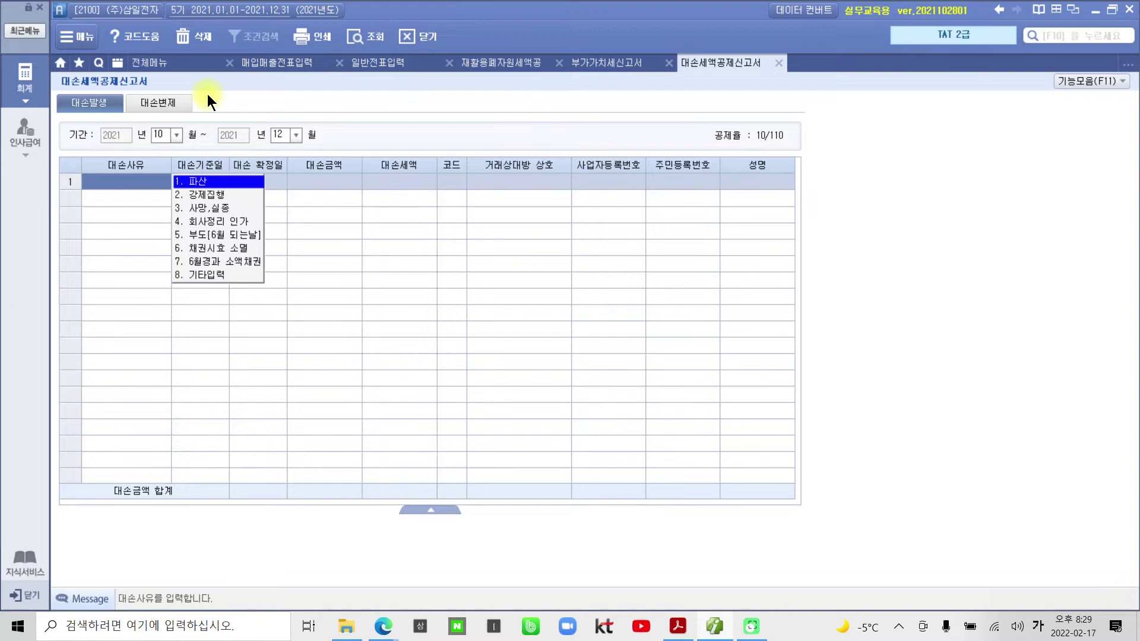
# Set the 대손사유 of the first row to 부도[6월 되는날].
pyautogui.click(220, 235)
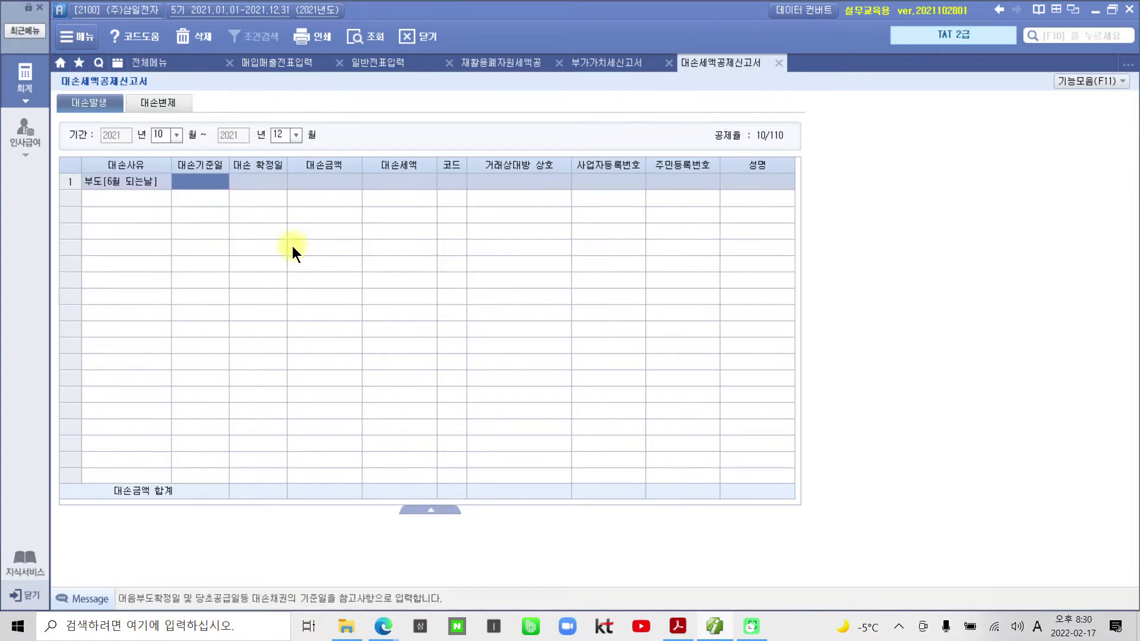
pyautogui.click(120, 183)
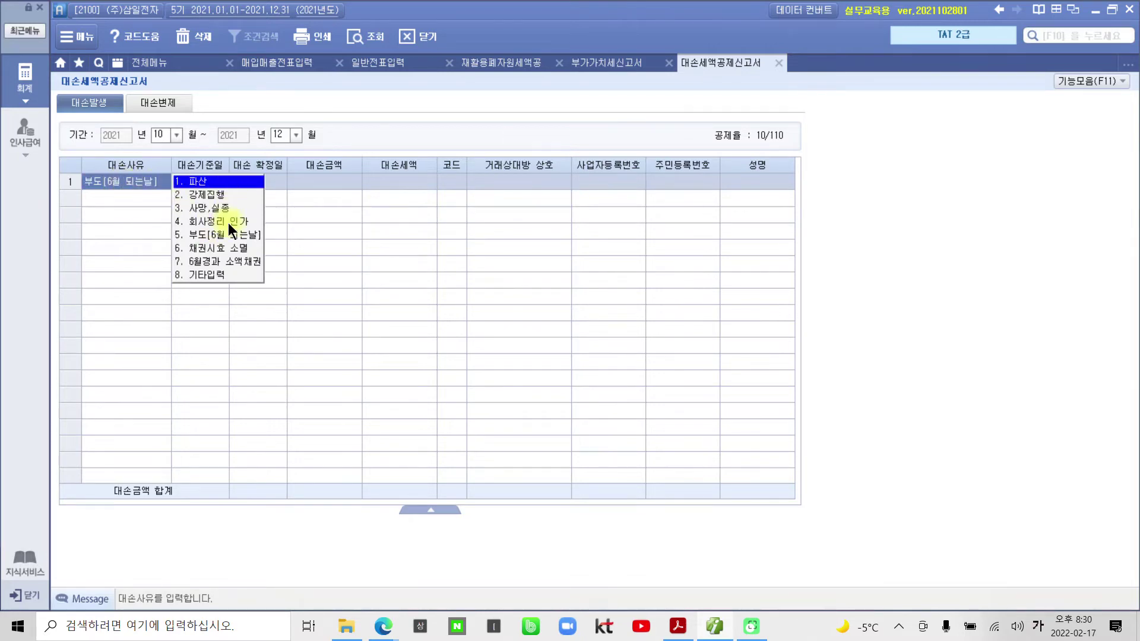
pyautogui.click(209, 236)
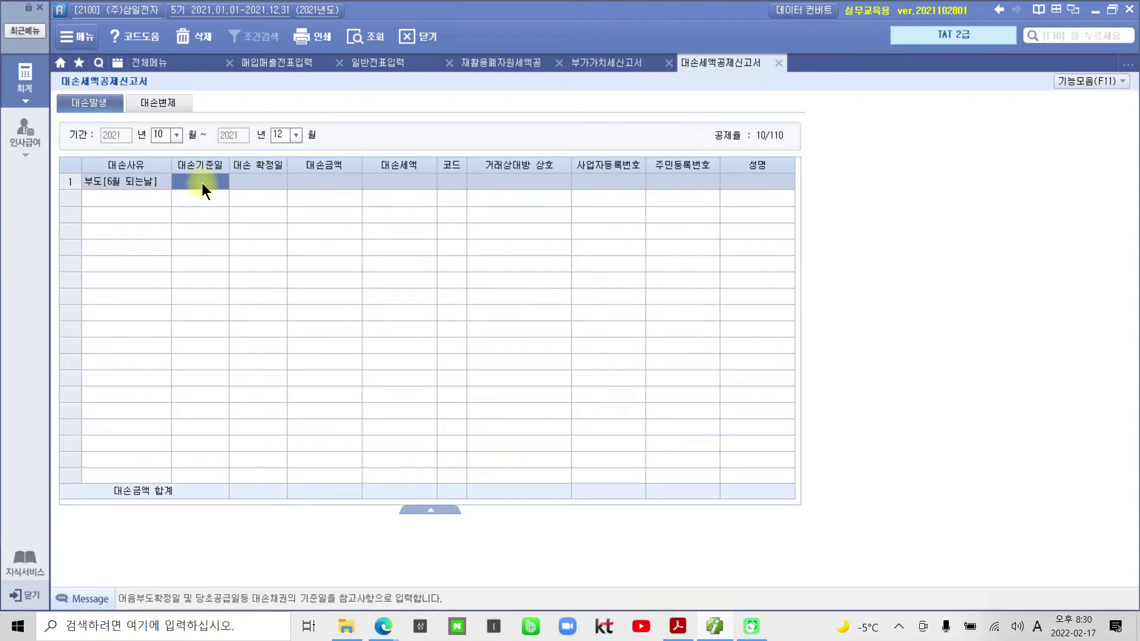
# Check the 부도확인 date in the exercise PDF and enter 2021-06-29 as the first row's 대손기준일.
pyautogui.click(236, 180)
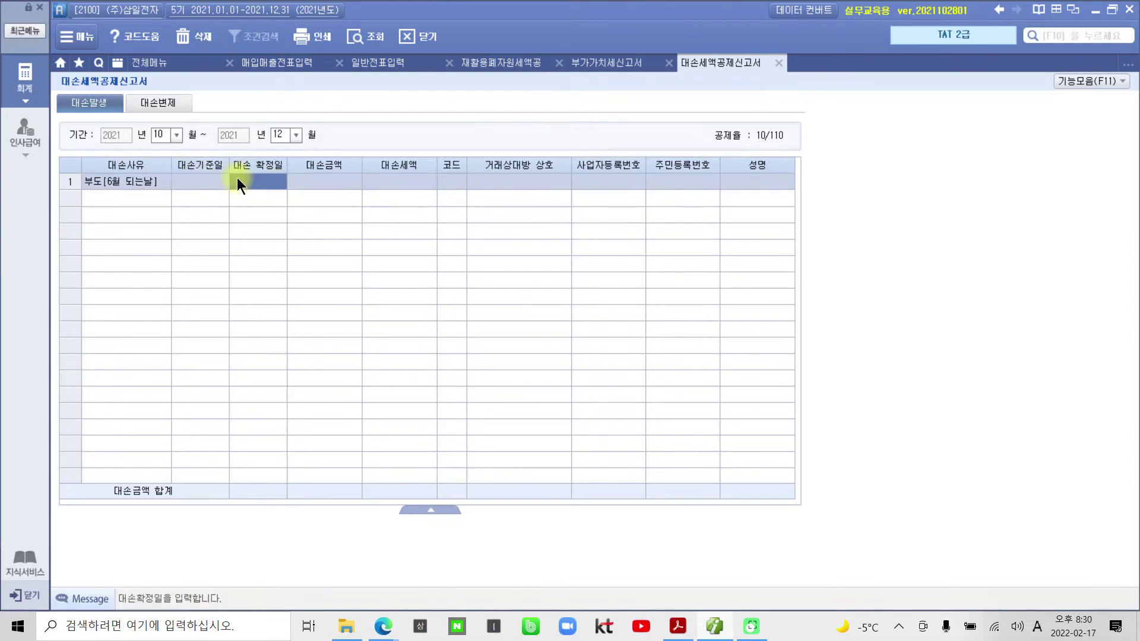
pyautogui.click(203, 181)
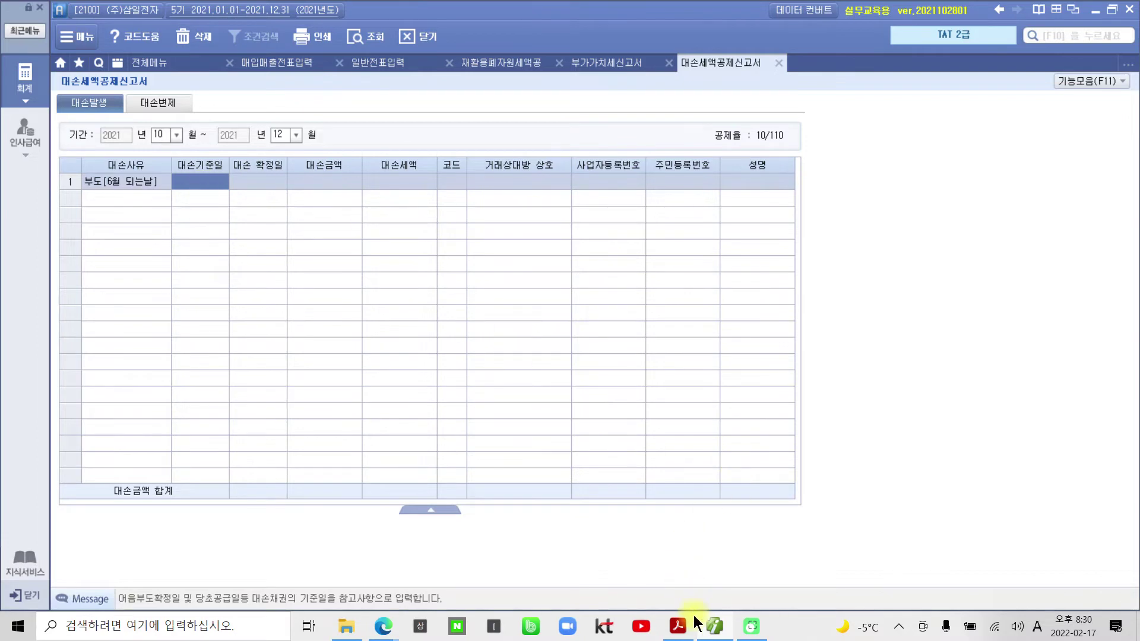
pyautogui.moveTo(682, 625)
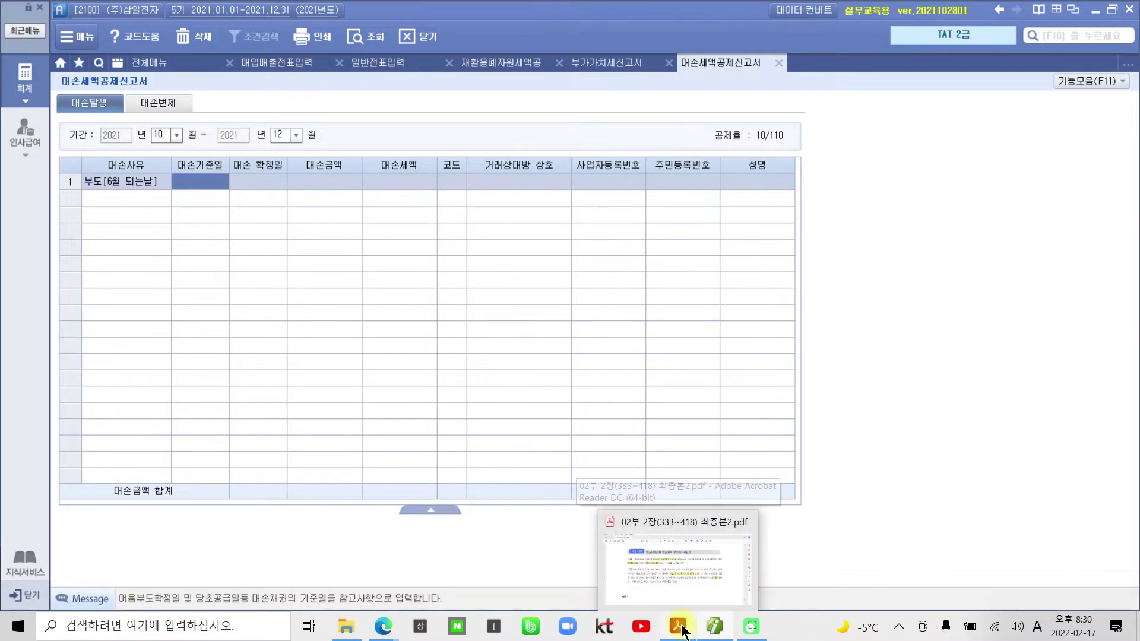
pyautogui.click(671, 597)
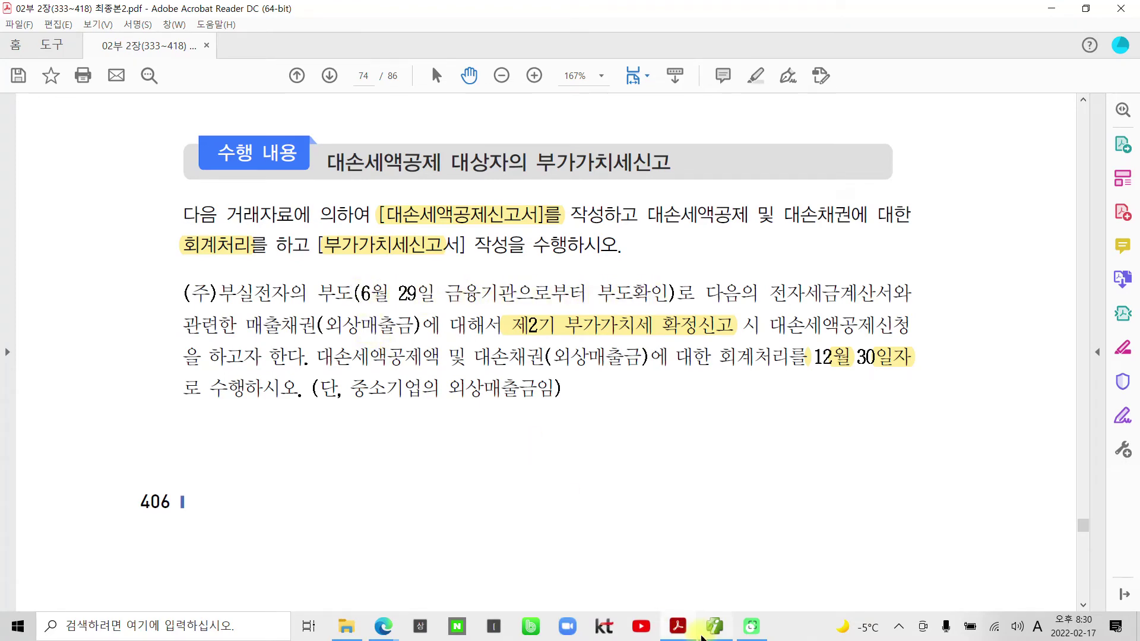
pyautogui.hotkey('alt', 'Tab')
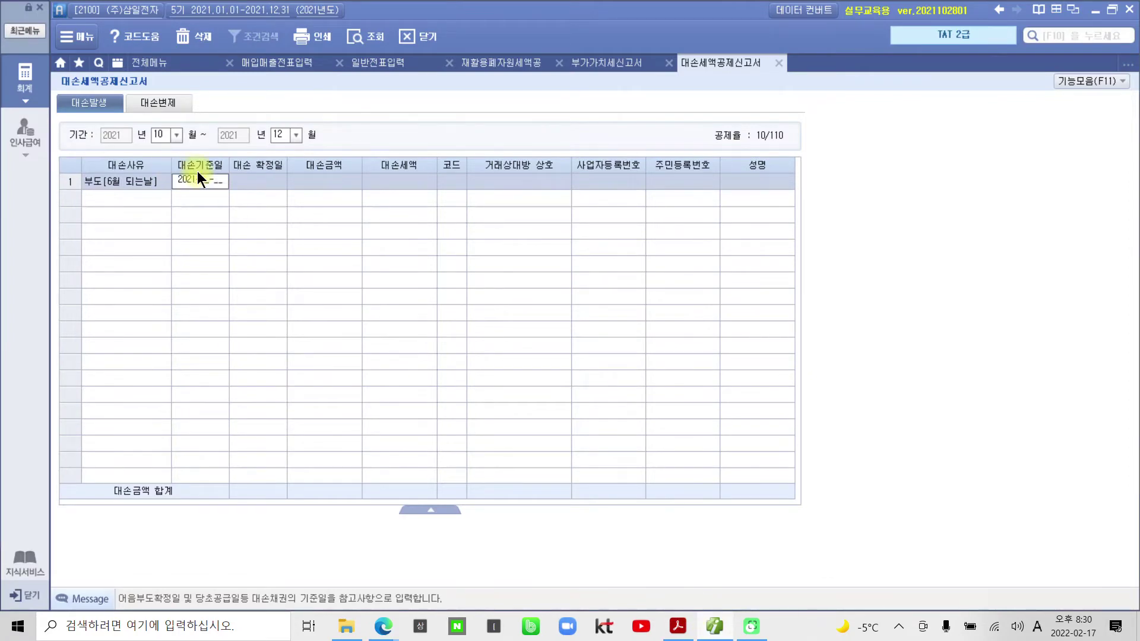
pyautogui.write('29')
pyautogui.press('Return')
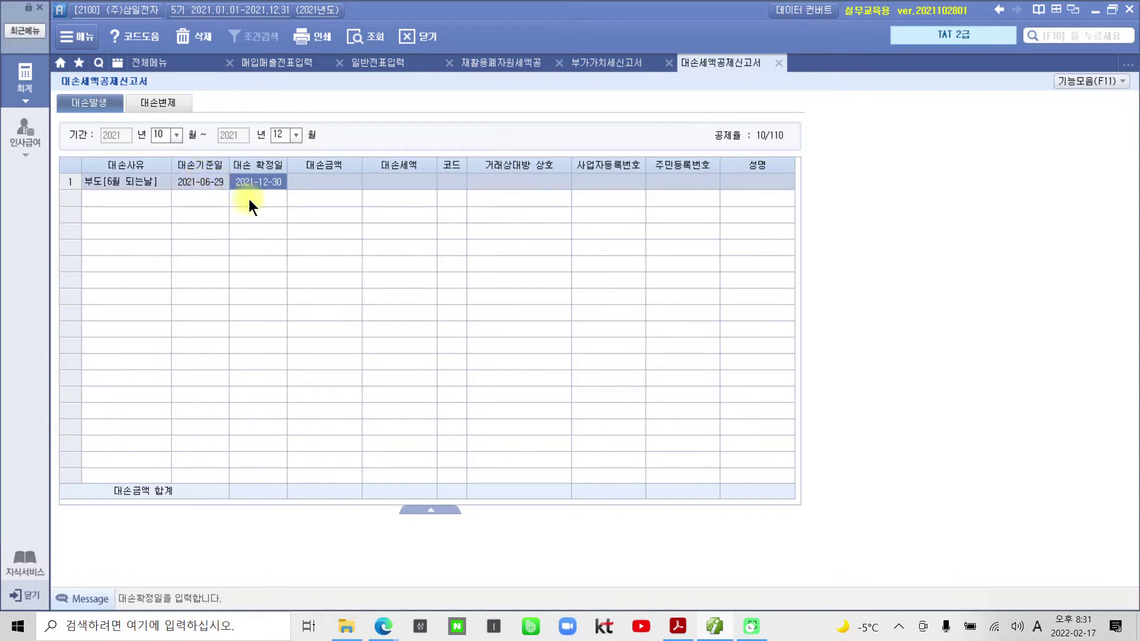
# Box the 대손사유 in blue, underline both dates, draw an arrow from 대손기준일 to 대손 확정일, and clear the marks.
pyautogui.click(90, 181)
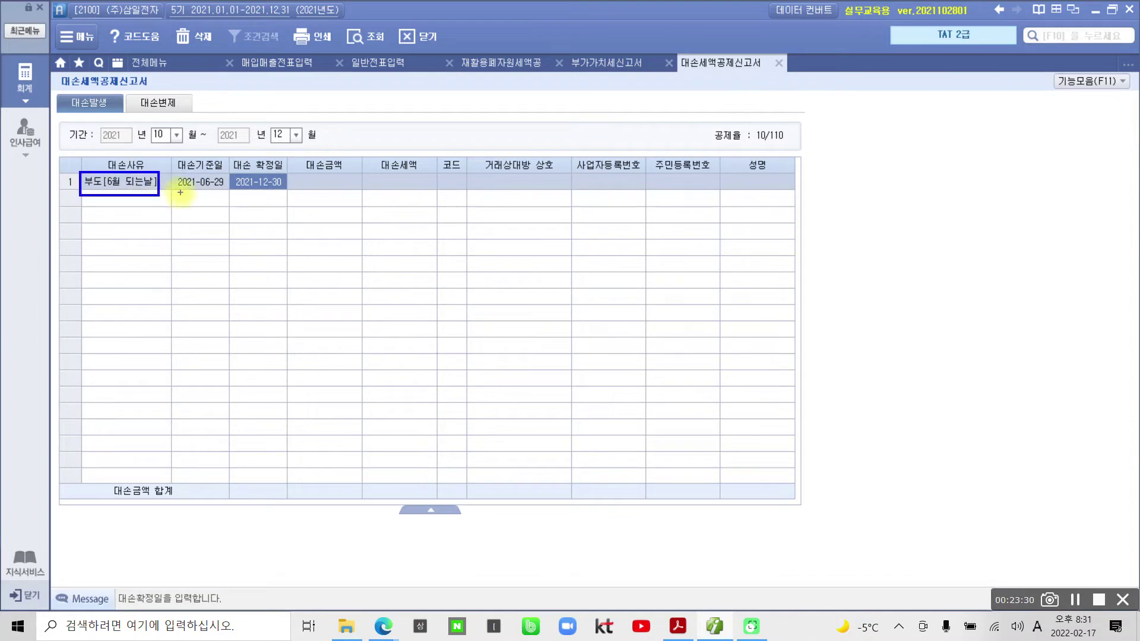
pyautogui.moveTo(174, 190)
pyautogui.mouseDown()
pyautogui.moveTo(224, 191)
pyautogui.moveTo(220, 231)
pyautogui.moveTo(261, 215)
pyautogui.moveTo(267, 193)
pyautogui.mouseUp()
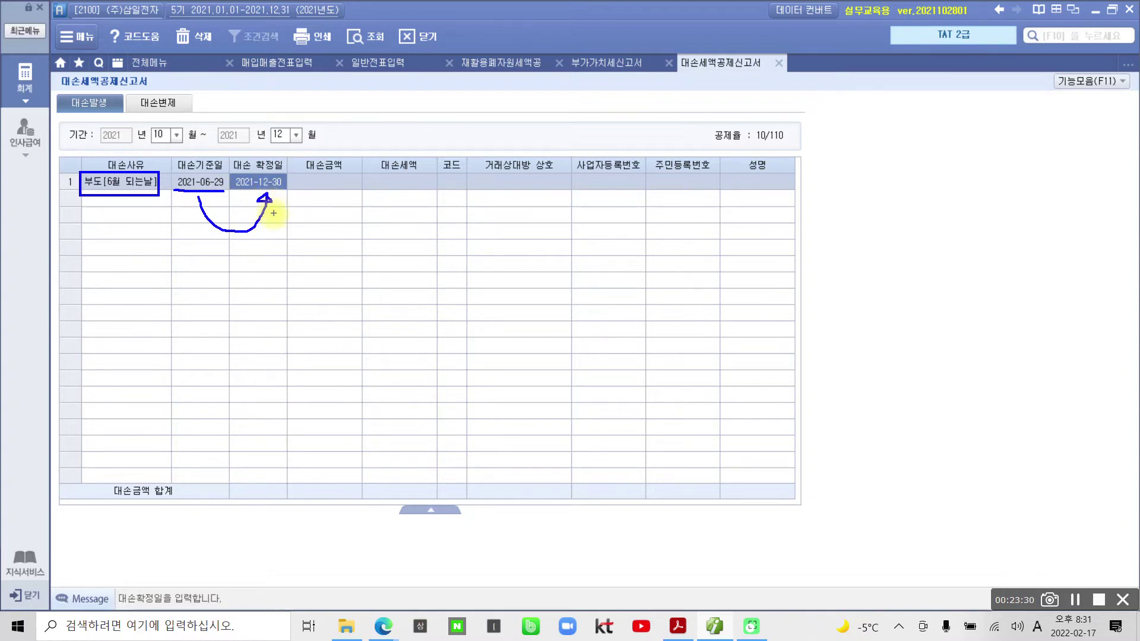
pyautogui.moveTo(235, 193); pyautogui.dragTo(296, 193)
pyautogui.press('Escape')
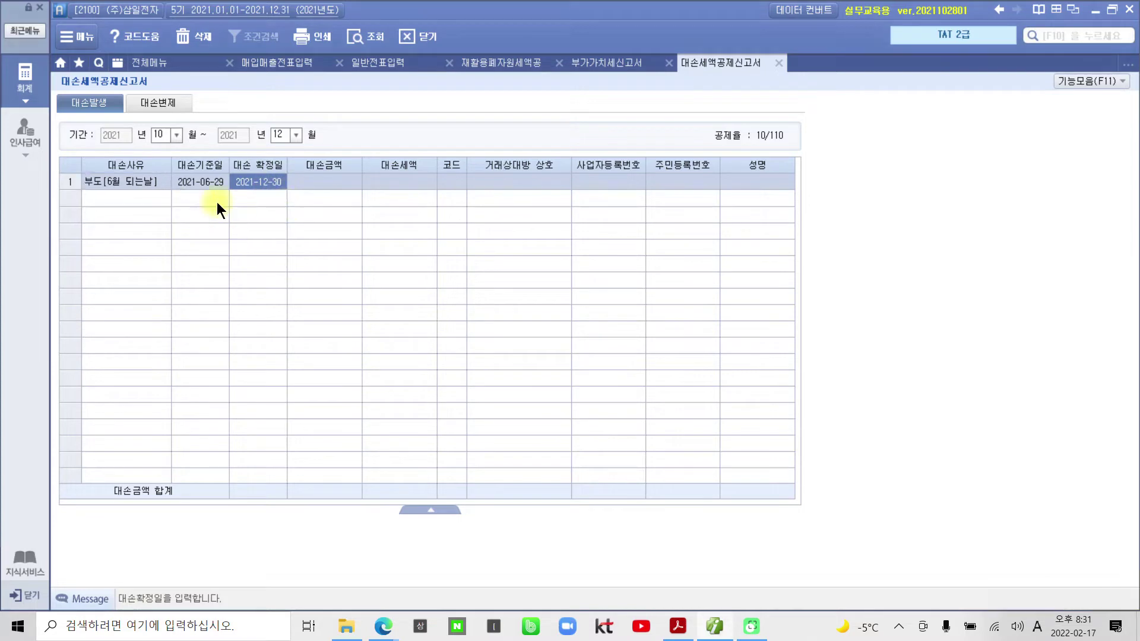
pyautogui.click(307, 180)
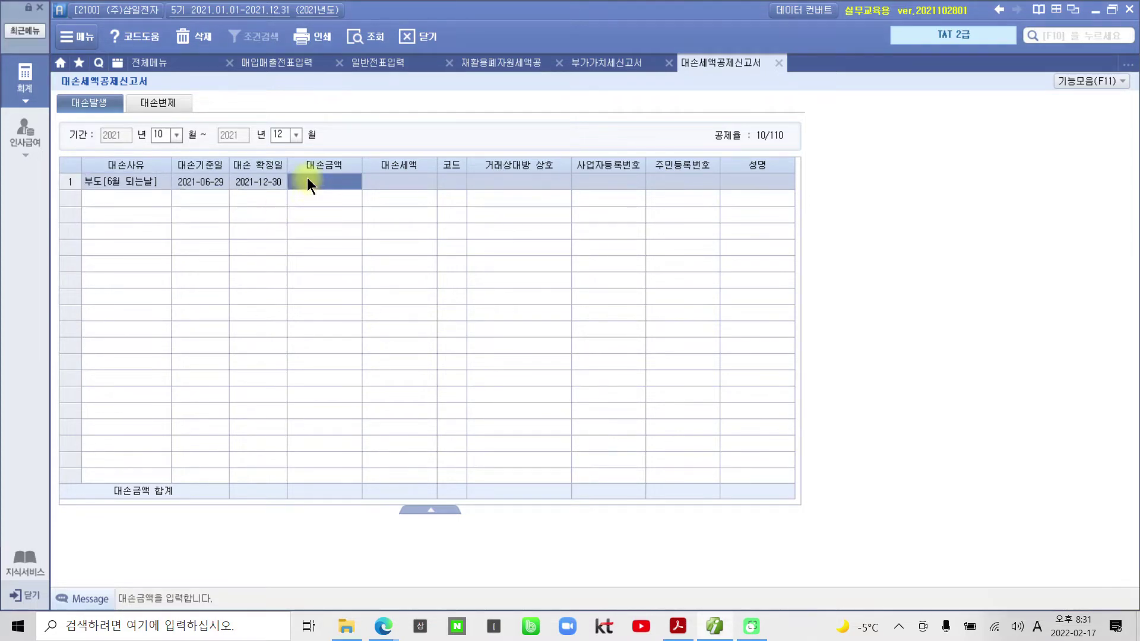
pyautogui.click(243, 181)
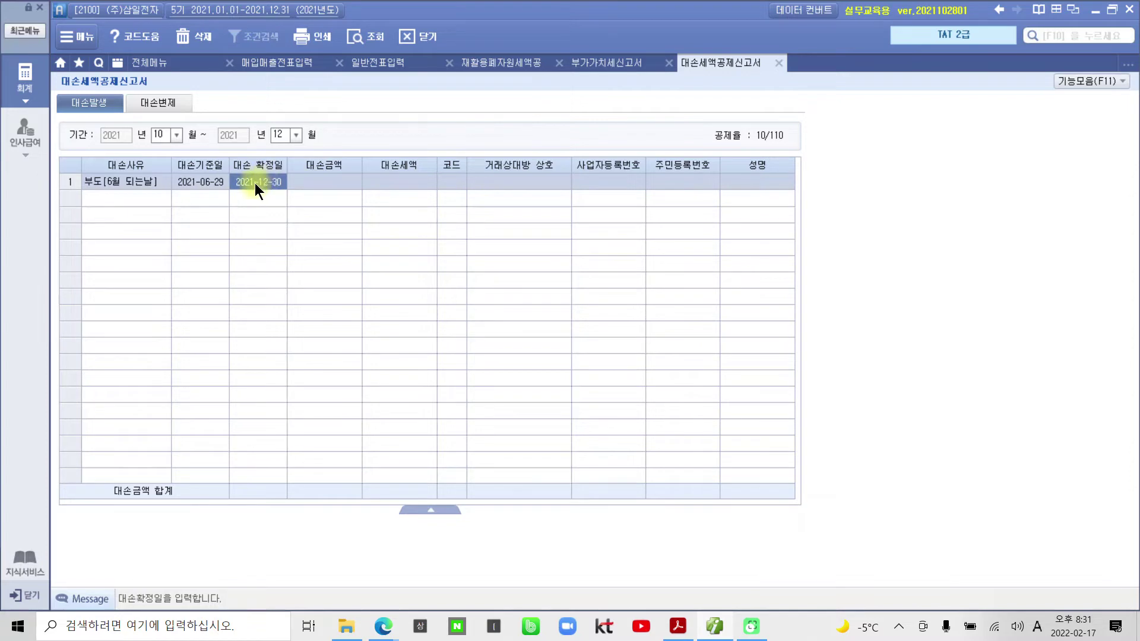
pyautogui.click(215, 182)
pyautogui.click(151, 179)
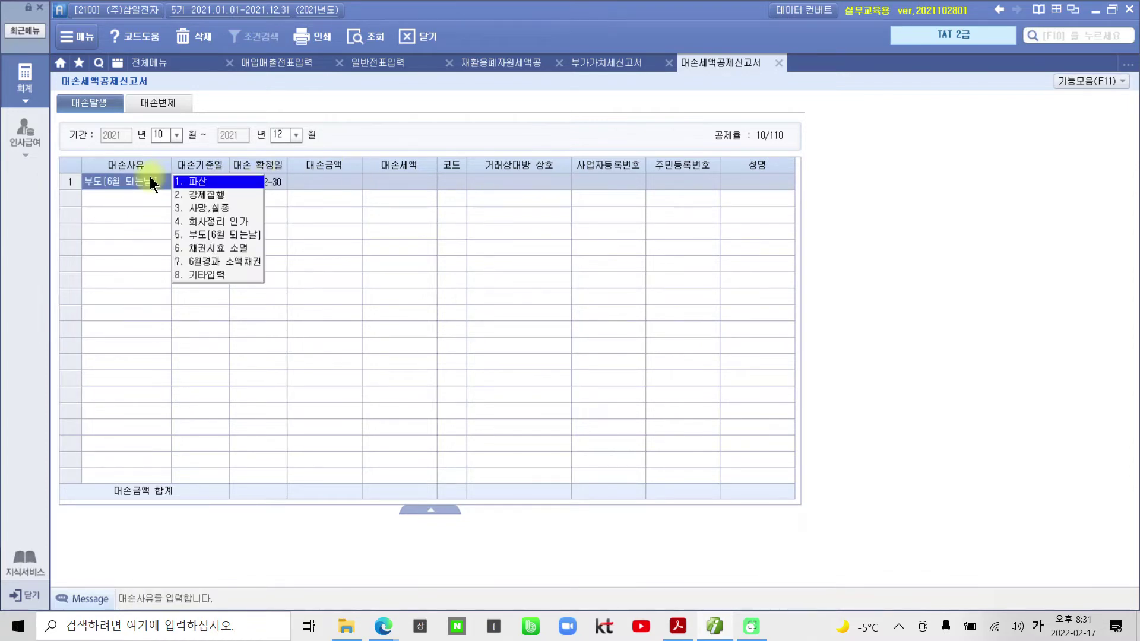
pyautogui.click(275, 181)
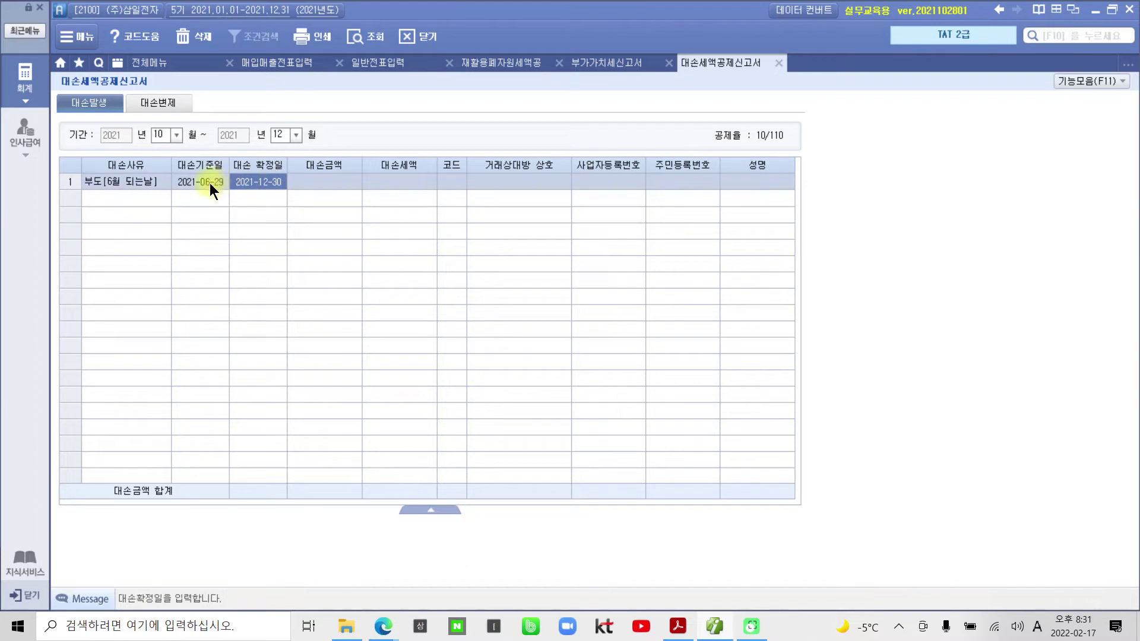
# Draw freehand notes around the 대손금액 column of the first row and clear them.
pyautogui.click(315, 184)
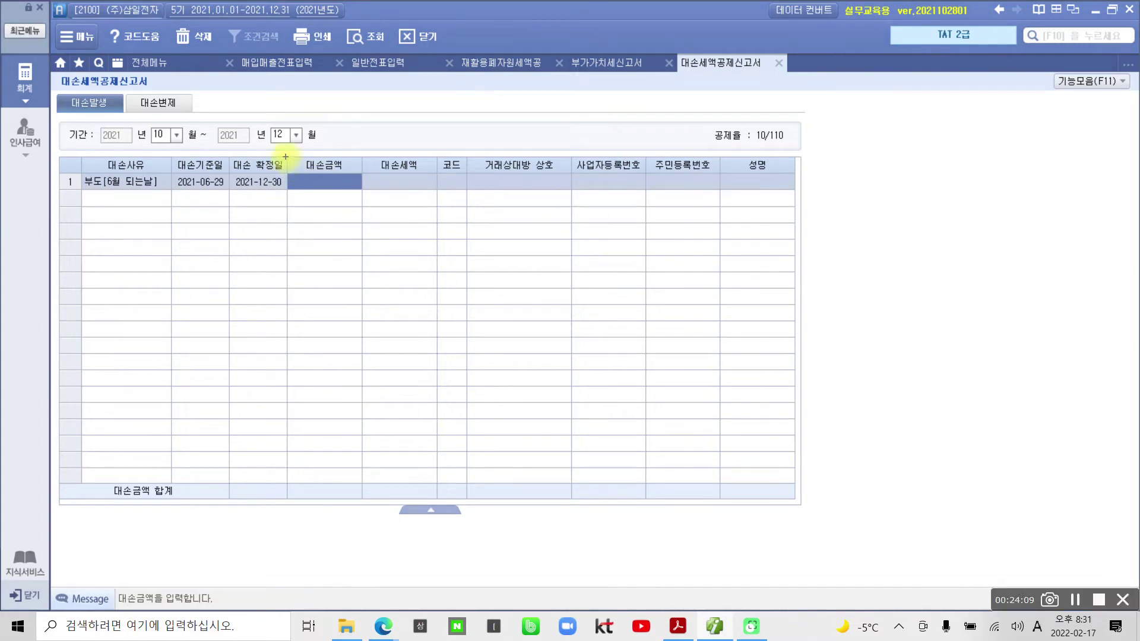
pyautogui.moveTo(285, 156)
pyautogui.mouseDown()
pyautogui.moveTo(368, 197)
pyautogui.moveTo(313, 265)
pyautogui.moveTo(315, 289)
pyautogui.mouseUp()
pyautogui.moveTo(312, 184)
pyautogui.mouseDown()
pyautogui.moveTo(306, 199)
pyautogui.moveTo(312, 189)
pyautogui.mouseUp()
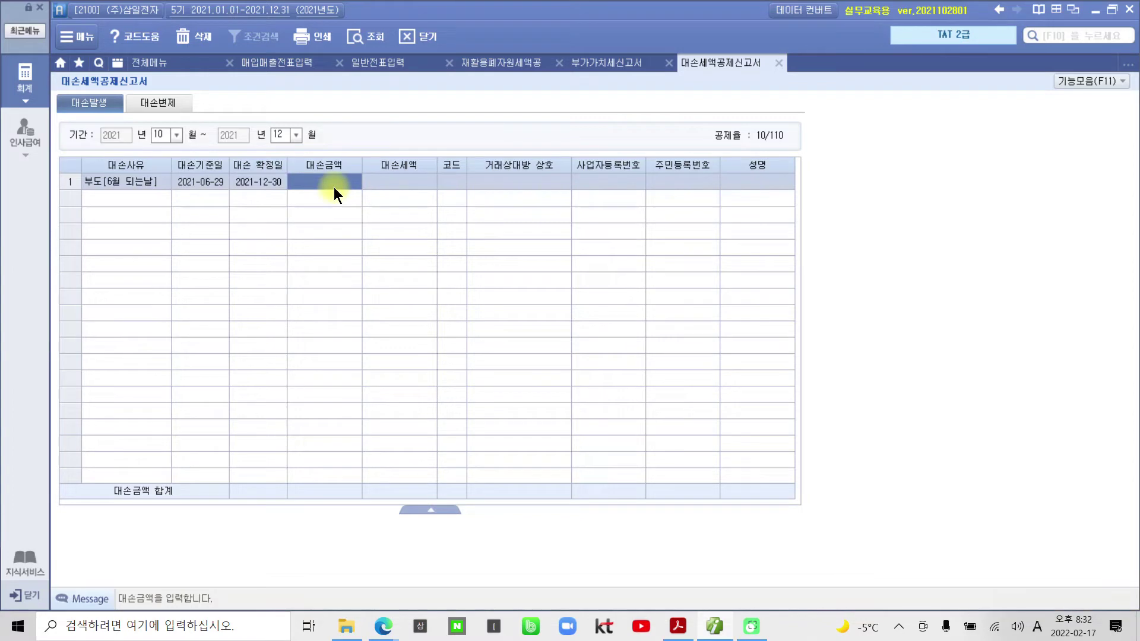
# Enter 6,000,000 as the 대손금액 of the first row.
pyautogui.click(334, 187)
pyautogui.write('6000000')
pyautogui.press('Return')
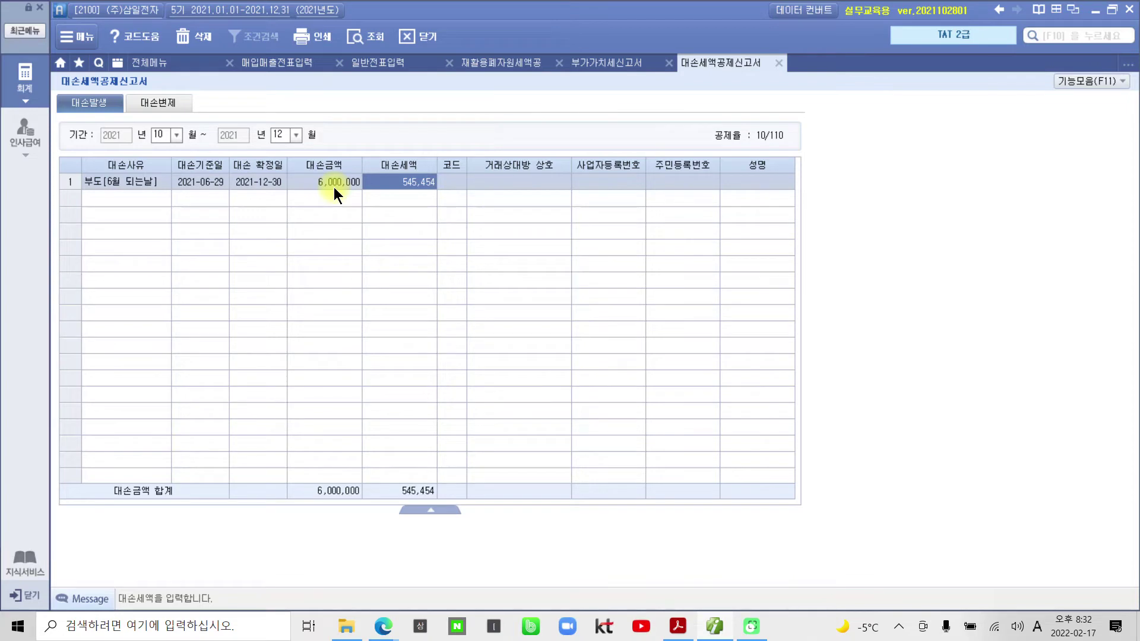
# Set the 대손금액 of the first row to 6,600,000.
pyautogui.click(334, 187)
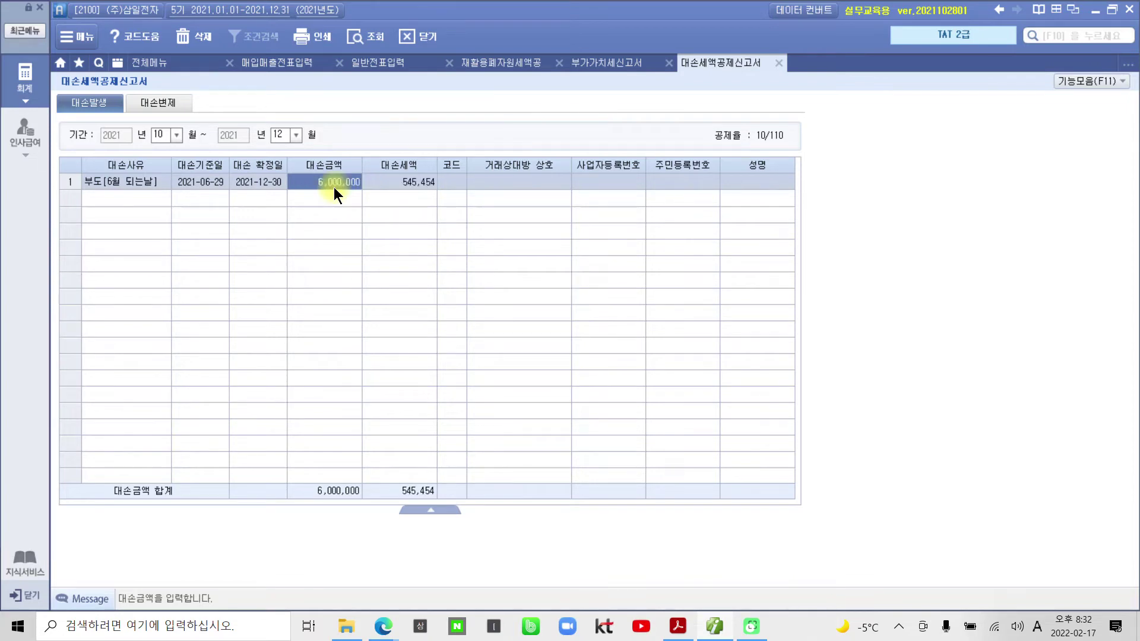
pyautogui.write('6,600,000')
pyautogui.press('Return')
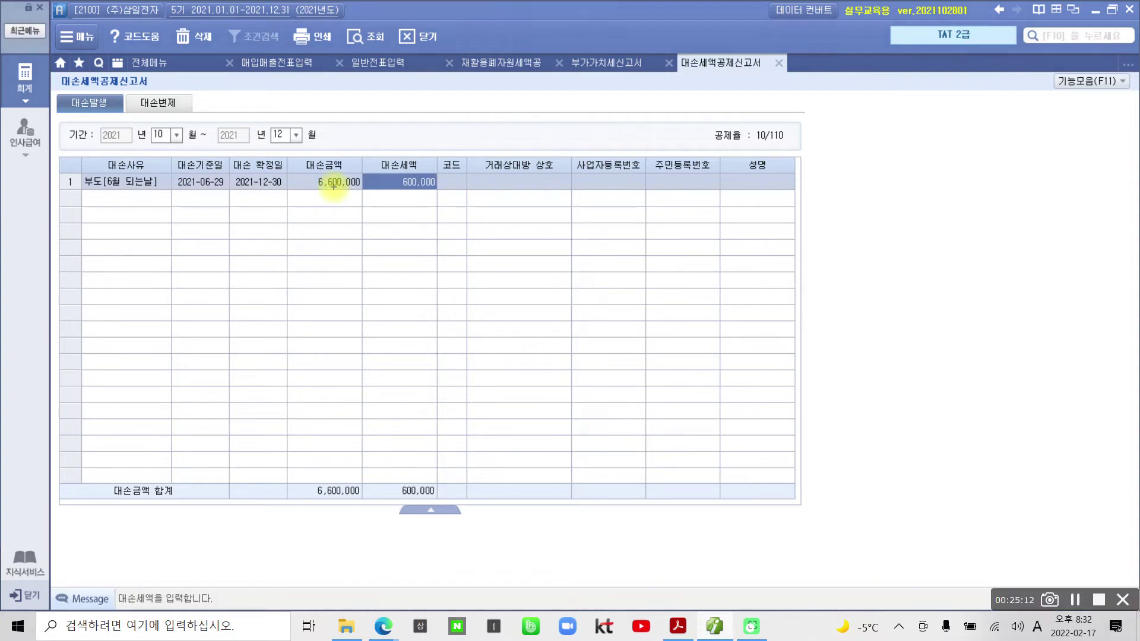
# Circle the 대손금액 in blue, clear the mark, and compare the first row's 대손금액 with its 대손세액.
pyautogui.moveTo(334, 185)
pyautogui.mouseDown()
pyautogui.moveTo(305, 203)
pyautogui.moveTo(356, 169)
pyautogui.moveTo(350, 229)
pyautogui.mouseUp()
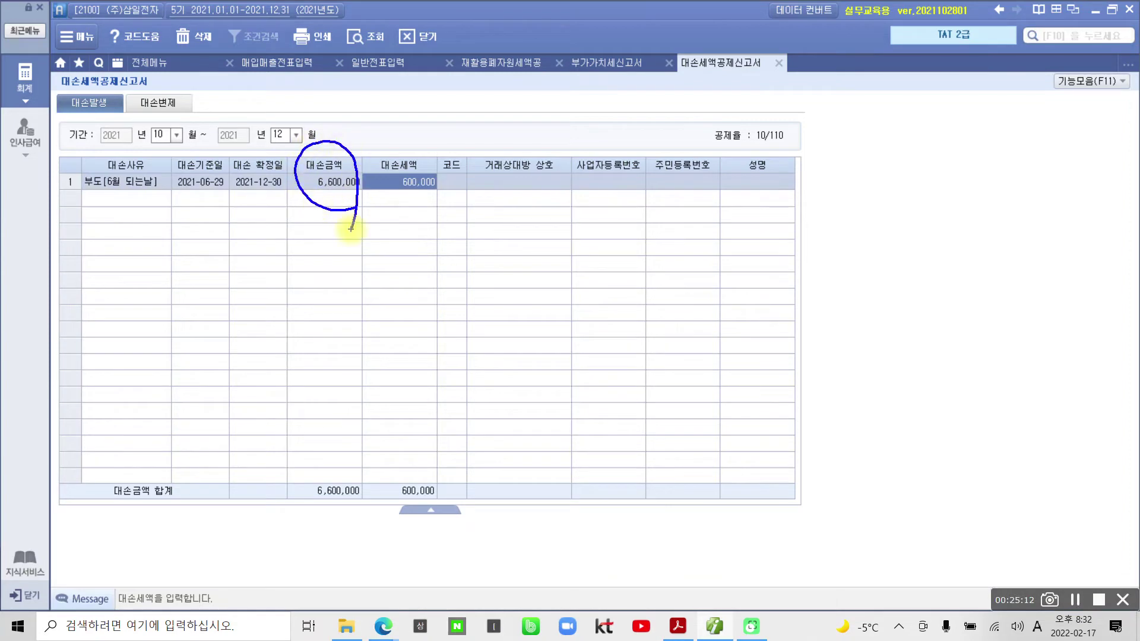
pyautogui.press('Escape')
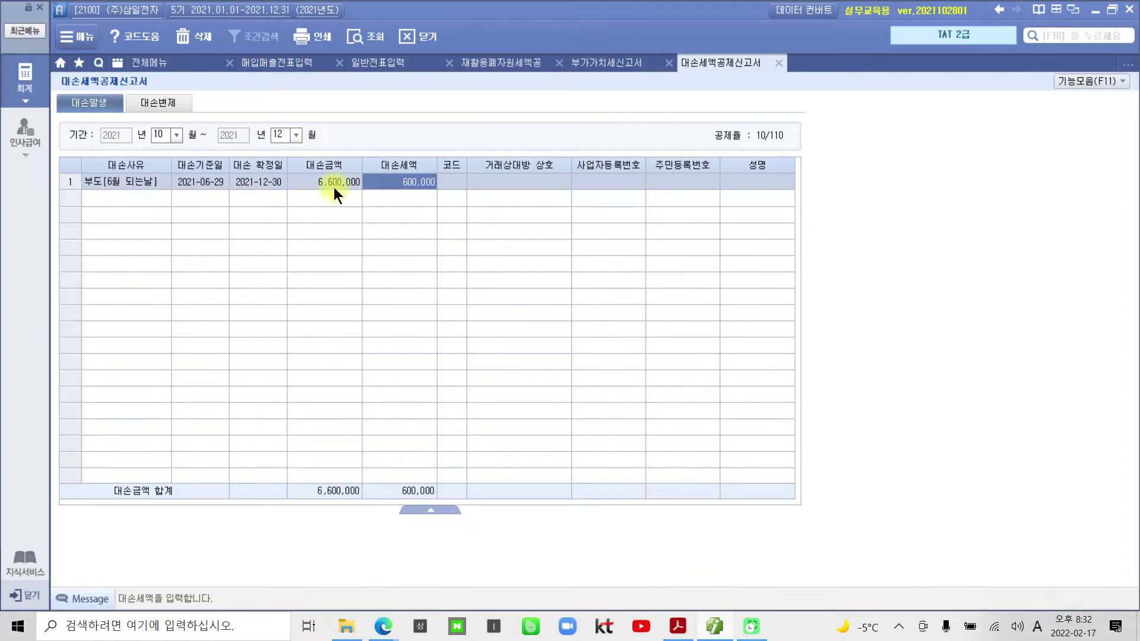
pyautogui.click(333, 187)
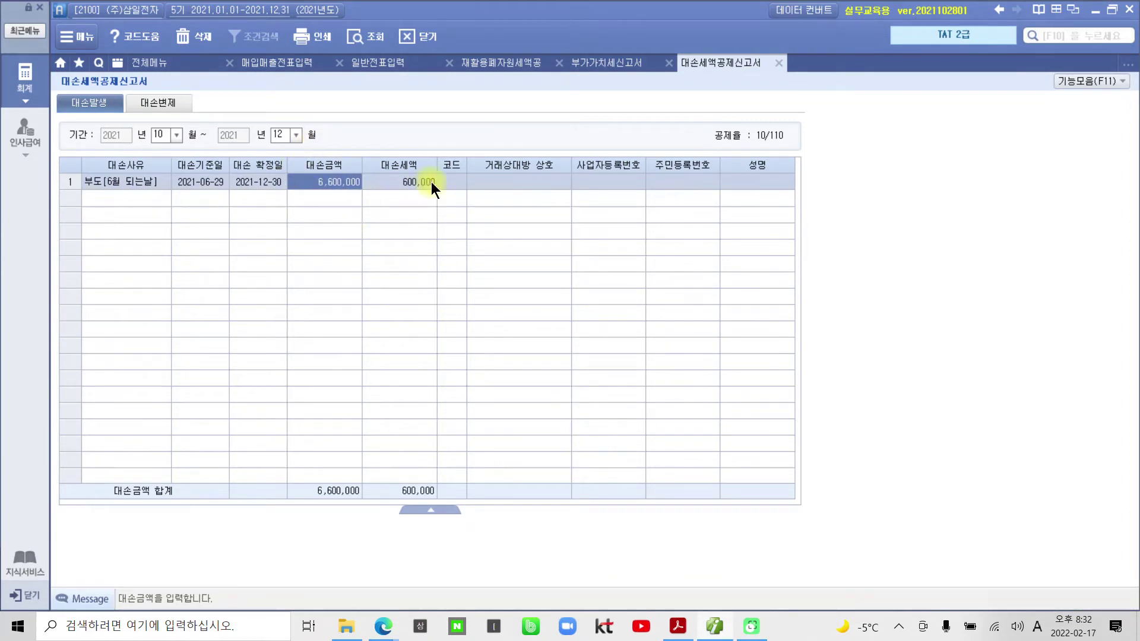
pyautogui.click(415, 184)
pyautogui.click(333, 187)
pyautogui.click(413, 184)
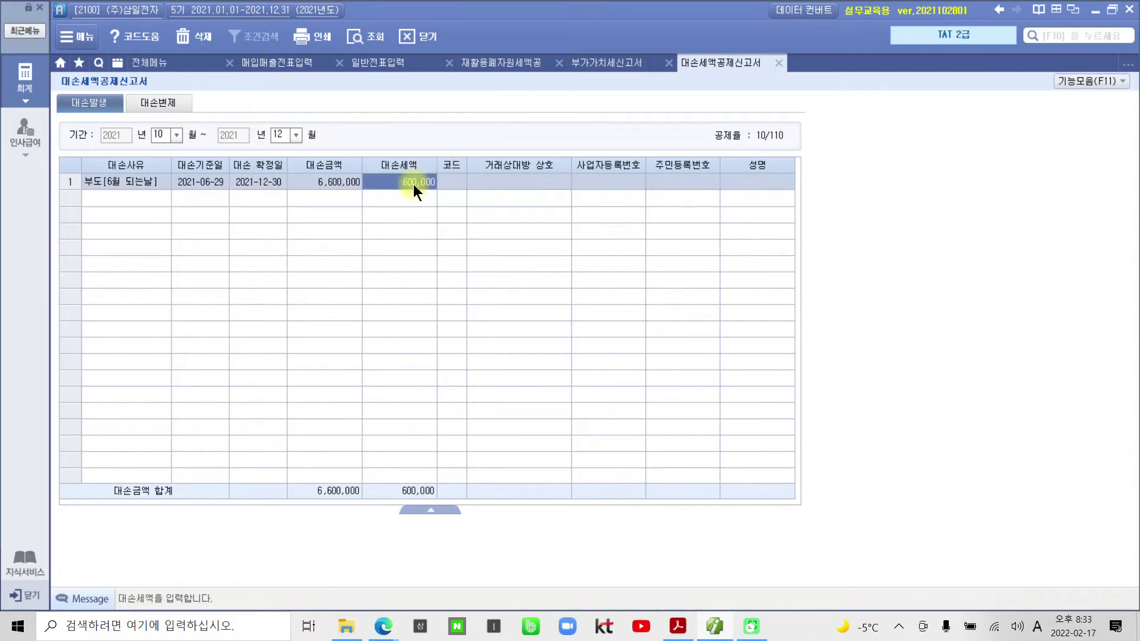
# Look up the counterparty with 부실 and enter (주)부실전자 as the first row's 거래상대방, completing the row.
pyautogui.click(444, 180)
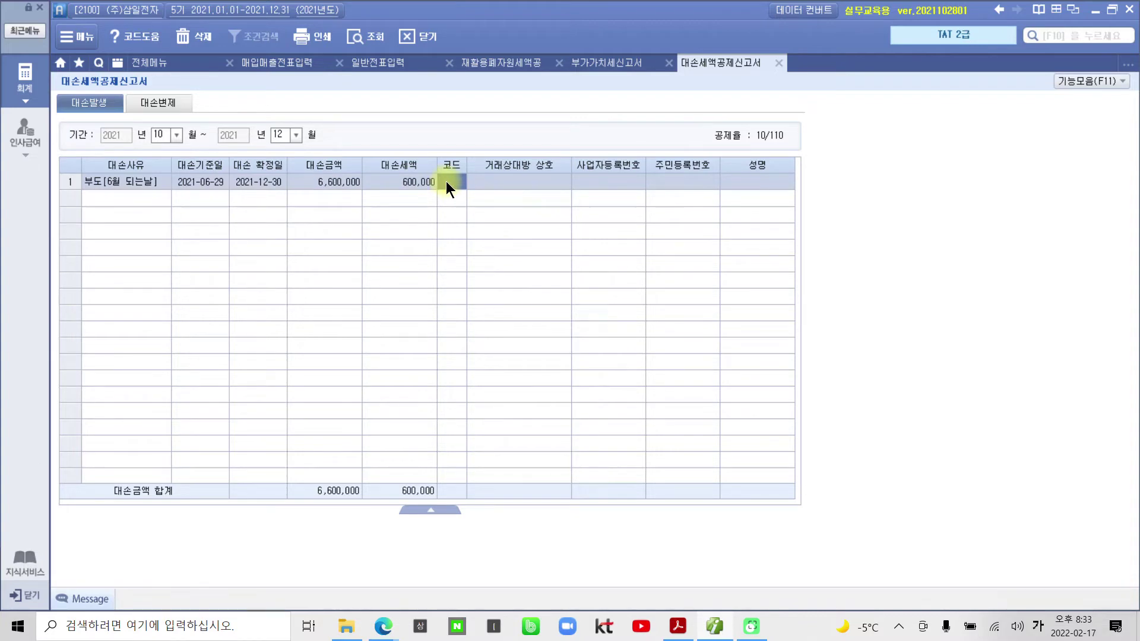
pyautogui.press('F2')
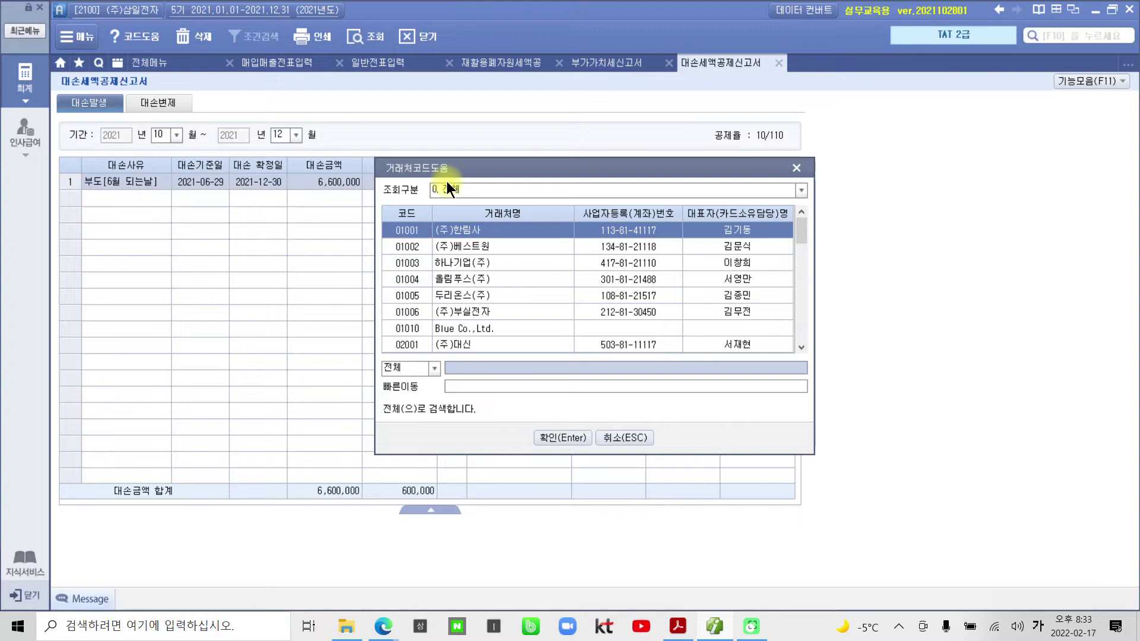
pyautogui.write('부실')
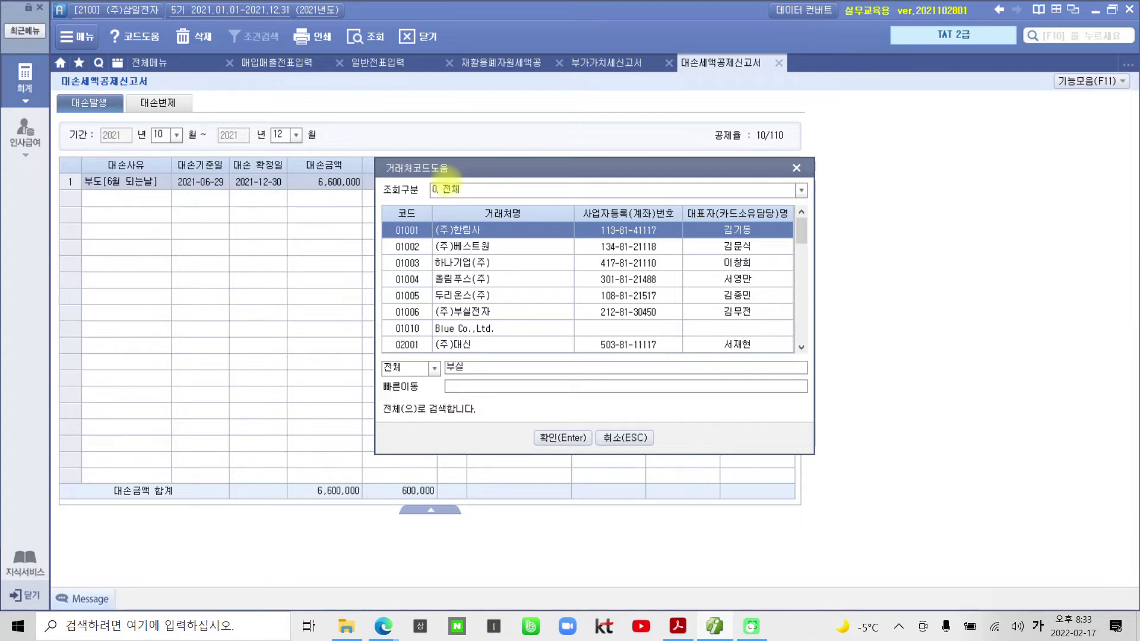
pyautogui.press('Return')
pyautogui.press('Return')
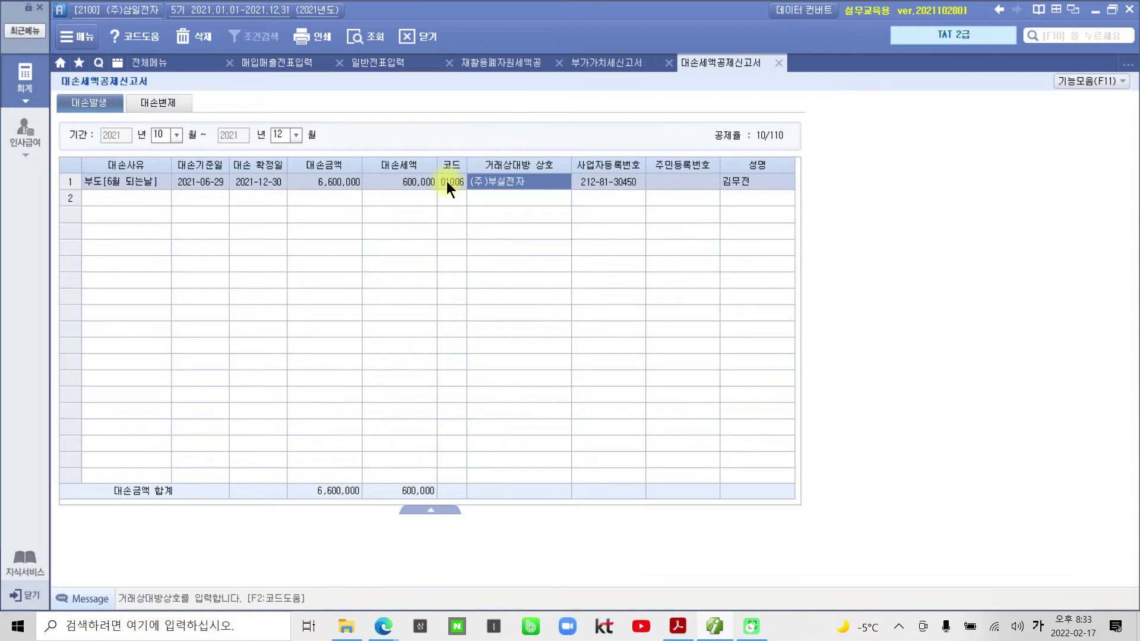
pyautogui.press('Return')
pyautogui.press('Return')
pyautogui.press('Return')
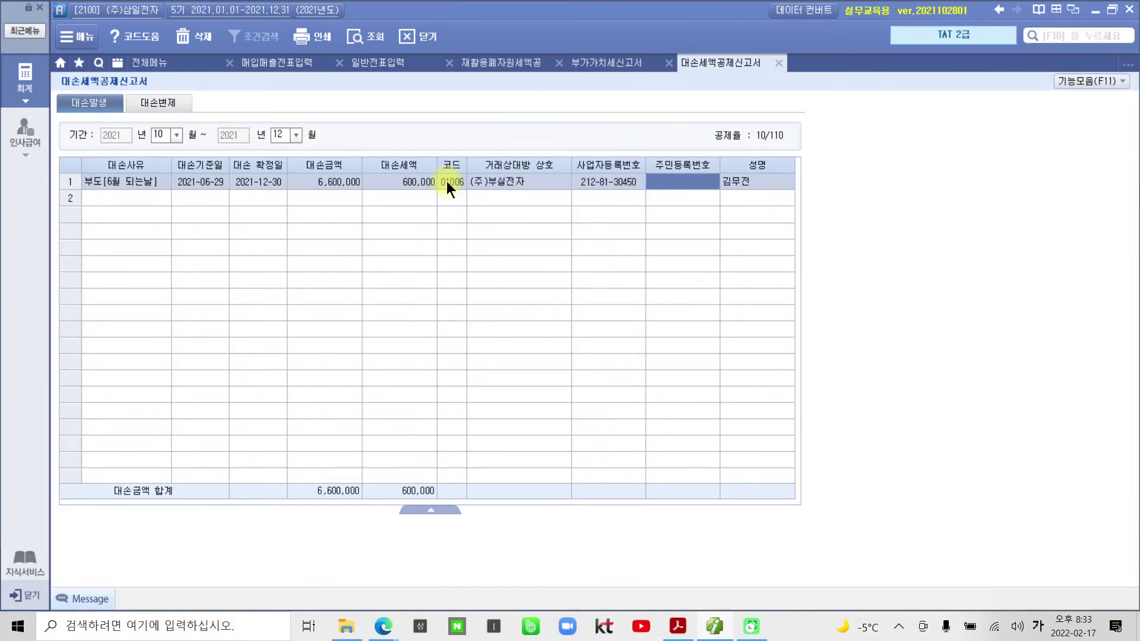
pyautogui.press('Return')
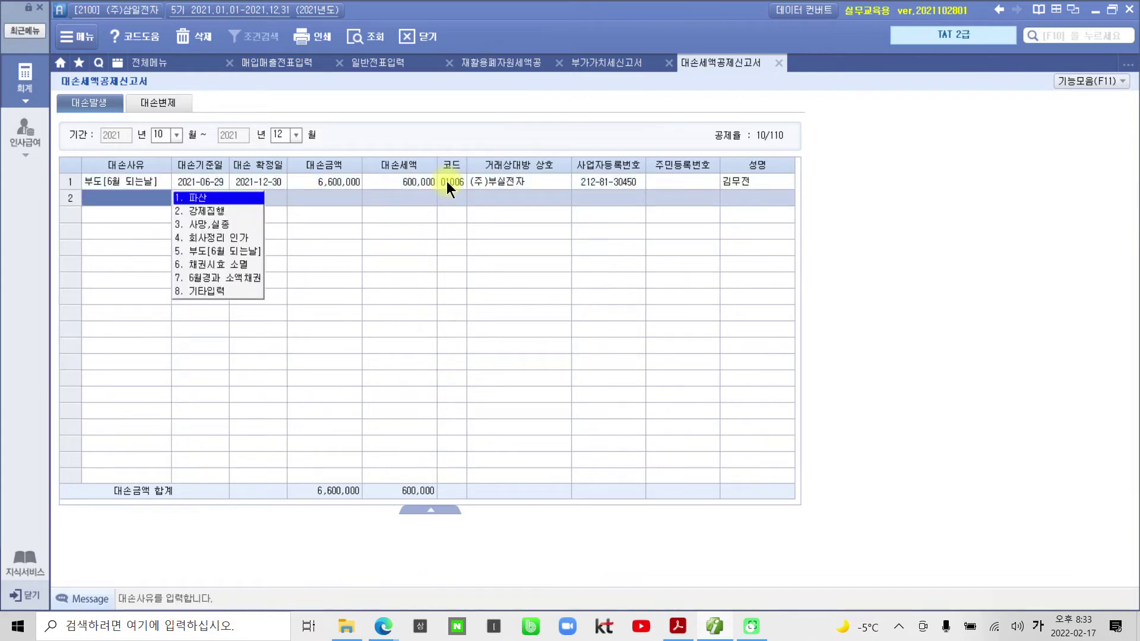
# Review the first row's 대손사유, 대손 확정일, 대손금액 and 코드 entries alongside the empty second row.
pyautogui.click(446, 180)
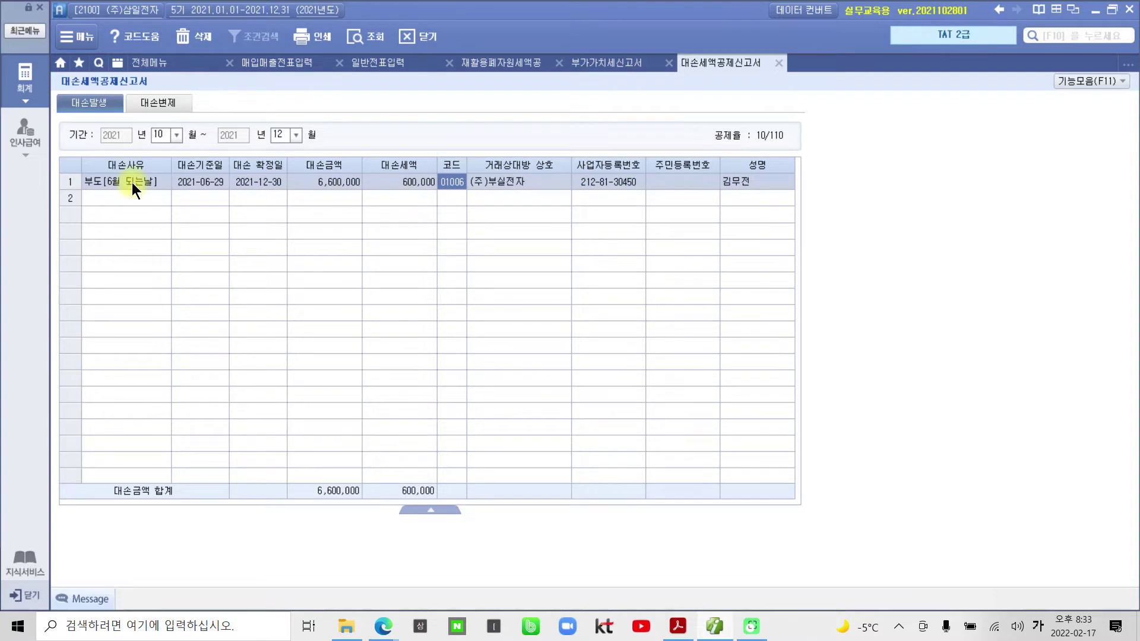
pyautogui.click(128, 197)
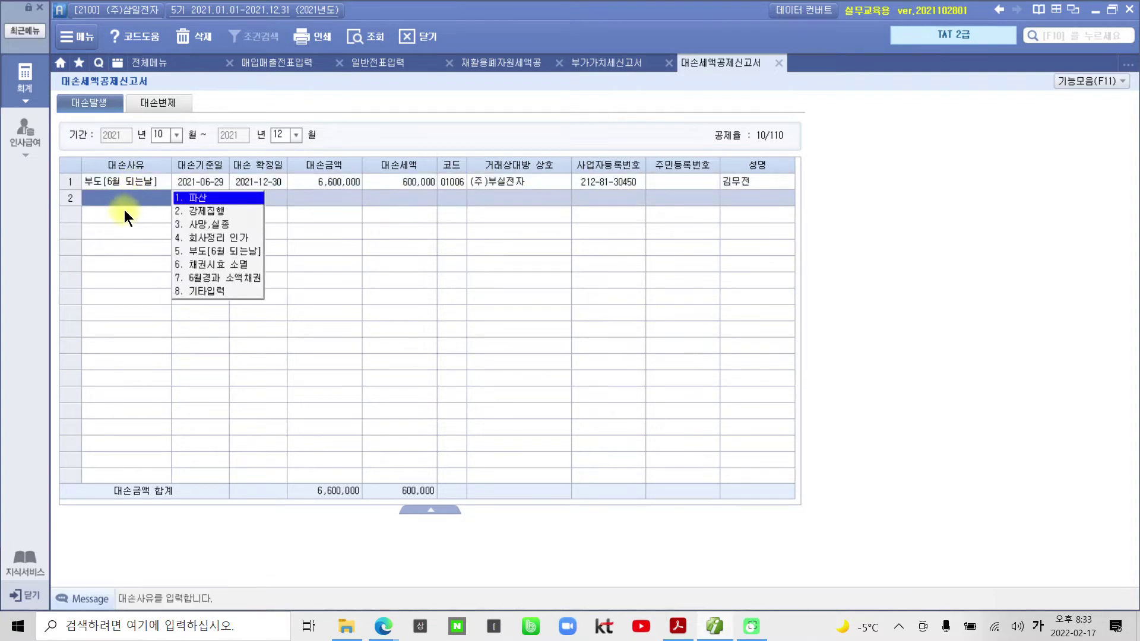
pyautogui.click(124, 176)
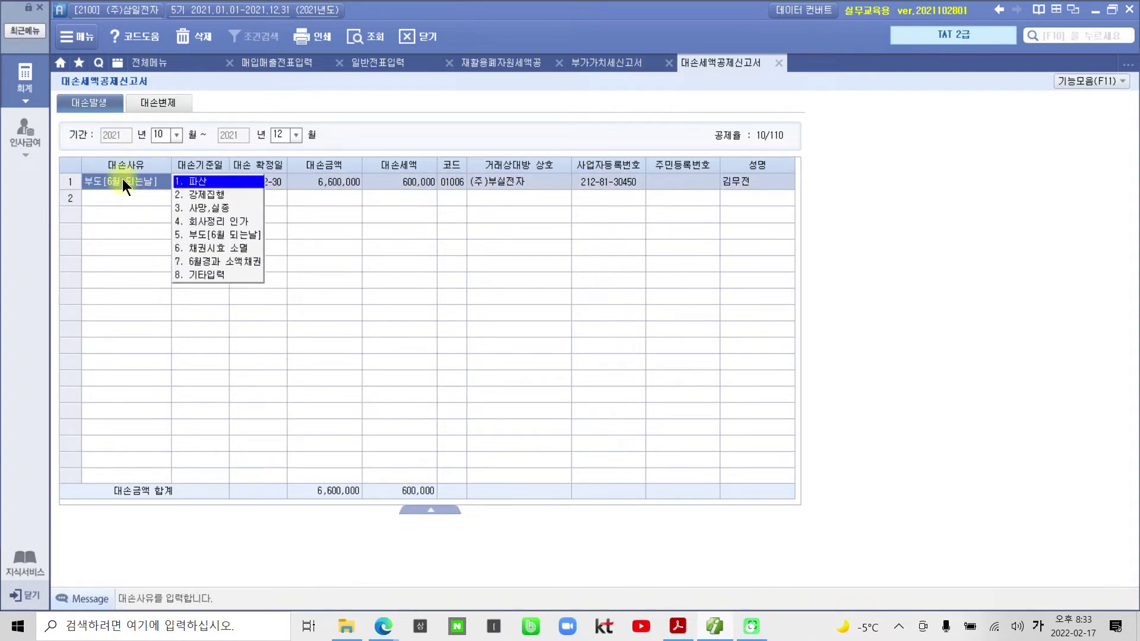
pyautogui.click(128, 198)
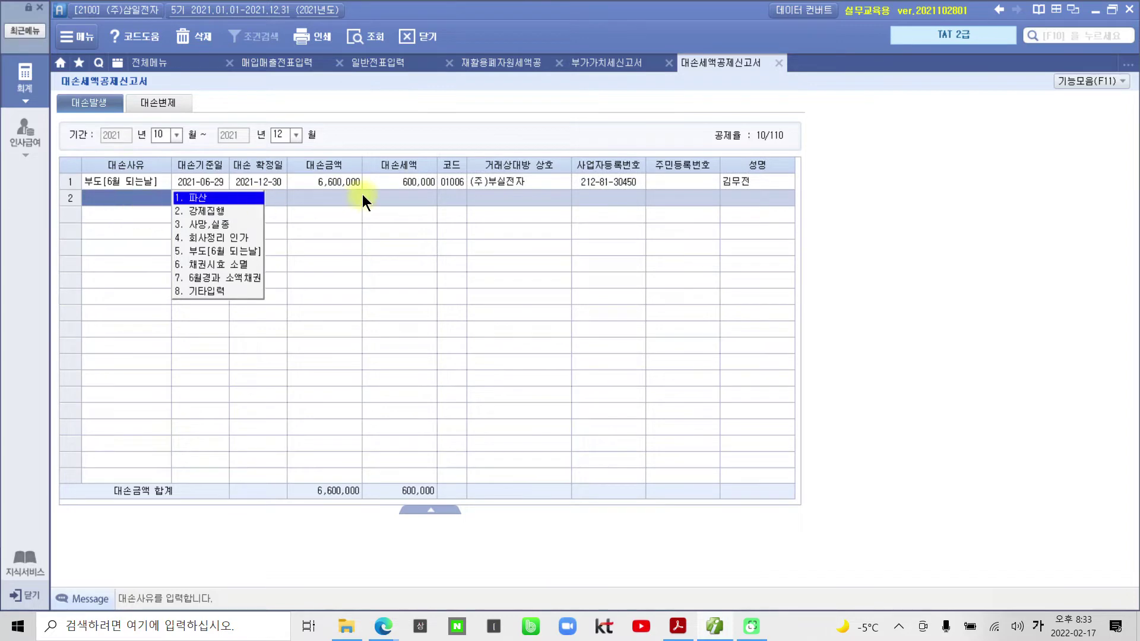
pyautogui.click(298, 185)
pyautogui.click(137, 194)
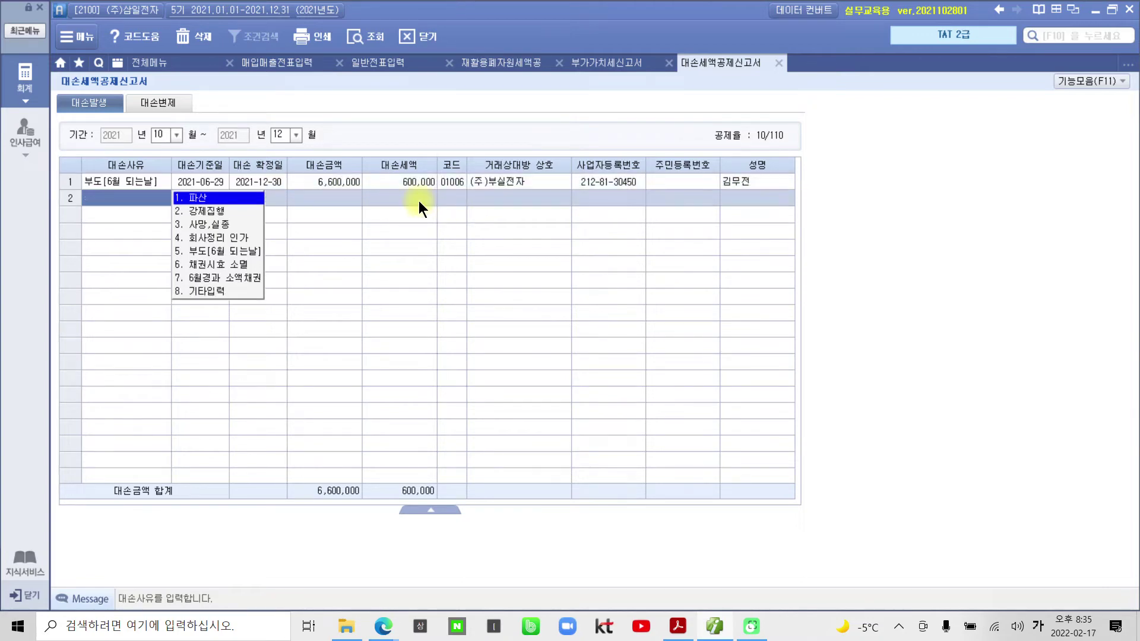
pyautogui.click(239, 178)
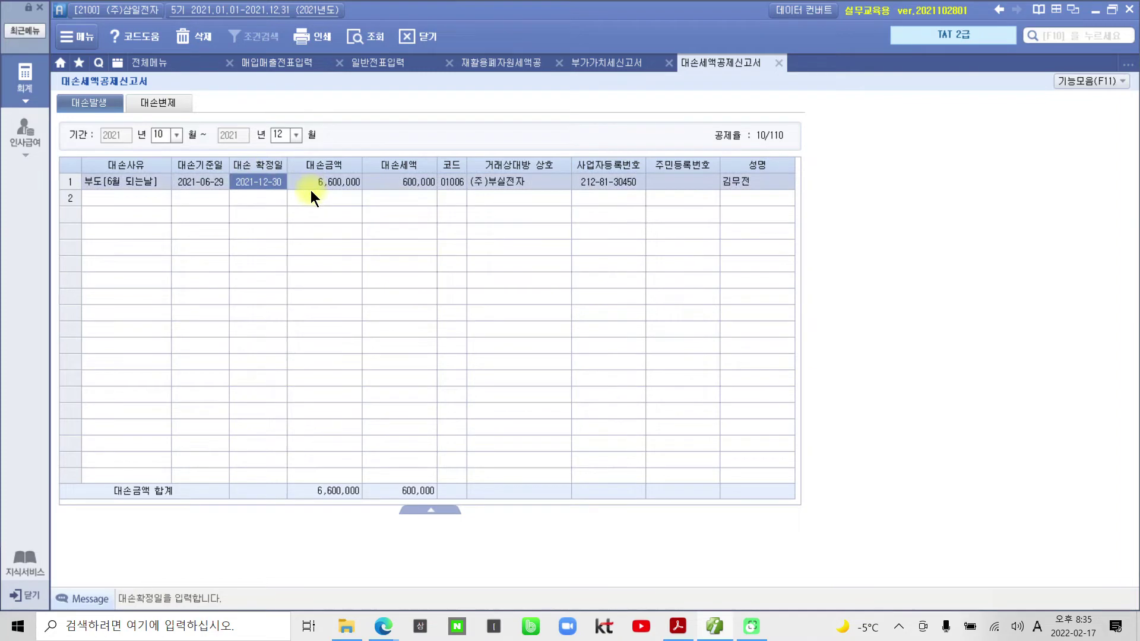
pyautogui.press('Return')
pyautogui.click(332, 187)
pyautogui.click(333, 195)
pyautogui.click(334, 182)
pyautogui.click(333, 195)
pyautogui.click(335, 183)
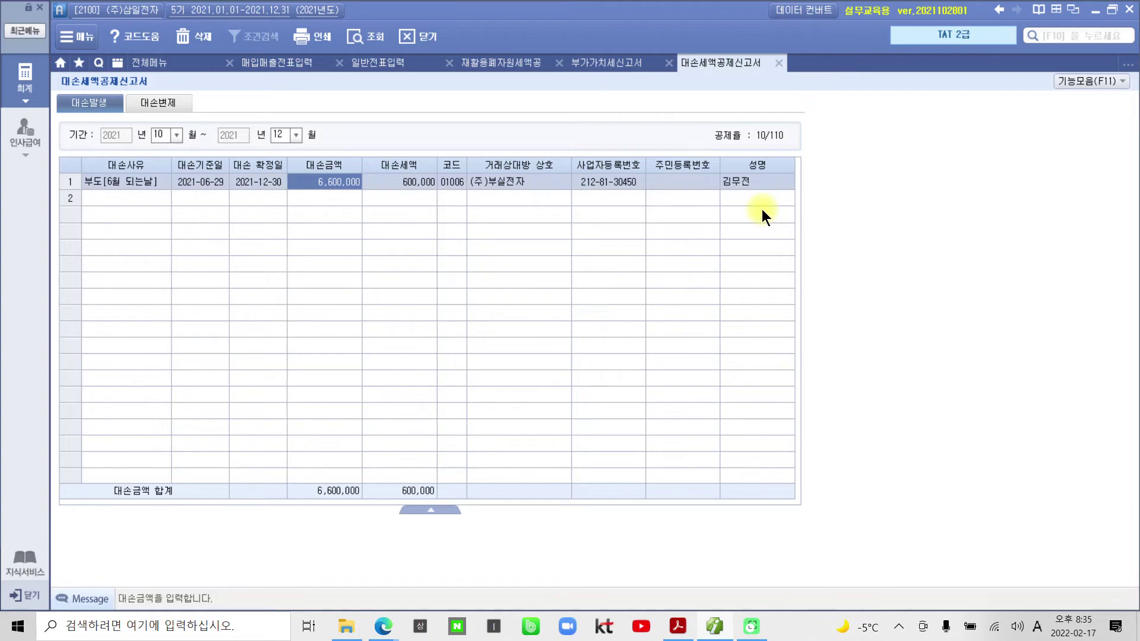
# Circle the period and the first row's 대손사유, dates, 대손금액, 대손세액 and counterparty in blue, then clear the marks.
pyautogui.moveTo(92, 122)
pyautogui.mouseDown()
pyautogui.moveTo(245, 156)
pyautogui.moveTo(161, 106)
pyautogui.mouseUp()
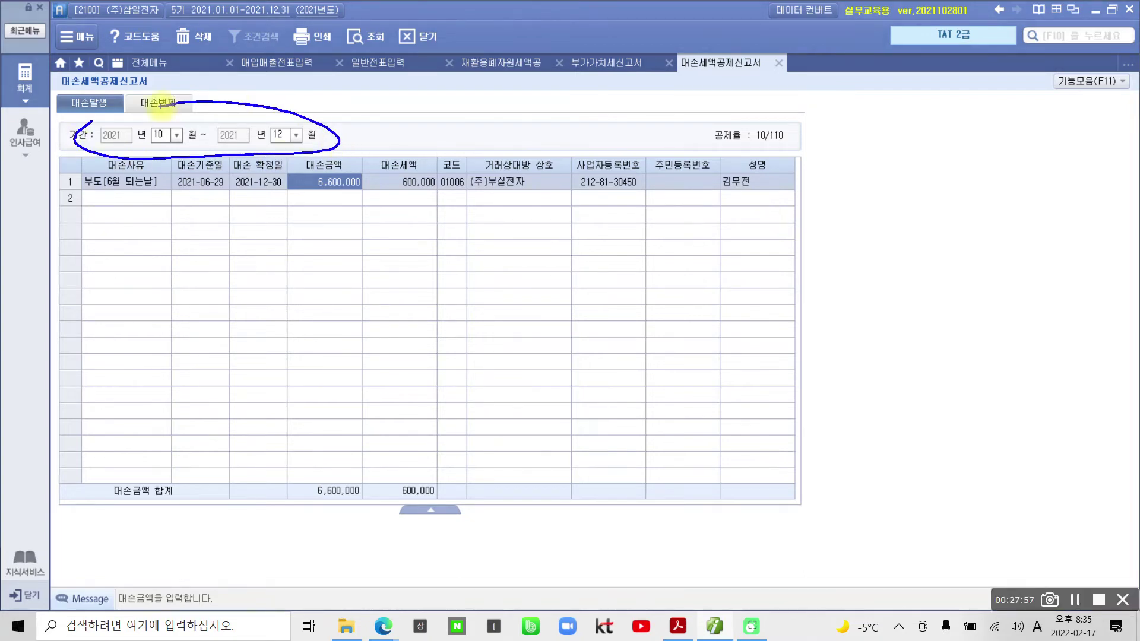
pyautogui.moveTo(78, 199)
pyautogui.mouseDown()
pyautogui.moveTo(126, 188)
pyautogui.moveTo(82, 178)
pyautogui.moveTo(77, 196)
pyautogui.mouseUp()
pyautogui.moveTo(196, 170)
pyautogui.mouseDown()
pyautogui.moveTo(179, 178)
pyautogui.moveTo(215, 193)
pyautogui.moveTo(186, 186)
pyautogui.mouseUp()
pyautogui.moveTo(256, 161)
pyautogui.mouseDown()
pyautogui.moveTo(234, 208)
pyautogui.moveTo(244, 164)
pyautogui.mouseUp()
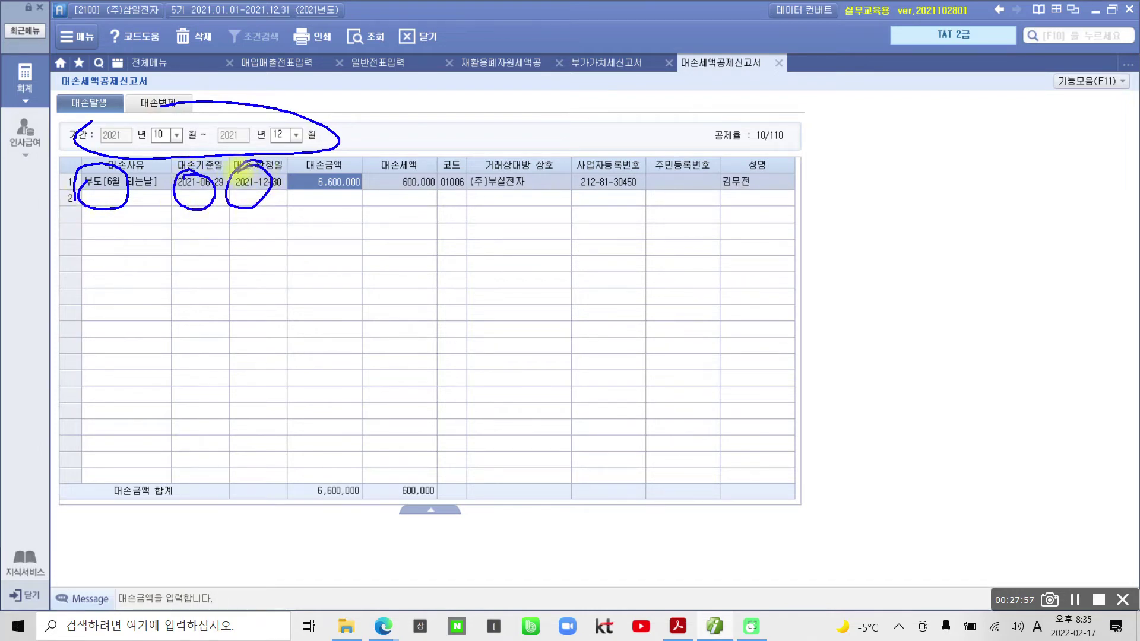
pyautogui.moveTo(341, 171)
pyautogui.mouseDown()
pyautogui.moveTo(331, 191)
pyautogui.moveTo(331, 160)
pyautogui.moveTo(355, 181)
pyautogui.mouseUp()
pyautogui.moveTo(413, 173)
pyautogui.mouseDown()
pyautogui.moveTo(395, 203)
pyautogui.moveTo(394, 178)
pyautogui.moveTo(416, 173)
pyautogui.mouseUp()
pyautogui.moveTo(472, 168)
pyautogui.mouseDown()
pyautogui.moveTo(516, 178)
pyautogui.moveTo(480, 161)
pyautogui.mouseUp()
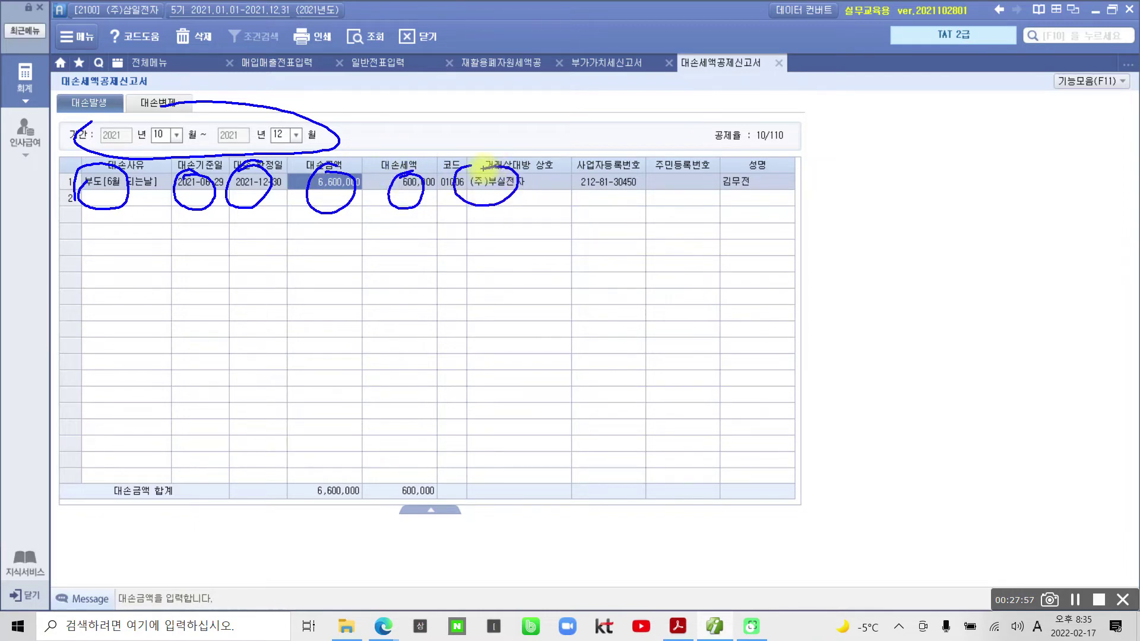
pyautogui.press('Escape')
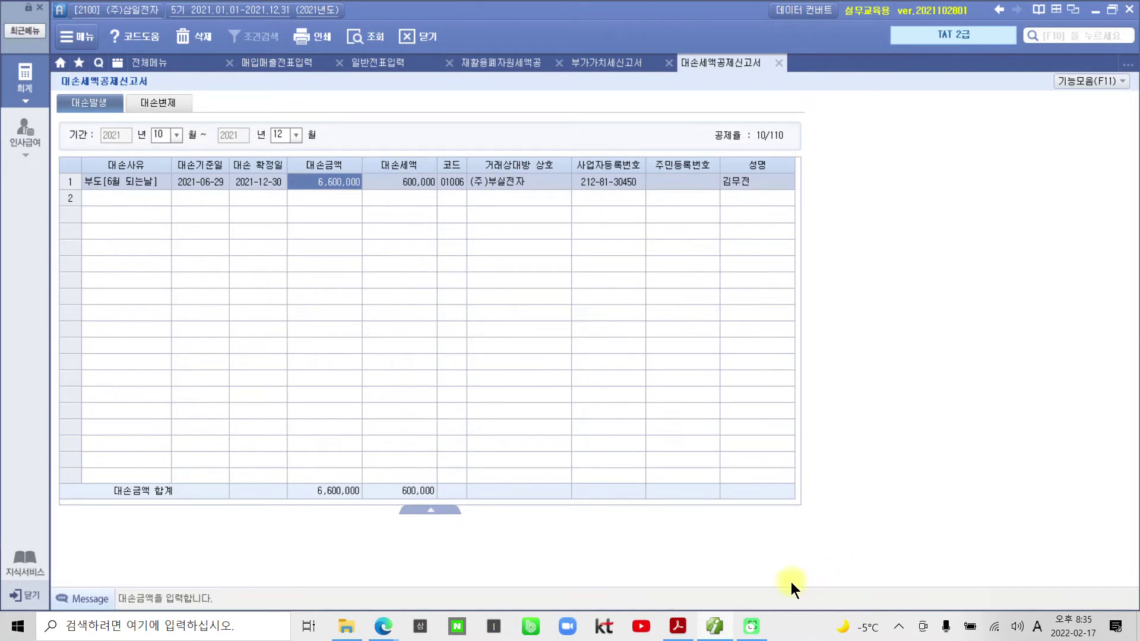
# Circle the 대손세액 total in blue, draw freehand notes beside it, and clear all the marks.
pyautogui.hotkey('ctrl', '2')
pyautogui.moveTo(456, 510)
pyautogui.mouseDown()
pyautogui.moveTo(471, 461)
pyautogui.moveTo(374, 478)
pyautogui.moveTo(448, 445)
pyautogui.moveTo(459, 467)
pyautogui.mouseUp()
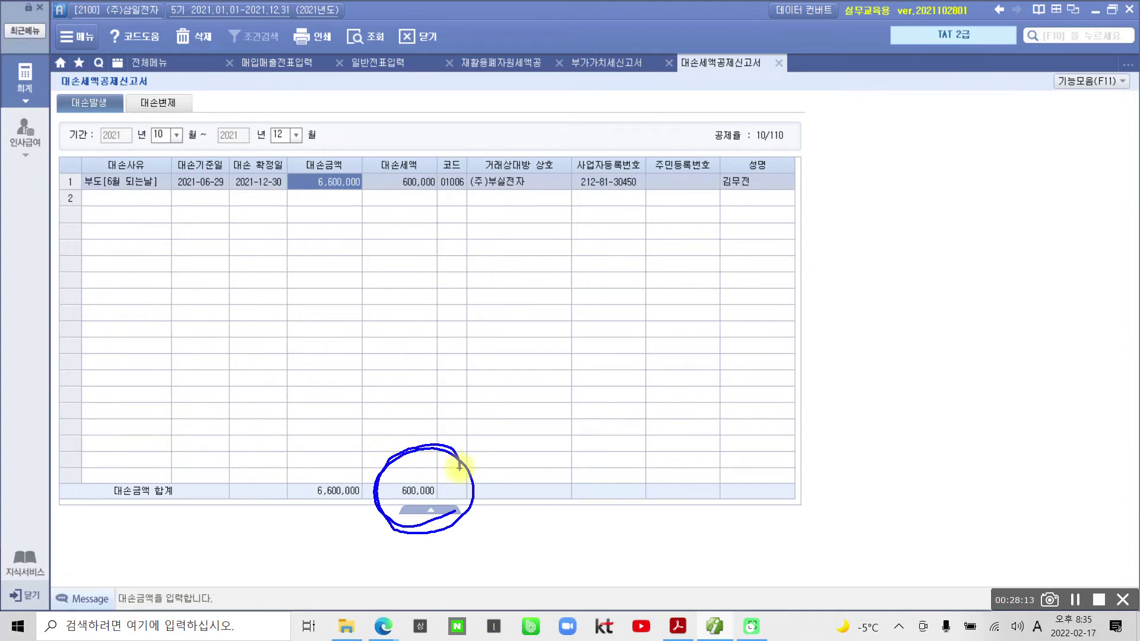
pyautogui.moveTo(536, 467); pyautogui.dragTo(579, 461)
pyautogui.moveTo(638, 395)
pyautogui.mouseDown()
pyautogui.moveTo(621, 412)
pyautogui.moveTo(618, 446)
pyautogui.mouseUp()
pyautogui.moveTo(683, 404)
pyautogui.mouseDown()
pyautogui.moveTo(715, 432)
pyautogui.moveTo(728, 391)
pyautogui.mouseUp()
pyautogui.moveTo(759, 428); pyautogui.dragTo(754, 458)
pyautogui.moveTo(799, 391); pyautogui.dragTo(869, 396)
pyautogui.moveTo(801, 487)
pyautogui.mouseDown()
pyautogui.moveTo(542, 501)
pyautogui.moveTo(893, 449)
pyautogui.moveTo(801, 517)
pyautogui.mouseUp()
pyautogui.press('Escape')
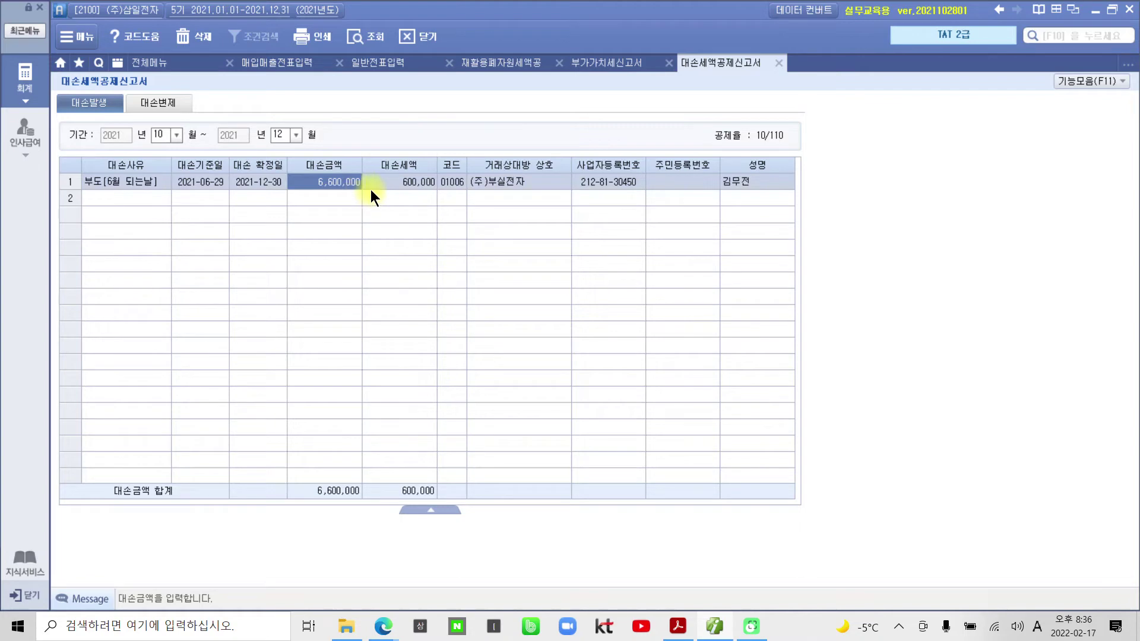
# Open the 부가가치세신고서 and save its July–September 2021 return data.
pyautogui.click(25, 80)
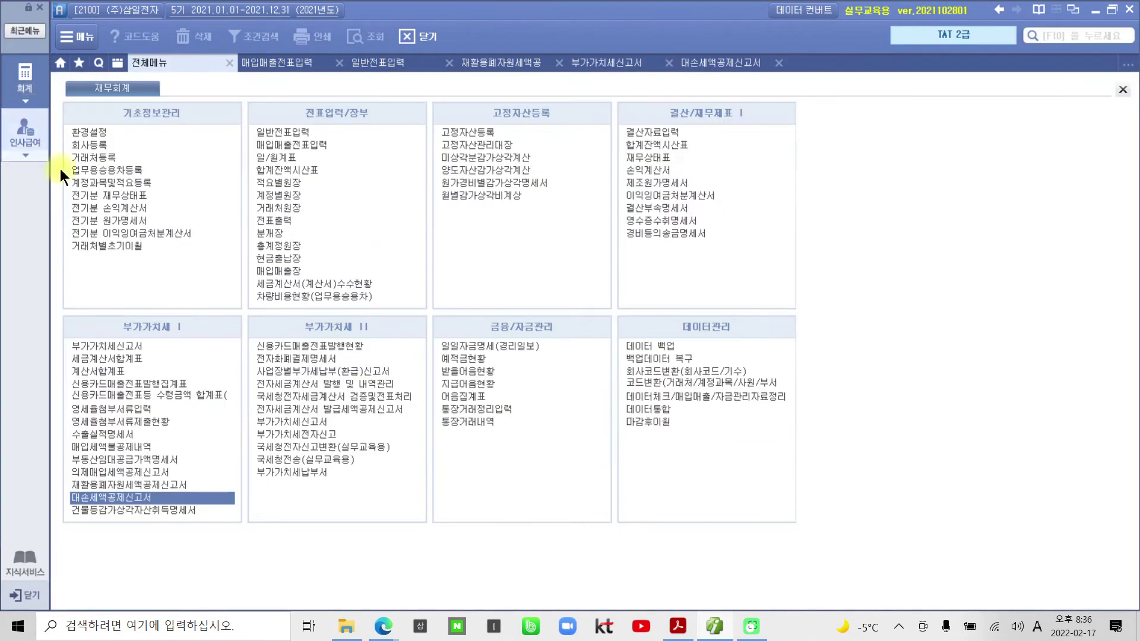
pyautogui.click(116, 343)
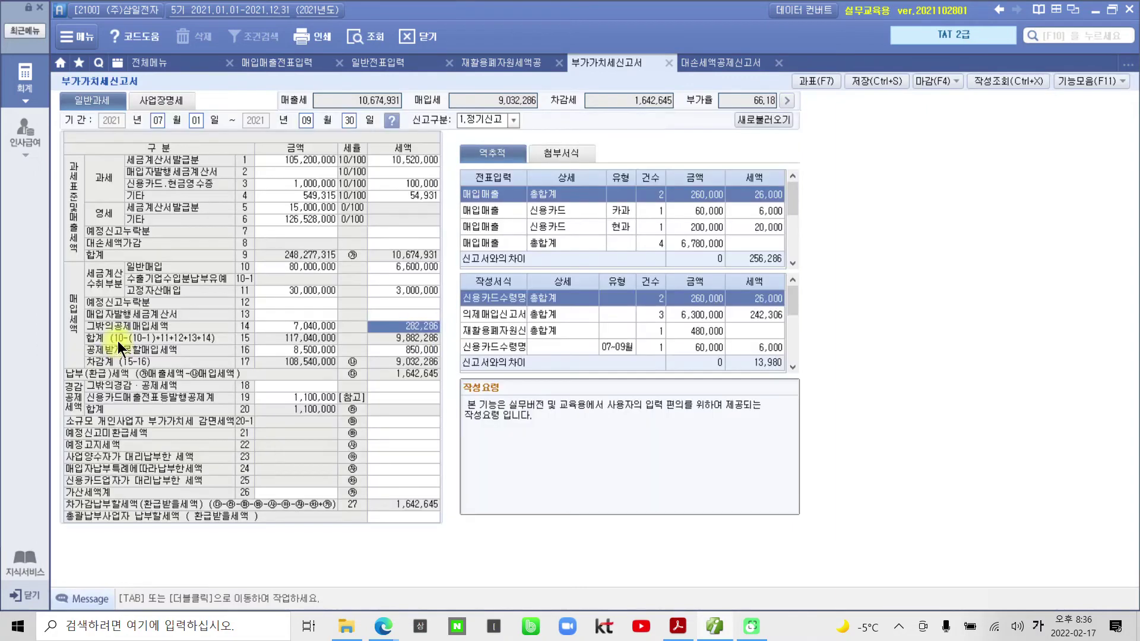
pyautogui.hotkey('ctrl', 's')
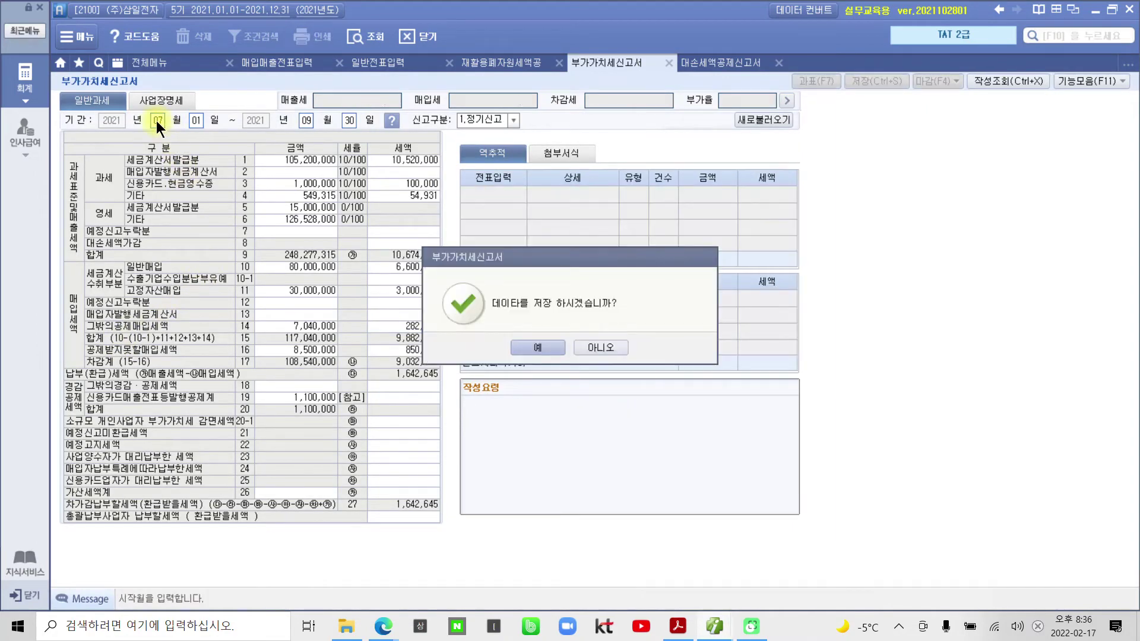
pyautogui.click(515, 347)
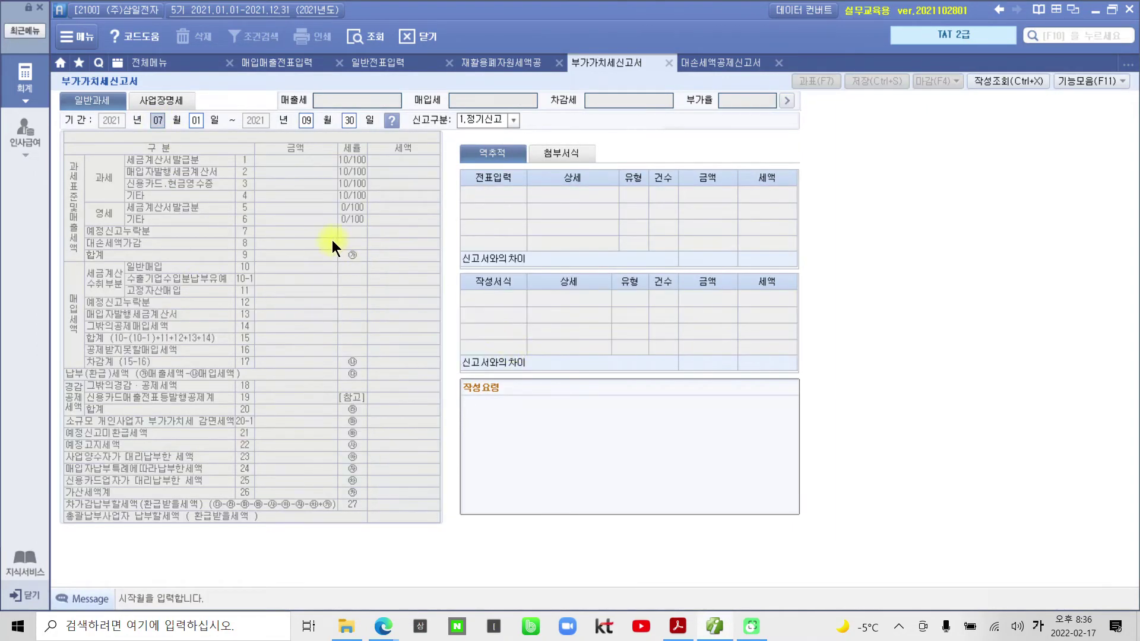
# Load the 부가가치세신고서 for October 1 to December 31, 2021 as a 정기신고.
pyautogui.write('10')
pyautogui.write('12')
pyautogui.press('Return')
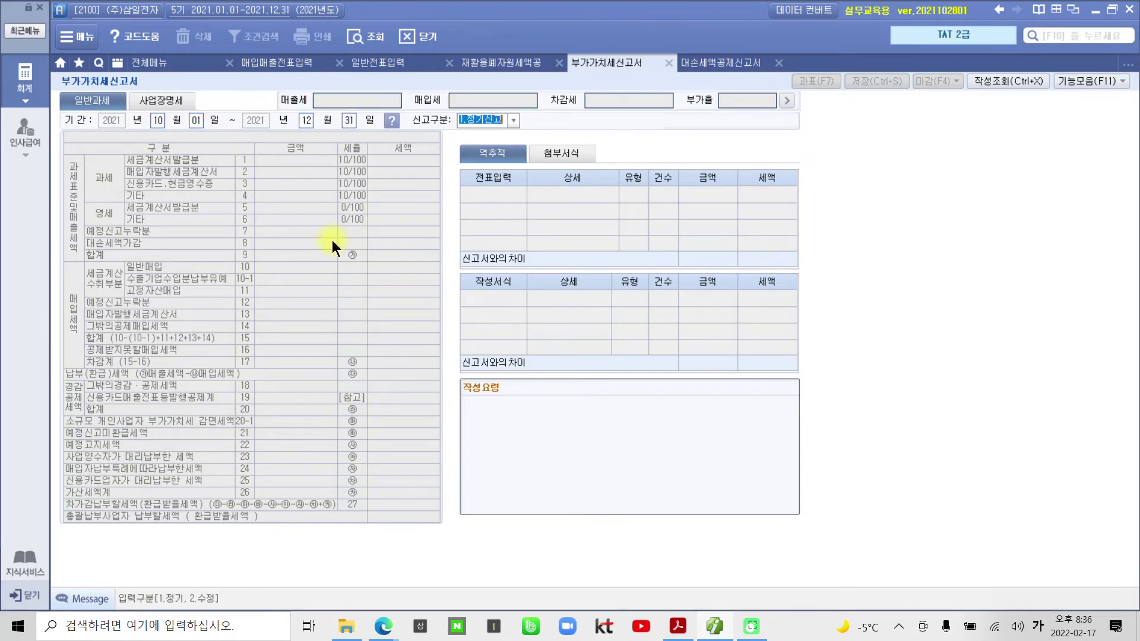
pyautogui.press('Return')
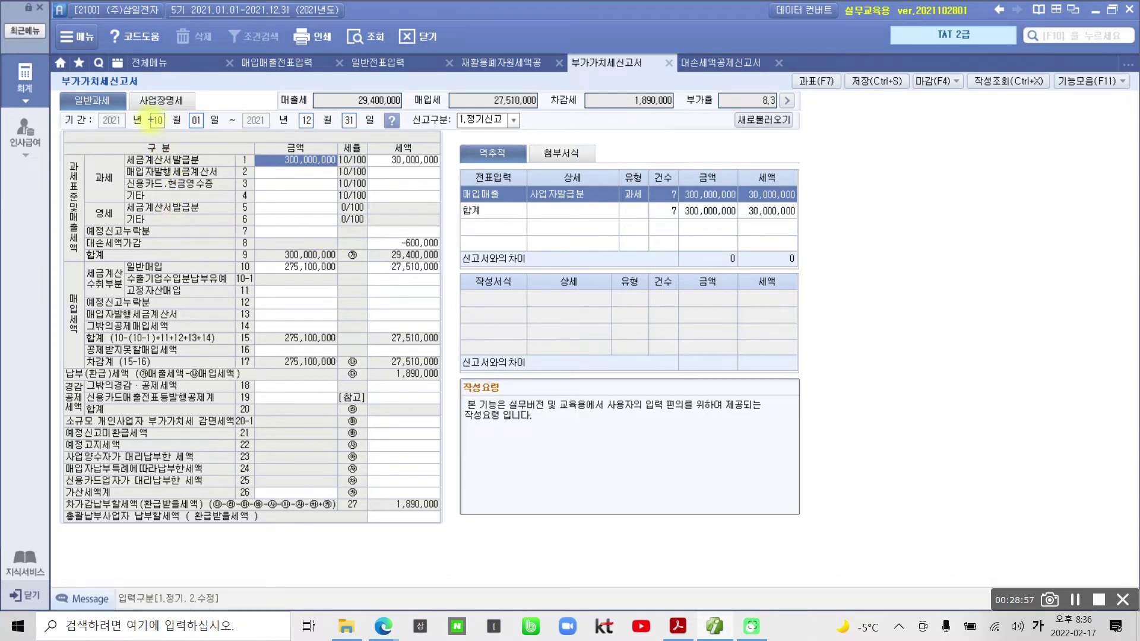
# Mark the return period, the 과세표준및매출세액 section and the 대손세액가감 tax amount in blue.
pyautogui.moveTo(141, 109); pyautogui.dragTo(391, 131)
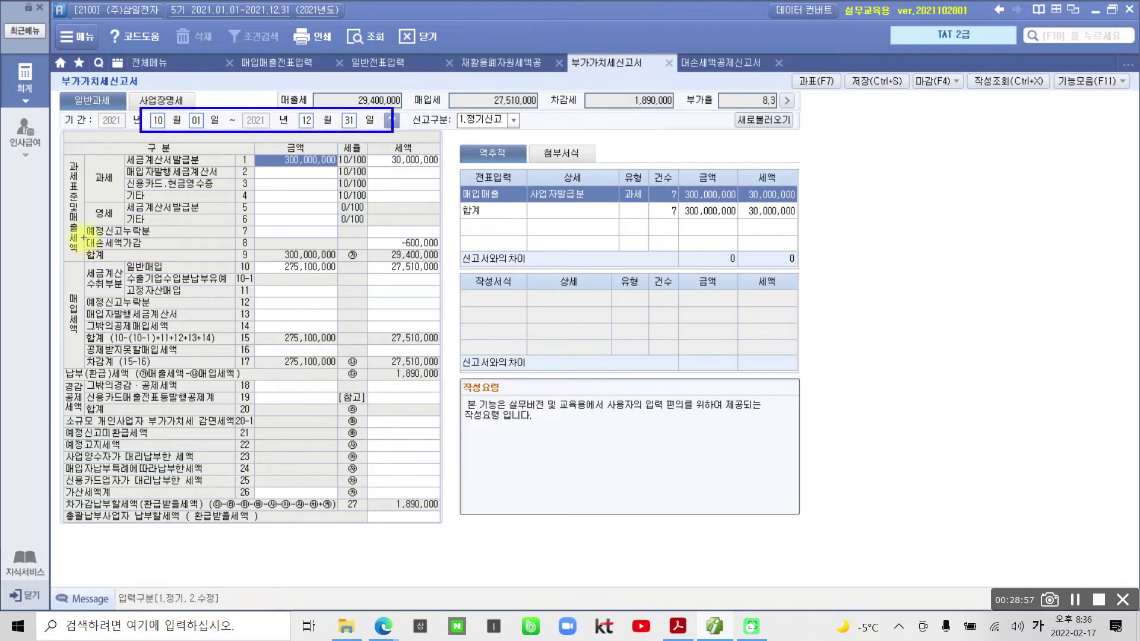
pyautogui.moveTo(64, 153); pyautogui.dragTo(85, 259)
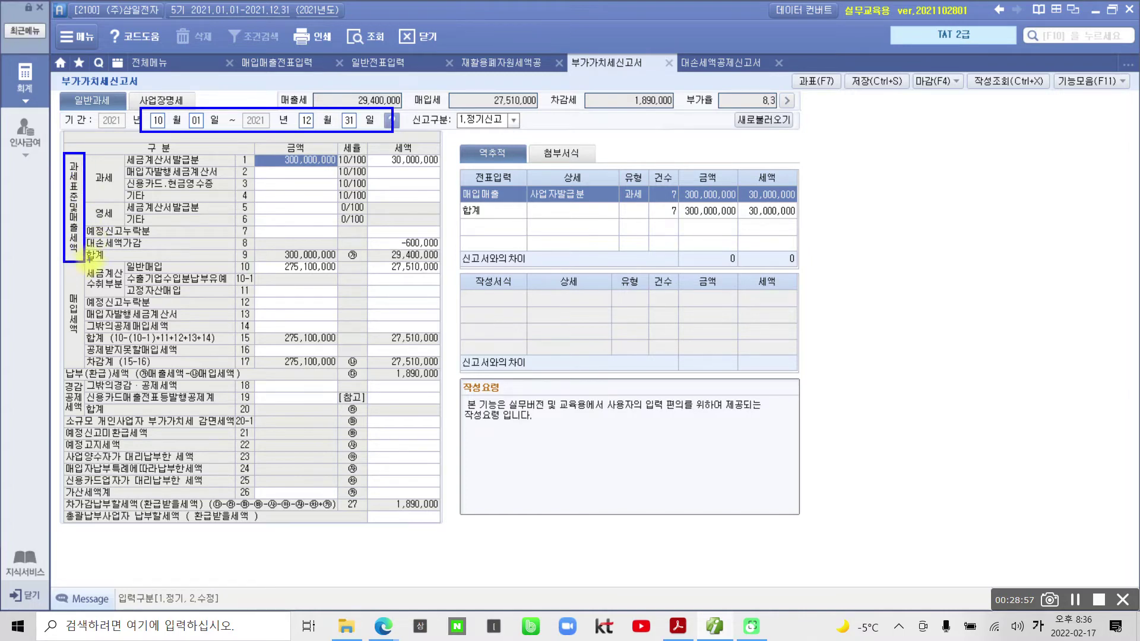
pyautogui.moveTo(225, 251); pyautogui.dragTo(443, 252)
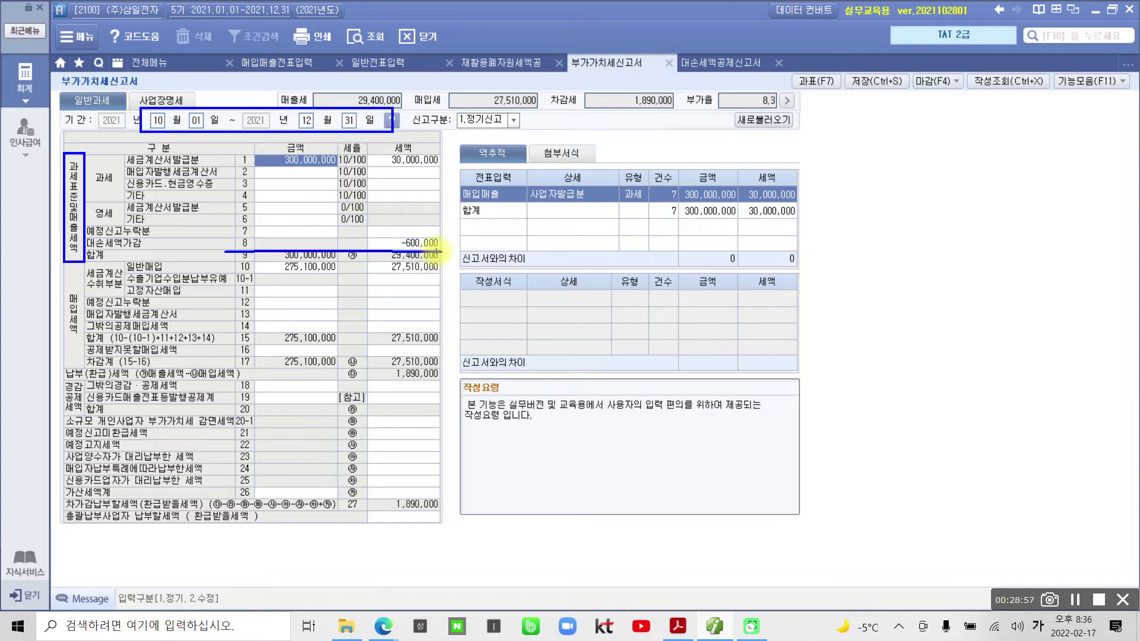
pyautogui.moveTo(437, 249)
pyautogui.mouseDown()
pyautogui.moveTo(373, 244)
pyautogui.moveTo(411, 275)
pyautogui.mouseUp()
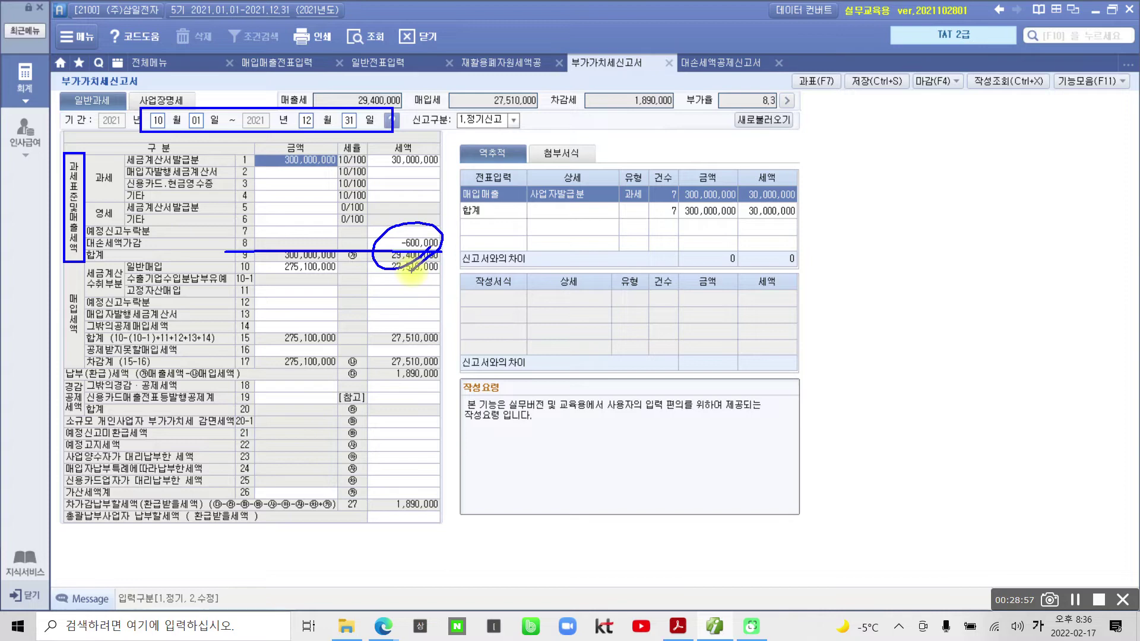
pyautogui.moveTo(411, 275); pyautogui.dragTo(419, 289)
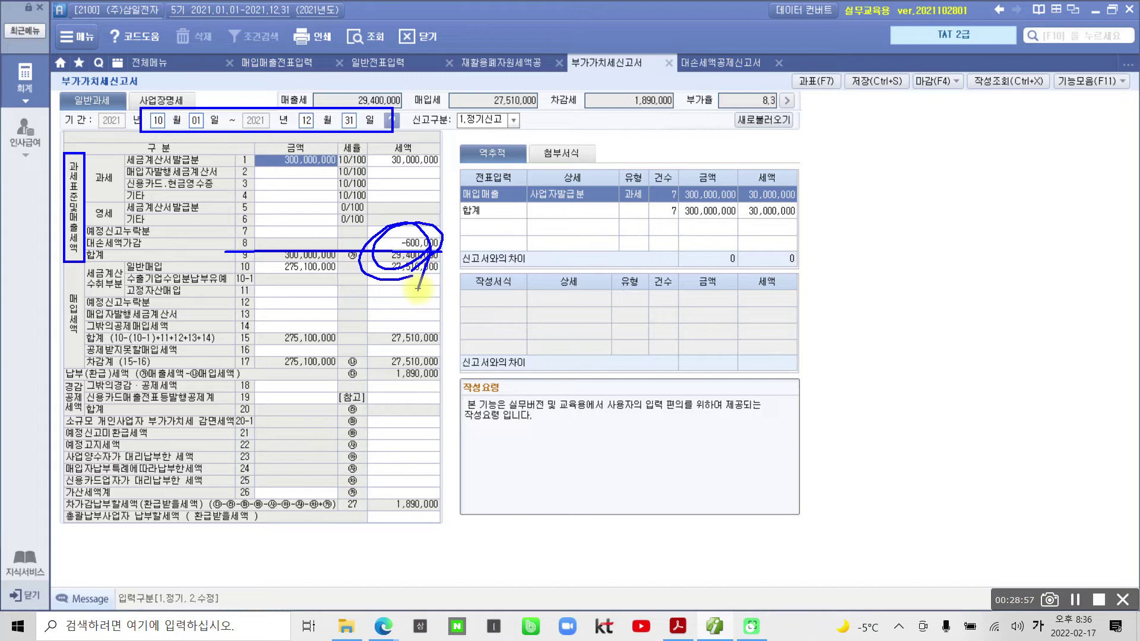
# Draw freehand explanatory notes over the area beside the return form, then clear all annotations.
pyautogui.moveTo(665, 207)
pyautogui.mouseDown()
pyautogui.moveTo(652, 254)
pyautogui.moveTo(726, 244)
pyautogui.mouseUp()
pyautogui.moveTo(762, 176); pyautogui.dragTo(720, 287)
pyautogui.moveTo(758, 224)
pyautogui.mouseDown()
pyautogui.moveTo(779, 269)
pyautogui.moveTo(793, 261)
pyautogui.mouseUp()
pyautogui.moveTo(831, 221); pyautogui.dragTo(833, 223)
pyautogui.moveTo(896, 274)
pyautogui.mouseDown()
pyautogui.moveTo(673, 309)
pyautogui.moveTo(686, 155)
pyautogui.moveTo(894, 274)
pyautogui.mouseUp()
pyautogui.moveTo(831, 297)
pyautogui.mouseDown()
pyautogui.moveTo(925, 292)
pyautogui.moveTo(577, 334)
pyautogui.mouseUp()
pyautogui.moveTo(668, 337); pyautogui.dragTo(704, 392)
pyautogui.moveTo(704, 331); pyautogui.dragTo(703, 456)
pyautogui.moveTo(742, 347); pyautogui.dragTo(719, 373)
pyautogui.moveTo(736, 354); pyautogui.dragTo(760, 373)
pyautogui.moveTo(776, 314); pyautogui.dragTo(778, 380)
pyautogui.moveTo(778, 343); pyautogui.dragTo(811, 334)
pyautogui.moveTo(761, 383); pyautogui.dragTo(743, 390)
pyautogui.moveTo(815, 381)
pyautogui.mouseDown()
pyautogui.moveTo(926, 279)
pyautogui.moveTo(913, 351)
pyautogui.moveTo(1012, 318)
pyautogui.moveTo(985, 401)
pyautogui.moveTo(1063, 309)
pyautogui.moveTo(1060, 356)
pyautogui.moveTo(1096, 383)
pyautogui.moveTo(644, 442)
pyautogui.moveTo(710, 481)
pyautogui.moveTo(769, 496)
pyautogui.moveTo(832, 479)
pyautogui.moveTo(832, 499)
pyautogui.moveTo(858, 516)
pyautogui.moveTo(885, 505)
pyautogui.moveTo(917, 433)
pyautogui.moveTo(950, 460)
pyautogui.moveTo(962, 505)
pyautogui.moveTo(1003, 440)
pyautogui.moveTo(1045, 451)
pyautogui.moveTo(1069, 392)
pyautogui.moveTo(1076, 473)
pyautogui.moveTo(1092, 475)
pyautogui.moveTo(957, 501)
pyautogui.moveTo(896, 573)
pyautogui.moveTo(910, 580)
pyautogui.moveTo(979, 537)
pyautogui.moveTo(1033, 534)
pyautogui.moveTo(1040, 582)
pyautogui.mouseUp()
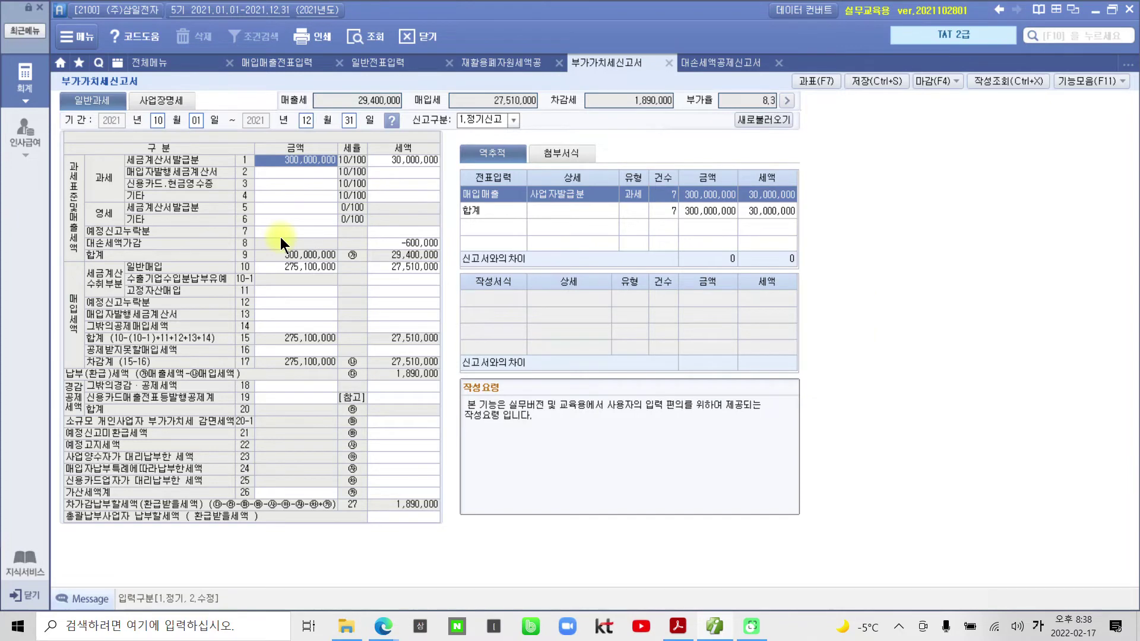
# Open the 합계잔액시산표 as of December 30, 2021 and examine the 외상매출금 row and its 대손충당금.
pyautogui.click(156, 63)
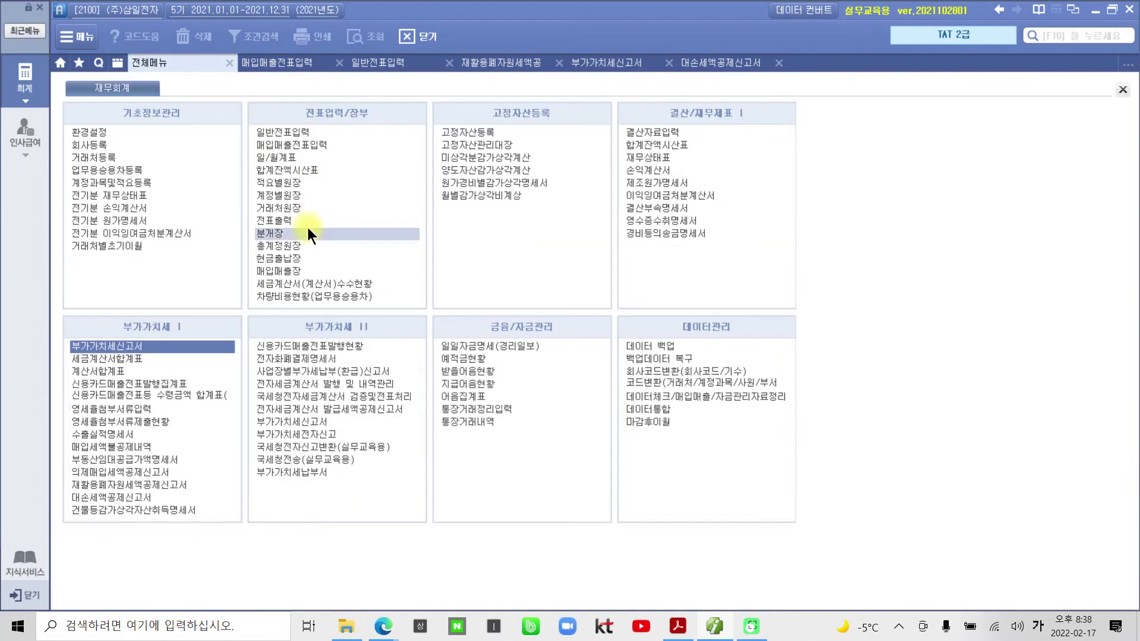
pyautogui.click(295, 168)
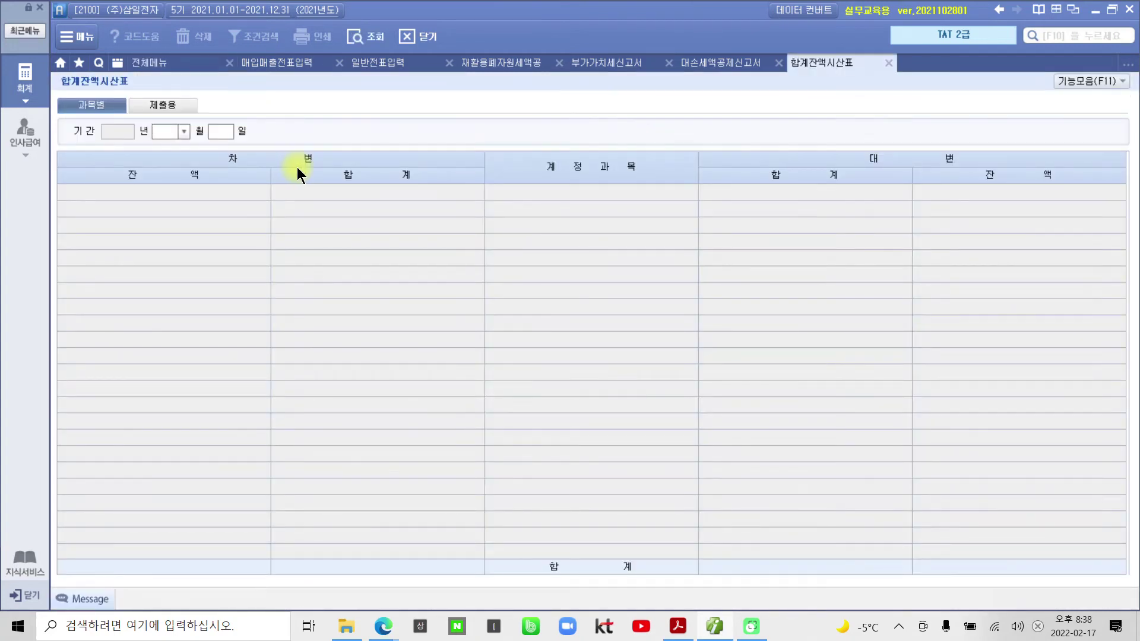
pyautogui.write('12')
pyautogui.press('Return')
pyautogui.write('30')
pyautogui.press('Return')
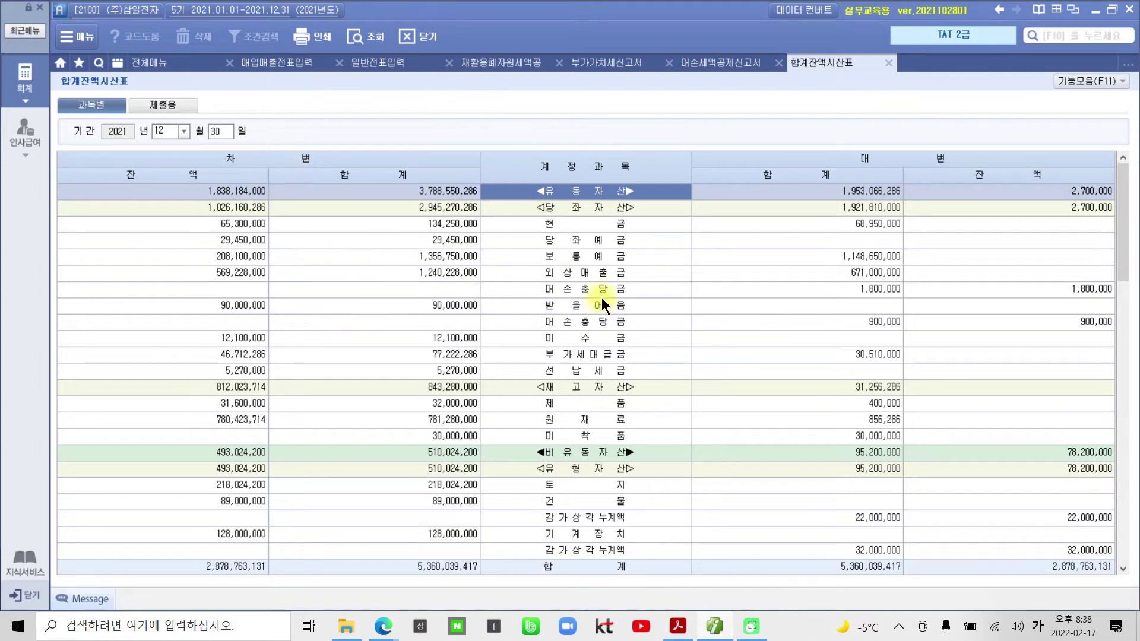
pyautogui.click(599, 273)
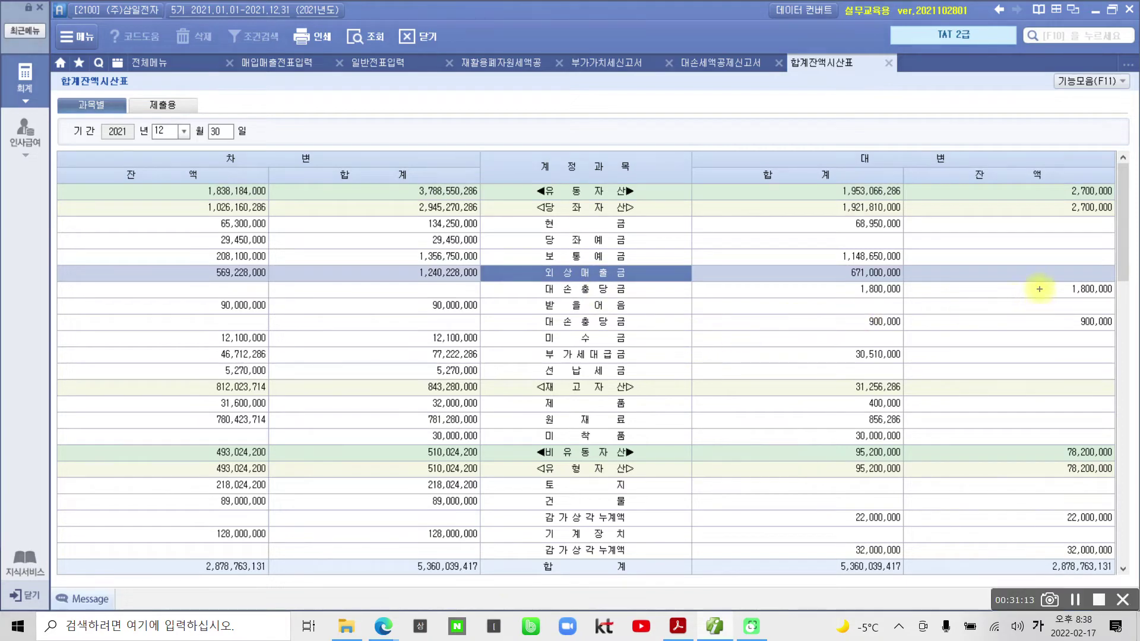
# Box and circle in blue the credit balance of the 대손충당금 row under 외상매출금 in the 합계잔액시산표.
pyautogui.moveTo(1046, 273); pyautogui.dragTo(1127, 300)
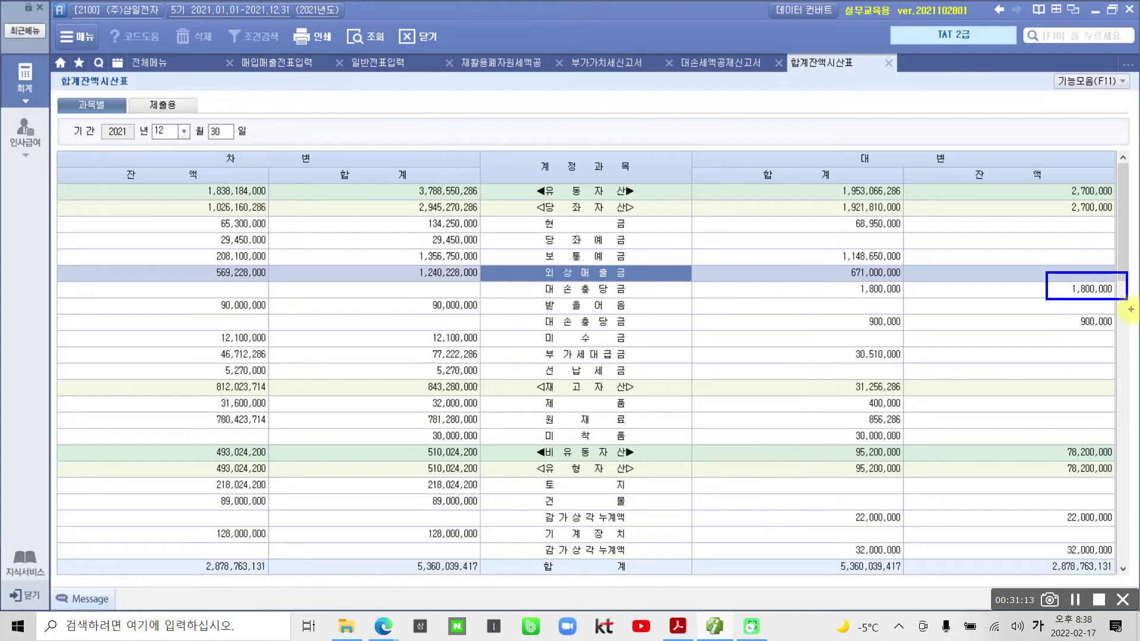
pyautogui.moveTo(1130, 309)
pyautogui.mouseDown()
pyautogui.moveTo(1051, 259)
pyautogui.moveTo(1122, 287)
pyautogui.moveTo(1093, 307)
pyautogui.mouseUp()
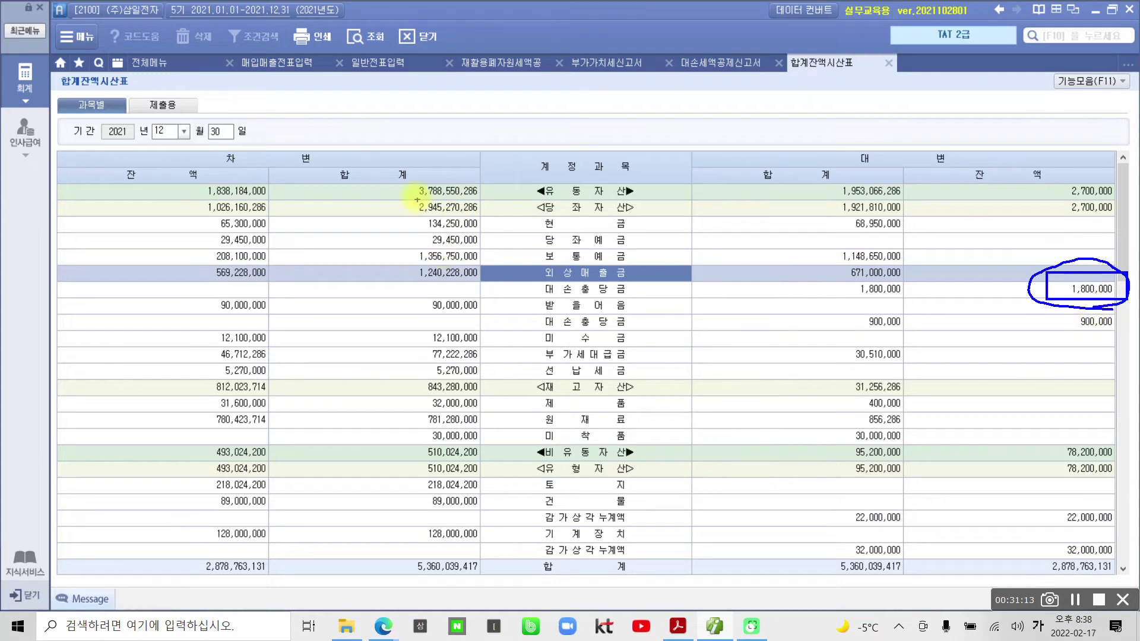
# Load the 일반전표입력 screen for December 30, 2021 and mark its date area.
pyautogui.click(406, 65)
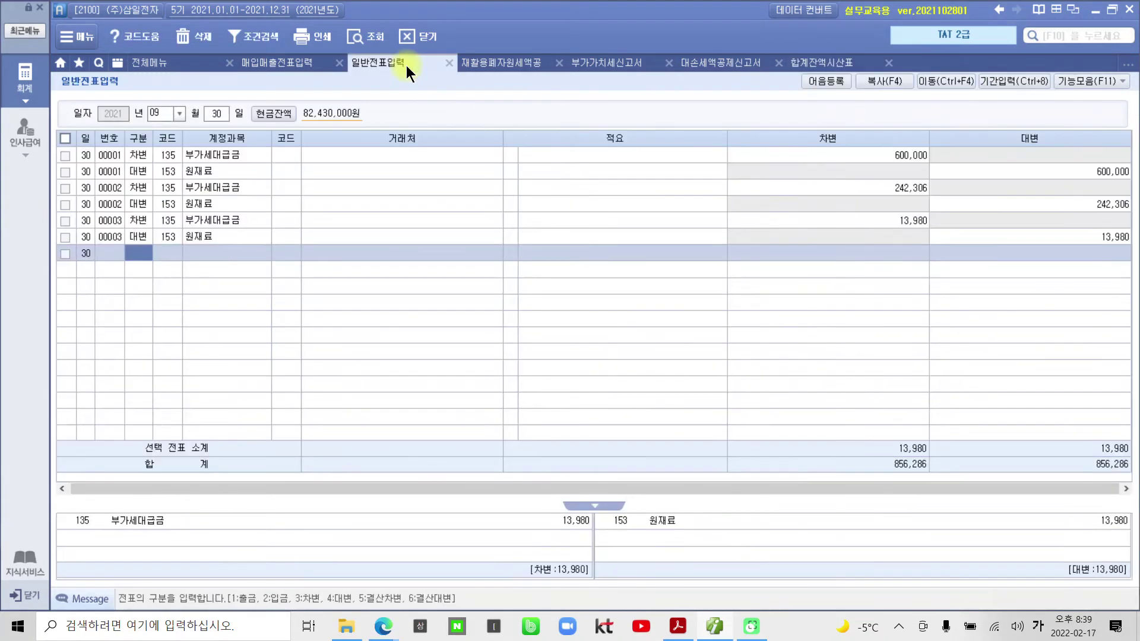
pyautogui.write('12')
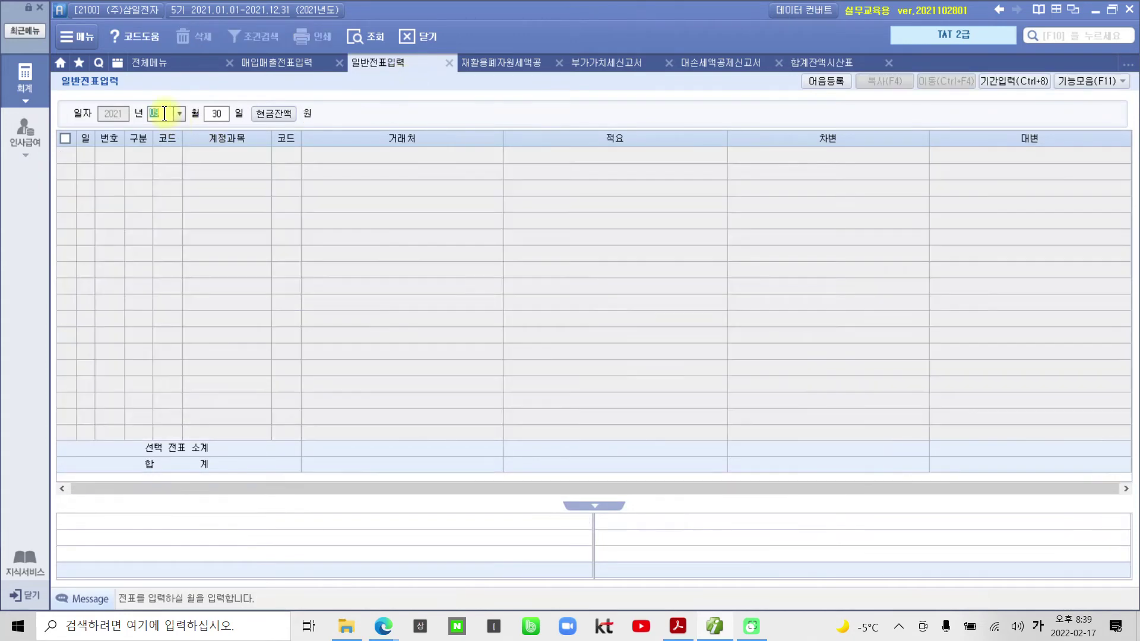
pyautogui.press('Return')
pyautogui.write('30')
pyautogui.press('Return')
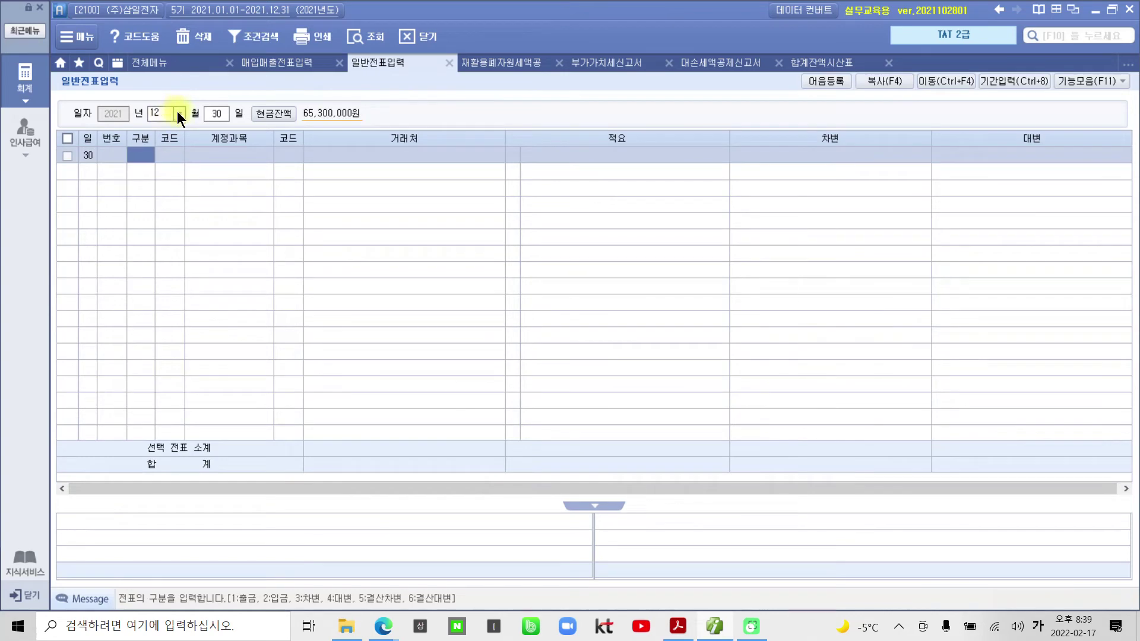
pyautogui.moveTo(74, 94)
pyautogui.mouseDown()
pyautogui.moveTo(245, 143)
pyautogui.moveTo(389, 141)
pyautogui.mouseUp()
# Enter a credit (대변) line for 외상매출금 (108) with 거래처 (주)부실전자 and the amount 6,600,000.
pyautogui.write('4')
pyautogui.press('Return')
pyautogui.write('108')
pyautogui.press('Return')
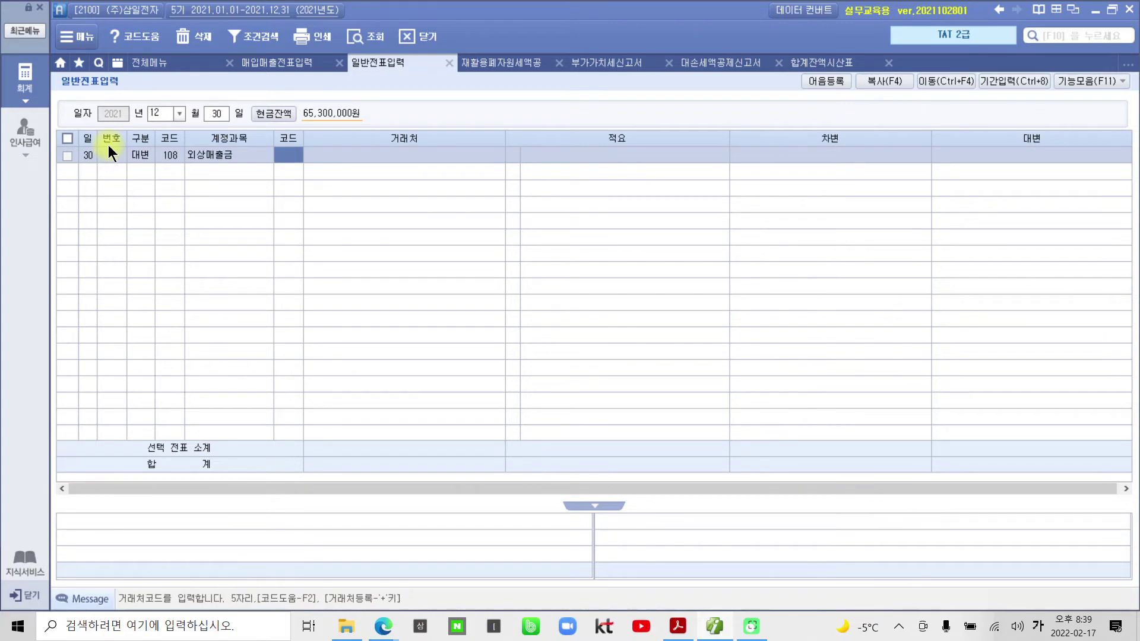
pyautogui.write('1006')
pyautogui.press('Return')
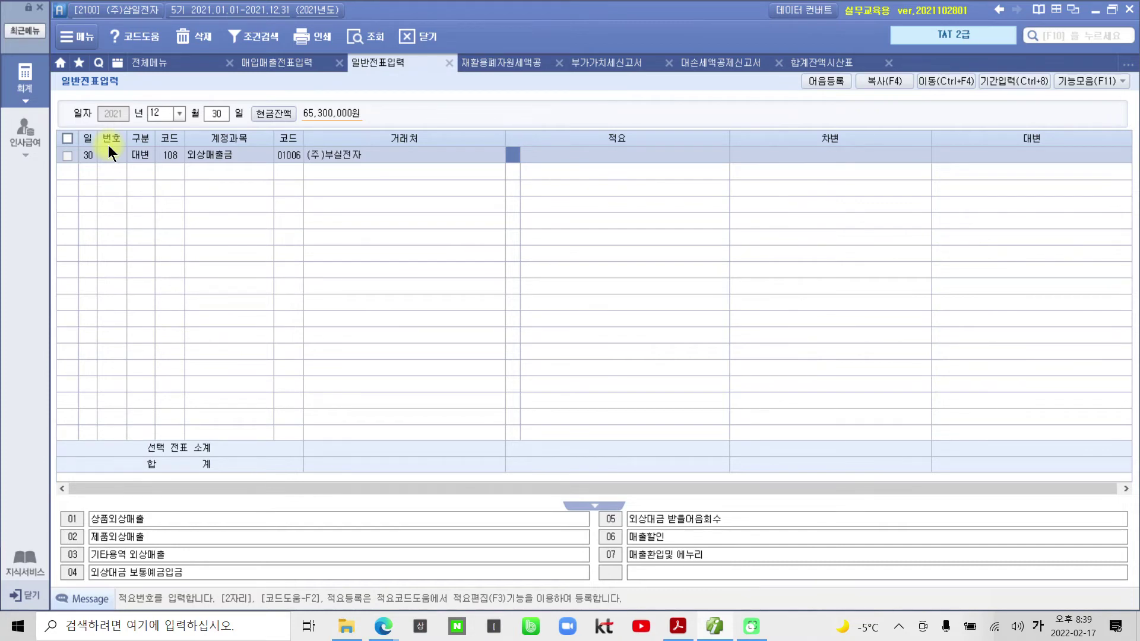
pyautogui.press('Return')
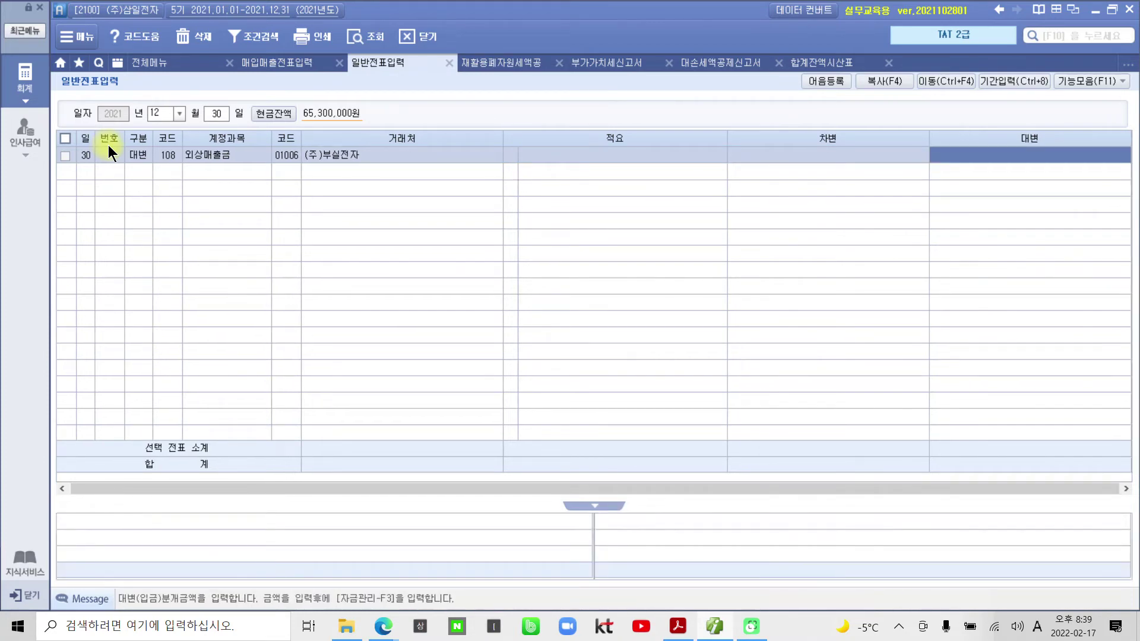
pyautogui.write('6,600,000')
pyautogui.press('Return')
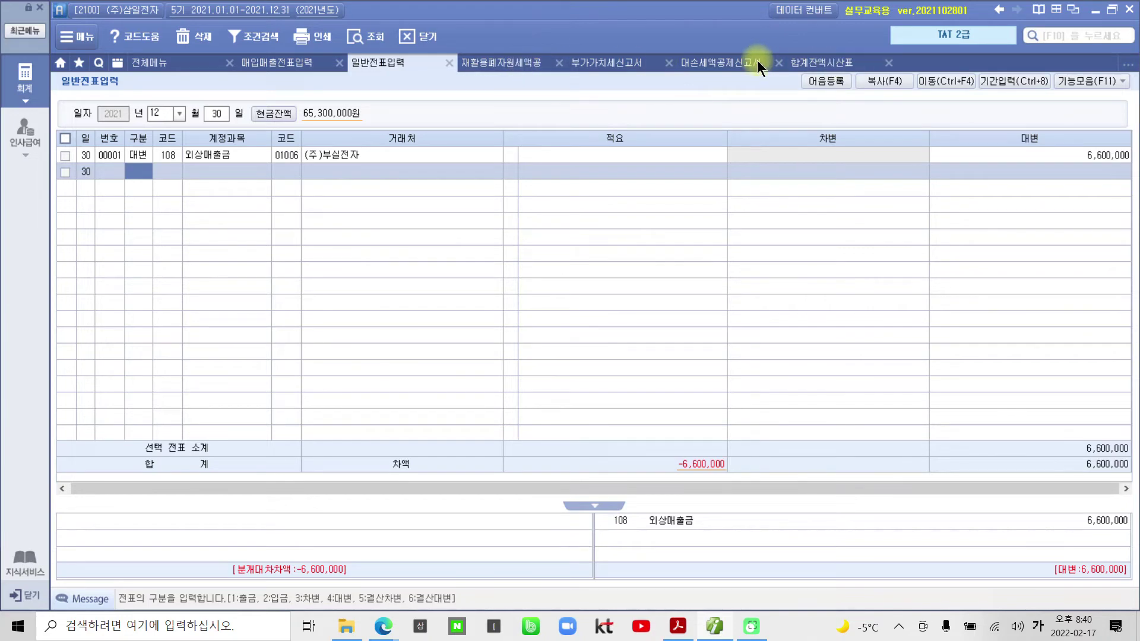
# Recheck the 대손충당금 balance in the 합계잔액시산표 and add a debit (차변) line for 대손충당금 (109) of 1,800,000 to the voucher.
pyautogui.click(799, 63)
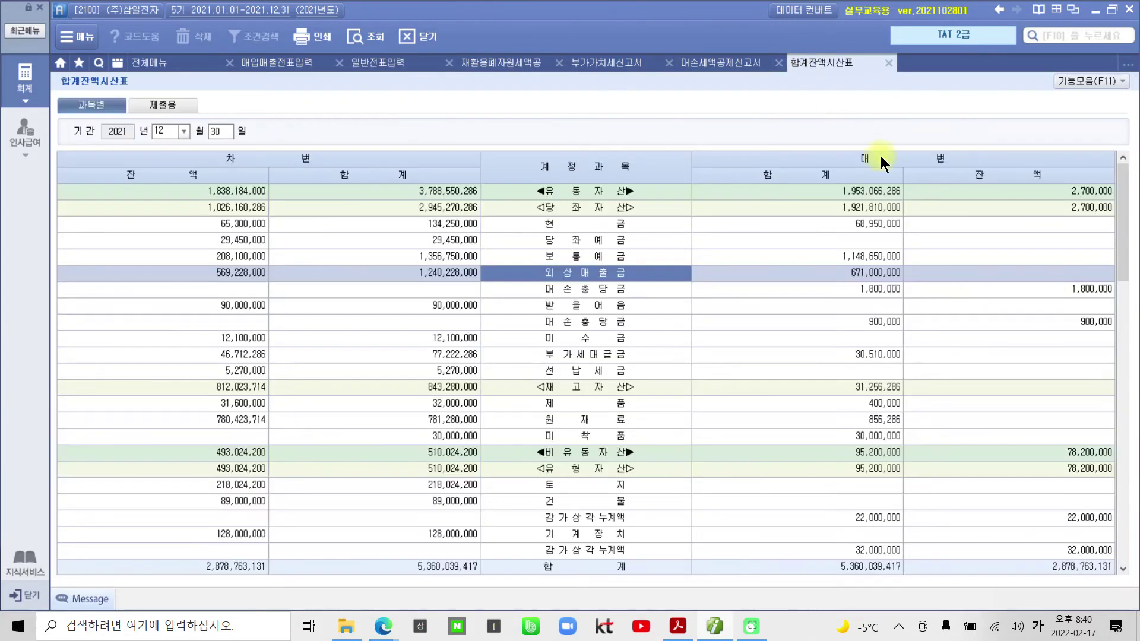
pyautogui.click(387, 62)
pyautogui.write('3')
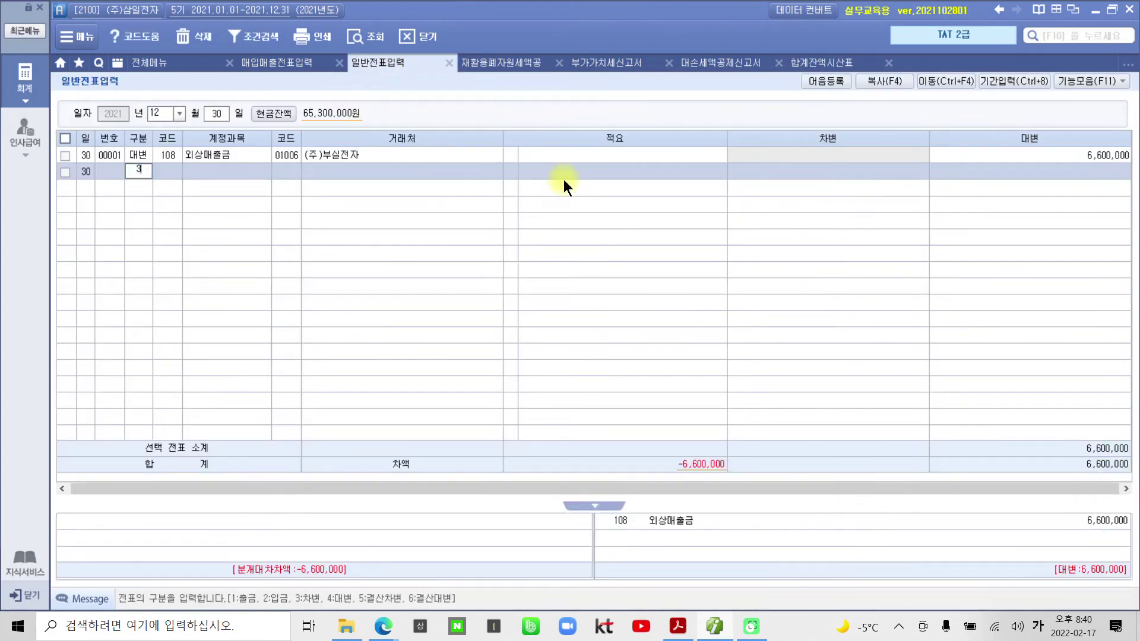
pyautogui.press('Return')
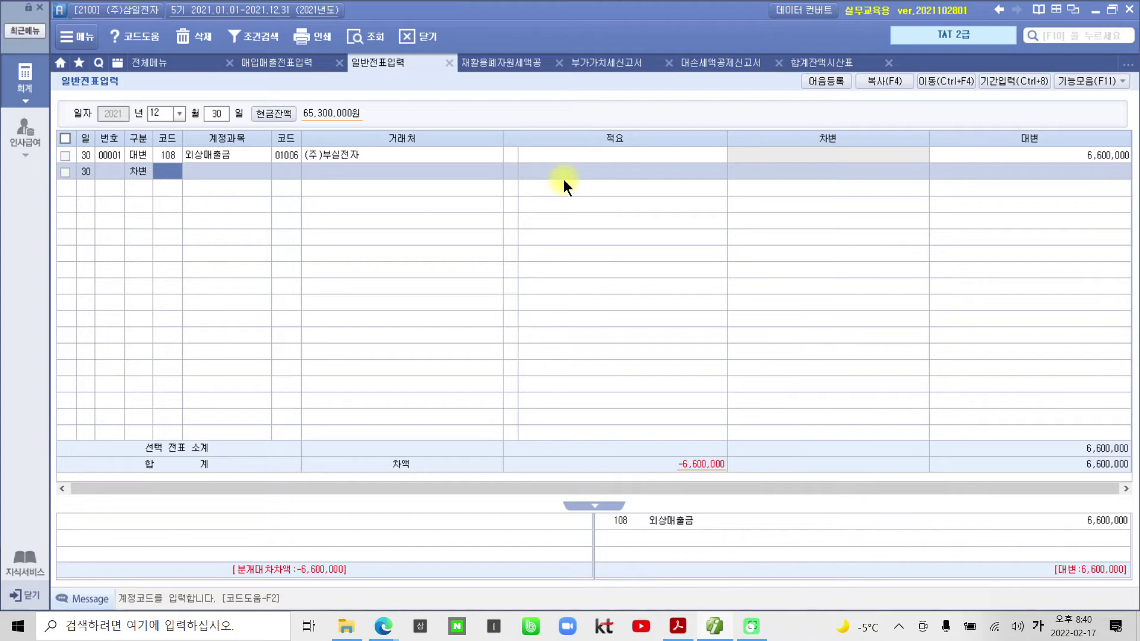
pyautogui.write('109')
pyautogui.press('Return')
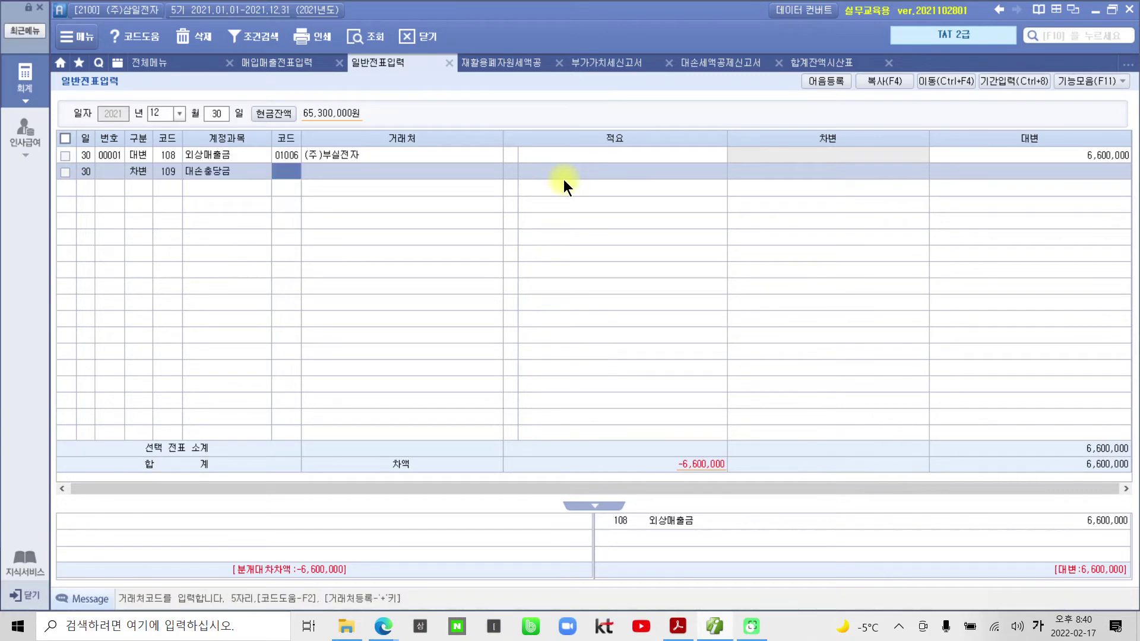
pyautogui.press('Return')
pyautogui.press('Return')
pyautogui.press('Return')
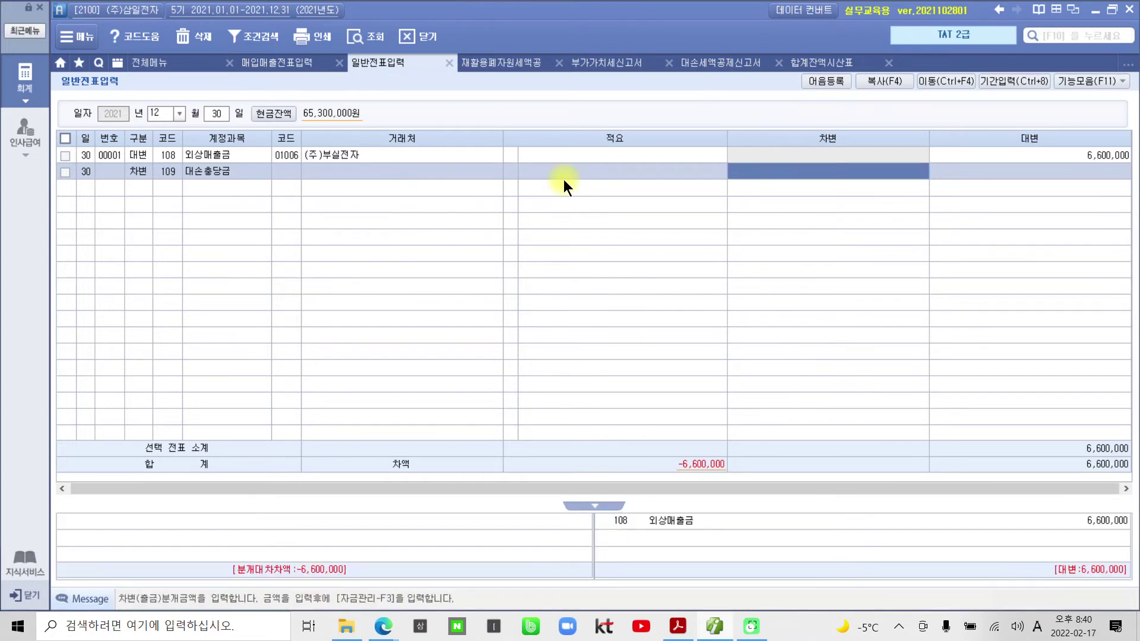
pyautogui.write('1800000')
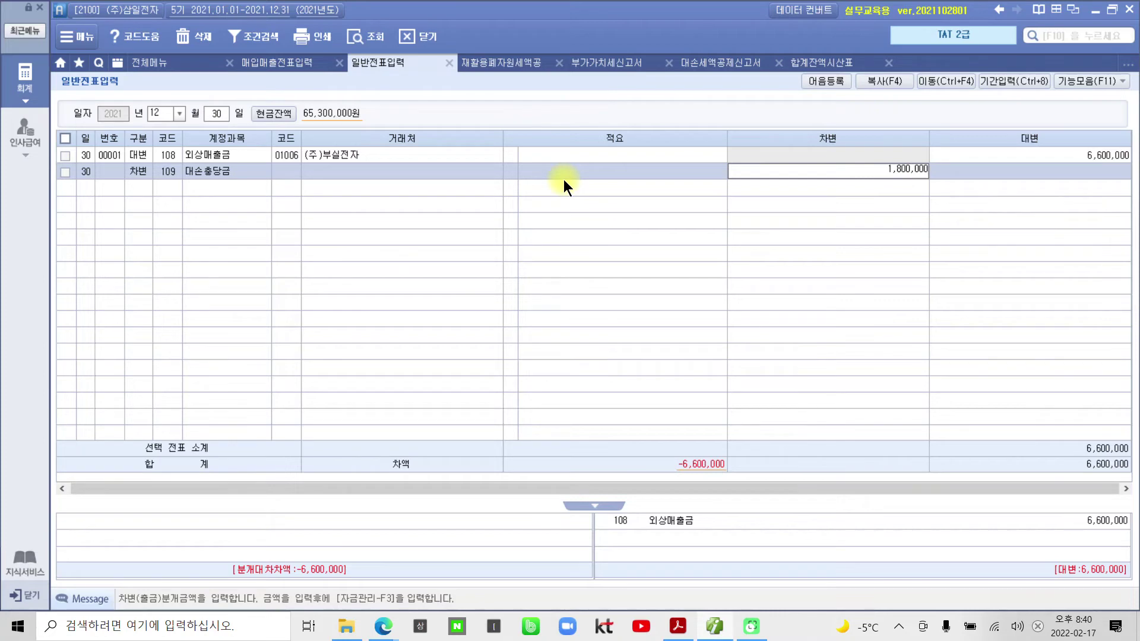
pyautogui.press('Return')
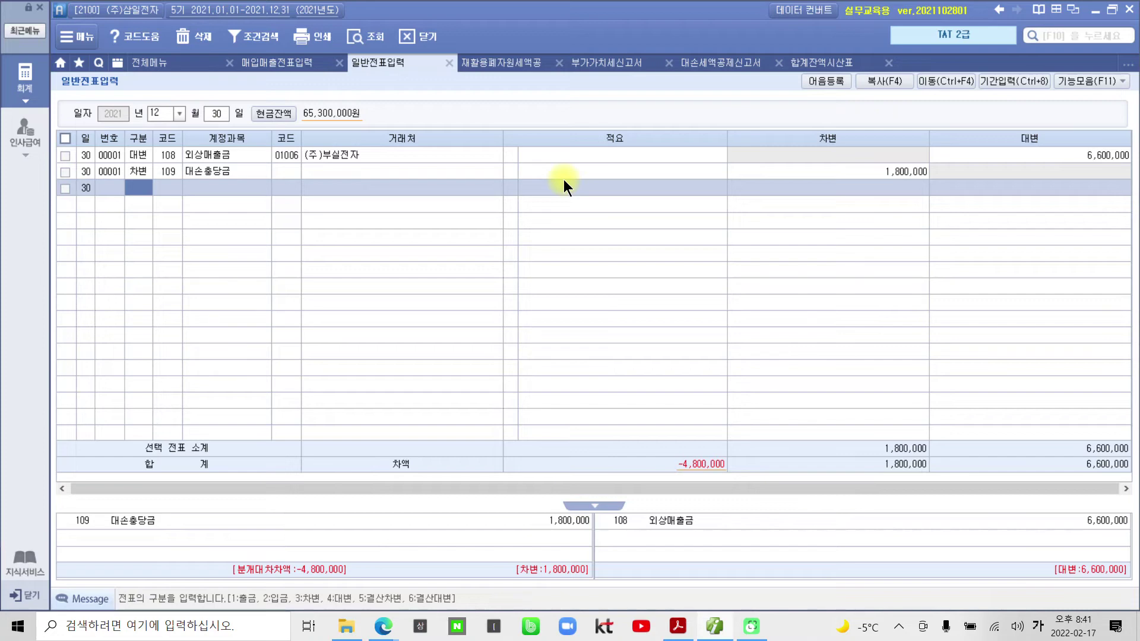
# Add a debit line for 부가세예수금 (255) with the amount 600,000 and no 거래처.
pyautogui.write('3')
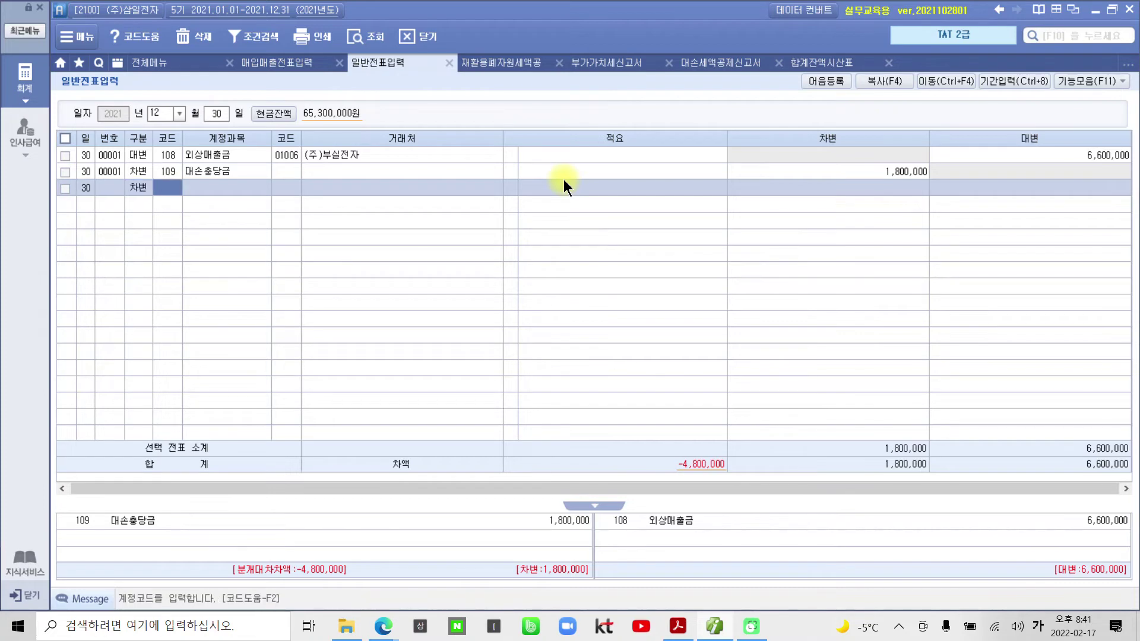
pyautogui.write('부가')
pyautogui.press('Return')
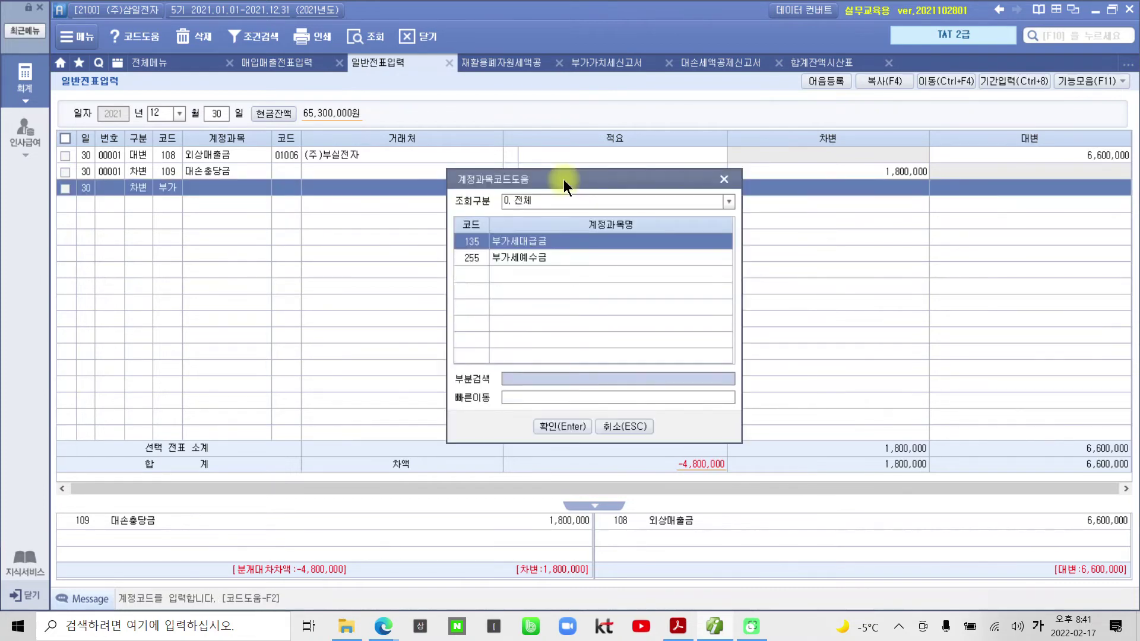
pyautogui.press('Down')
pyautogui.press('Return')
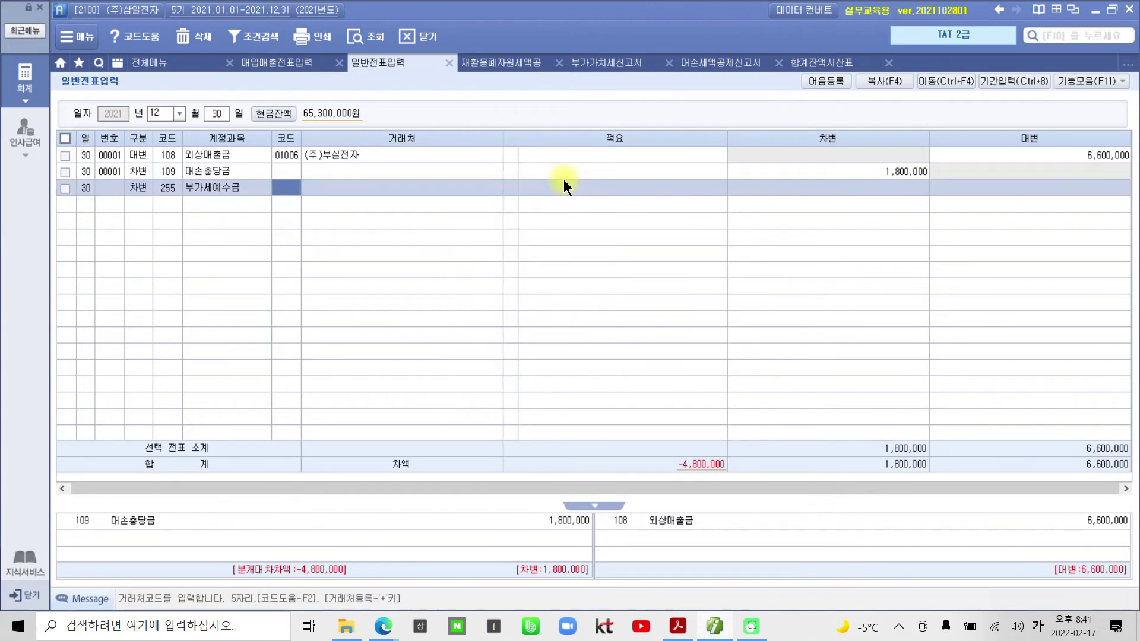
pyautogui.press('Return')
pyautogui.press('Return')
pyautogui.press('Return')
pyautogui.press('Return')
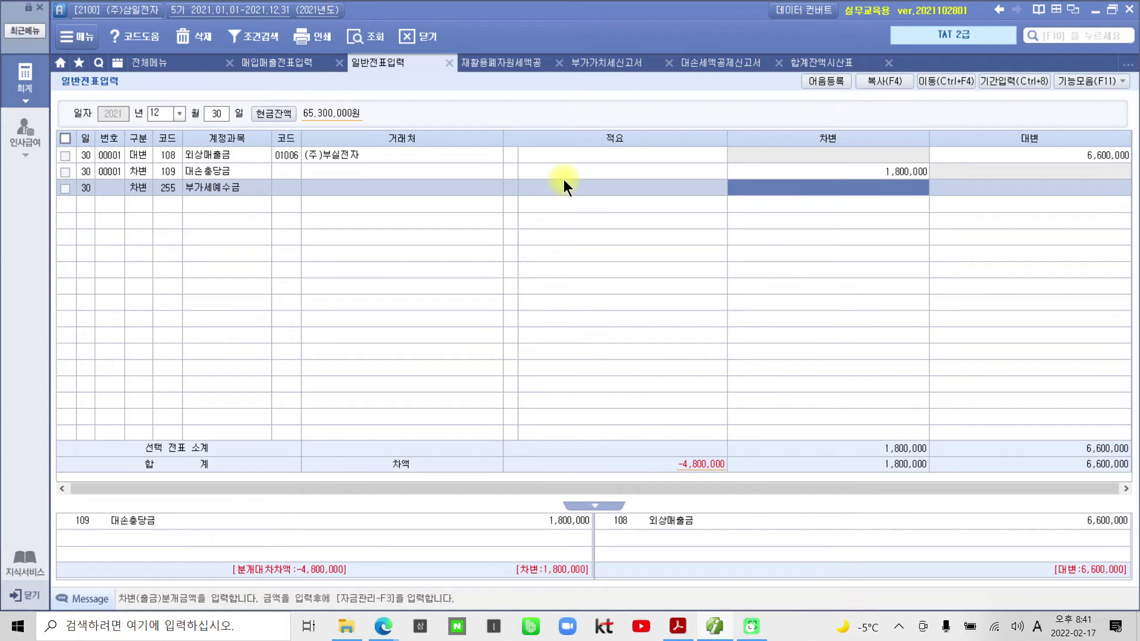
pyautogui.write('6000000')
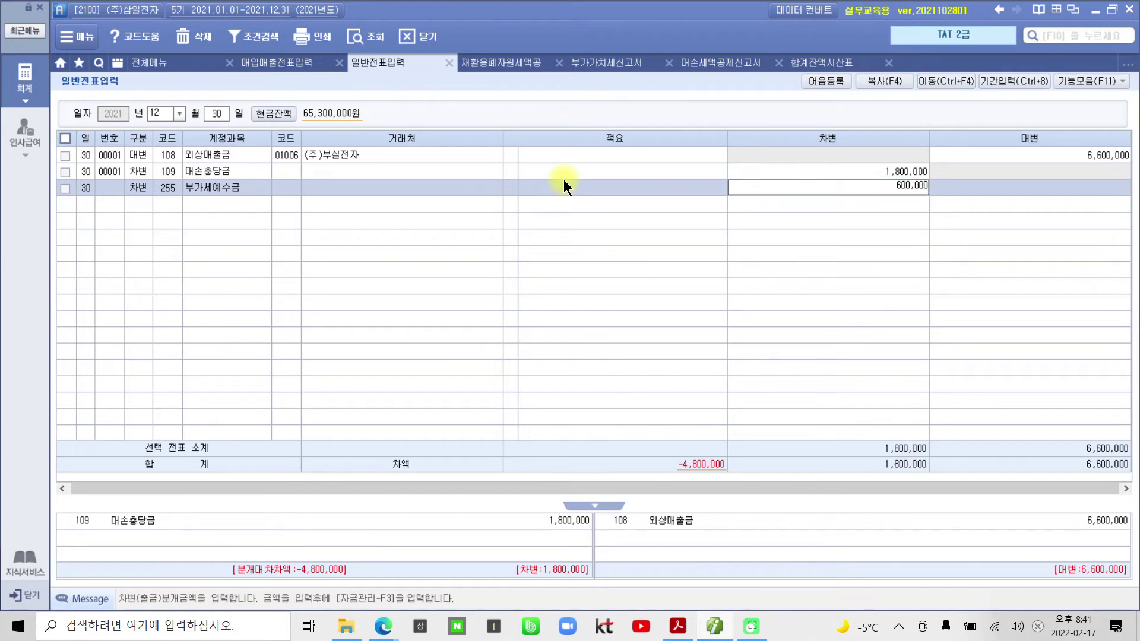
pyautogui.press('Return')
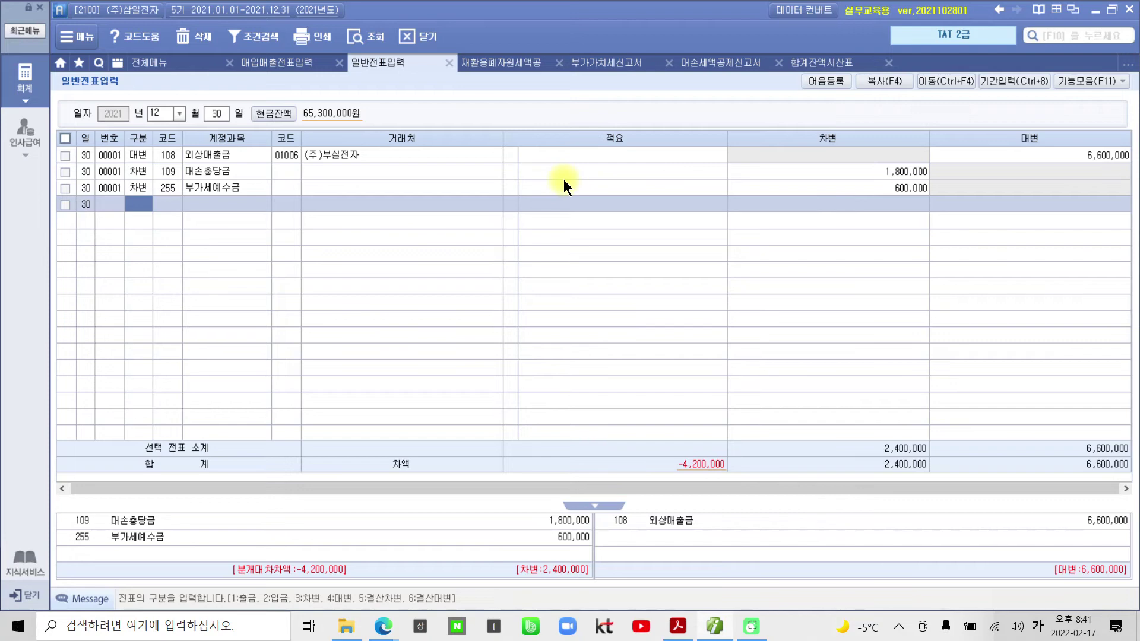
# Mark the voucher's remaining difference in blue and add a debit line for 대손상각비 (835) with the amount 4,200,000.
pyautogui.write('3')
pyautogui.press('Return')
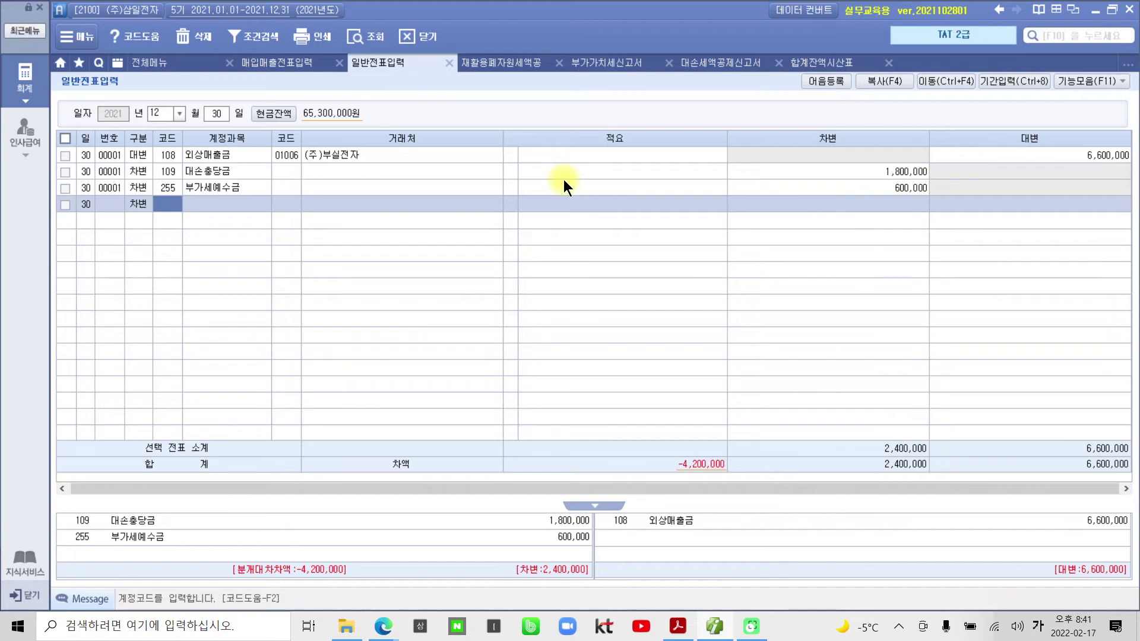
pyautogui.write('대손')
pyautogui.press('Return')
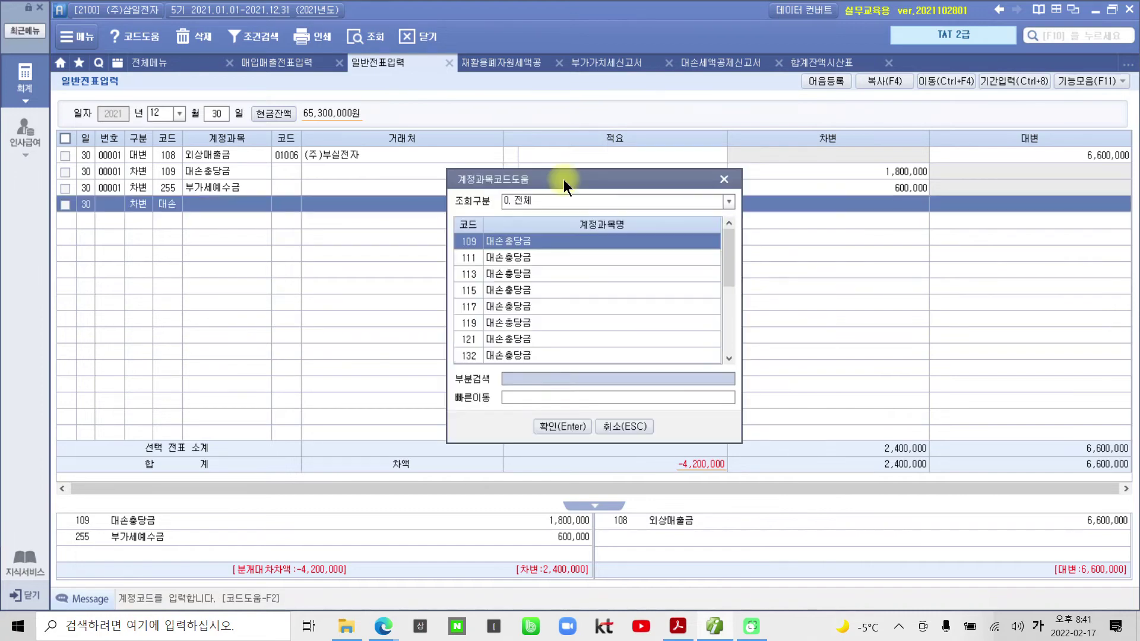
pyautogui.press('Down')
pyautogui.press('Down')
pyautogui.press('Down')
pyautogui.press('Down')
pyautogui.press('Down')
pyautogui.press('Down')
pyautogui.press('Down')
pyautogui.press('Down')
pyautogui.press('Down')
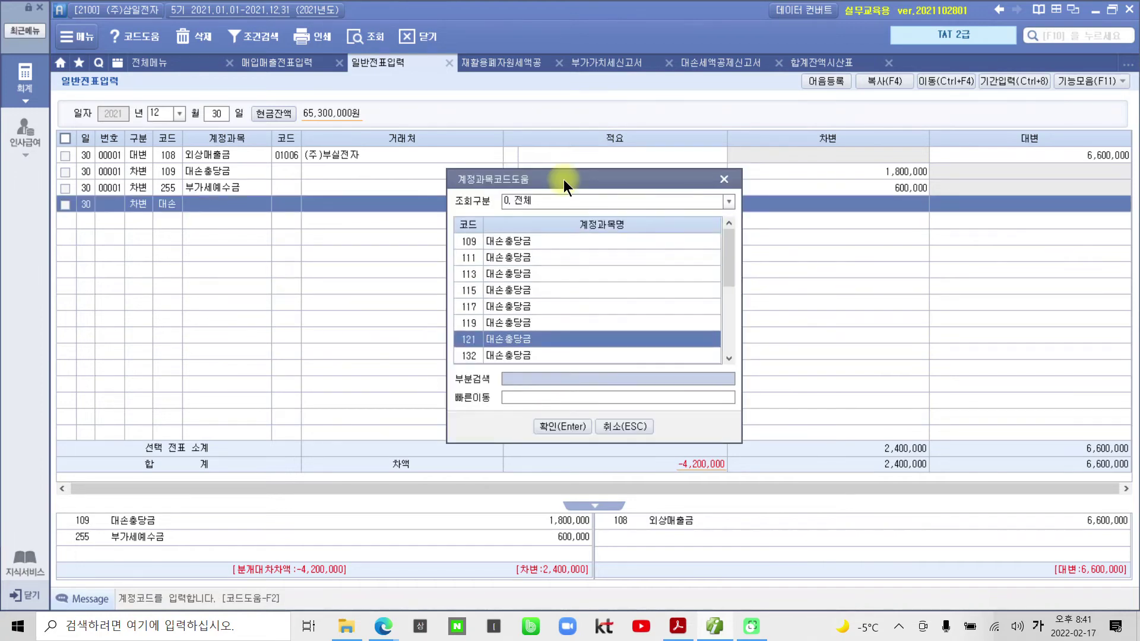
pyautogui.press('Down')
pyautogui.press('Down')
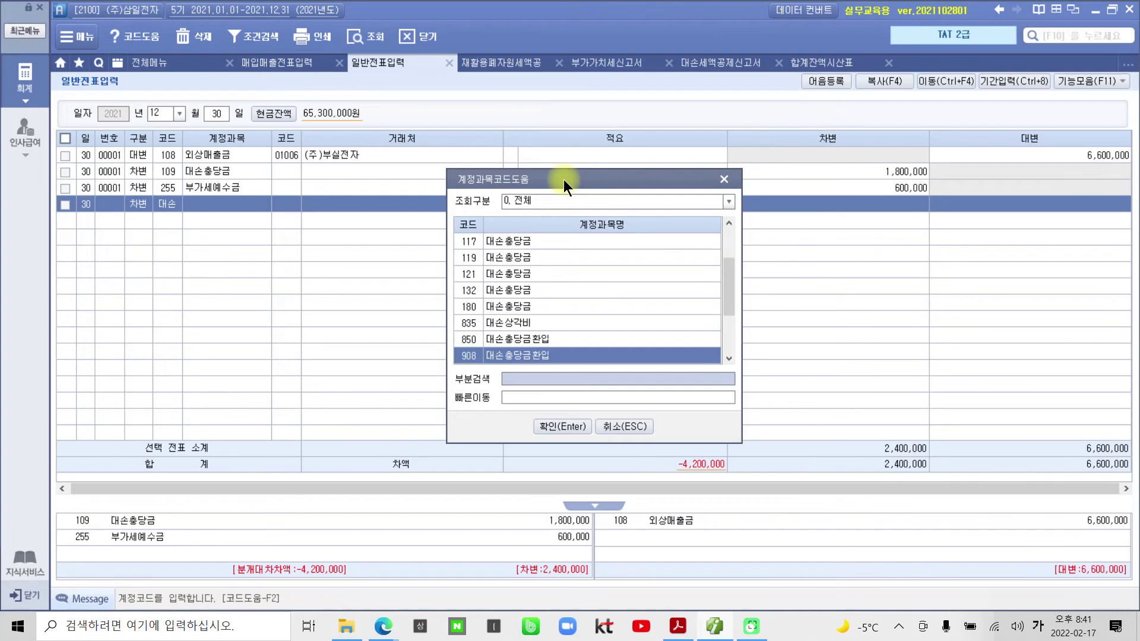
pyautogui.press('Up')
pyautogui.press('Up')
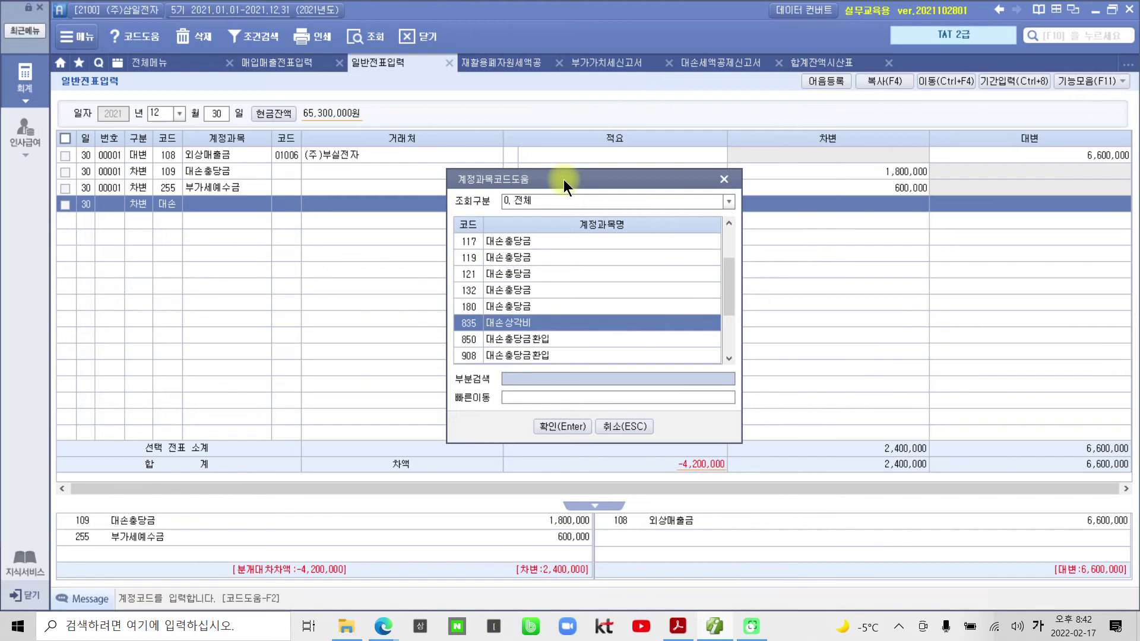
pyautogui.press('Return')
pyautogui.press('Return')
pyautogui.press('Return')
pyautogui.press('Return')
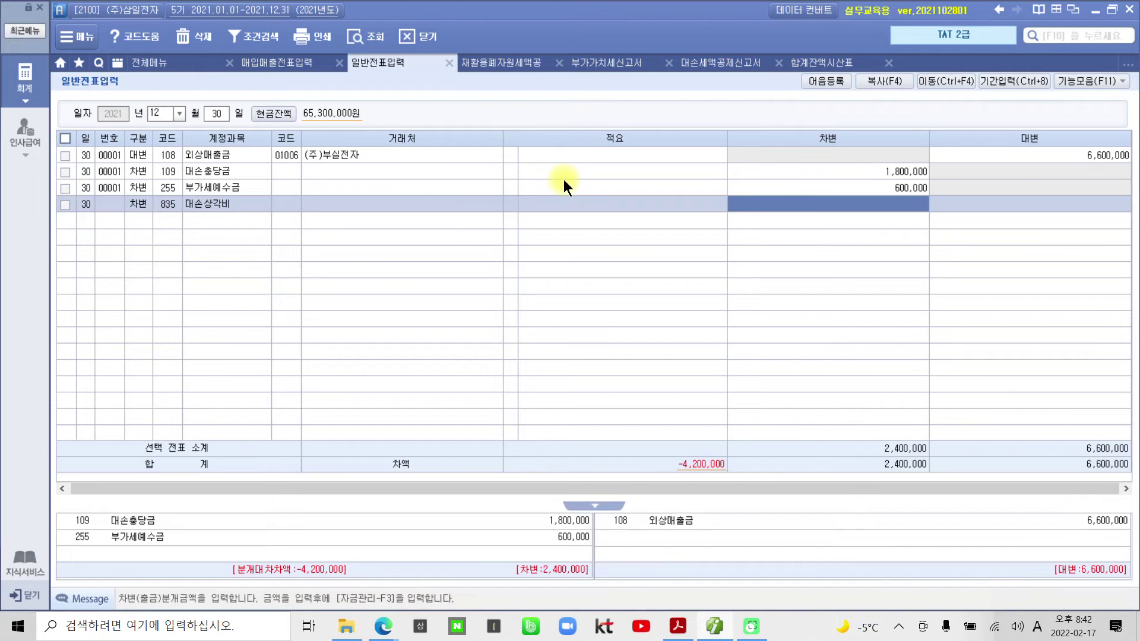
pyautogui.moveTo(736, 484); pyautogui.dragTo(725, 479)
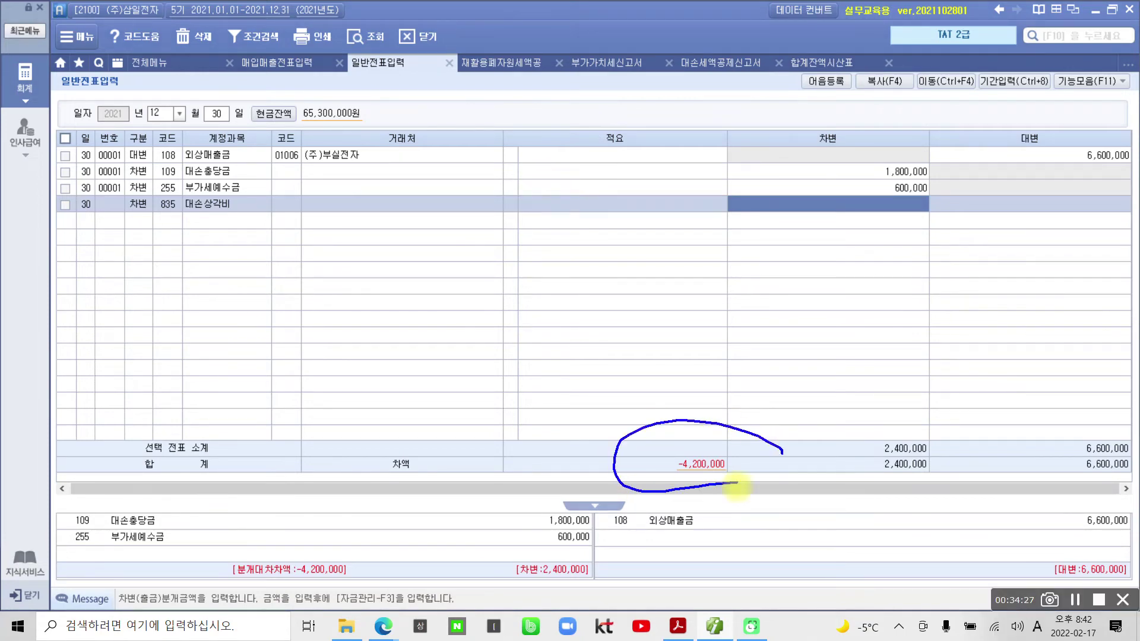
pyautogui.write('4200000')
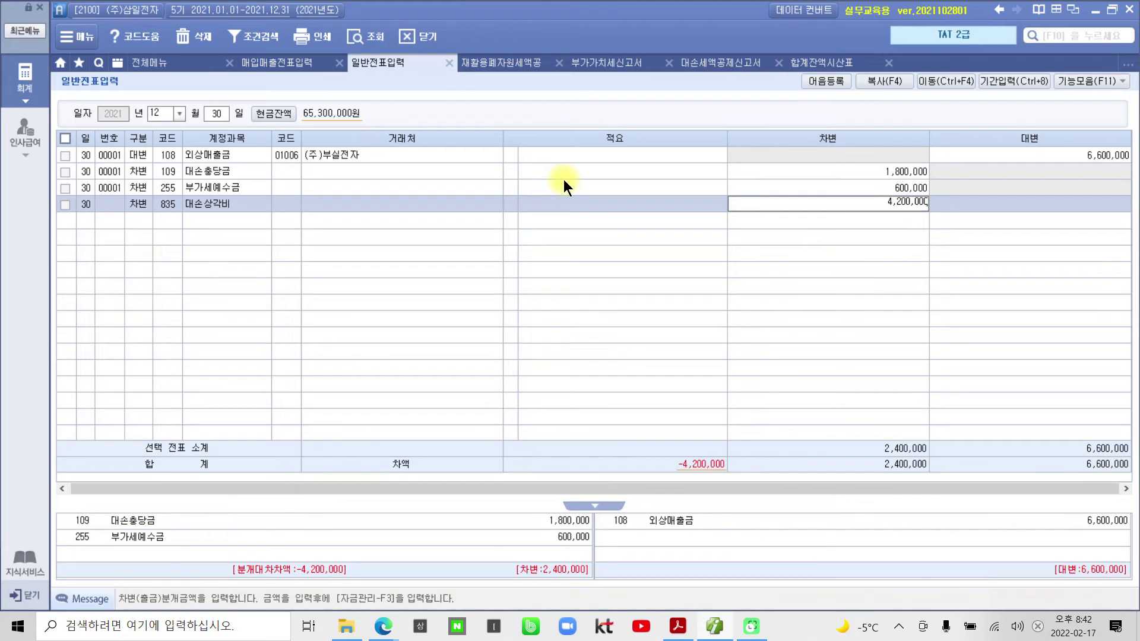
pyautogui.press('Return')
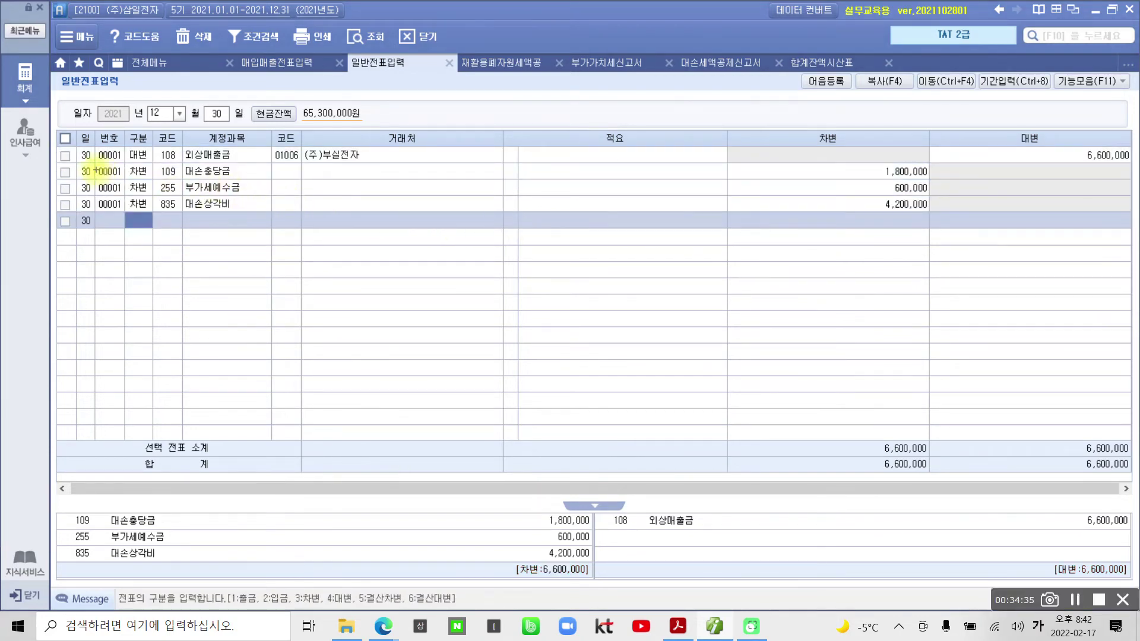
# Box the voucher's three debit lines in blue, clear the box, and underline the 부가세예수금 account name.
pyautogui.moveTo(76, 167); pyautogui.dragTo(940, 212)
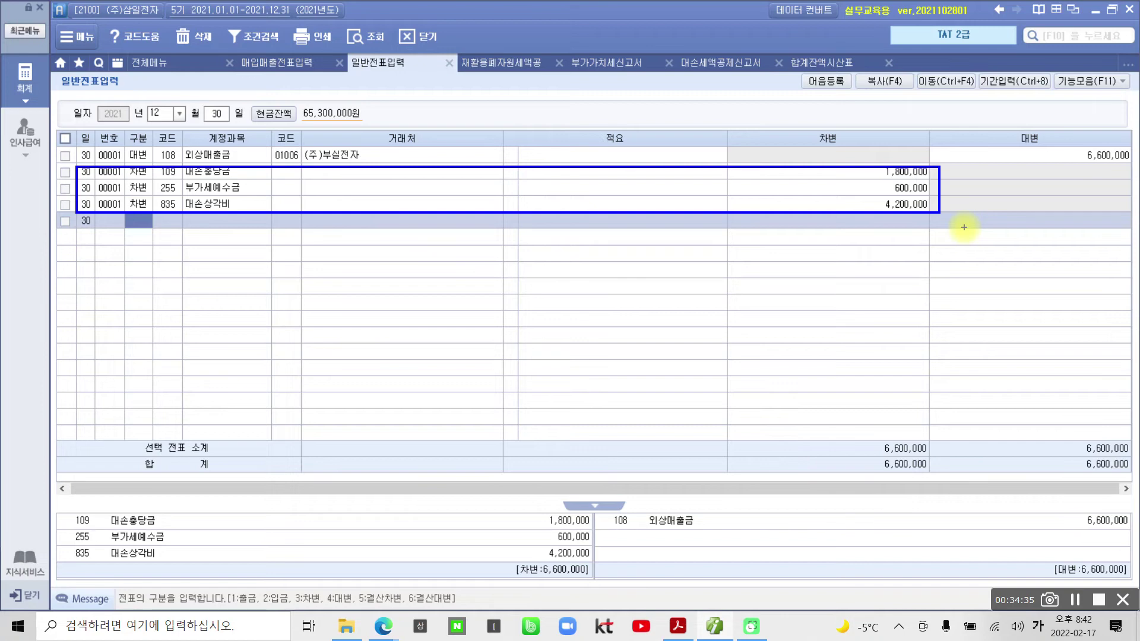
pyautogui.press('Escape')
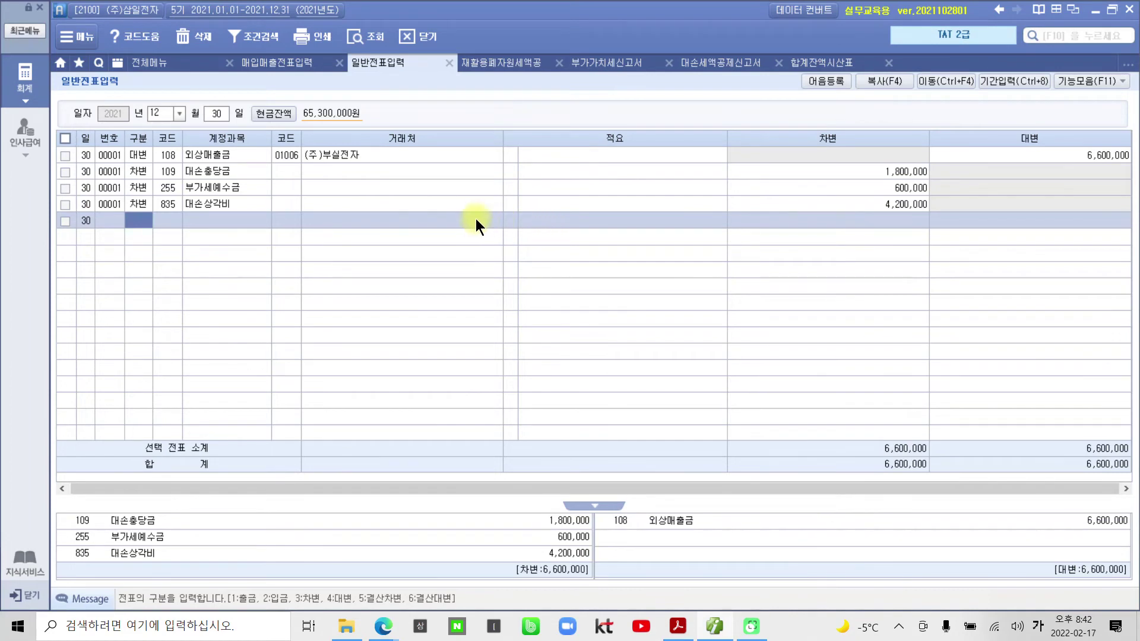
pyautogui.click(252, 200)
pyautogui.click(226, 187)
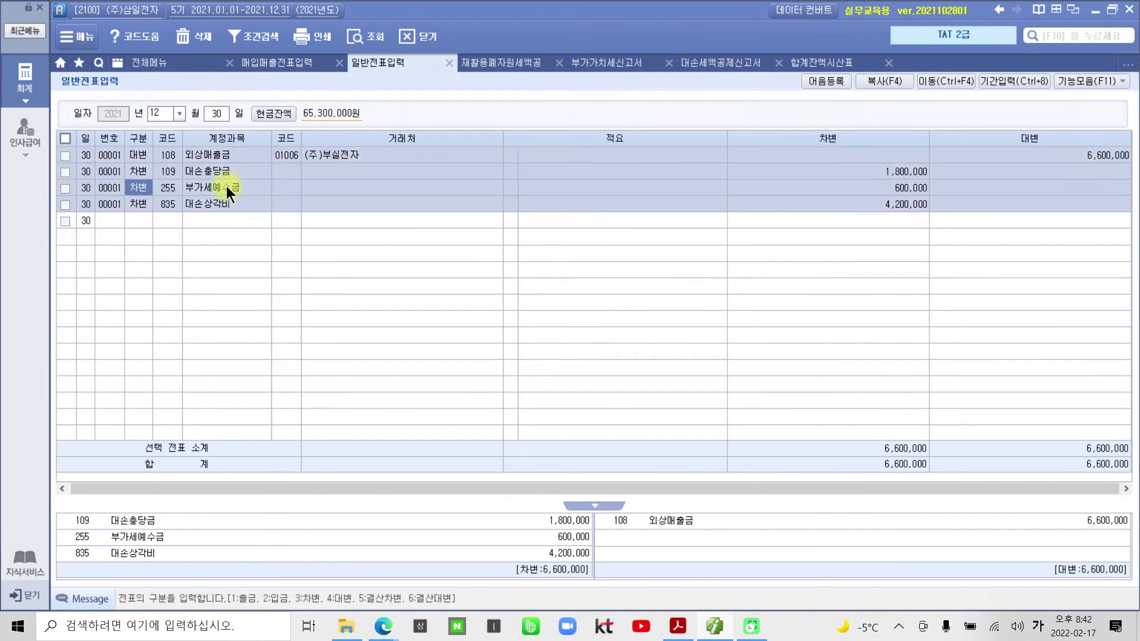
pyautogui.hotkey('ctrl', 'shift', 'd')
pyautogui.moveTo(180, 187); pyautogui.dragTo(229, 185)
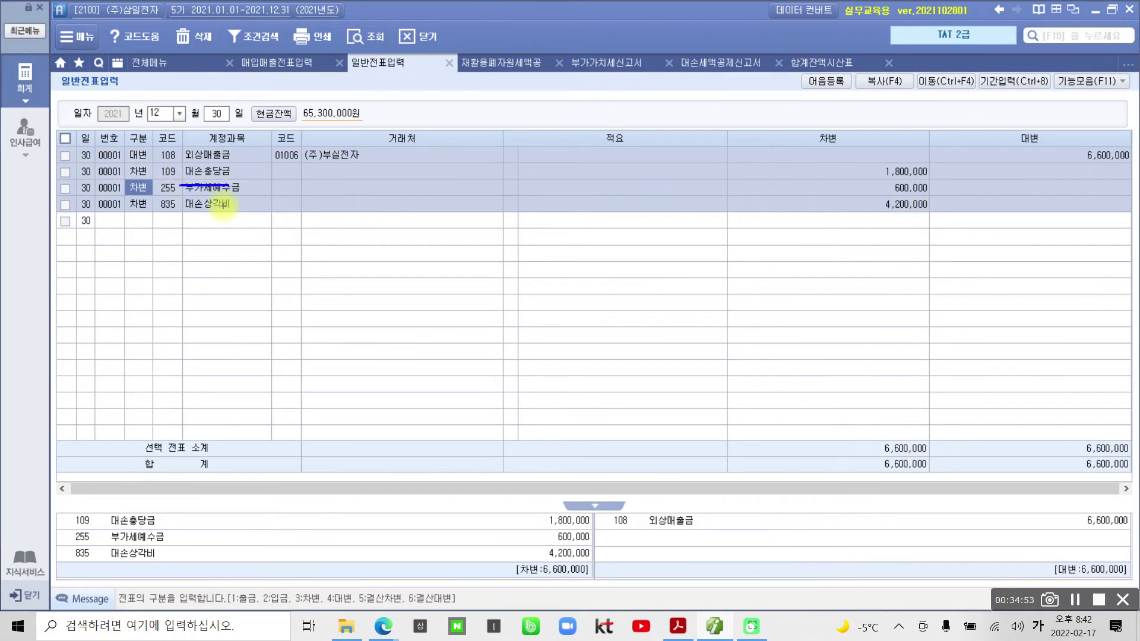
# Underline the 대손상각비 line in blue, clear the mark, and check the debit amounts of 부가세예수금 and 대손상각비.
pyautogui.moveTo(187, 212); pyautogui.dragTo(342, 210)
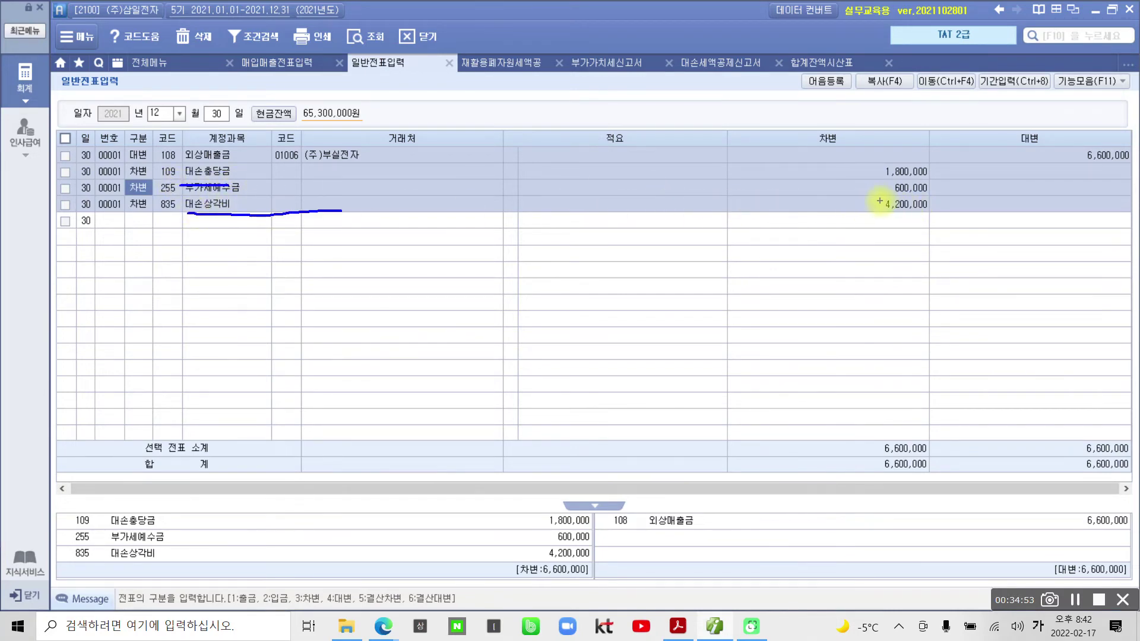
pyautogui.press('Escape')
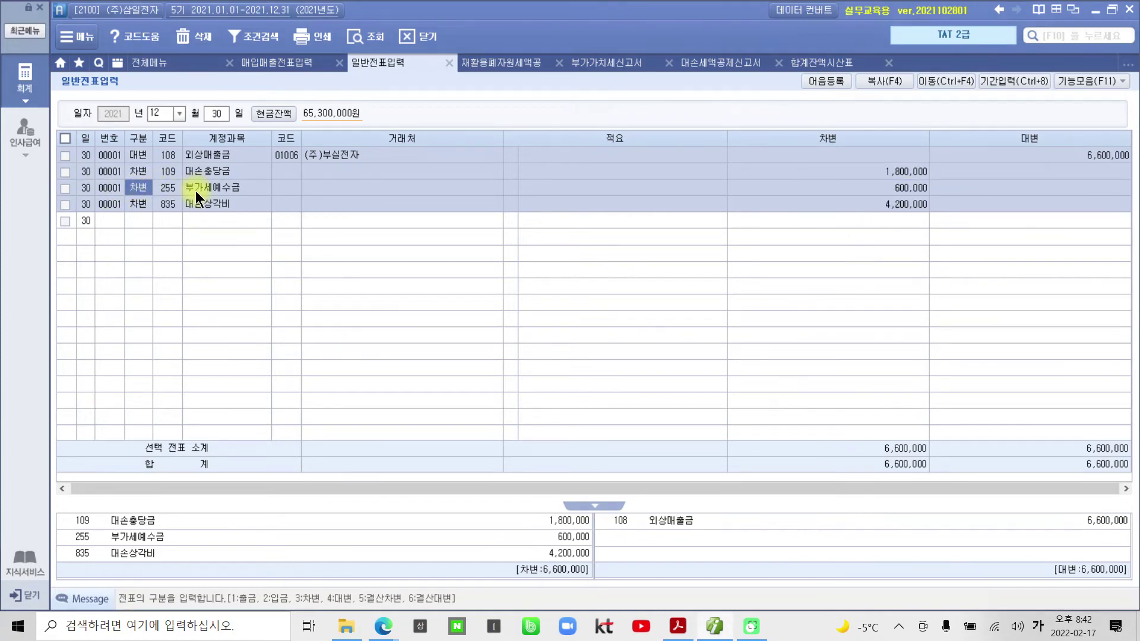
pyautogui.click(847, 187)
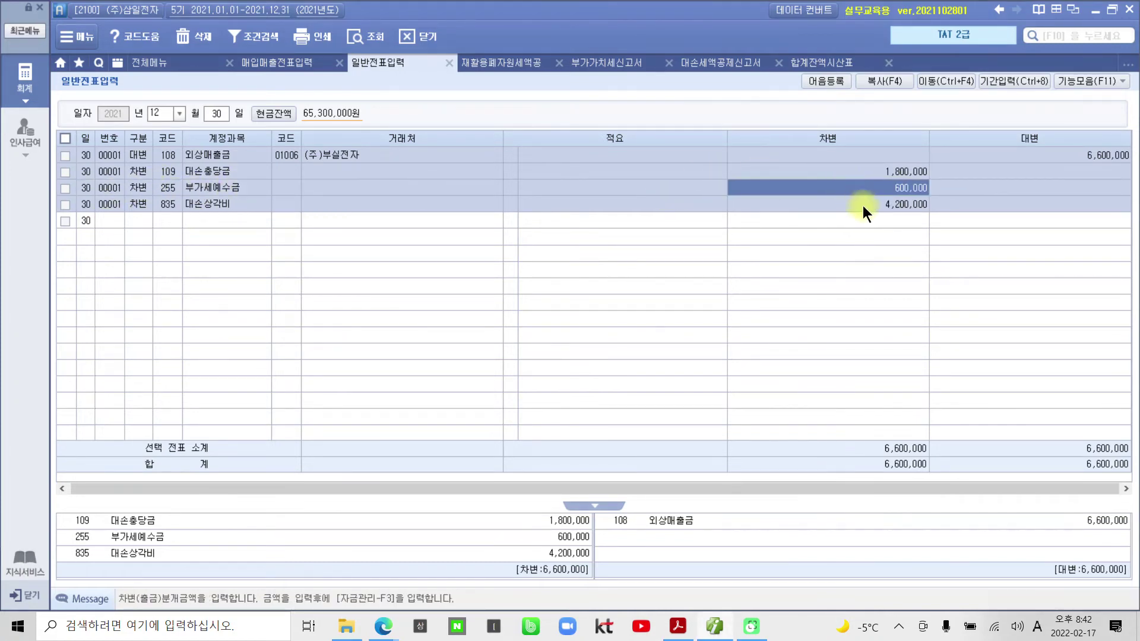
pyautogui.click(864, 206)
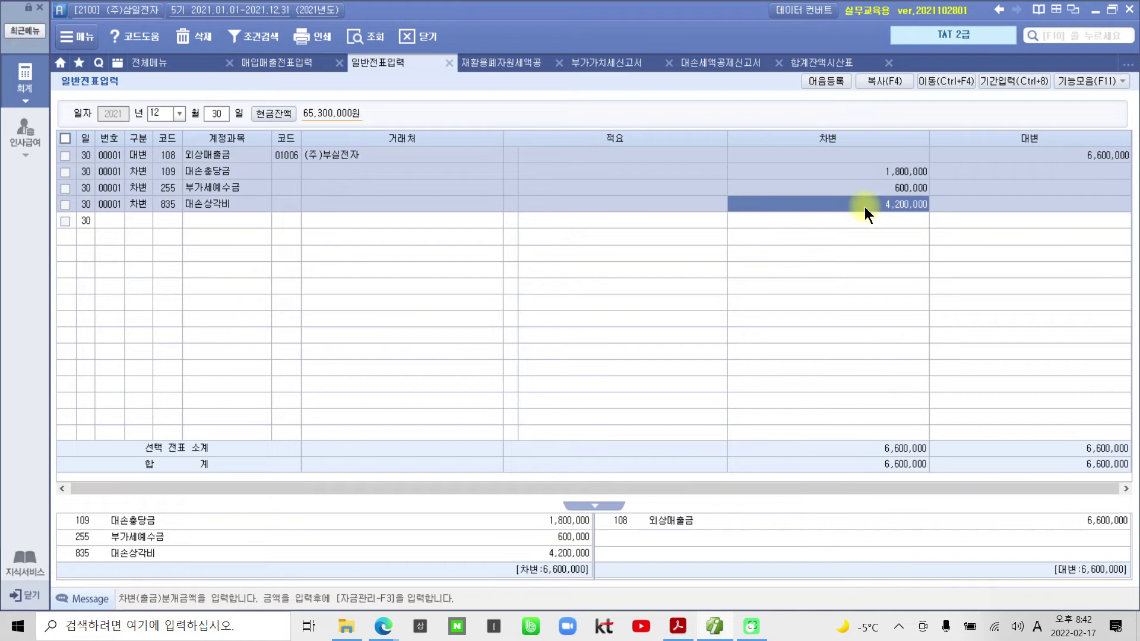
pyautogui.click(885, 188)
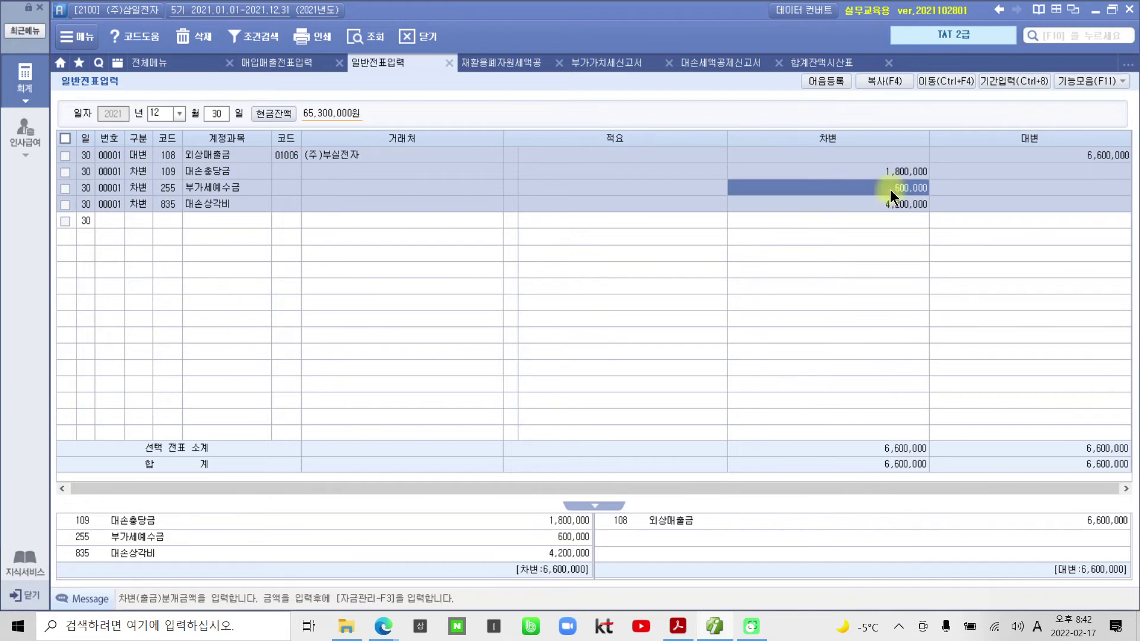
pyautogui.click(879, 221)
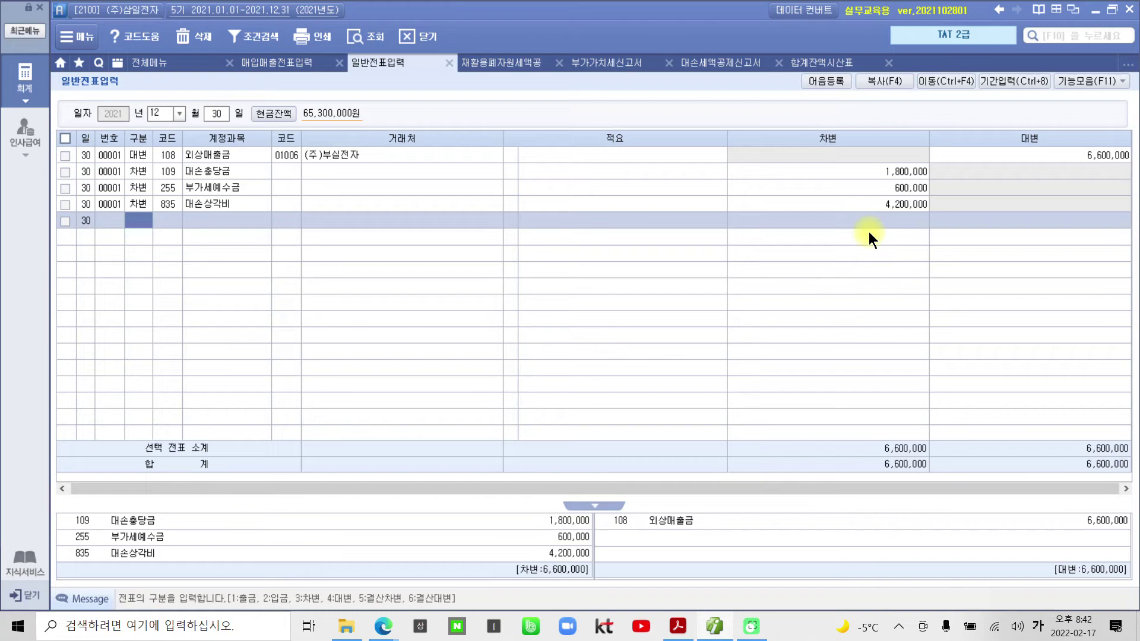
# Draw a blue arc and star over the voucher's account lines, clear them, and revisit the 부가세예수금 and 대손상각비 amounts.
pyautogui.moveTo(124, 269)
pyautogui.mouseDown()
pyautogui.moveTo(83, 118)
pyautogui.moveTo(206, 278)
pyautogui.mouseUp()
pyautogui.moveTo(46, 279)
pyautogui.mouseDown()
pyautogui.moveTo(95, 261)
pyautogui.moveTo(111, 240)
pyautogui.moveTo(40, 283)
pyautogui.mouseUp()
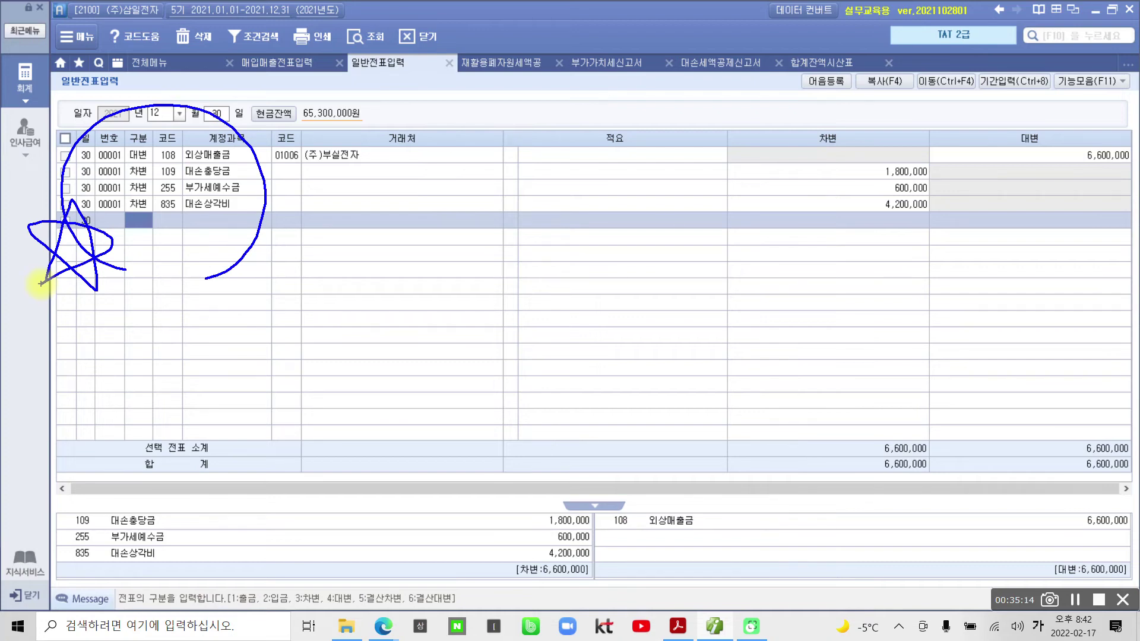
pyautogui.press('Escape')
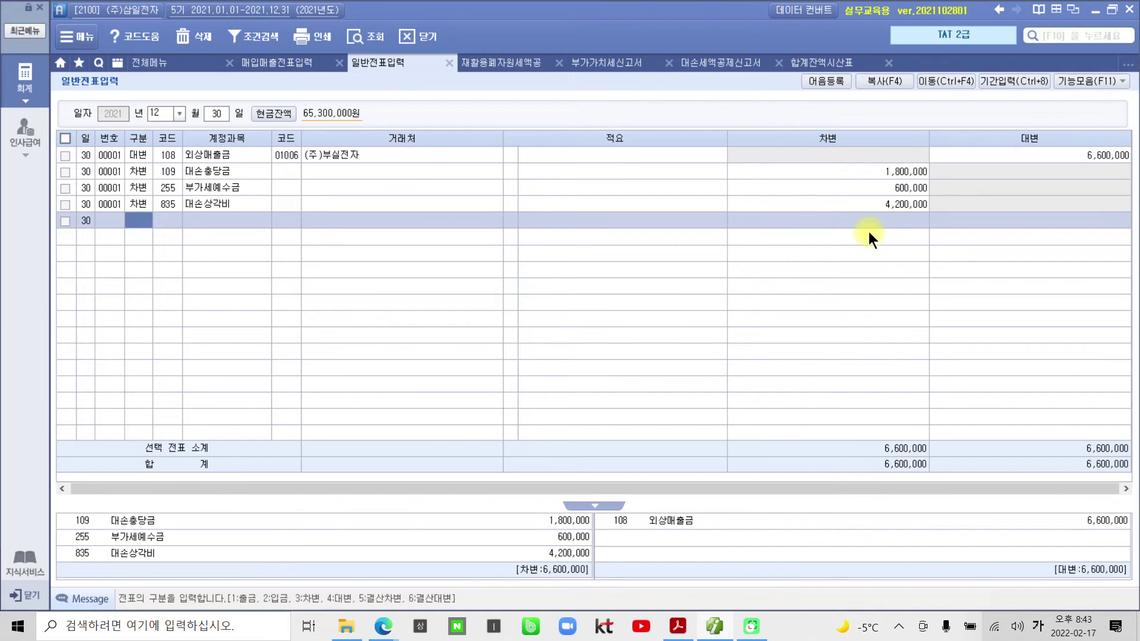
pyautogui.click(886, 188)
pyautogui.click(888, 205)
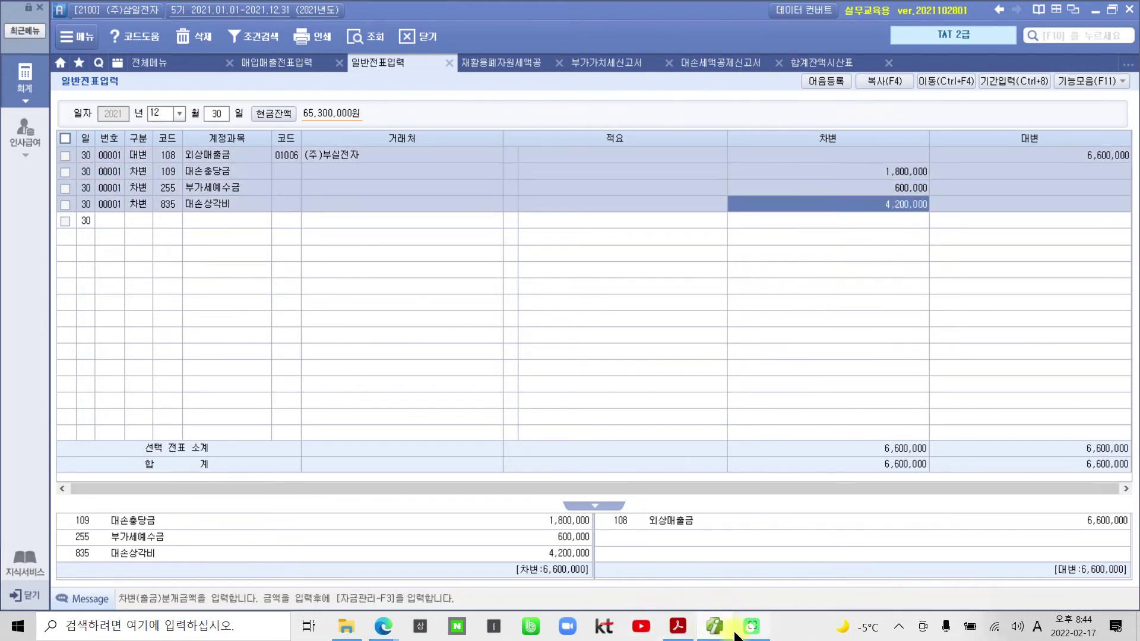
# Switch to the exercise PDF in Acrobat Reader and find the 수행 결과 answers for the 대손세액공제 exercise on page 75.
pyautogui.click(678, 627)
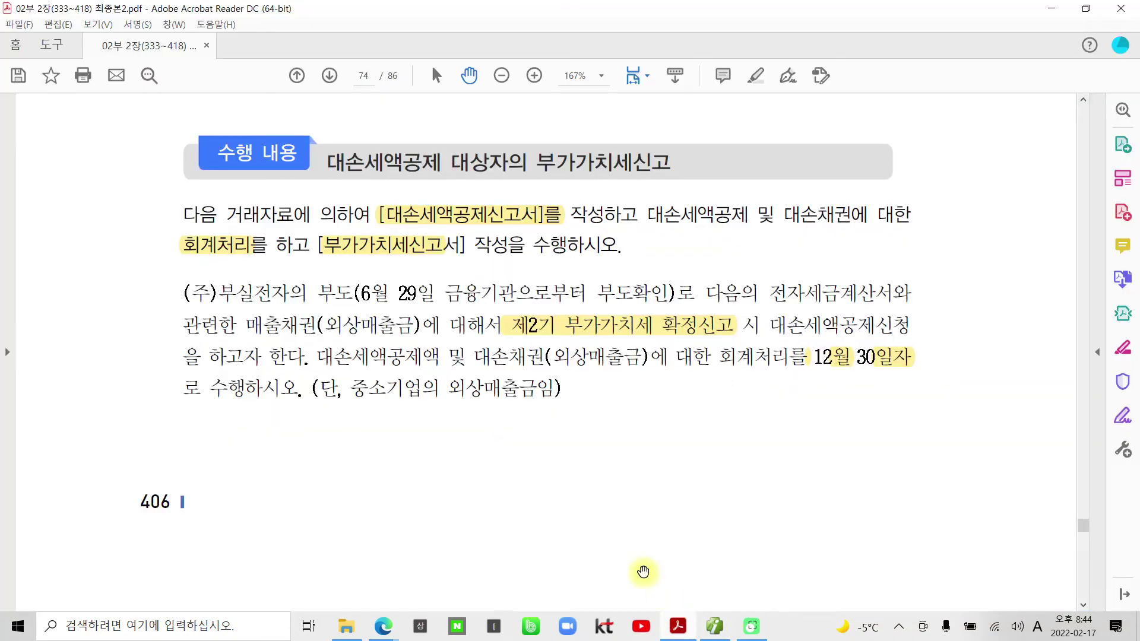
pyautogui.scroll(-6, 520, 480)
pyautogui.scroll(-10, 456, 487)
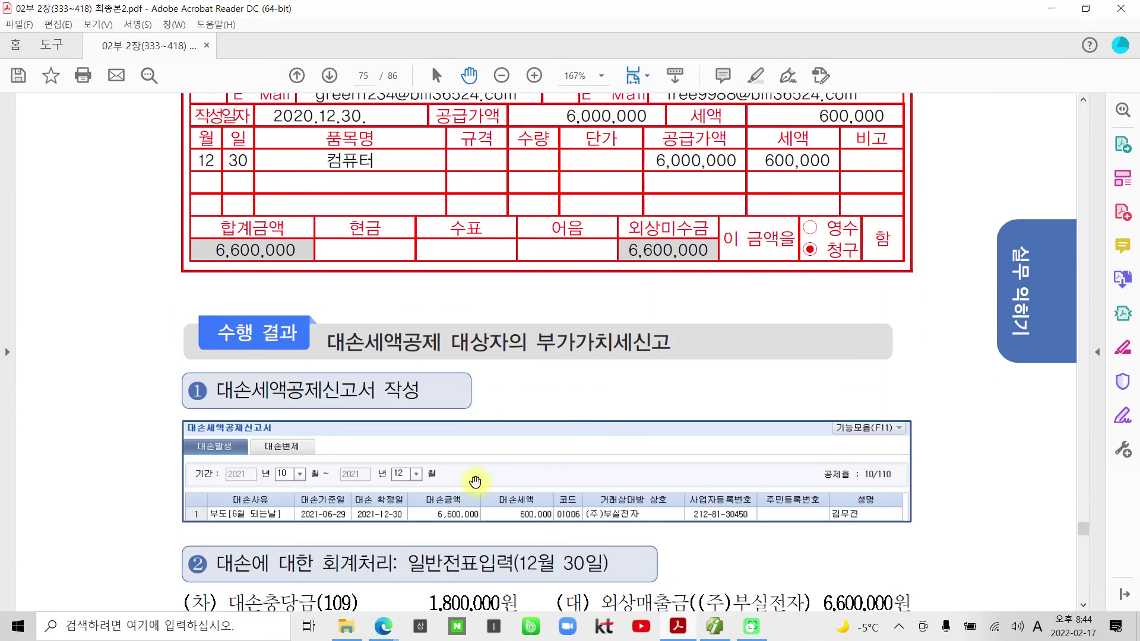
pyautogui.scroll(-3, 475, 481)
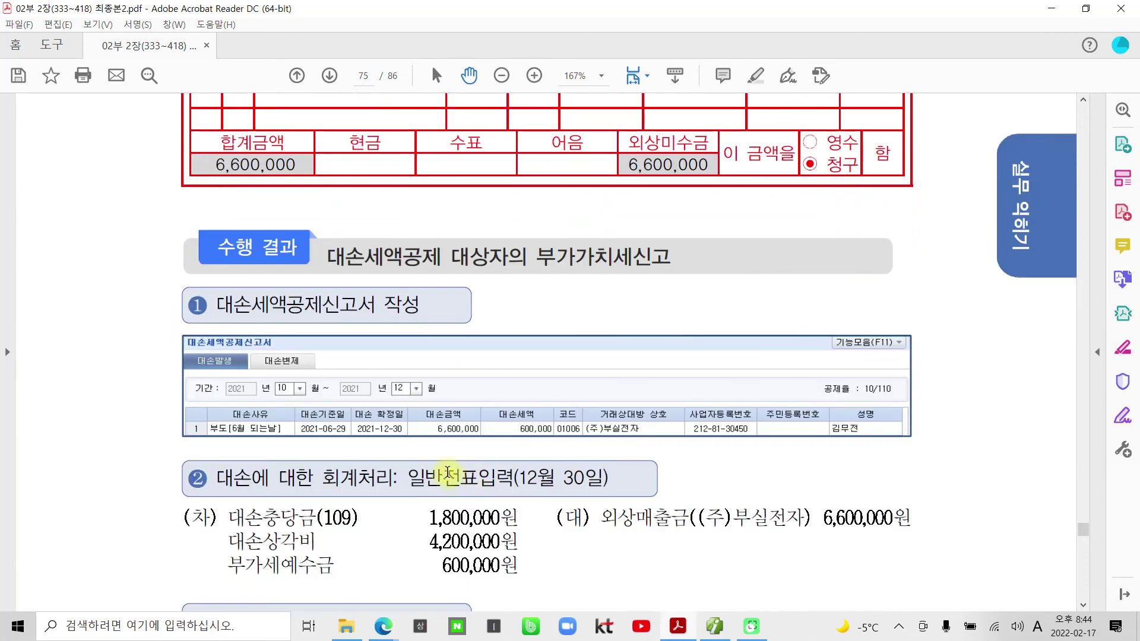
pyautogui.scroll(-2, 392, 506)
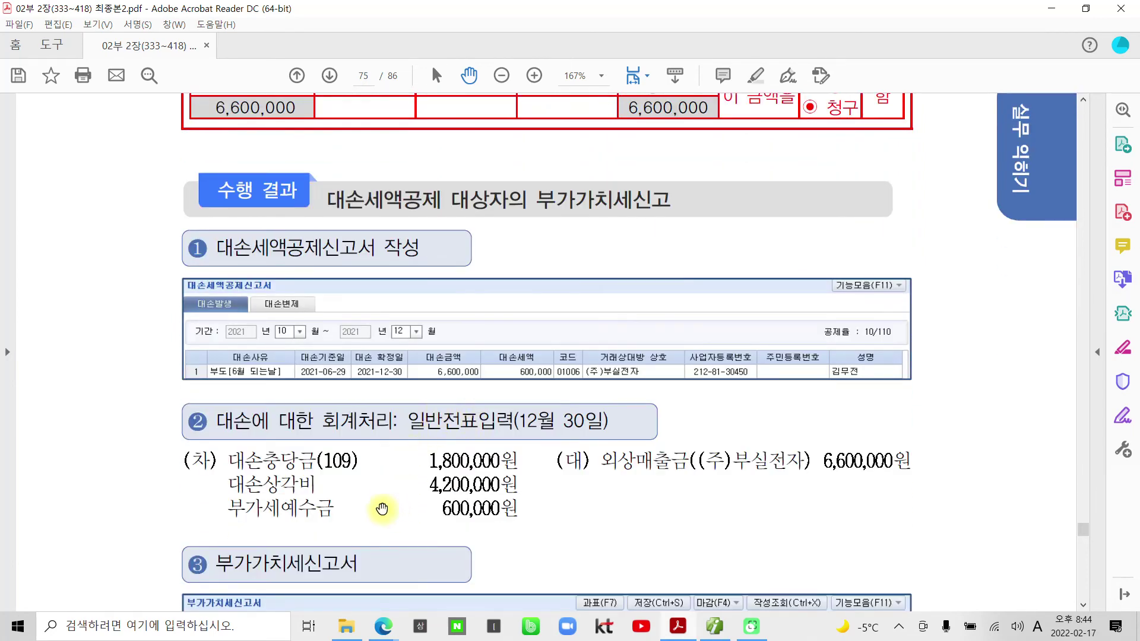
pyautogui.scroll(-1, 382, 509)
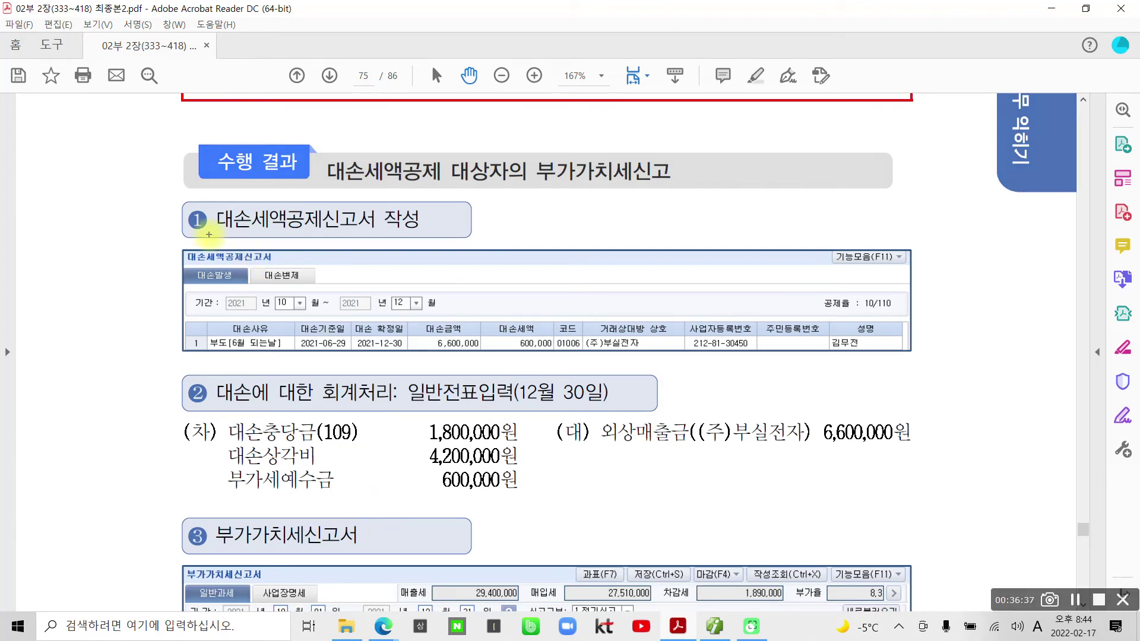
# Box the 대손세액공제신고서 작성 heading in red, mark its 대손사유, 대손기준일, 대손 확정일, 대손금액 and 대손세액, and clear the marks.
pyautogui.moveTo(165, 198); pyautogui.dragTo(488, 237)
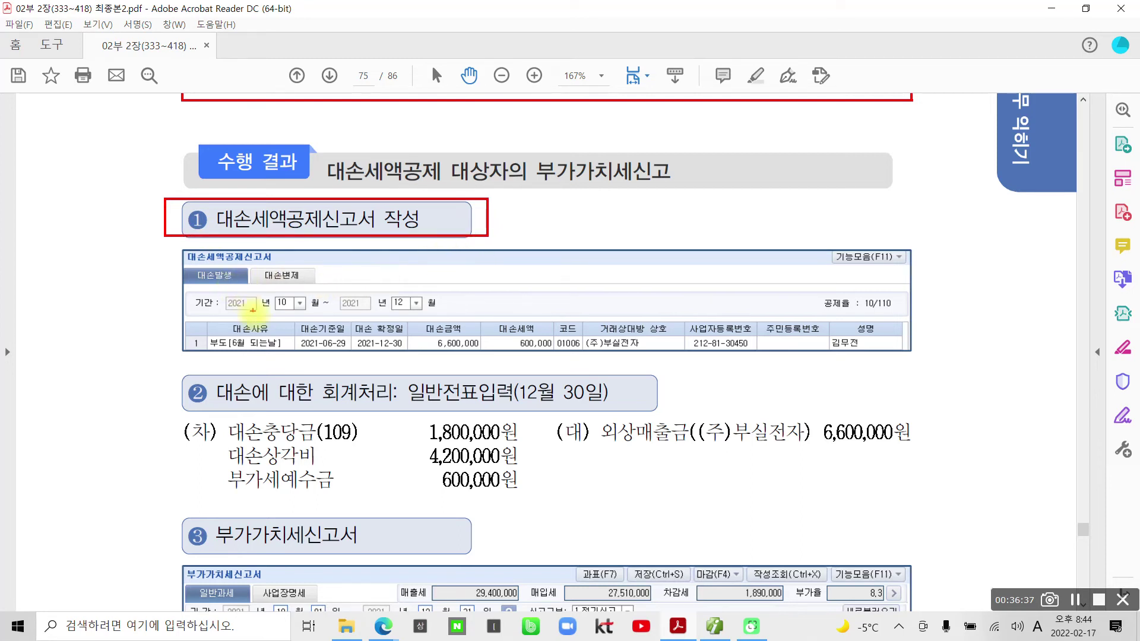
pyautogui.moveTo(213, 332)
pyautogui.mouseDown()
pyautogui.moveTo(270, 357)
pyautogui.moveTo(289, 332)
pyautogui.moveTo(219, 329)
pyautogui.mouseUp()
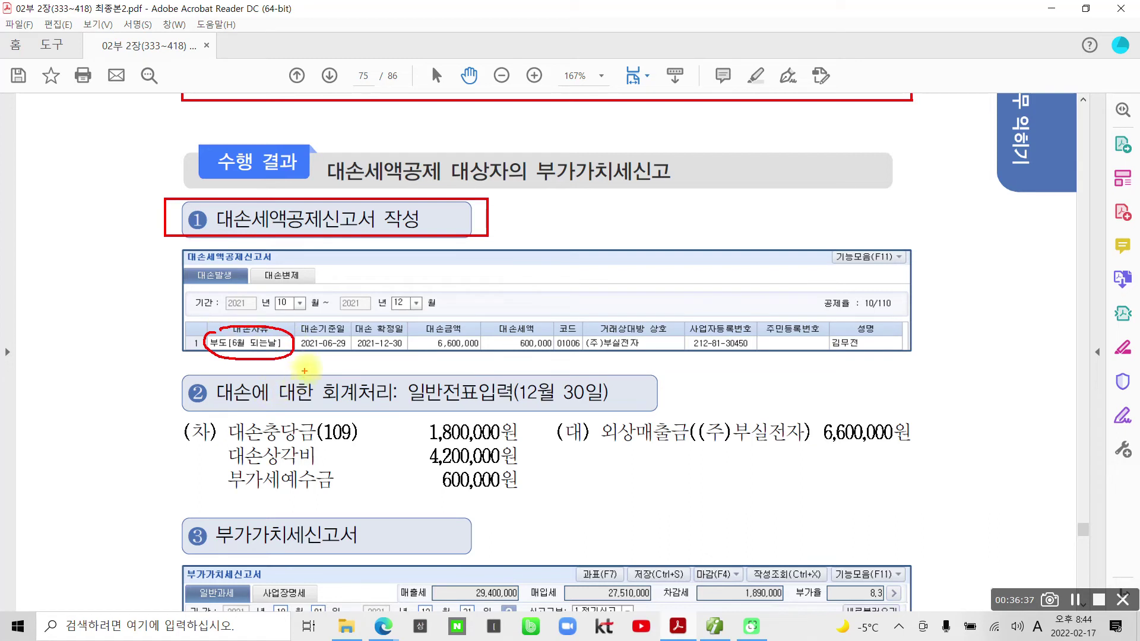
pyautogui.moveTo(327, 335)
pyautogui.mouseDown()
pyautogui.moveTo(296, 340)
pyautogui.moveTo(300, 354)
pyautogui.moveTo(351, 359)
pyautogui.moveTo(351, 343)
pyautogui.mouseUp()
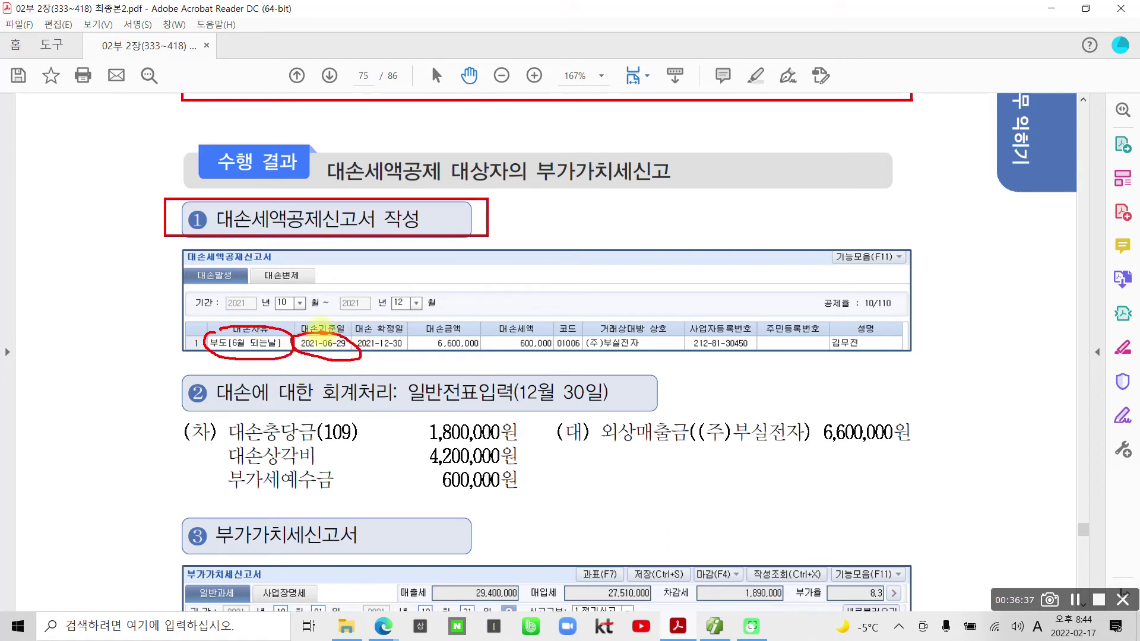
pyautogui.moveTo(406, 337)
pyautogui.mouseDown()
pyautogui.moveTo(358, 336)
pyautogui.moveTo(355, 355)
pyautogui.moveTo(399, 359)
pyautogui.moveTo(409, 343)
pyautogui.mouseUp()
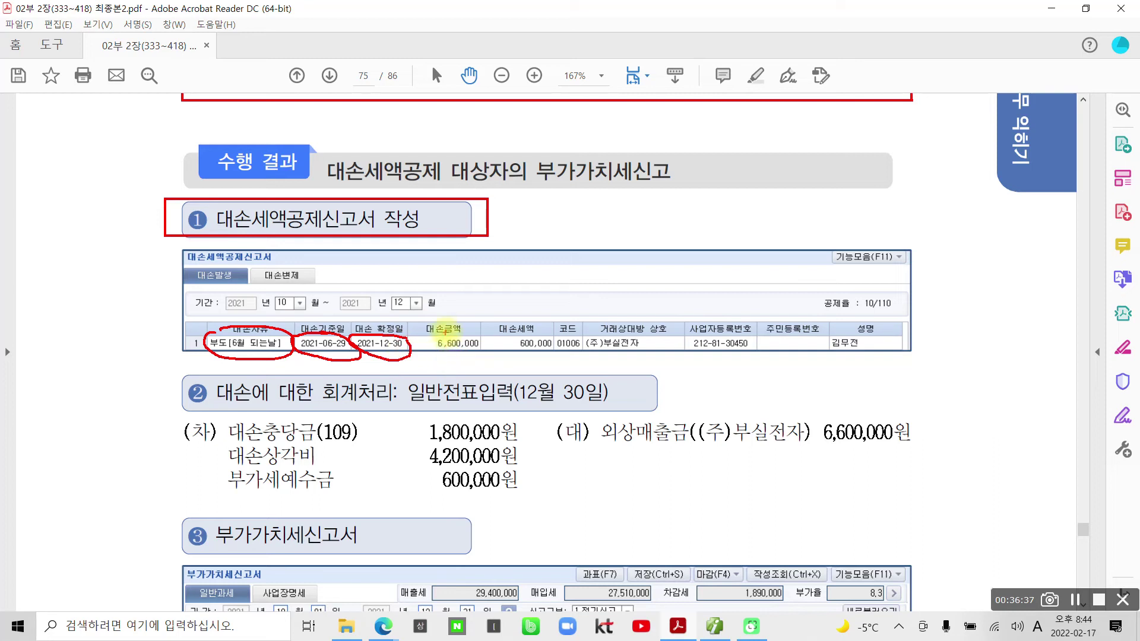
pyautogui.moveTo(425, 316)
pyautogui.mouseDown()
pyautogui.moveTo(423, 356)
pyautogui.moveTo(469, 363)
pyautogui.moveTo(486, 336)
pyautogui.moveTo(441, 310)
pyautogui.mouseUp()
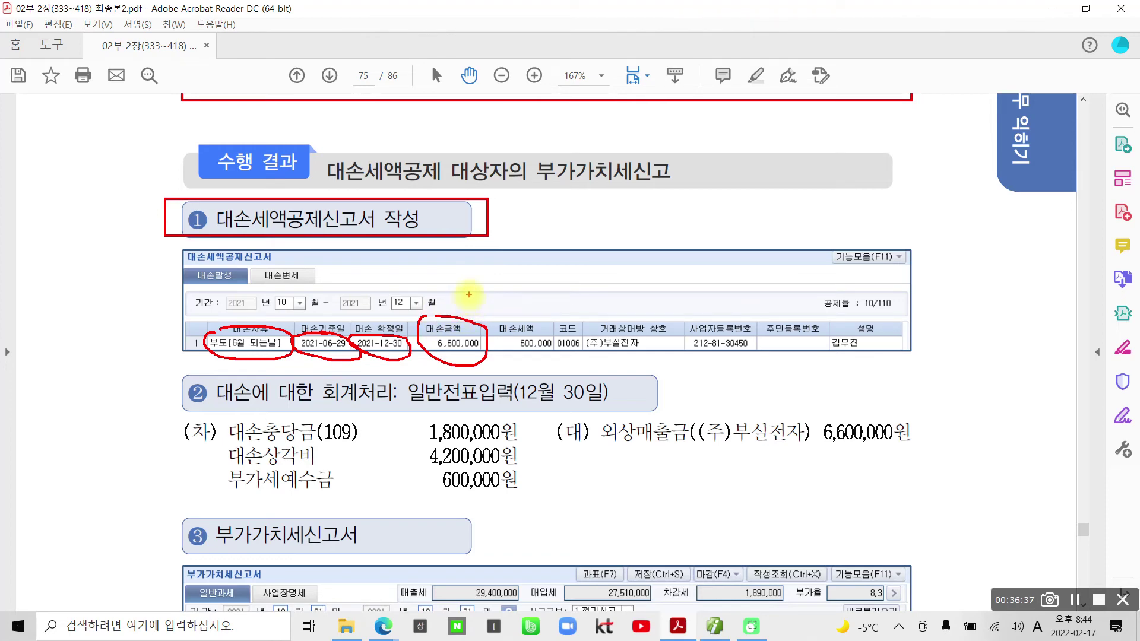
pyautogui.moveTo(466, 299); pyautogui.dragTo(461, 321)
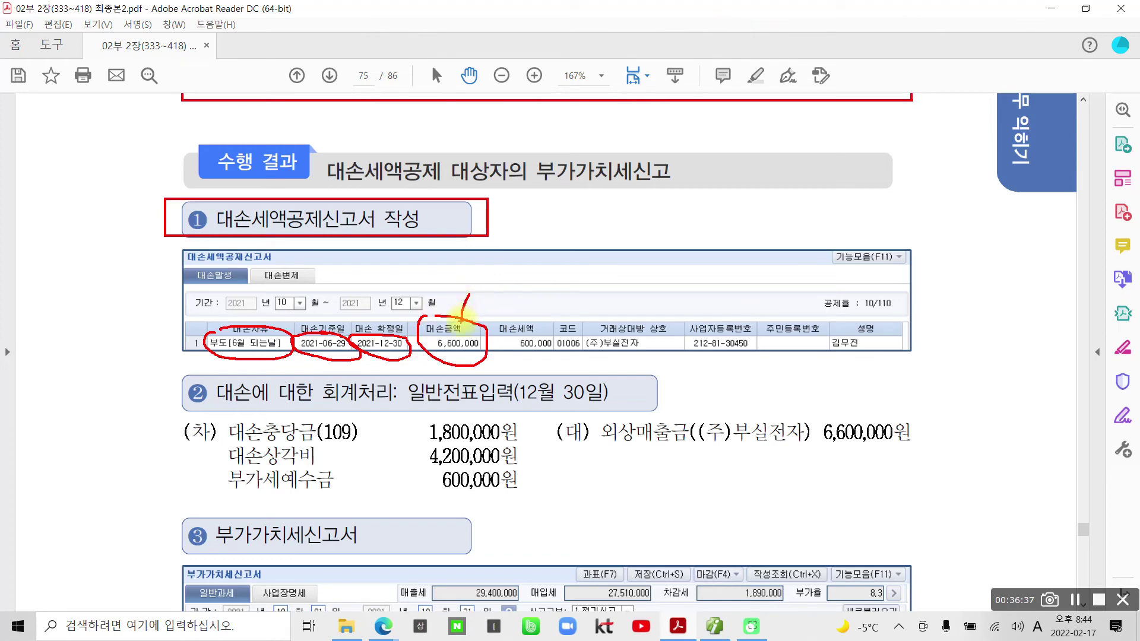
pyautogui.moveTo(517, 349)
pyautogui.mouseDown()
pyautogui.moveTo(525, 332)
pyautogui.moveTo(509, 355)
pyautogui.moveTo(549, 355)
pyautogui.moveTo(519, 329)
pyautogui.moveTo(551, 351)
pyautogui.moveTo(584, 347)
pyautogui.moveTo(581, 327)
pyautogui.mouseUp()
pyautogui.click(809, 360)
pyautogui.press('Escape')
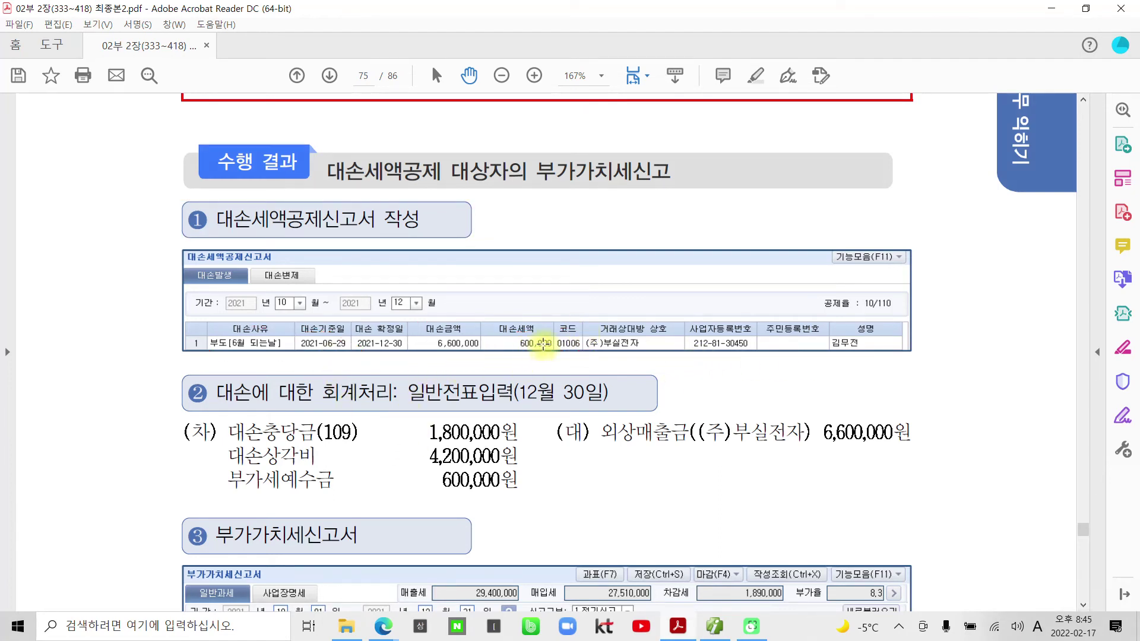
# Switch back to the accounting program, close 대손세액공제신고서 and 합계잔액시산표, and try to close 부가가치세신고서.
pyautogui.click(715, 626)
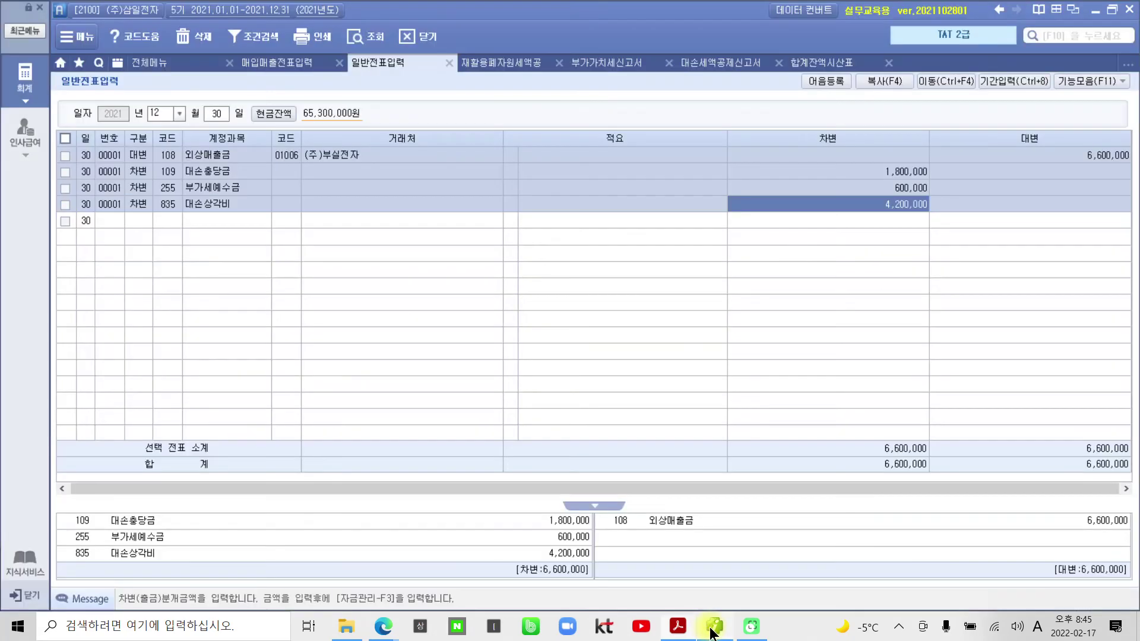
pyautogui.click(731, 61)
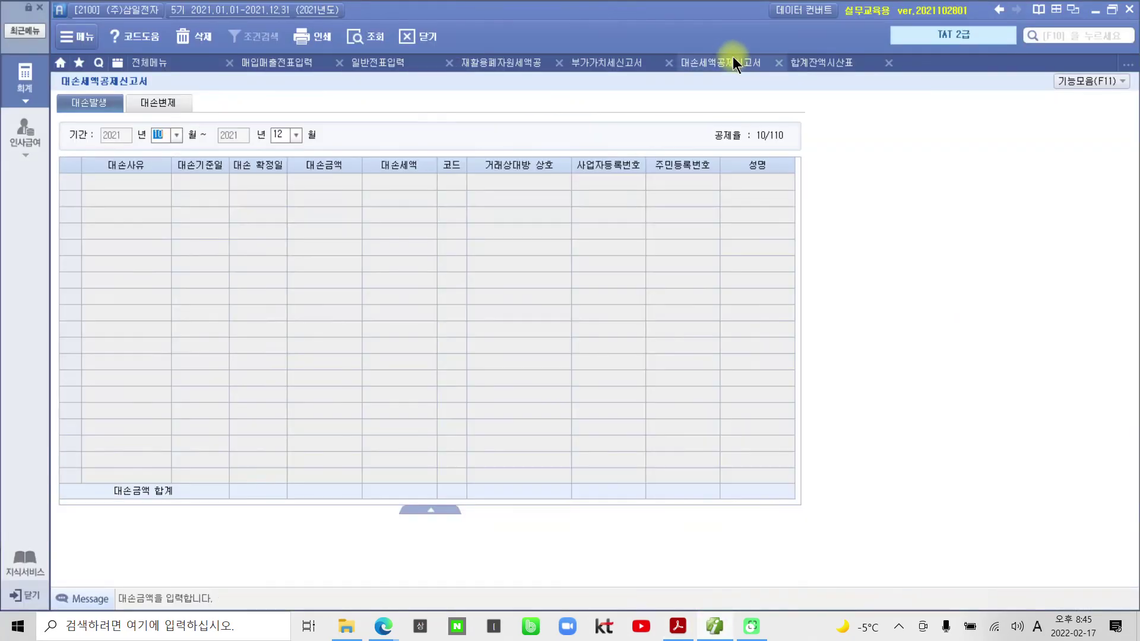
pyautogui.click(779, 63)
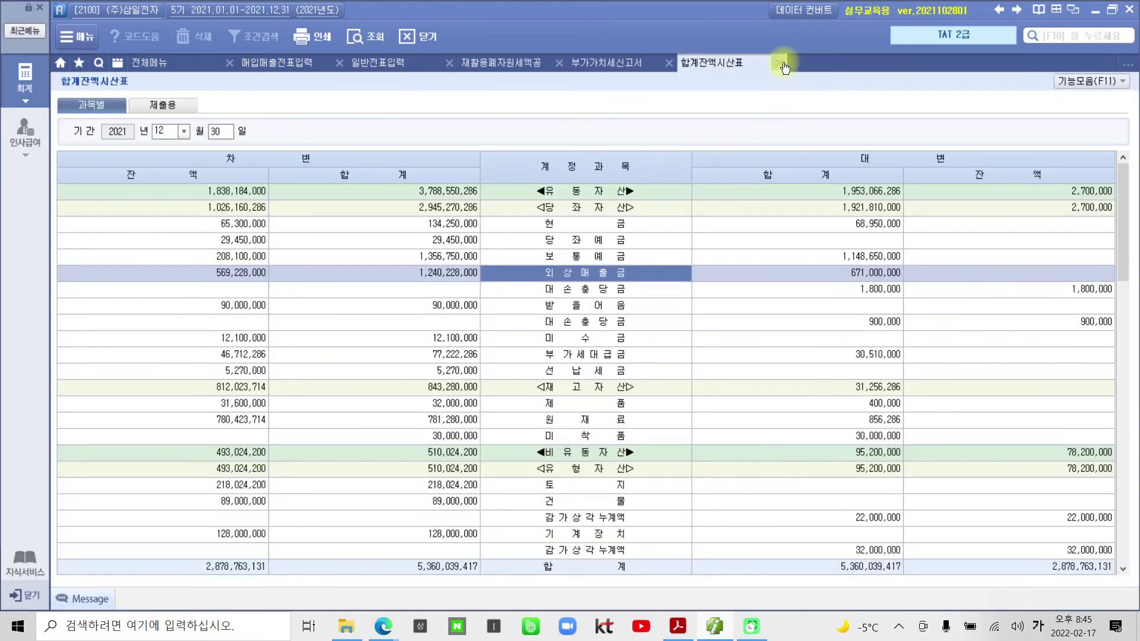
pyautogui.click(779, 63)
pyautogui.click(669, 63)
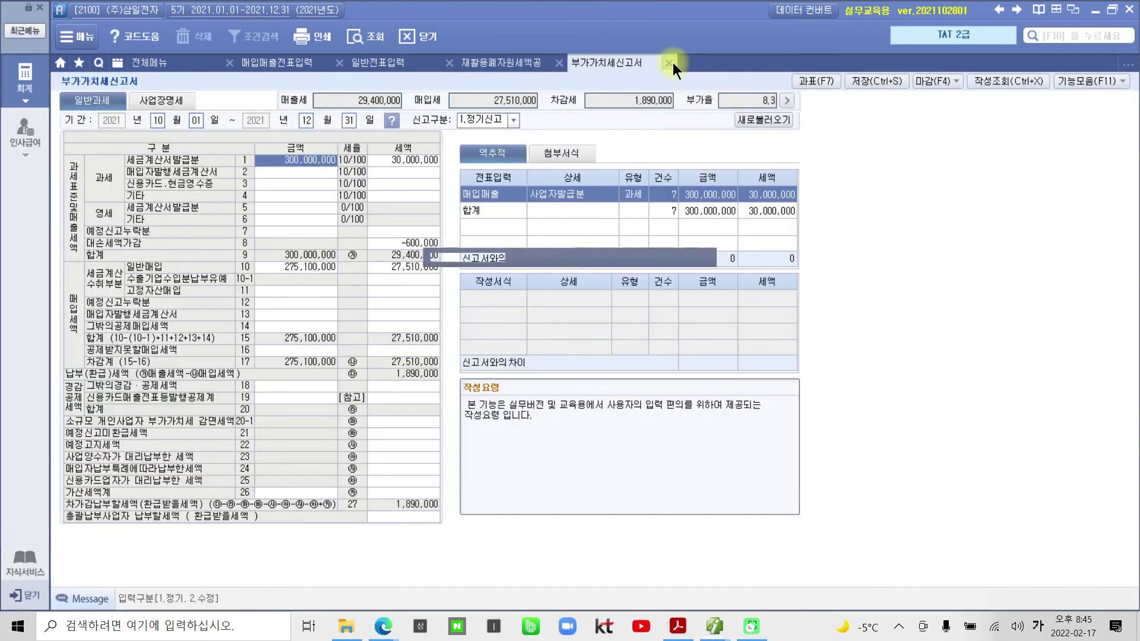
pyautogui.click(539, 347)
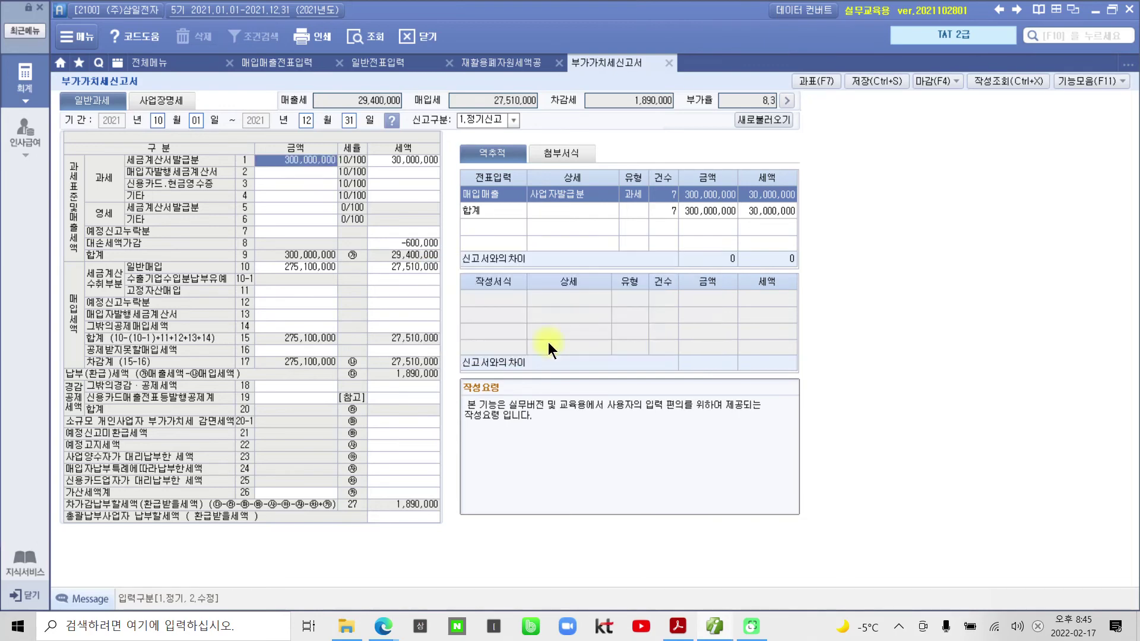
# In the PDF answers, circle 회계처리 and 일반전표입력(12월 30일) in red, draw an arrow to the 부가가치세신고서, and clear the marks.
pyautogui.click(677, 626)
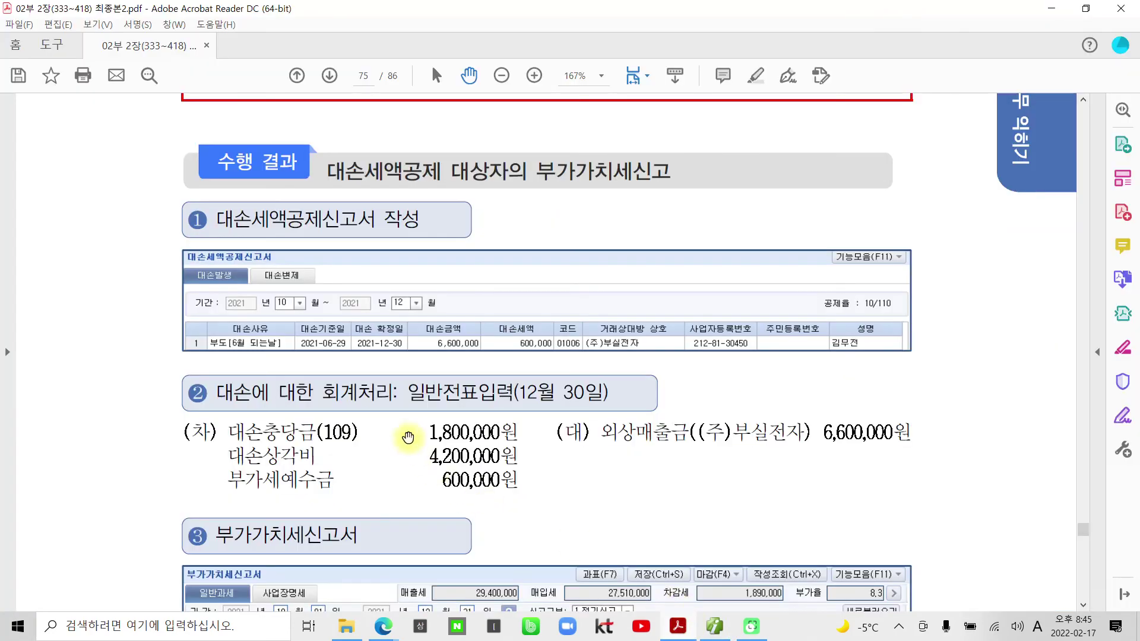
pyautogui.scroll(-3, 410, 430)
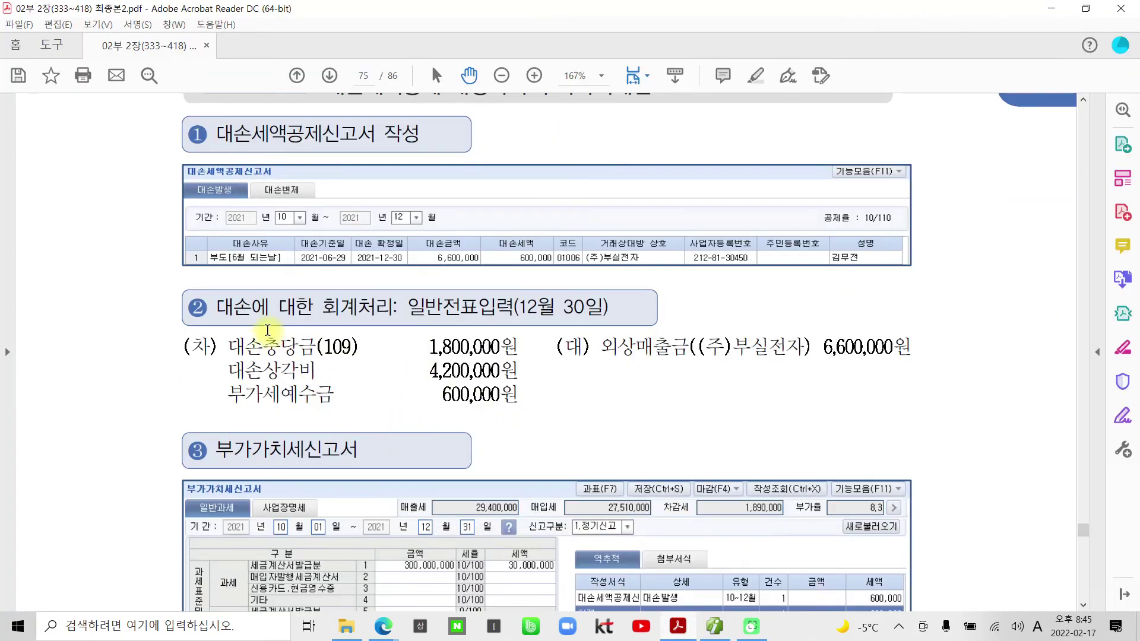
pyautogui.scroll(-4, 267, 330)
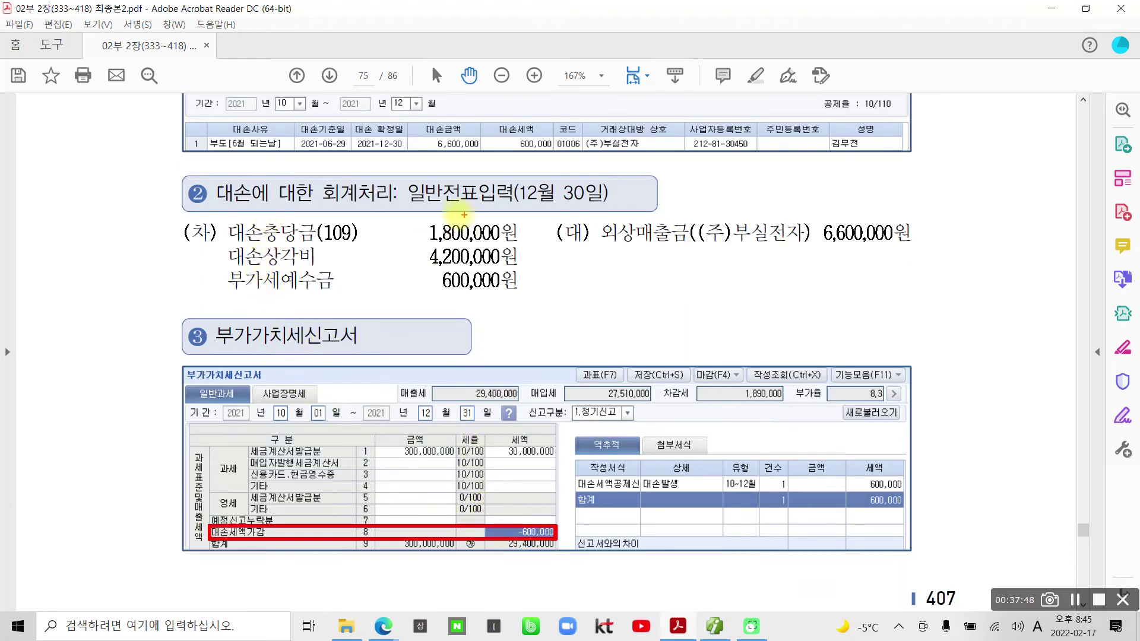
pyautogui.moveTo(378, 206)
pyautogui.mouseDown()
pyautogui.moveTo(353, 204)
pyautogui.moveTo(321, 175)
pyautogui.moveTo(394, 215)
pyautogui.mouseUp()
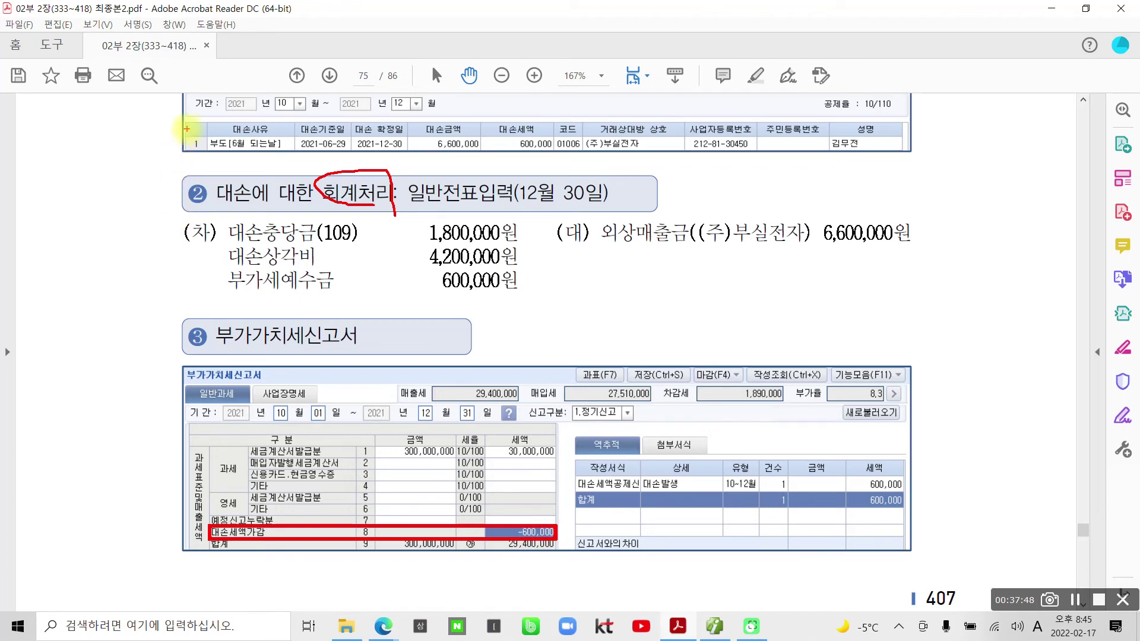
pyautogui.moveTo(188, 119)
pyautogui.mouseDown()
pyautogui.moveTo(108, 196)
pyautogui.moveTo(124, 332)
pyautogui.moveTo(196, 401)
pyautogui.moveTo(220, 399)
pyautogui.mouseUp()
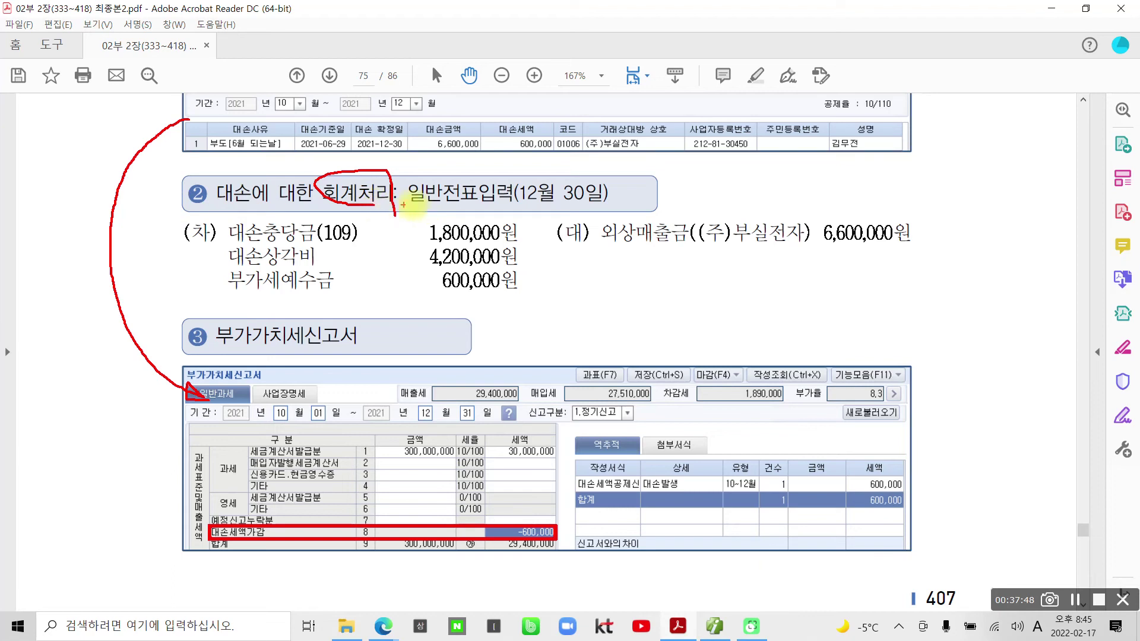
pyautogui.moveTo(423, 171)
pyautogui.mouseDown()
pyautogui.moveTo(401, 201)
pyautogui.moveTo(614, 212)
pyautogui.moveTo(573, 164)
pyautogui.moveTo(419, 171)
pyautogui.mouseUp()
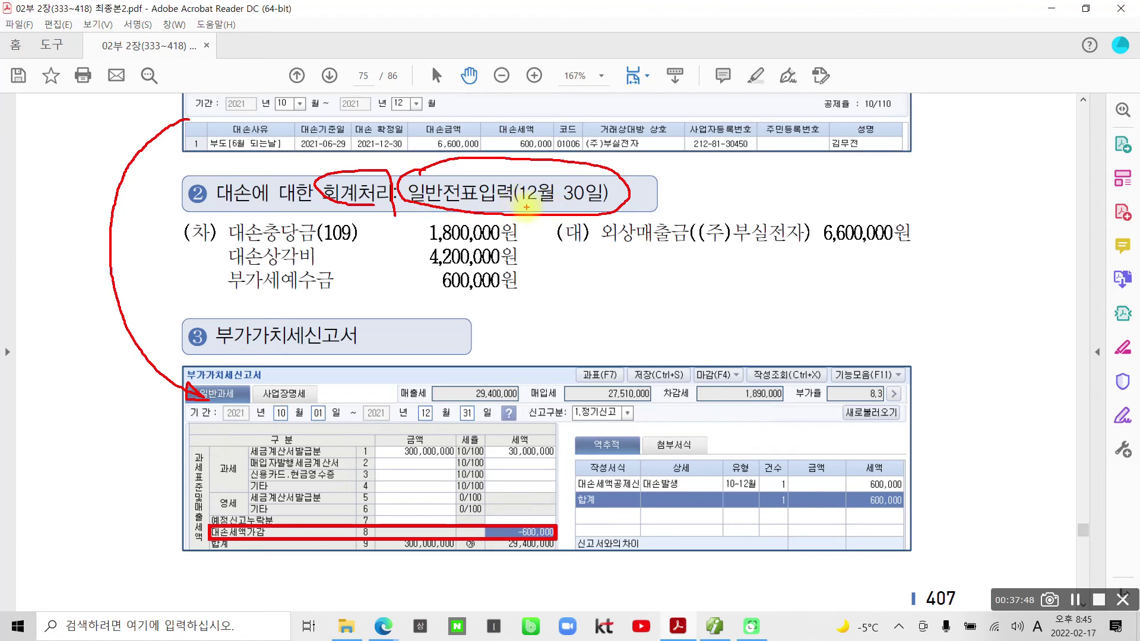
pyautogui.moveTo(523, 209)
pyautogui.mouseDown()
pyautogui.moveTo(611, 213)
pyautogui.moveTo(624, 174)
pyautogui.moveTo(522, 166)
pyautogui.moveTo(525, 205)
pyautogui.mouseUp()
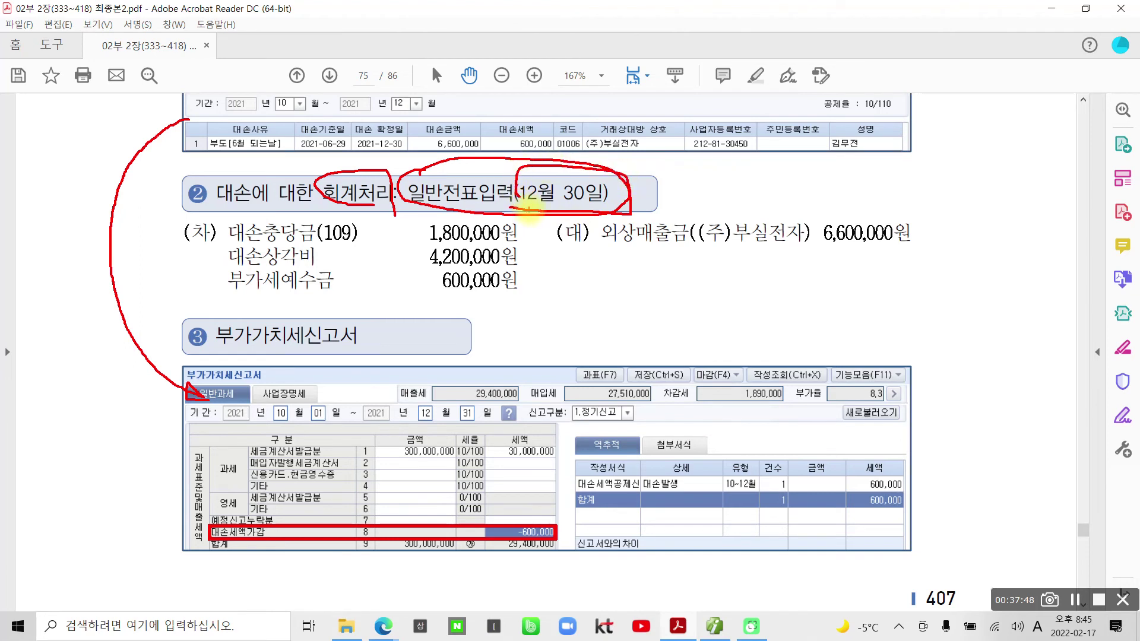
pyautogui.press('Escape')
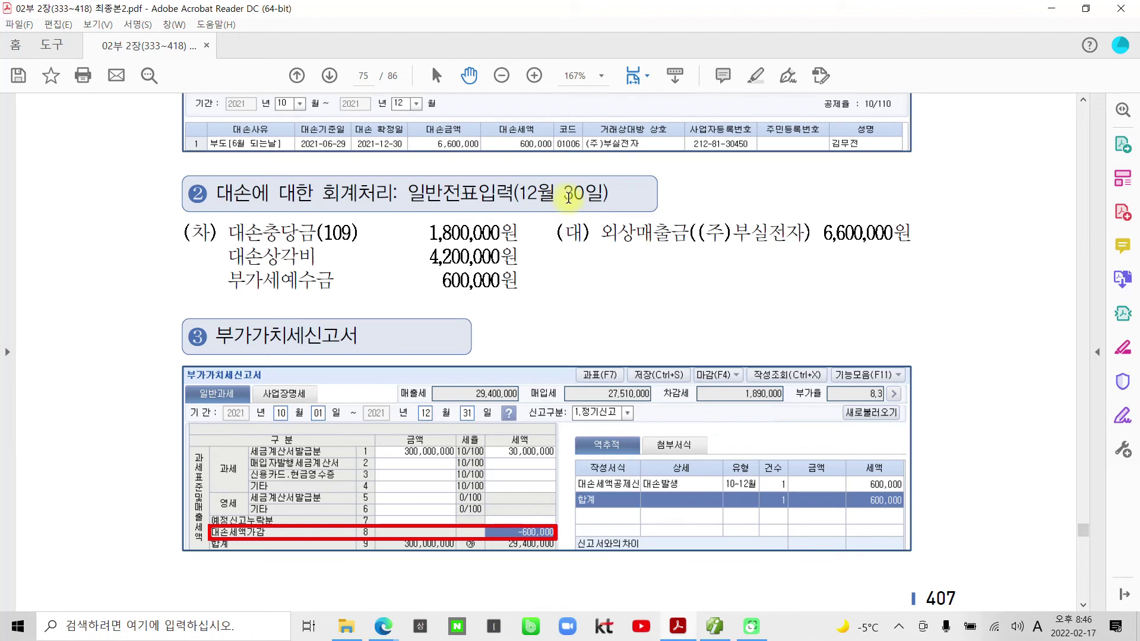
# Underline in red the 외상매출금, 대손충당금(109), 부가세예수금 and 대손상각비 lines of the December 30 entry in the PDF answers.
pyautogui.moveTo(606, 253); pyautogui.dragTo(897, 259)
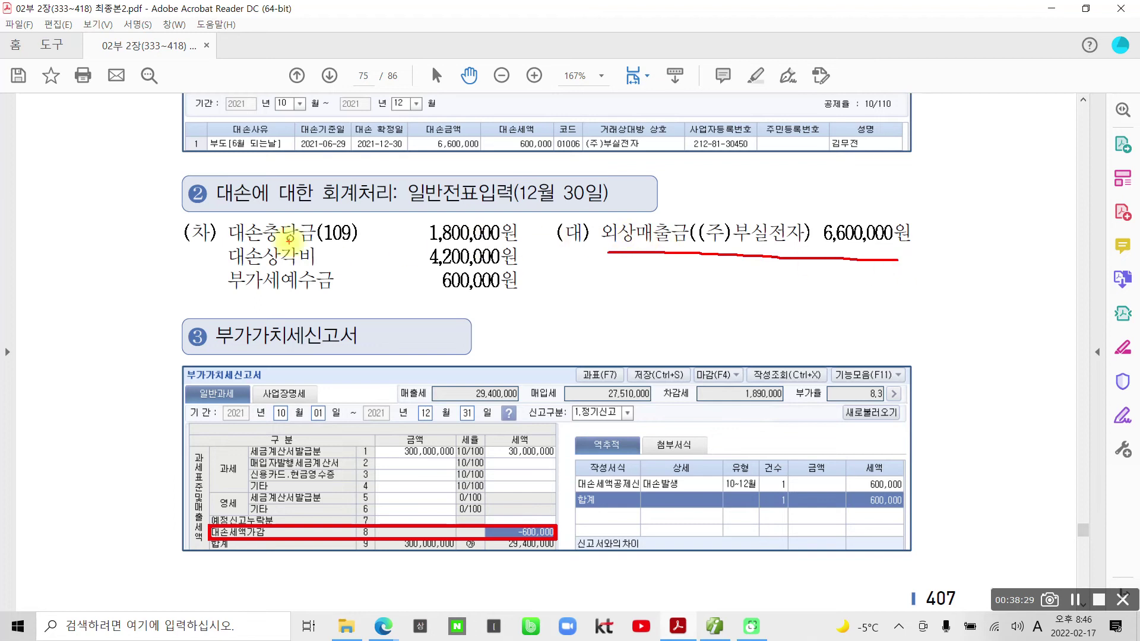
pyautogui.moveTo(232, 244); pyautogui.dragTo(526, 244)
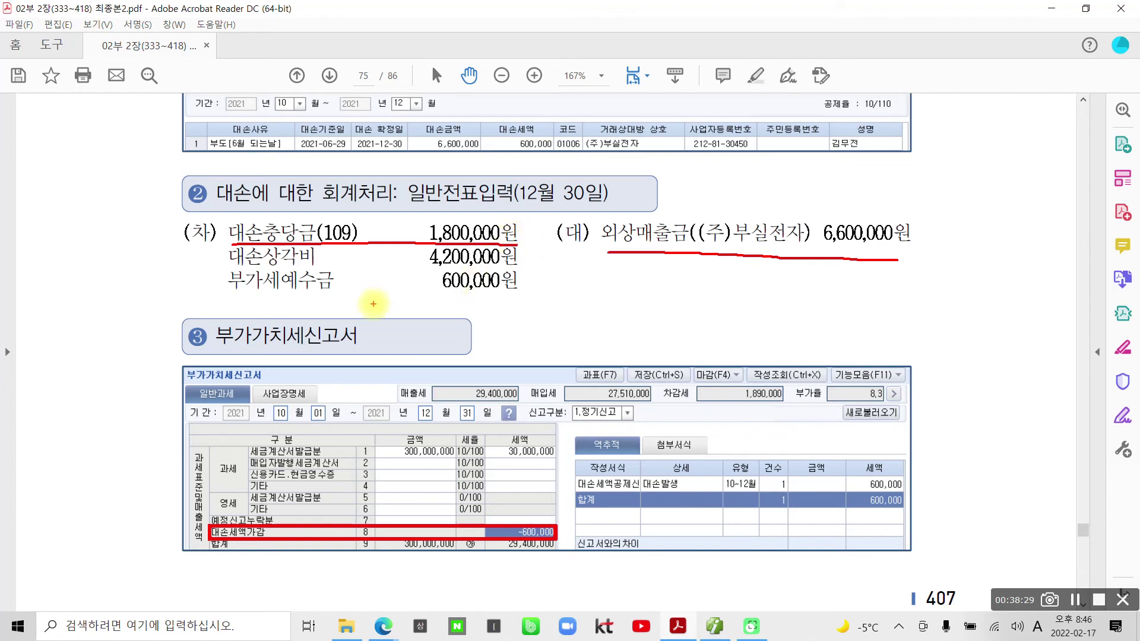
pyautogui.moveTo(226, 295); pyautogui.dragTo(348, 294)
pyautogui.moveTo(438, 295); pyautogui.dragTo(531, 293)
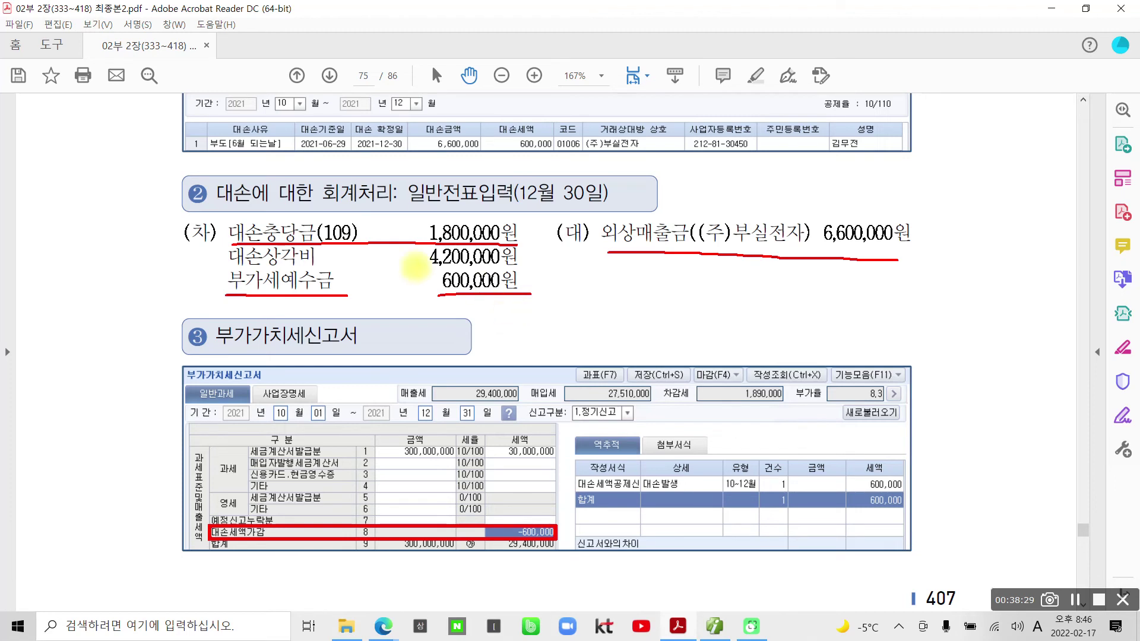
pyautogui.moveTo(231, 265); pyautogui.dragTo(519, 267)
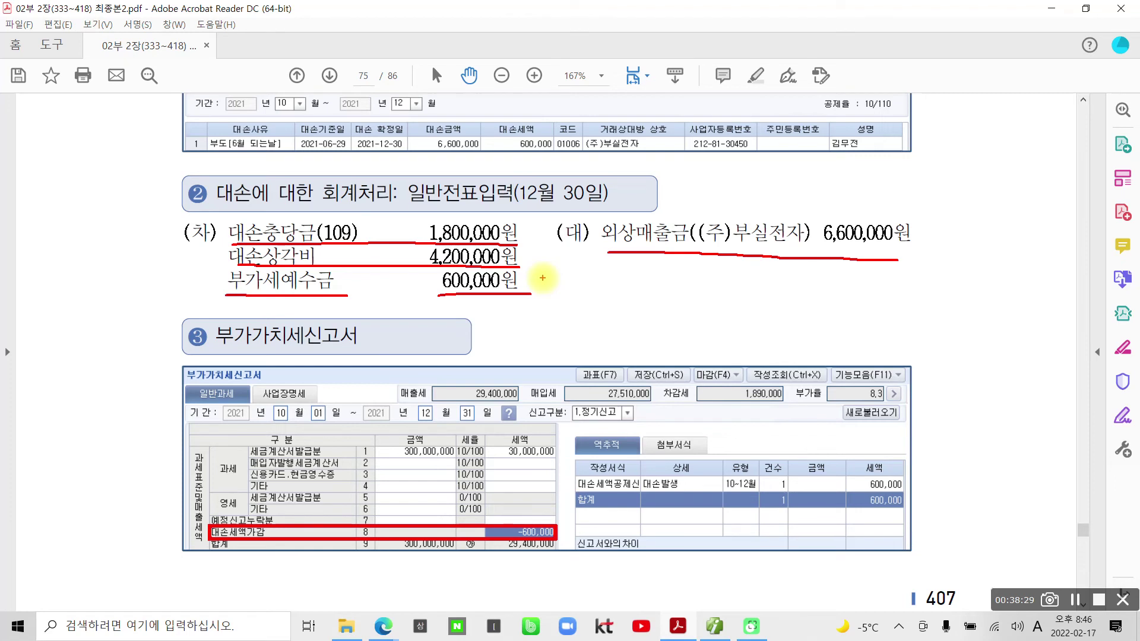
# Handwrite 6,800,000 in red above the December 30 entry and clear all the marks.
pyautogui.moveTo(790, 94)
pyautogui.mouseDown()
pyautogui.moveTo(775, 161)
pyautogui.moveTo(788, 194)
pyautogui.mouseUp()
pyautogui.moveTo(866, 143)
pyautogui.mouseDown()
pyautogui.moveTo(828, 169)
pyautogui.moveTo(869, 142)
pyautogui.moveTo(929, 140)
pyautogui.moveTo(949, 119)
pyautogui.mouseUp()
pyautogui.moveTo(974, 167); pyautogui.dragTo(965, 188)
pyautogui.moveTo(1016, 116)
pyautogui.mouseDown()
pyautogui.moveTo(1001, 159)
pyautogui.moveTo(1026, 127)
pyautogui.moveTo(1081, 130)
pyautogui.mouseUp()
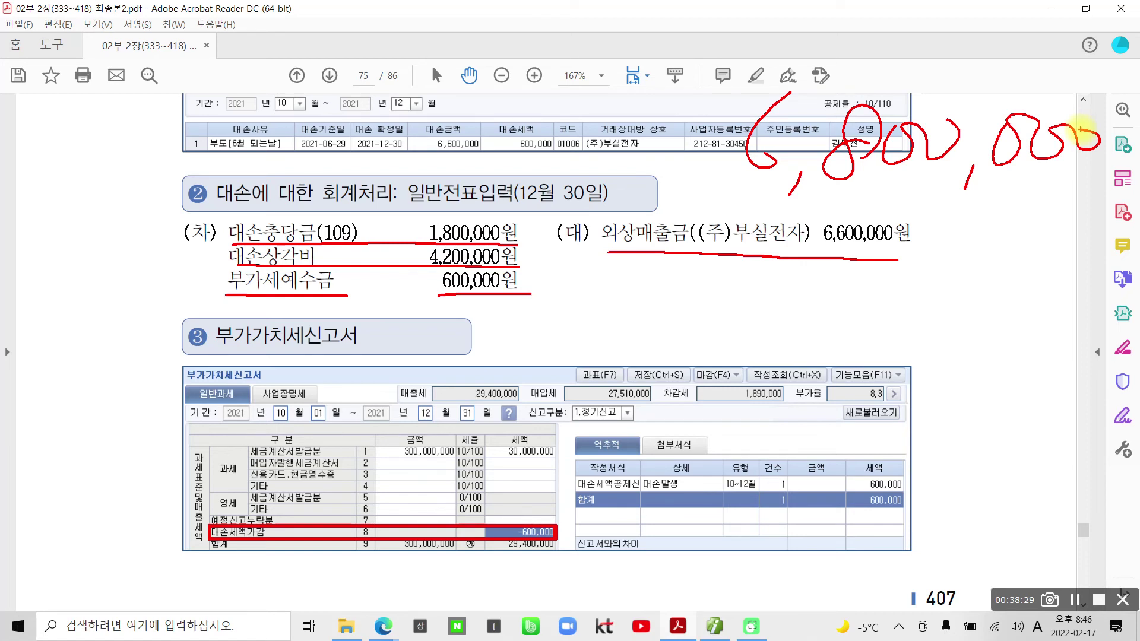
pyautogui.press('Escape')
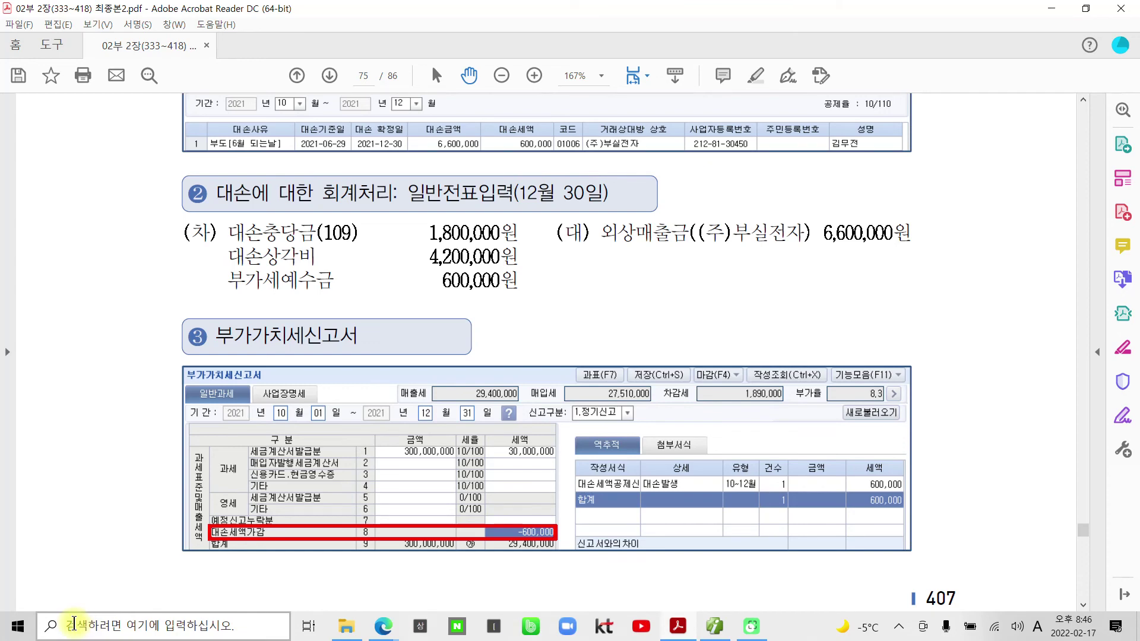
# Open Windows 메모장 (Notepad) and write the debit side of a sample write-off entry, "* 차)대손충당금 6,600,000".
pyautogui.click(18, 626)
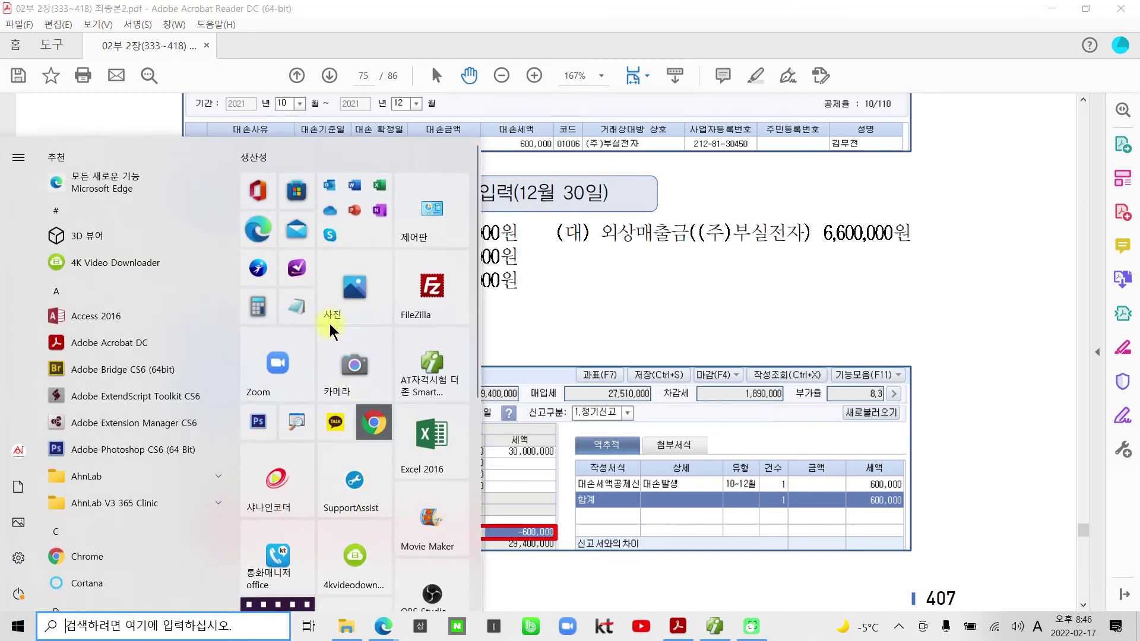
pyautogui.click(297, 308)
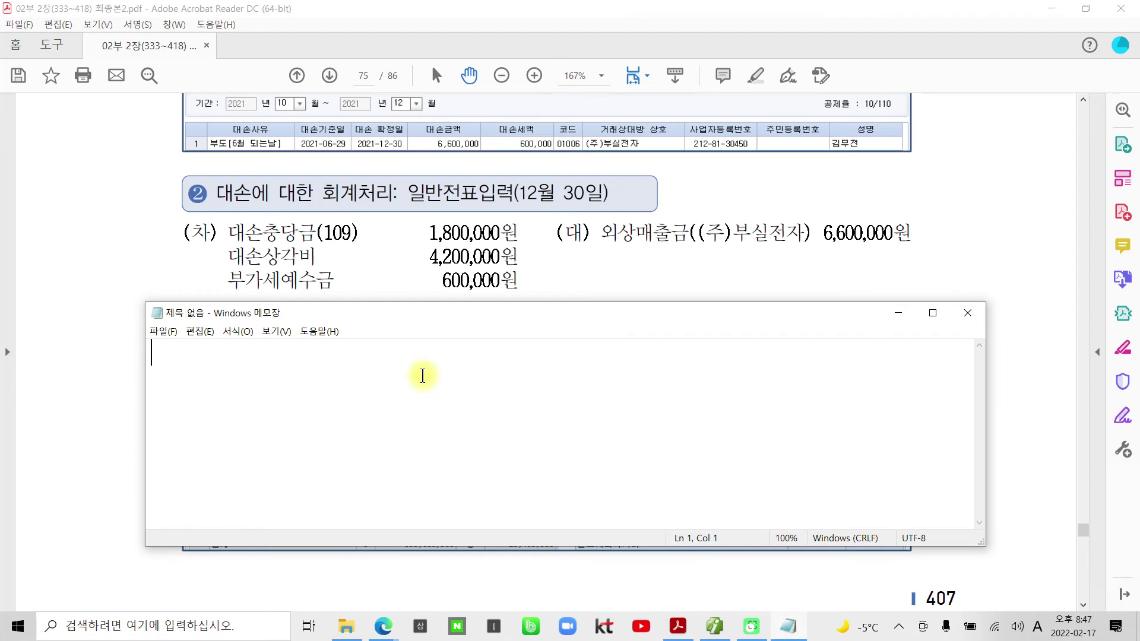
pyautogui.write('* ch')
pyautogui.press('BackSpace')
pyautogui.press('BackSpace')
pyautogui.press('Hangul')
pyautogui.write('차)대소')
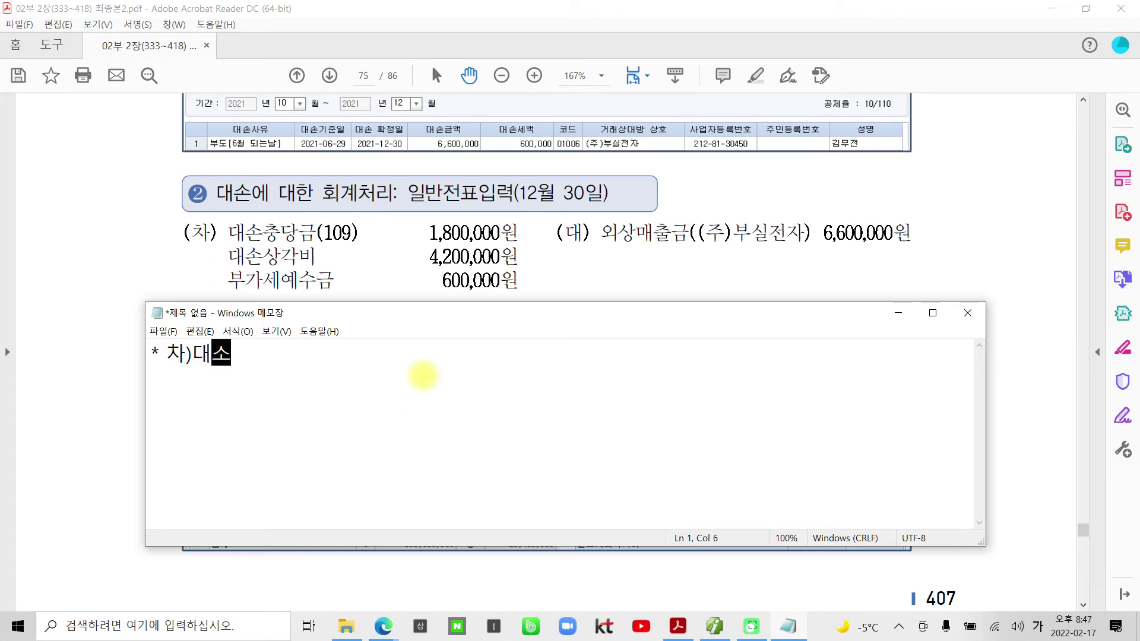
pyautogui.write('충당금 ')
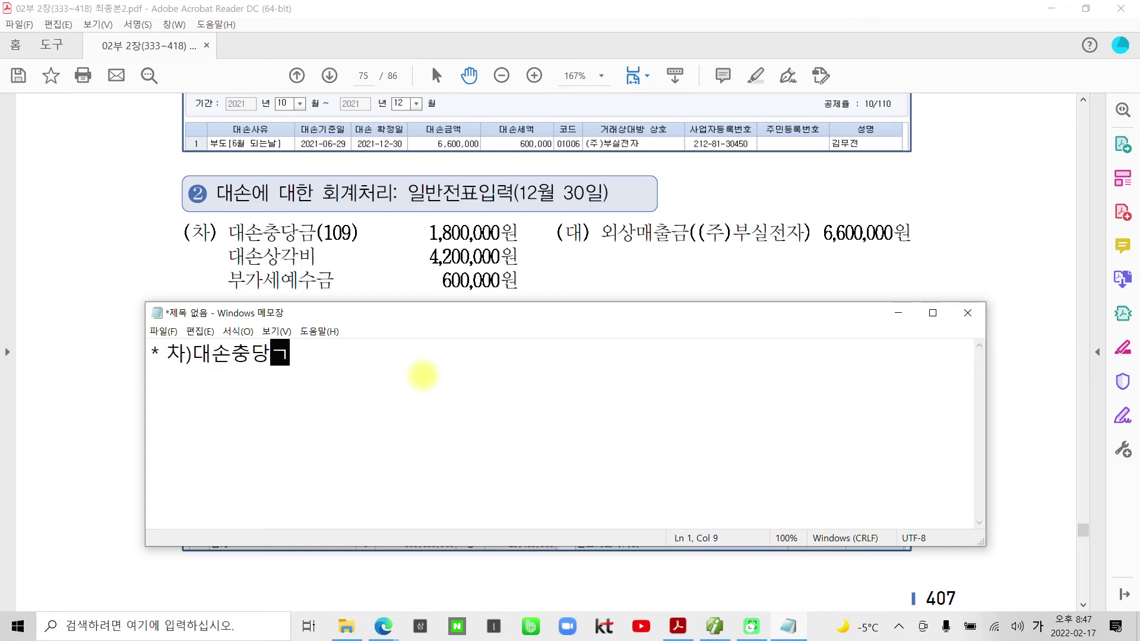
pyautogui.write(' 6,')
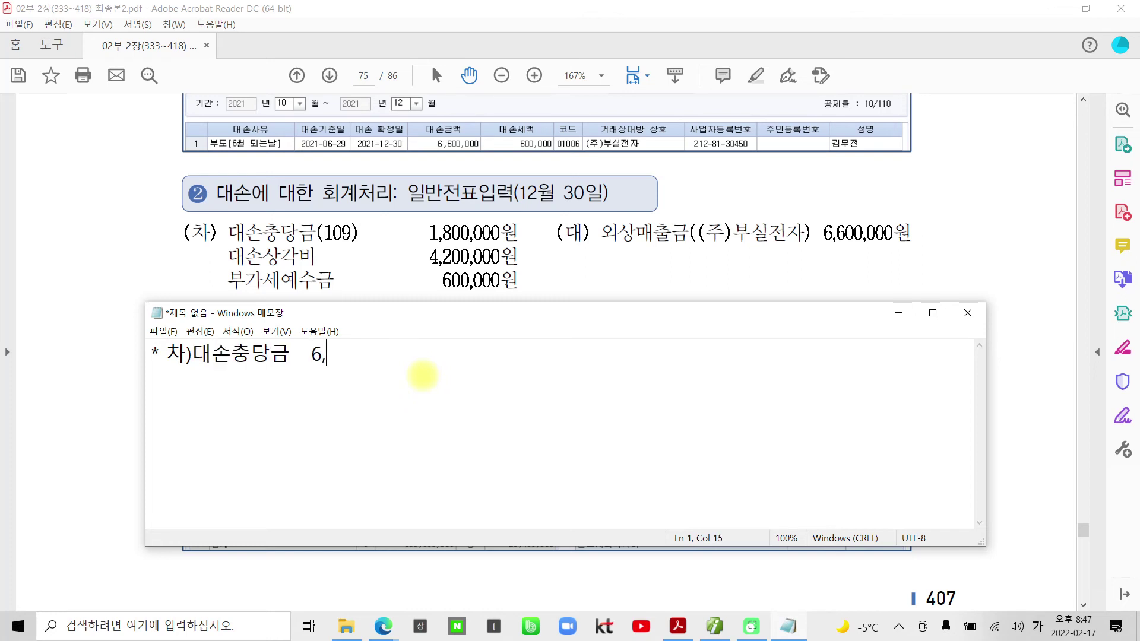
pyautogui.write('600,000 ')
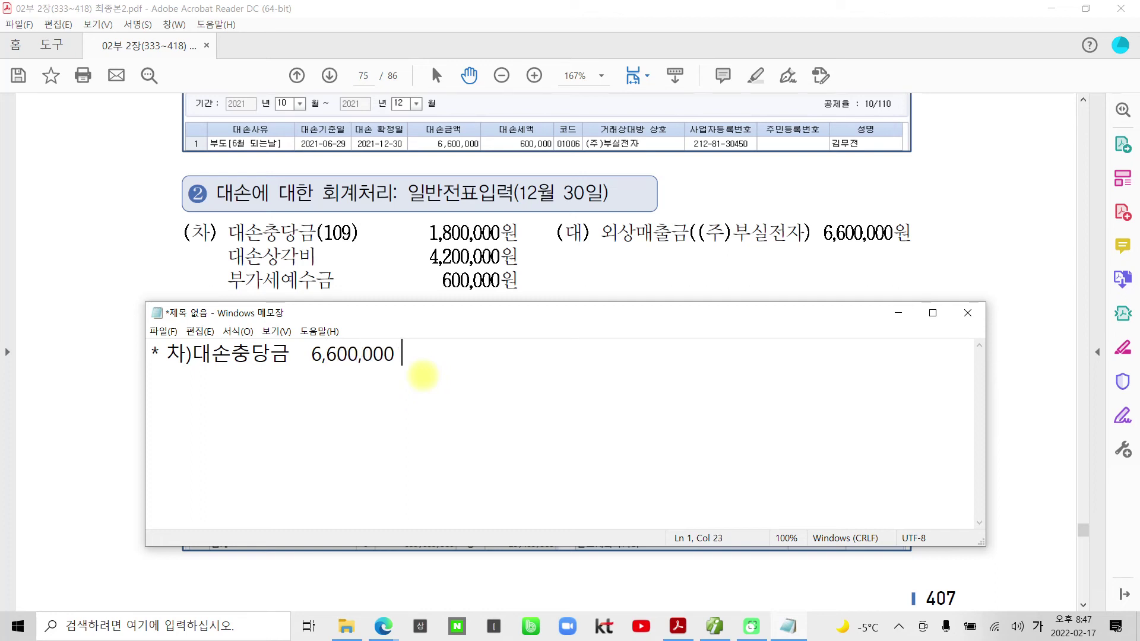
# Add the credit side "대)외상매출금 6,600,000" to the first sample entry, on the same line.
pyautogui.write('    대)ㅅ')
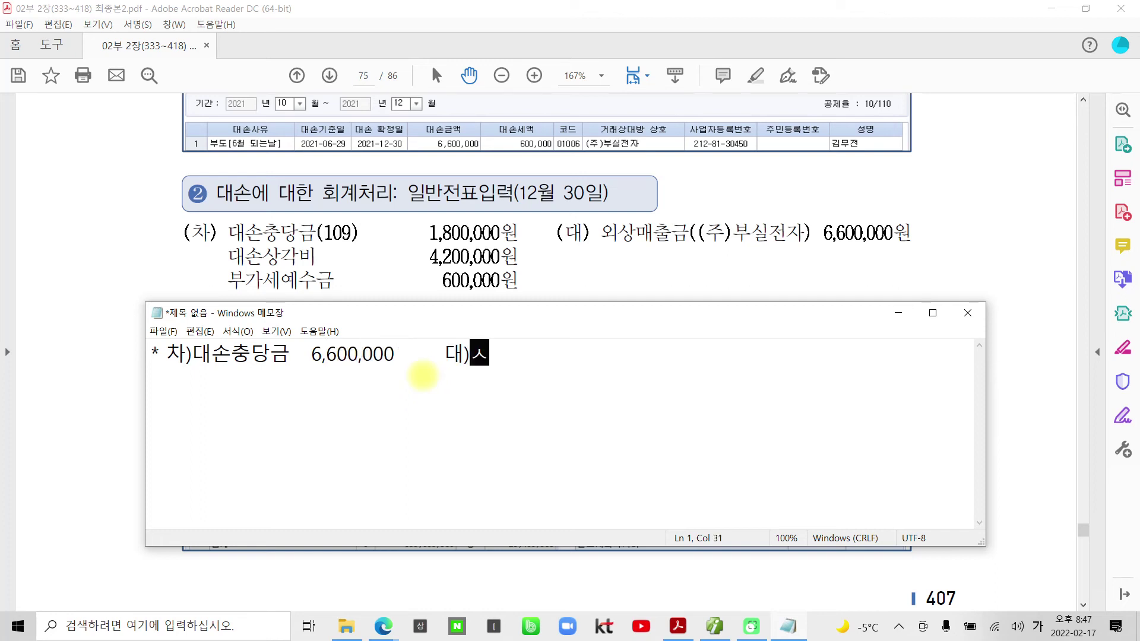
pyautogui.press('BackSpace')
pyautogui.write('외상매')
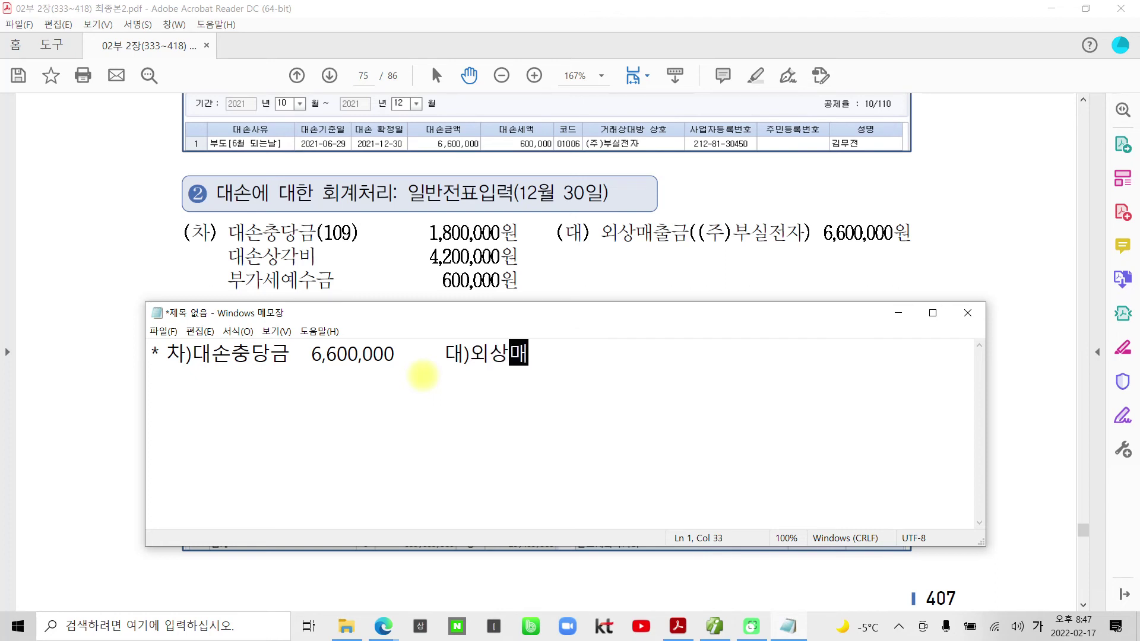
pyautogui.write('출금    ')
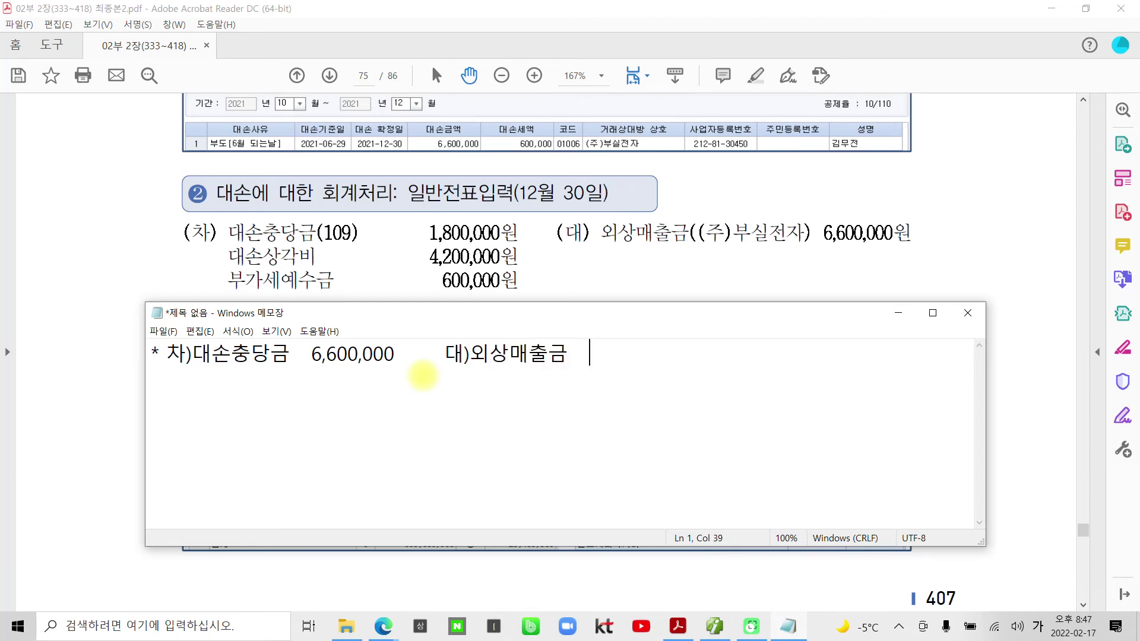
pyautogui.write('6,600,000')
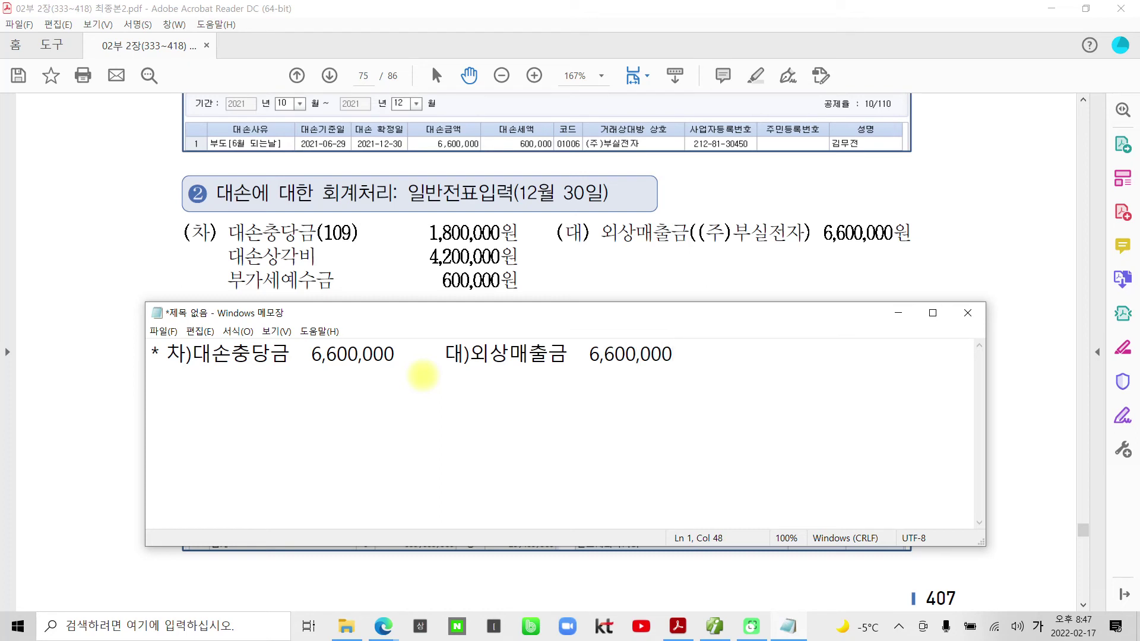
# Leave a blank line and write a second entry, "* 차)대손충당금 6,000,000 대)외상매출금 6,600,000".
pyautogui.press('Return')
pyautogui.press('Return')
pyautogui.write('* 차)대손충당금')
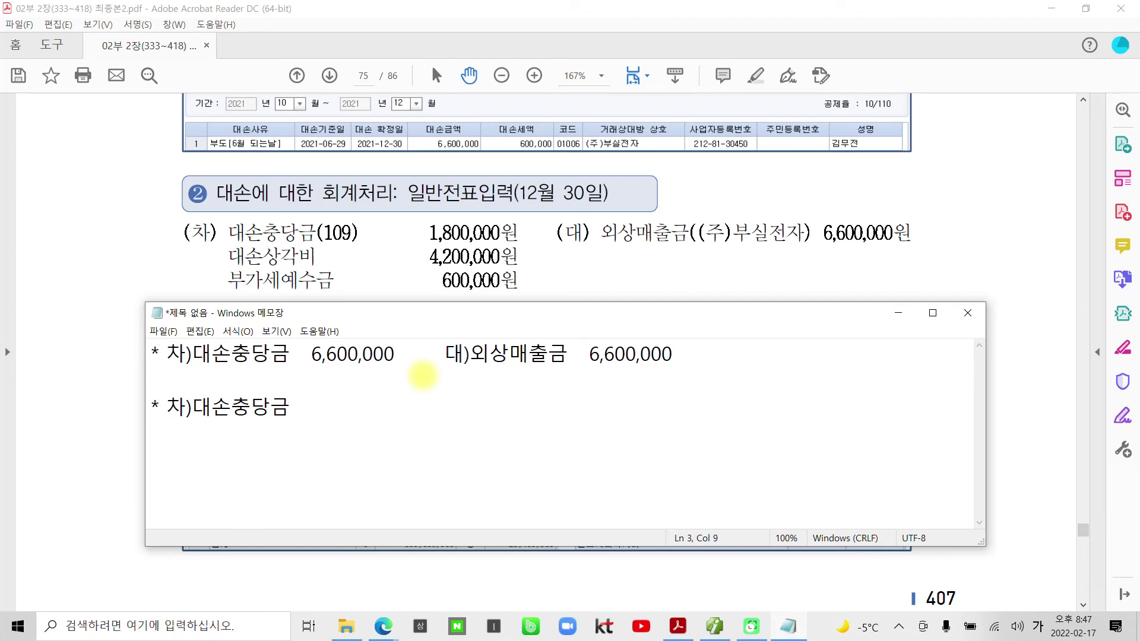
pyautogui.write('   6,000,00')
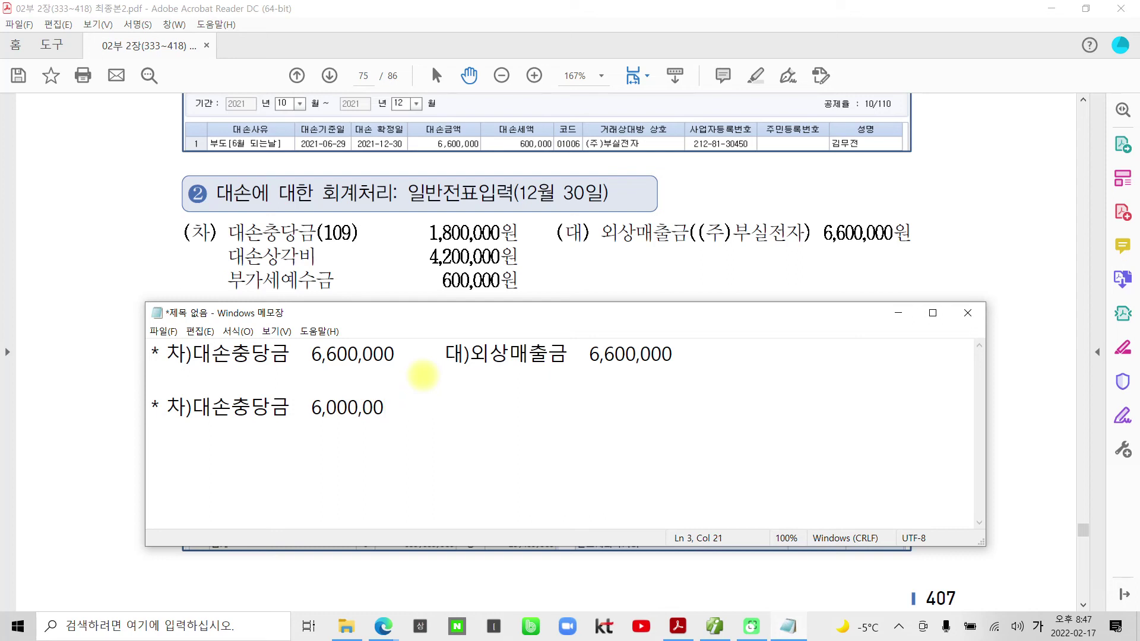
pyautogui.write('0   대')
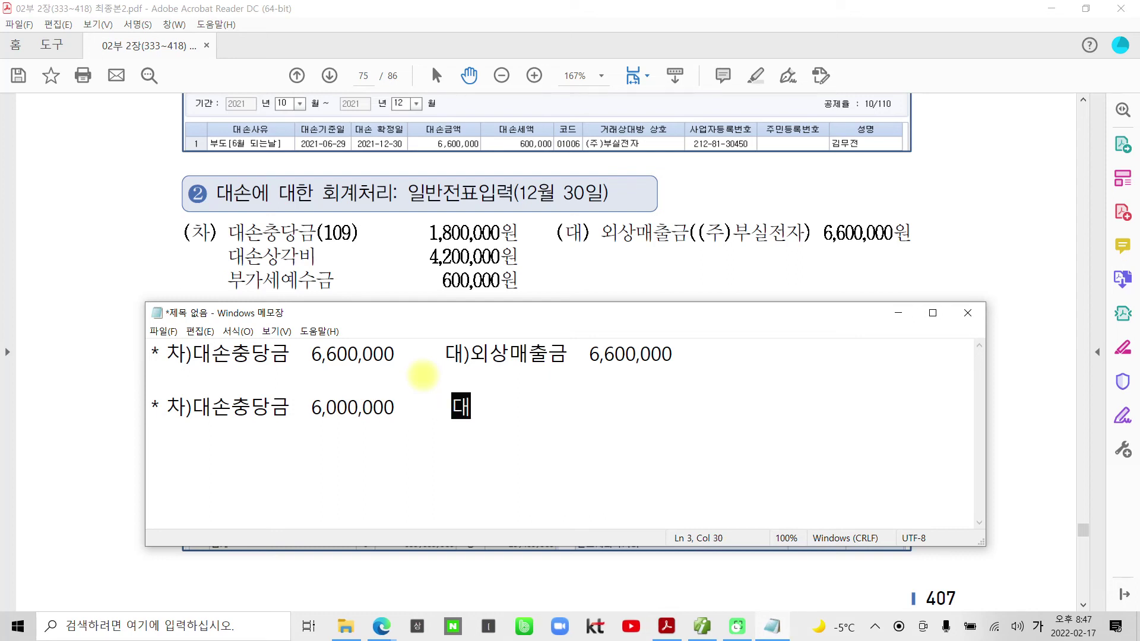
pyautogui.write(')외상매출그')
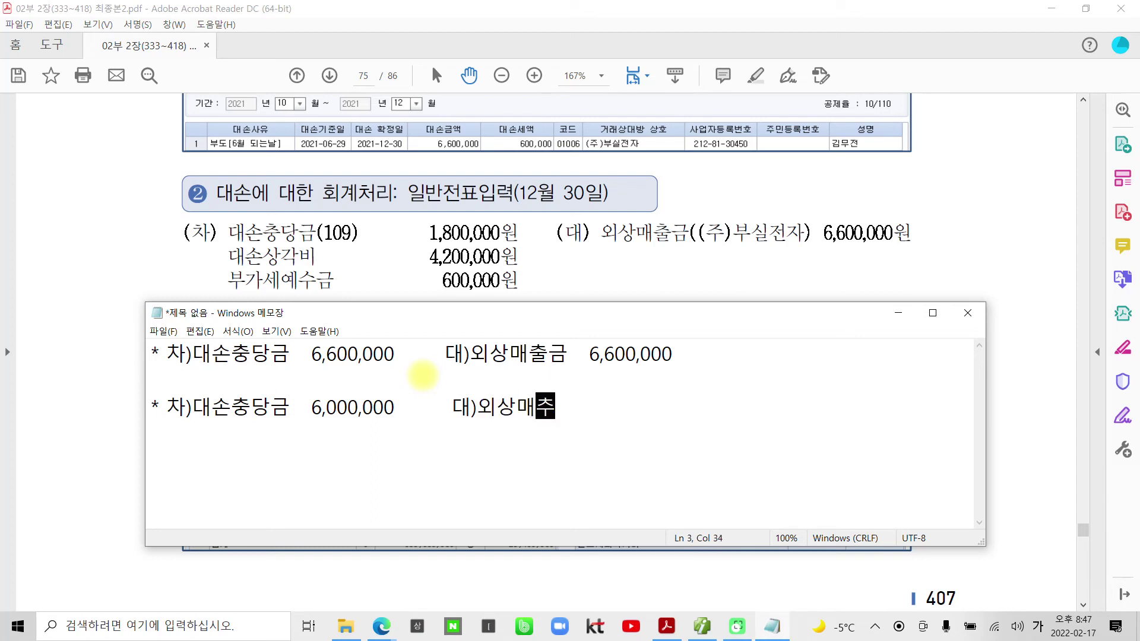
pyautogui.write('ㅁ   6,')
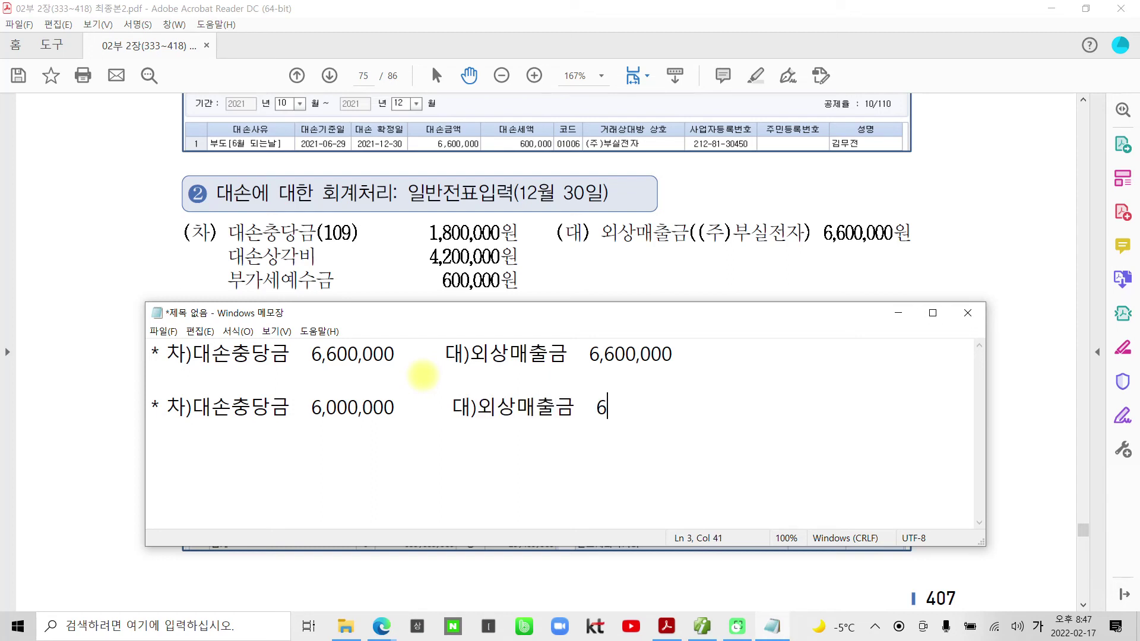
pyautogui.write('600,')
pyautogui.write('000')
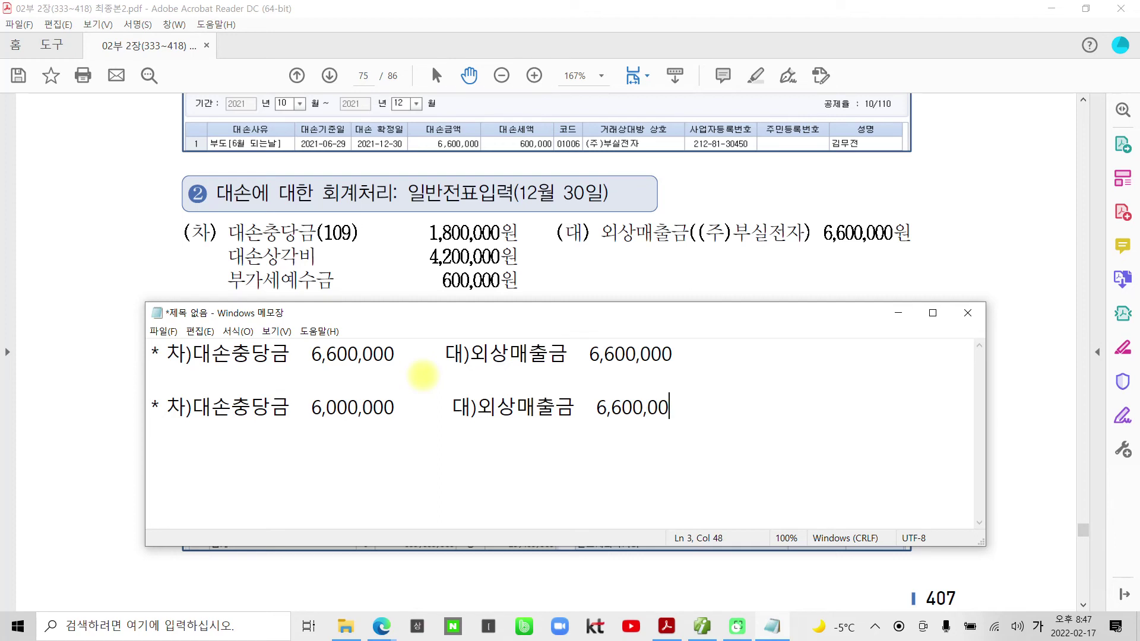
# Add the debit line "예수금 600,000" beneath 대손충당금 in the second entry, lined up with its name and amount.
pyautogui.press('Return')
pyautogui.write('예수그ㅁ          ')
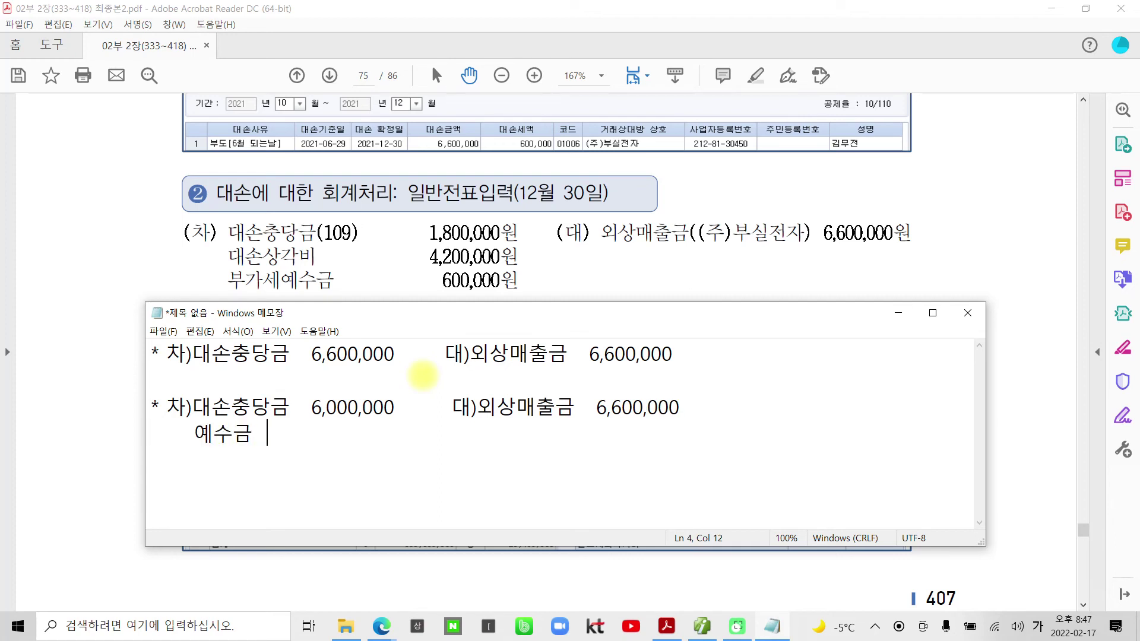
pyautogui.write('600,000')
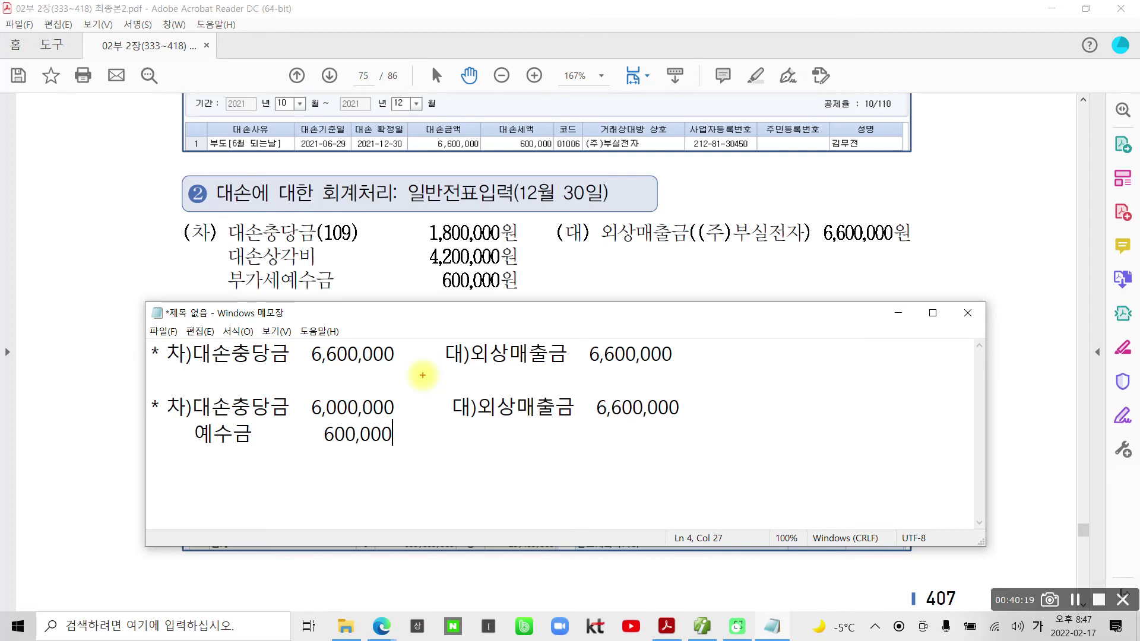
# Circle the second memo entry in red and underline its 외상매출금 6,600,000 and its debit side with 예수금 600,000.
pyautogui.moveTo(163, 381)
pyautogui.mouseDown()
pyautogui.moveTo(259, 475)
pyautogui.moveTo(723, 450)
pyautogui.moveTo(667, 376)
pyautogui.moveTo(158, 392)
pyautogui.mouseUp()
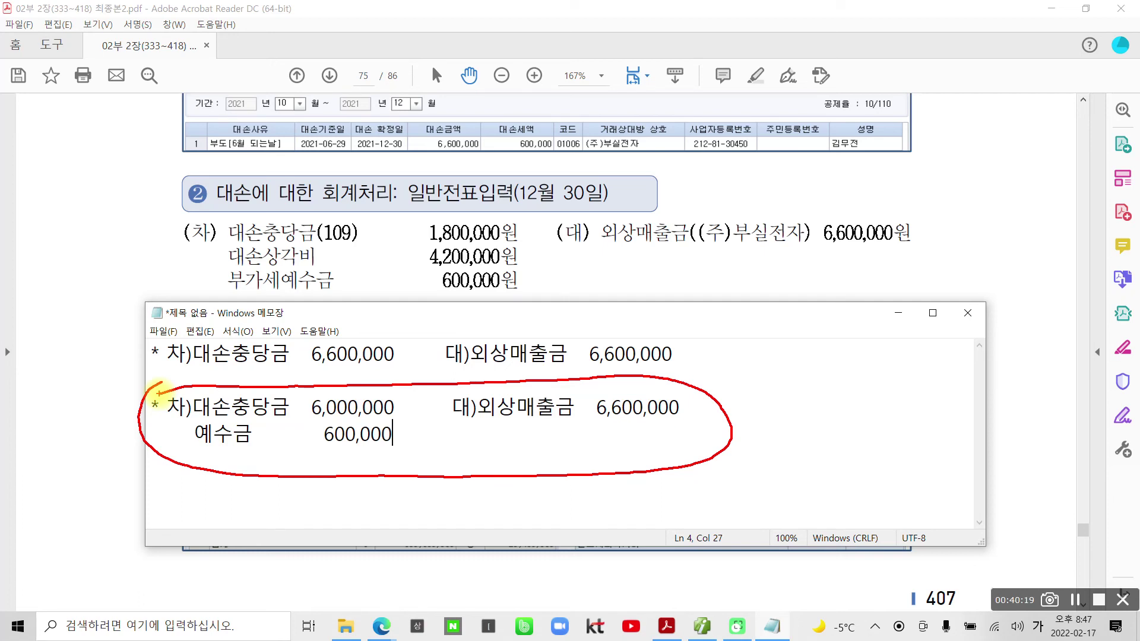
pyautogui.moveTo(477, 424); pyautogui.dragTo(677, 421)
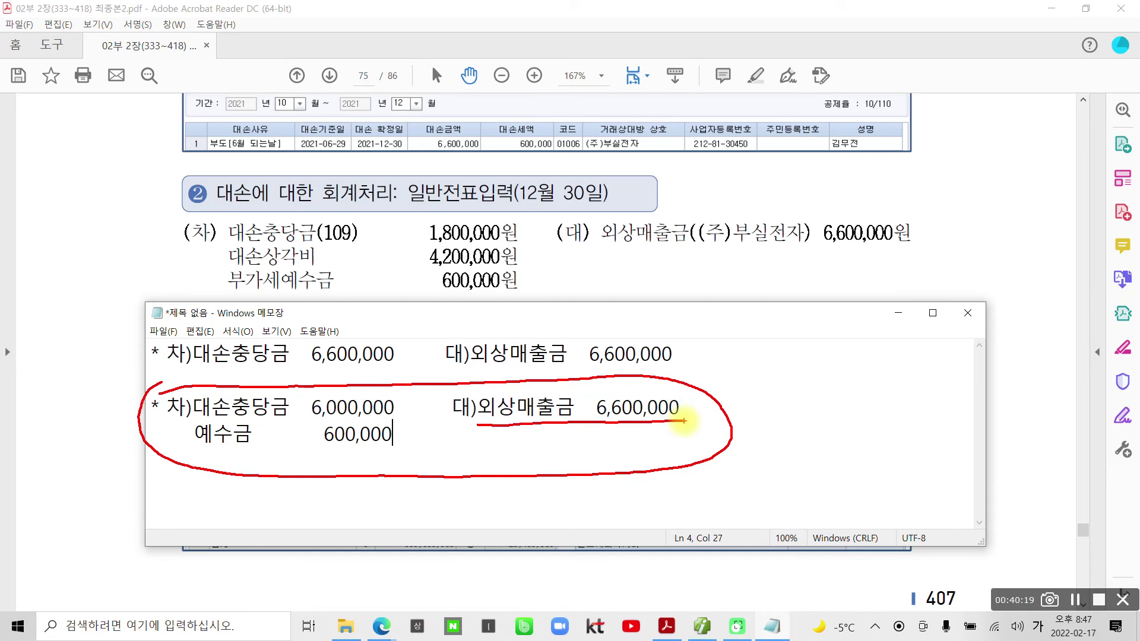
pyautogui.moveTo(176, 440)
pyautogui.mouseDown()
pyautogui.moveTo(229, 458)
pyautogui.moveTo(398, 446)
pyautogui.mouseUp()
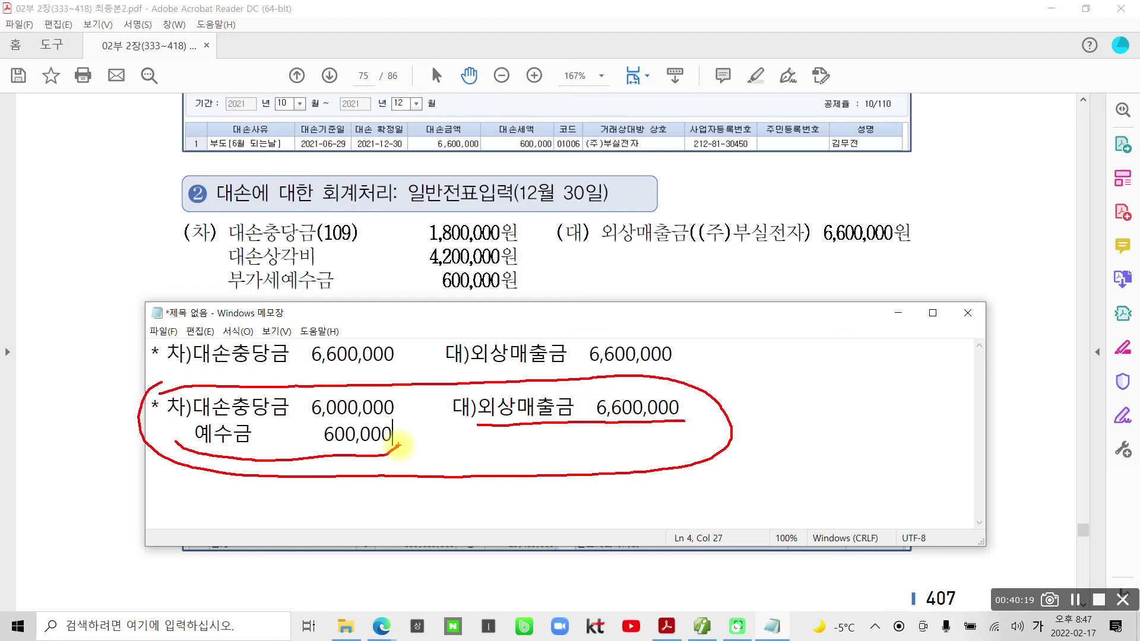
# Circle the December 30 entry in the PDF in red and underline its 외상매출금, 대손충당금, 부가세예수금 and 대손상각비 amounts.
pyautogui.moveTo(181, 208)
pyautogui.mouseDown()
pyautogui.moveTo(175, 262)
pyautogui.moveTo(338, 300)
pyautogui.moveTo(692, 289)
pyautogui.moveTo(936, 255)
pyautogui.moveTo(834, 208)
pyautogui.moveTo(166, 217)
pyautogui.mouseUp()
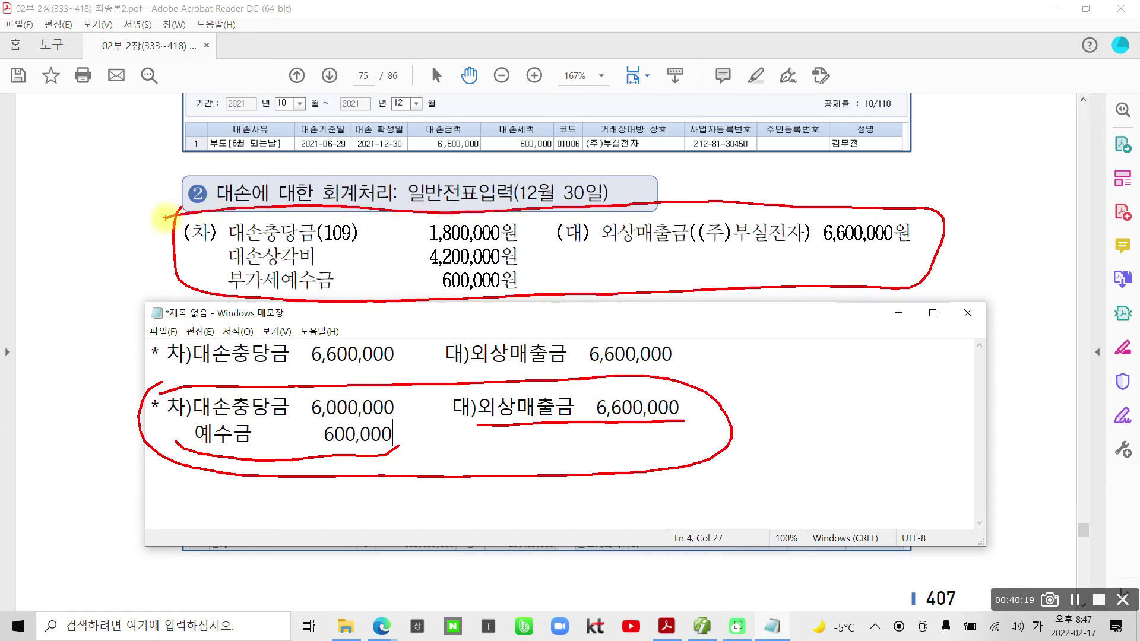
pyautogui.moveTo(818, 259); pyautogui.dragTo(912, 256)
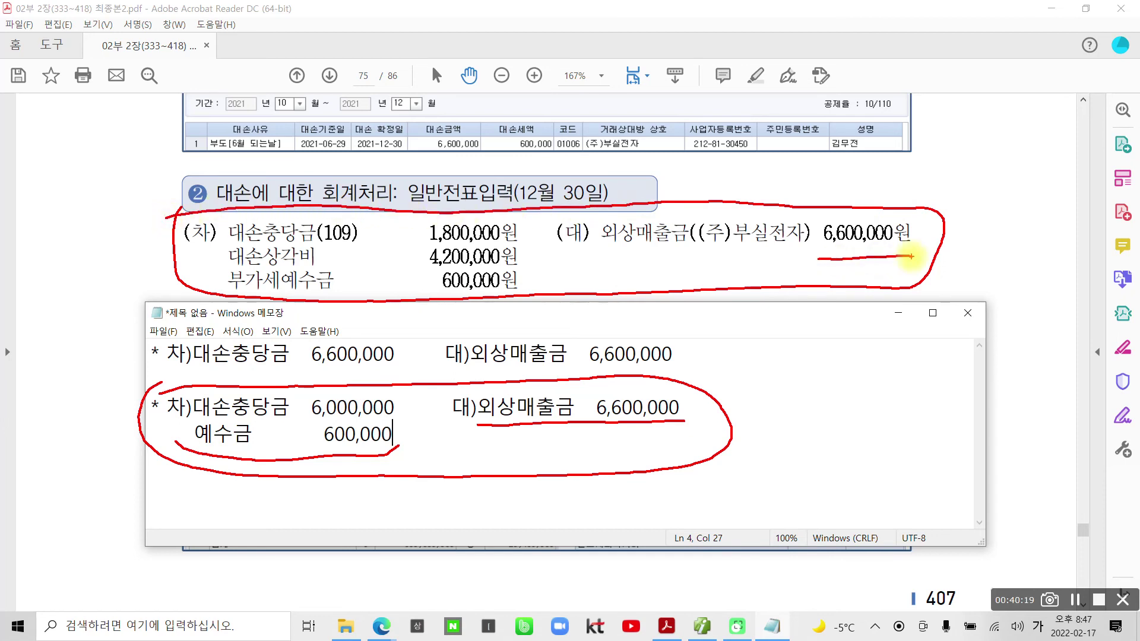
pyautogui.moveTo(326, 245); pyautogui.dragTo(516, 237)
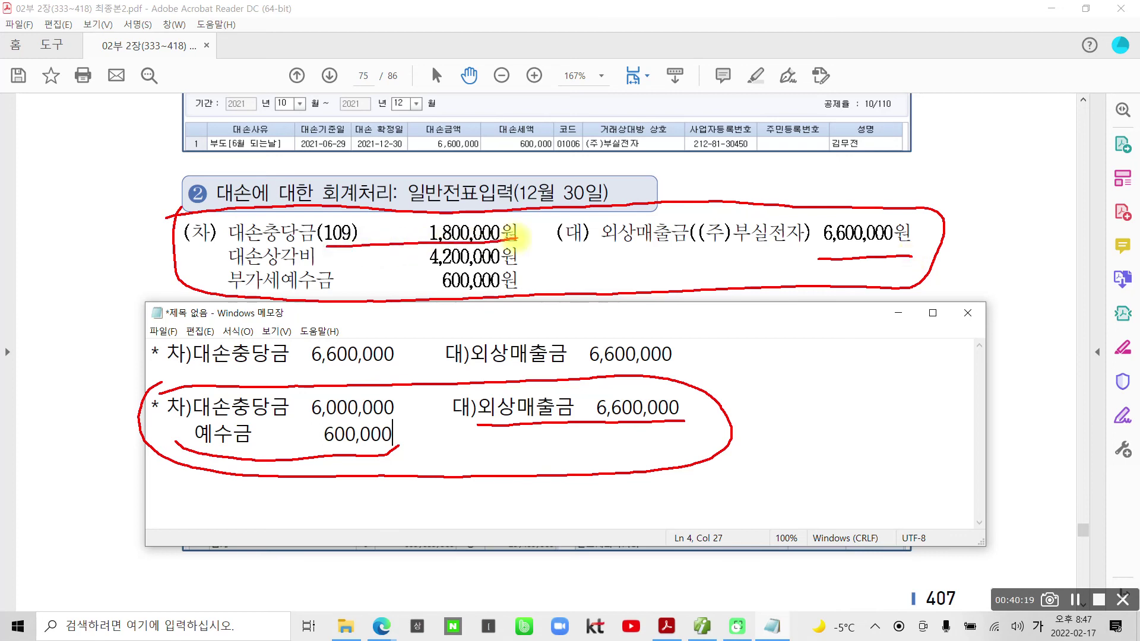
pyautogui.moveTo(428, 291); pyautogui.dragTo(517, 299)
pyautogui.moveTo(425, 275); pyautogui.dragTo(495, 276)
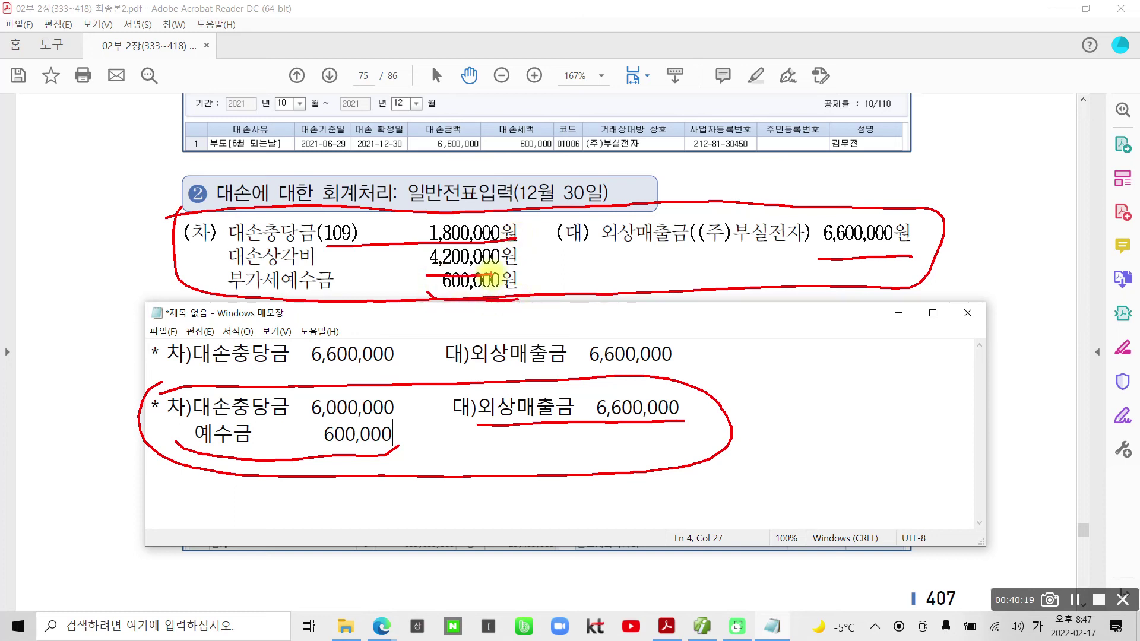
# Number the PDF's 대손충당금, 부가세예수금 and 대손상각비 as circled 1, 2, 3, then mark the memo's 예수금 as 1 and its 대손충당금.
pyautogui.moveTo(399, 209)
pyautogui.mouseDown()
pyautogui.moveTo(385, 233)
pyautogui.moveTo(408, 229)
pyautogui.moveTo(399, 242)
pyautogui.mouseUp()
pyautogui.moveTo(374, 290); pyautogui.dragTo(395, 298)
pyautogui.moveTo(396, 300)
pyautogui.mouseDown()
pyautogui.moveTo(363, 310)
pyautogui.moveTo(393, 317)
pyautogui.mouseUp()
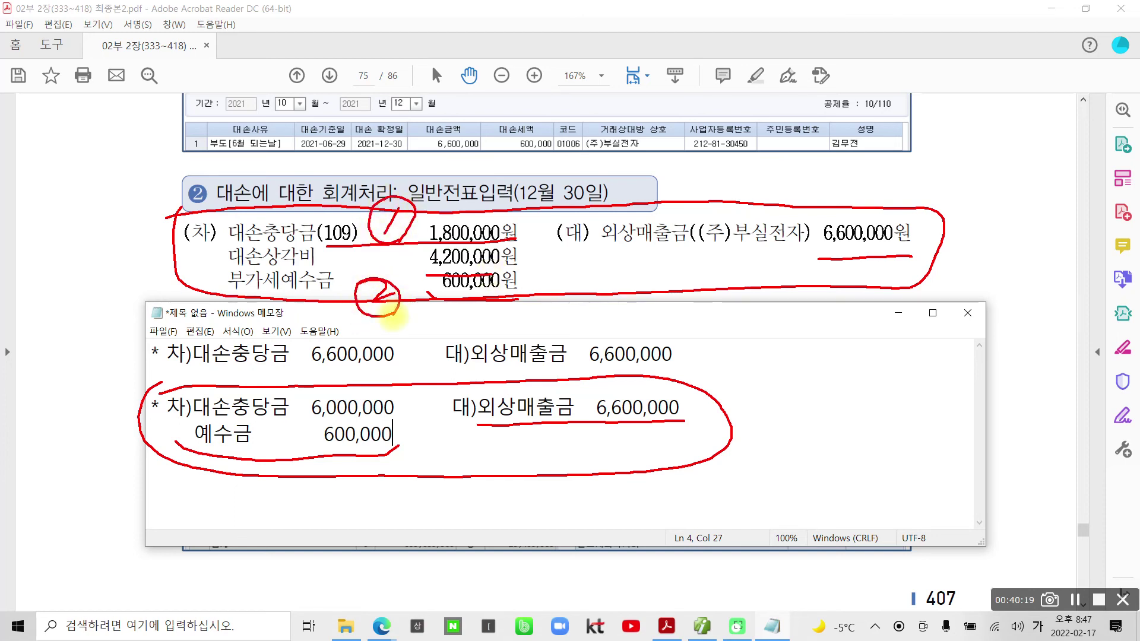
pyautogui.moveTo(349, 244); pyautogui.dragTo(355, 274)
pyautogui.moveTo(382, 237)
pyautogui.mouseDown()
pyautogui.moveTo(347, 249)
pyautogui.moveTo(380, 272)
pyautogui.mouseUp()
pyautogui.moveTo(387, 249); pyautogui.dragTo(383, 268)
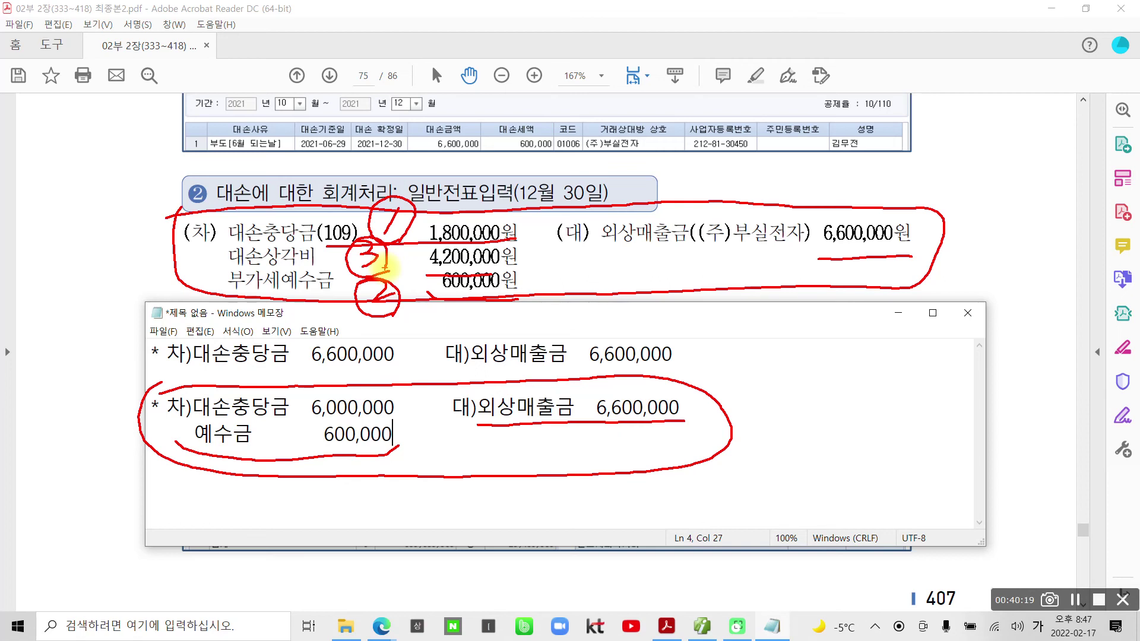
pyautogui.moveTo(295, 437)
pyautogui.mouseDown()
pyautogui.moveTo(279, 460)
pyautogui.moveTo(295, 478)
pyautogui.mouseUp()
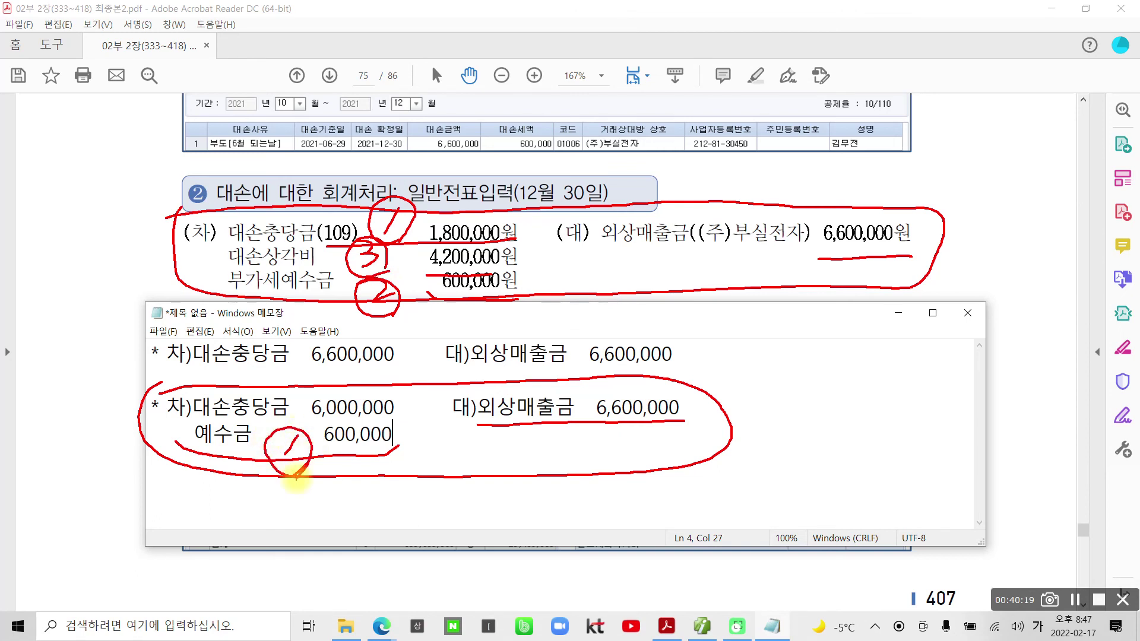
pyautogui.moveTo(276, 387)
pyautogui.mouseDown()
pyautogui.moveTo(256, 410)
pyautogui.moveTo(273, 369)
pyautogui.moveTo(279, 412)
pyautogui.mouseUp()
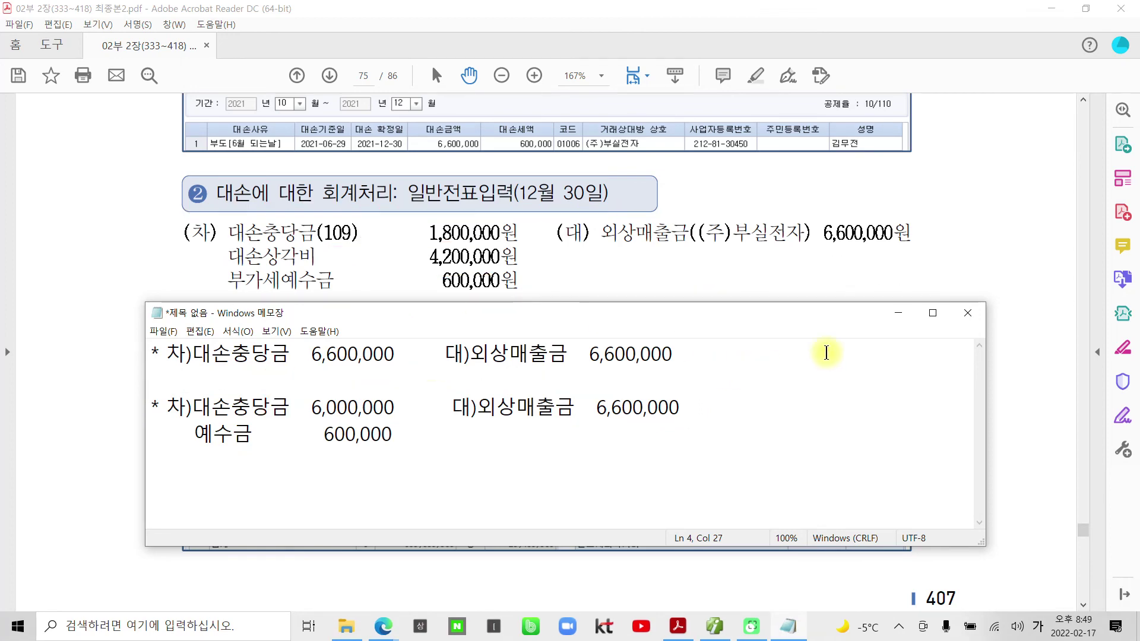
# Minimise the memo and examine the PDF's 부가가치세신고서 answer and the 수행 tip table on reporting 대손세액공제 and 변제대손세액.
pyautogui.click(898, 314)
pyautogui.scroll(-3, 241, 467)
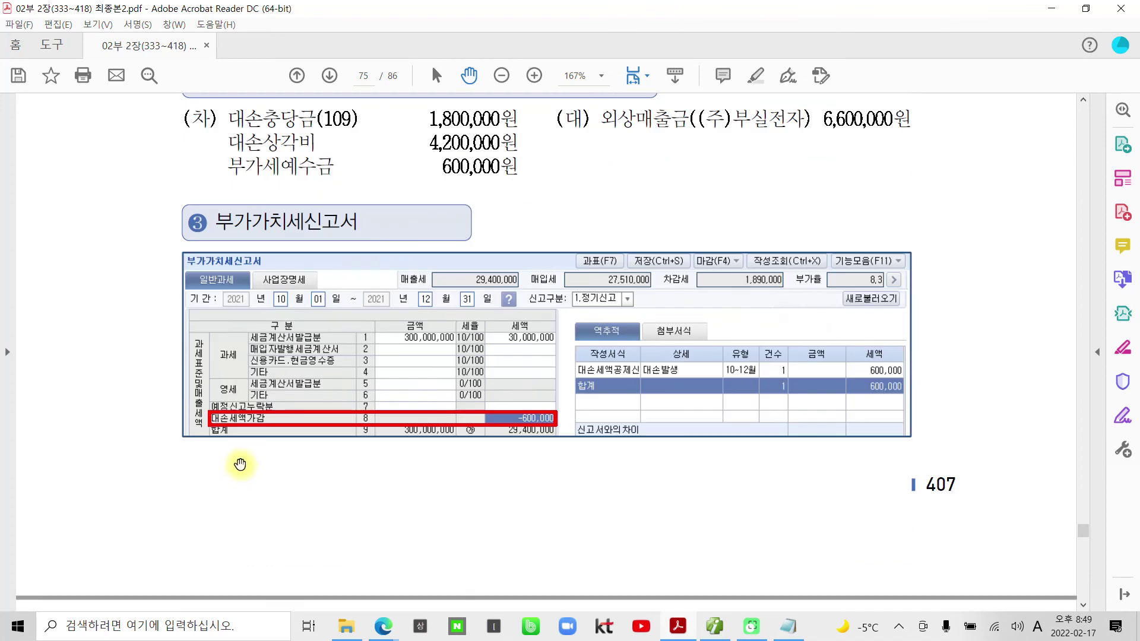
pyautogui.scroll(-10, 241, 467)
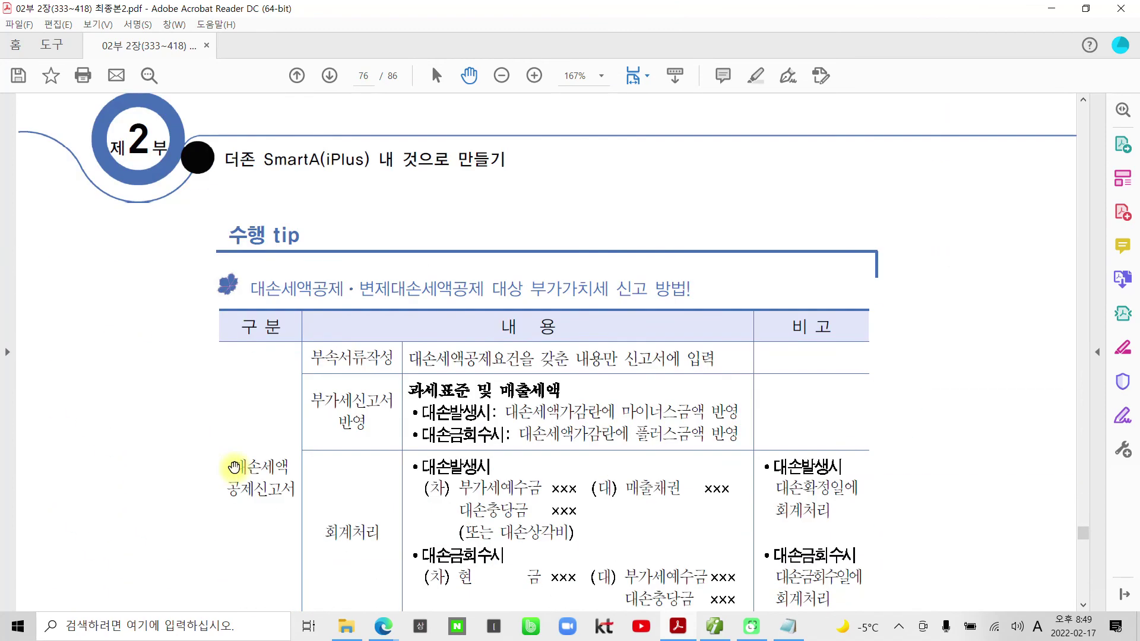
pyautogui.scroll(-1, 234, 467)
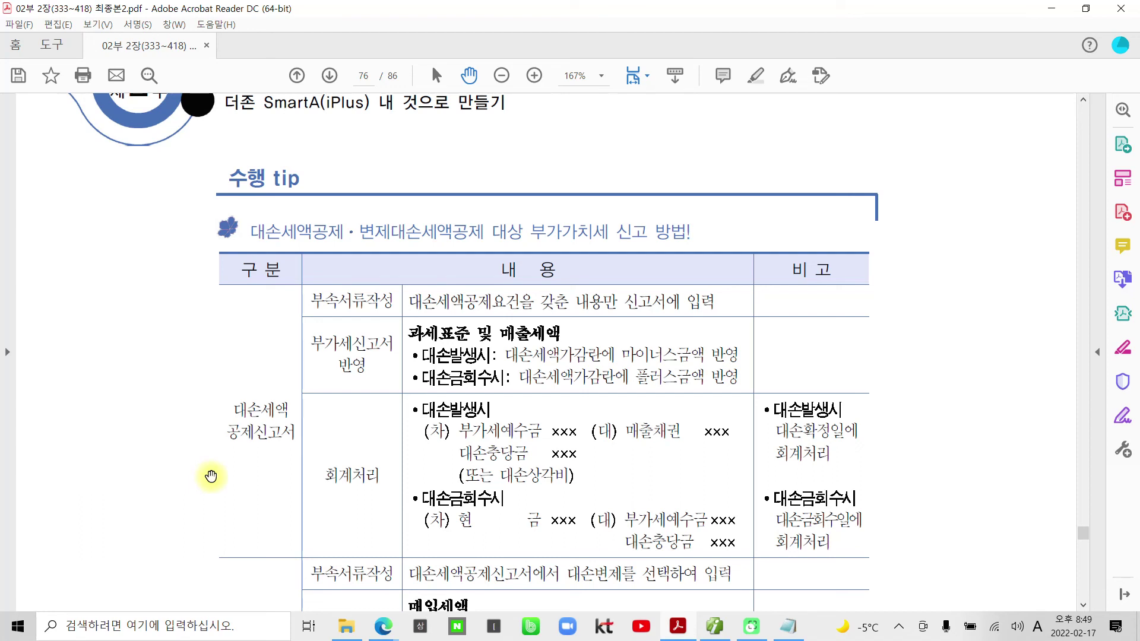
pyautogui.scroll(-3, 211, 476)
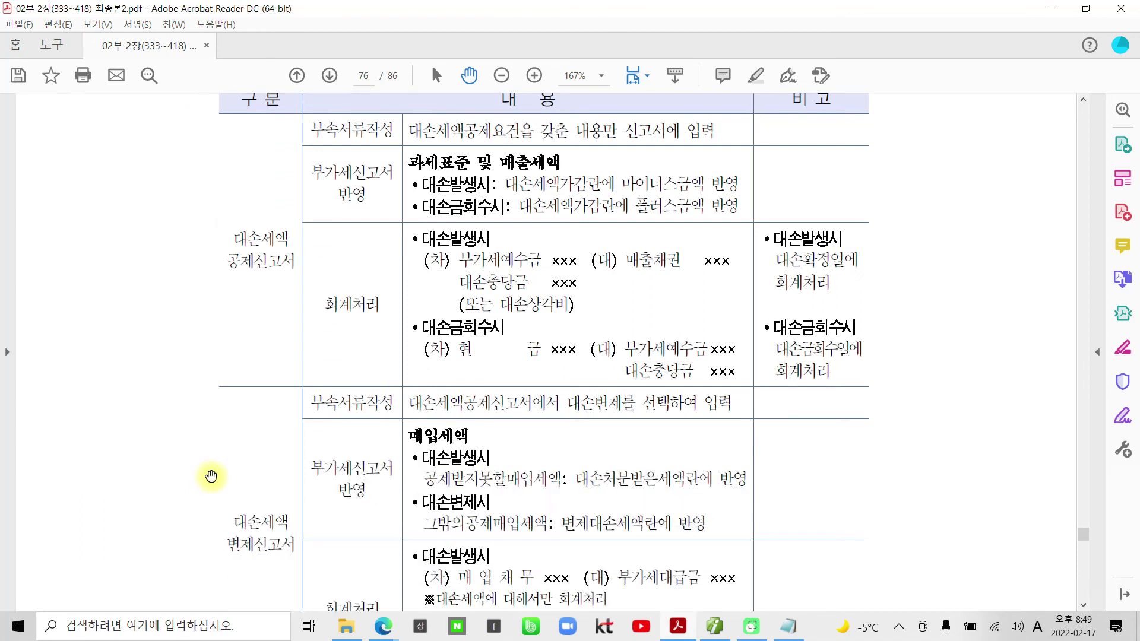
pyautogui.scroll(-1, 210, 476)
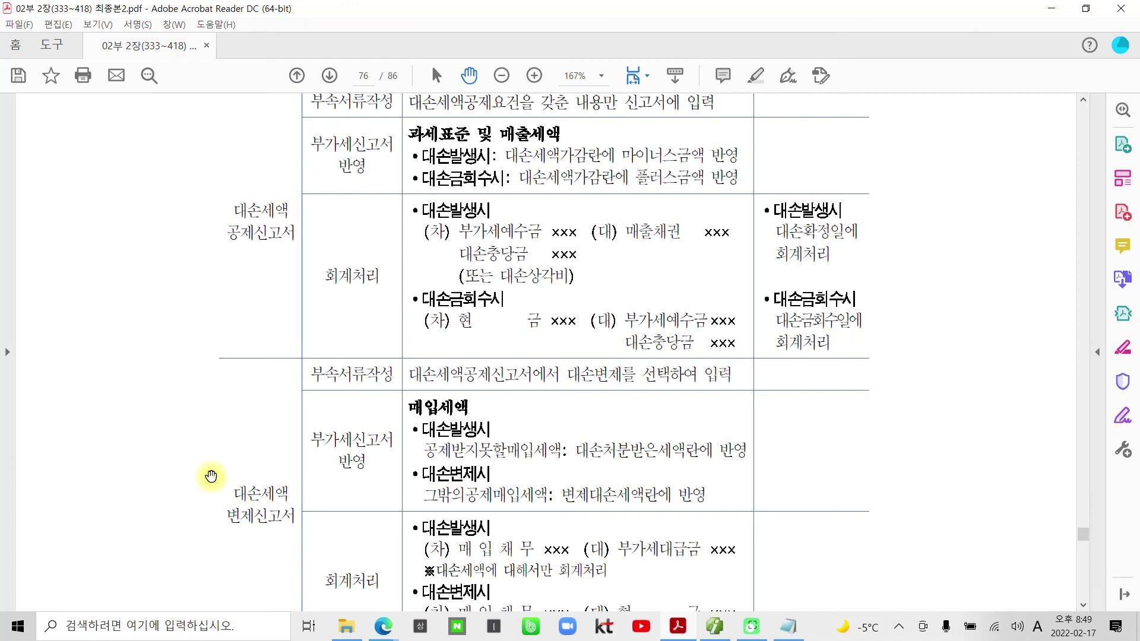
pyautogui.scroll(-2, 211, 476)
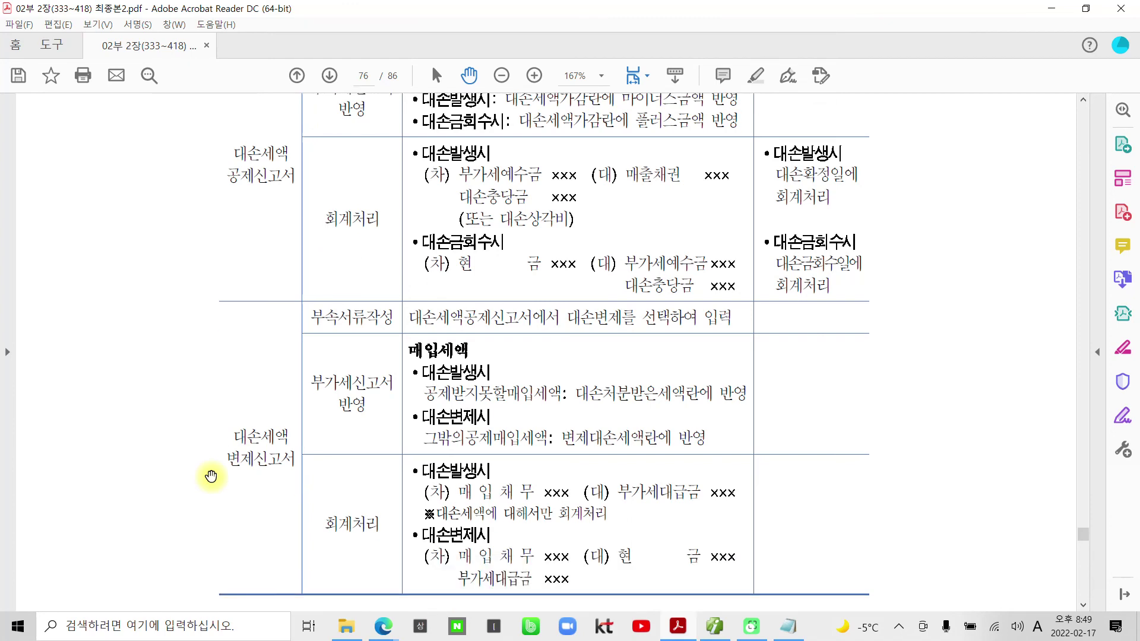
pyautogui.scroll(2, 211, 476)
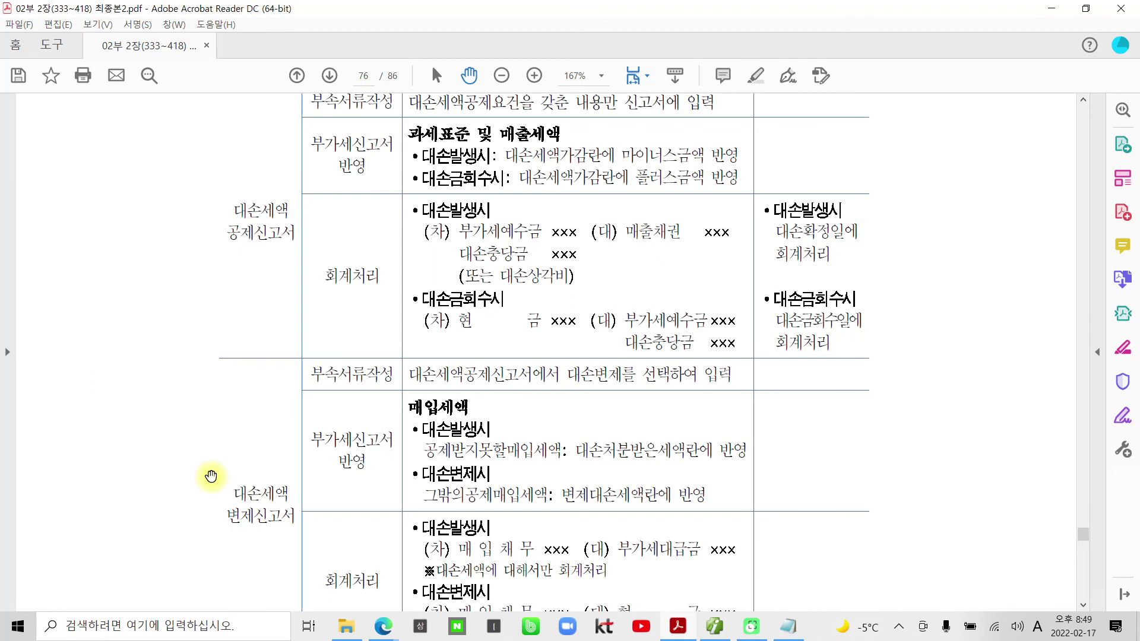
pyautogui.scroll(2, 210, 476)
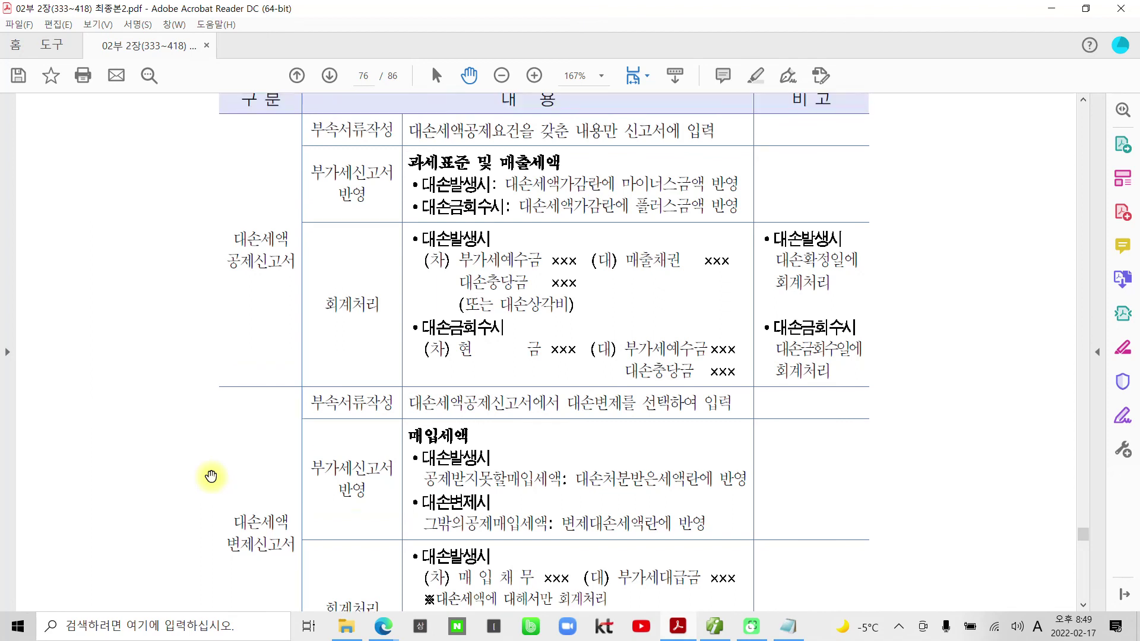
pyautogui.scroll(2, 210, 475)
pyautogui.scroll(2, 210, 474)
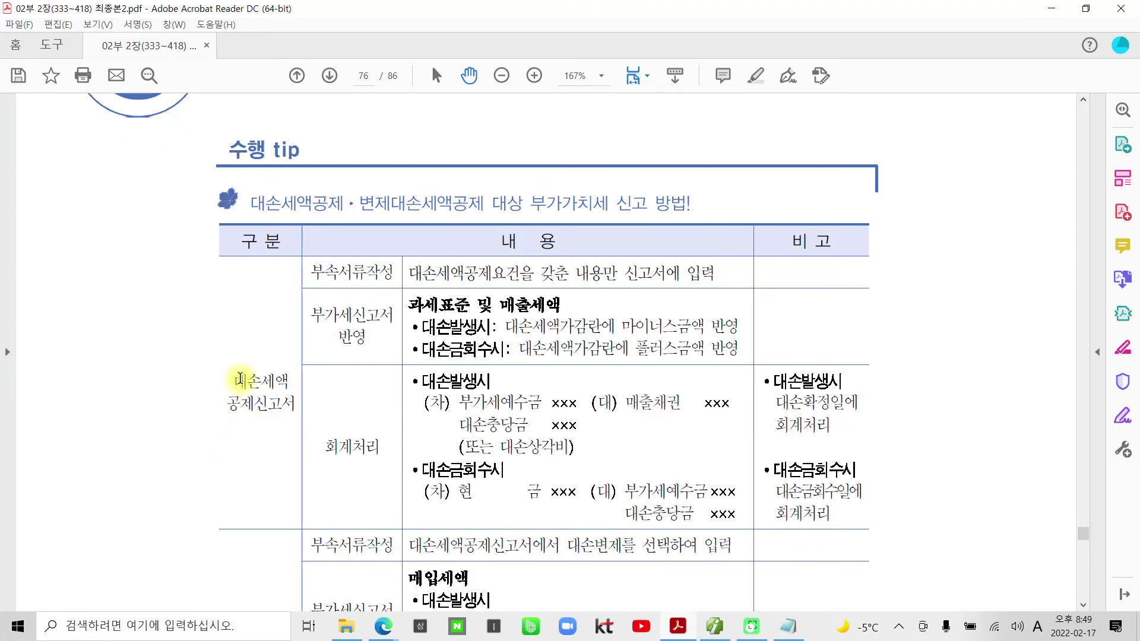
# Highlight the labels 대손세액 공제신고서 and 대손세액 변제신고서 in the 구분 column of the 수행 tip table.
pyautogui.moveTo(238, 376); pyautogui.dragTo(294, 406)
pyautogui.rightClick(275, 405)
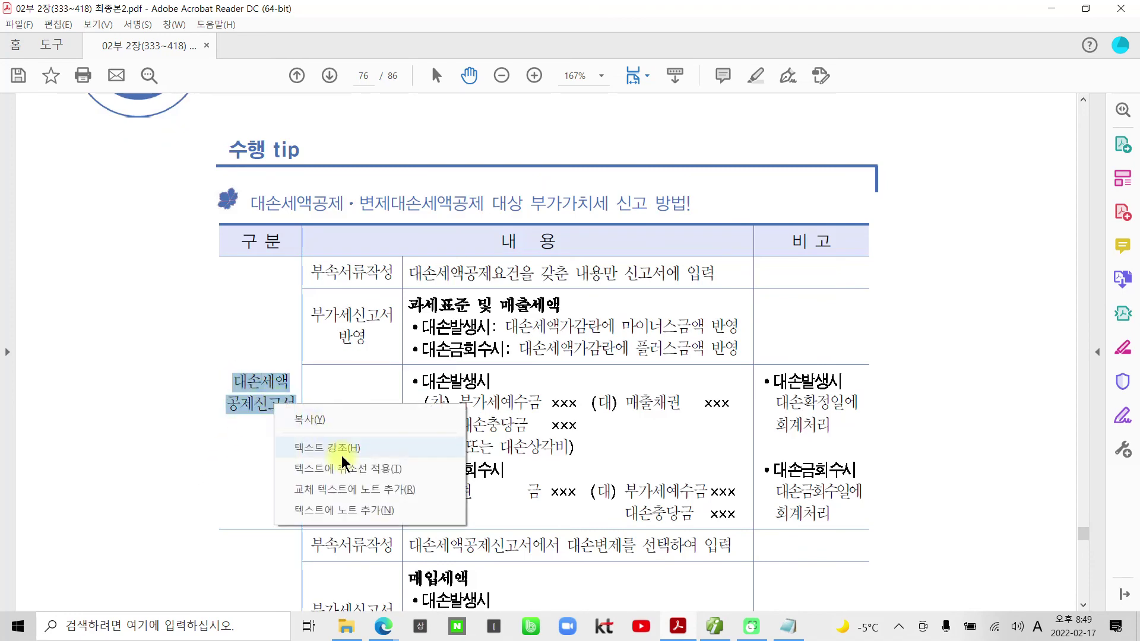
pyautogui.click(327, 447)
pyautogui.scroll(-8, 337, 457)
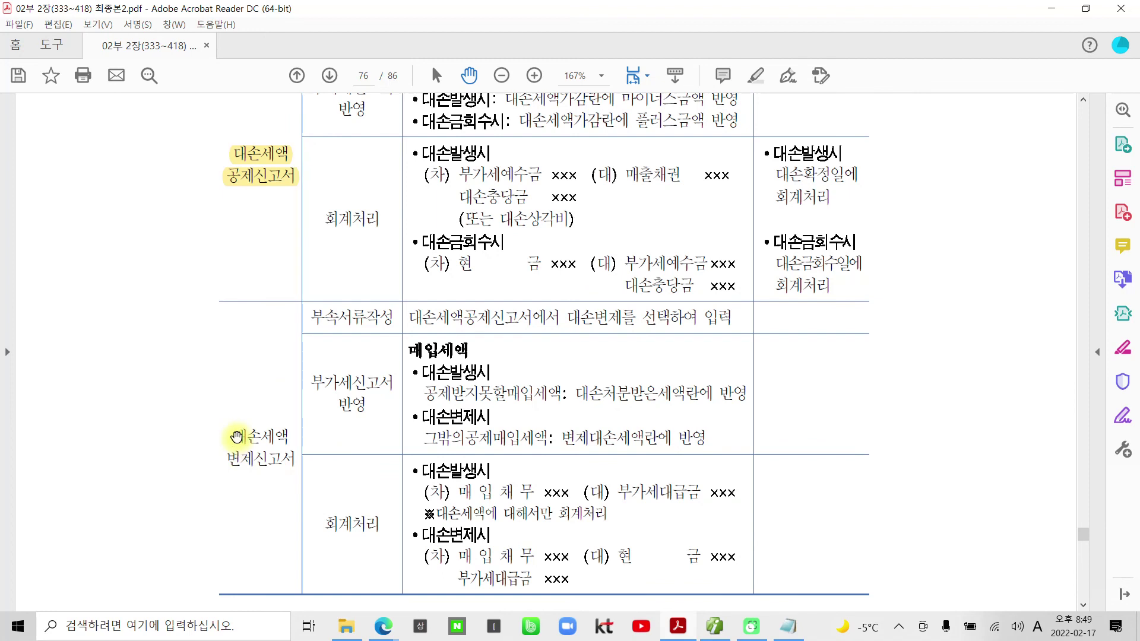
pyautogui.moveTo(234, 437); pyautogui.dragTo(280, 457)
pyautogui.rightClick(280, 458)
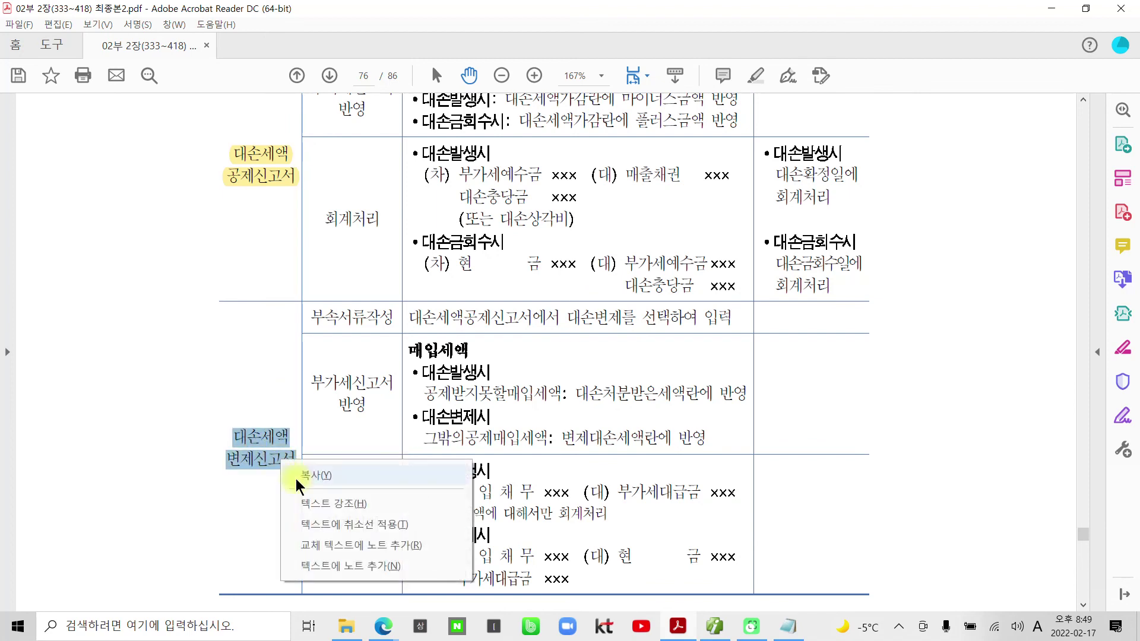
pyautogui.click(332, 501)
# Switch to the SmartA accounting program and open the 대손세액공제신고서 form.
pyautogui.scroll(2, 208, 419)
pyautogui.scroll(2, 209, 419)
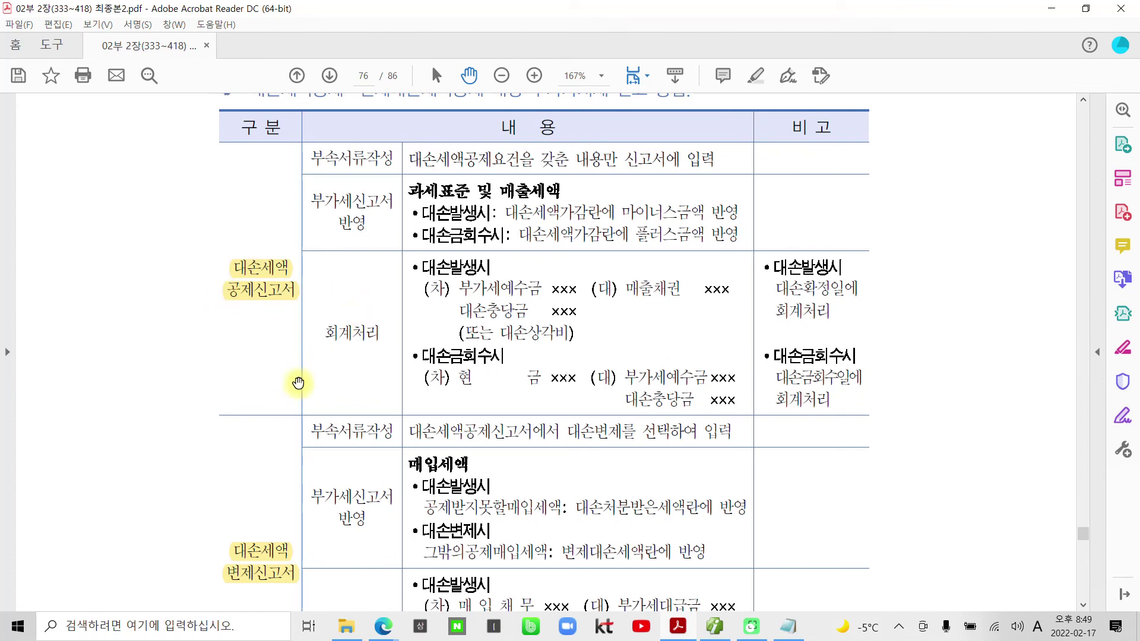
pyautogui.click(716, 628)
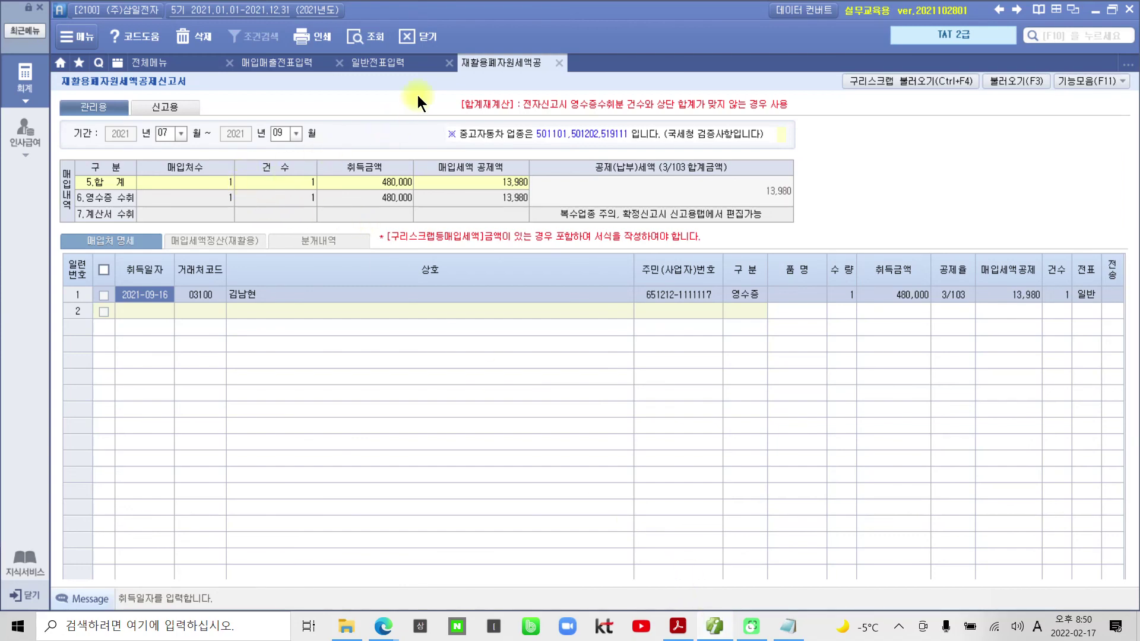
pyautogui.click(31, 111)
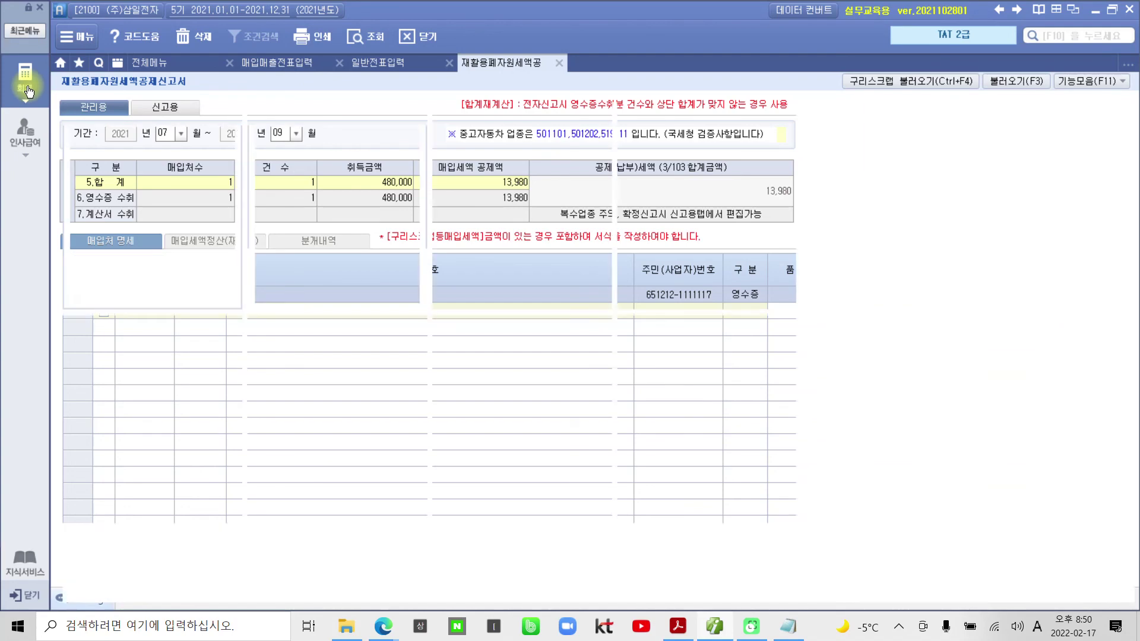
pyautogui.click(127, 500)
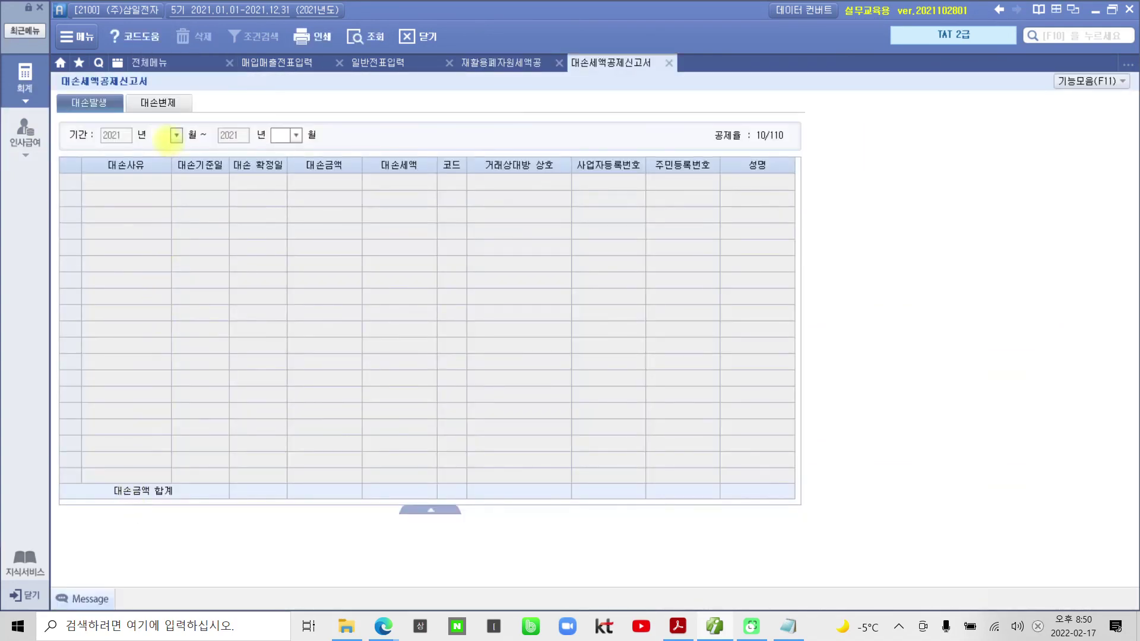
# Box 대손변제 and 대손발생 in red, and draw an arrow to 대손발생 with a handwritten note at its tail.
pyautogui.moveTo(134, 94); pyautogui.dragTo(195, 110)
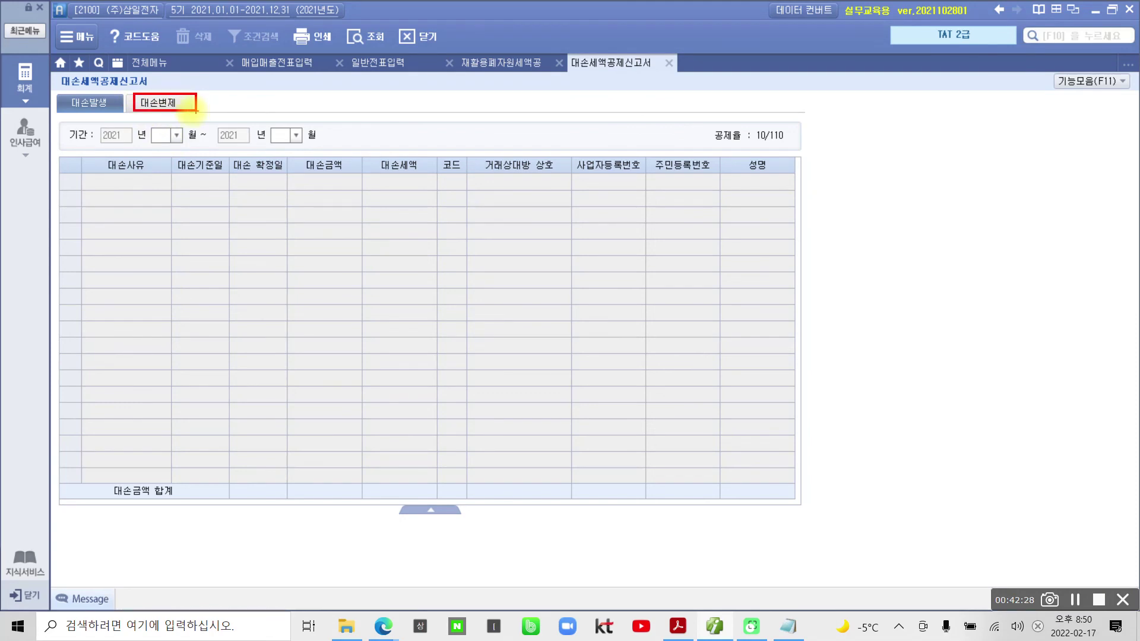
pyautogui.moveTo(57, 91)
pyautogui.mouseDown()
pyautogui.moveTo(115, 115)
pyautogui.moveTo(133, 272)
pyautogui.mouseUp()
pyautogui.moveTo(67, 135); pyautogui.dragTo(72, 120)
pyautogui.moveTo(107, 291)
pyautogui.mouseDown()
pyautogui.moveTo(119, 325)
pyautogui.moveTo(145, 316)
pyautogui.mouseUp()
pyautogui.moveTo(149, 276)
pyautogui.mouseDown()
pyautogui.moveTo(158, 318)
pyautogui.moveTo(176, 282)
pyautogui.mouseUp()
pyautogui.moveTo(165, 242)
pyautogui.mouseDown()
pyautogui.moveTo(196, 354)
pyautogui.moveTo(202, 252)
pyautogui.mouseUp()
pyautogui.moveTo(193, 271)
pyautogui.mouseDown()
pyautogui.moveTo(224, 267)
pyautogui.moveTo(201, 311)
pyautogui.mouseUp()
pyautogui.moveTo(225, 300); pyautogui.dragTo(250, 327)
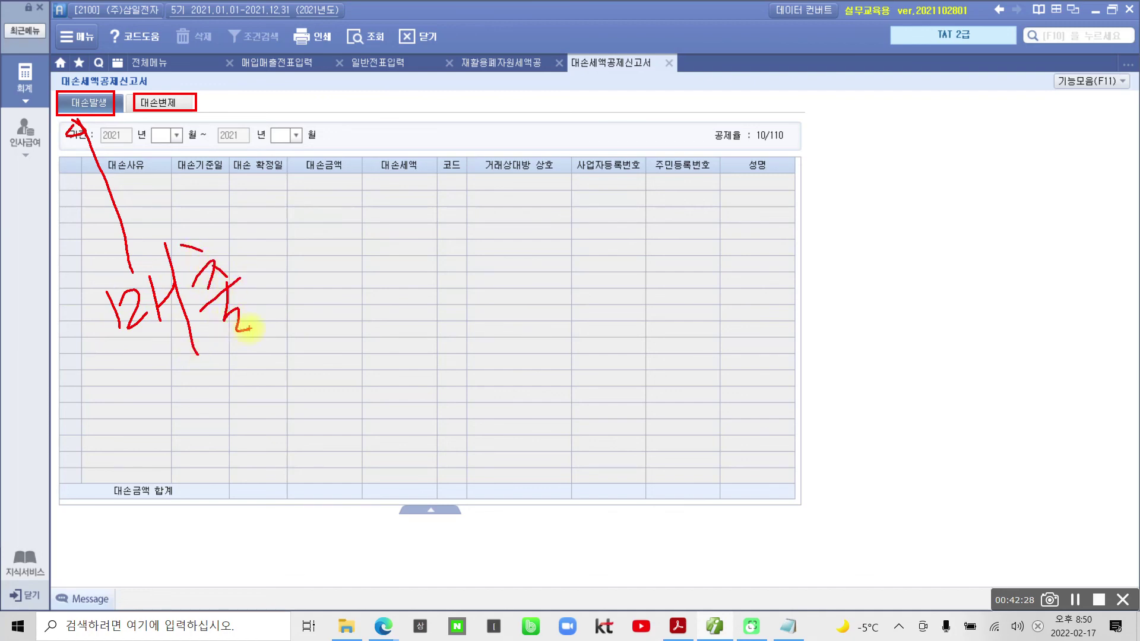
# Draw a red arrow to 대손변제 and handwrite a second note beside its tail.
pyautogui.moveTo(192, 115); pyautogui.dragTo(299, 222)
pyautogui.moveTo(192, 117)
pyautogui.mouseDown()
pyautogui.moveTo(221, 136)
pyautogui.moveTo(204, 138)
pyautogui.moveTo(192, 117)
pyautogui.mouseUp()
pyautogui.moveTo(351, 201); pyautogui.dragTo(357, 227)
pyautogui.moveTo(365, 198); pyautogui.dragTo(383, 220)
pyautogui.moveTo(401, 170); pyautogui.dragTo(391, 210)
pyautogui.moveTo(396, 189); pyautogui.dragTo(410, 219)
pyautogui.moveTo(423, 159); pyautogui.dragTo(441, 230)
pyautogui.moveTo(444, 157); pyautogui.dragTo(441, 156)
pyautogui.moveTo(463, 124); pyautogui.dragTo(481, 175)
pyautogui.moveTo(467, 181); pyautogui.dragTo(480, 208)
pyautogui.moveTo(497, 158)
pyautogui.mouseDown()
pyautogui.moveTo(488, 193)
pyautogui.moveTo(490, 176)
pyautogui.mouseUp()
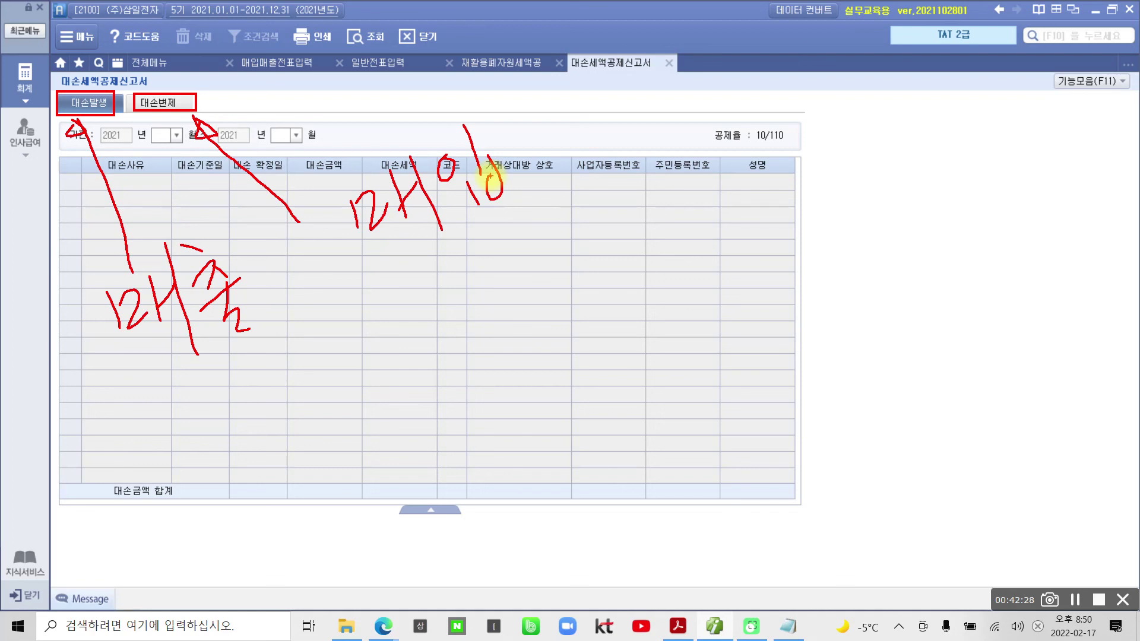
# Circle both handwritten notes and 대손변제 in red, and handwrite an underlined 600,000 beside the second note.
pyautogui.moveTo(235, 383)
pyautogui.mouseDown()
pyautogui.moveTo(153, 255)
pyautogui.moveTo(225, 396)
pyautogui.mouseUp()
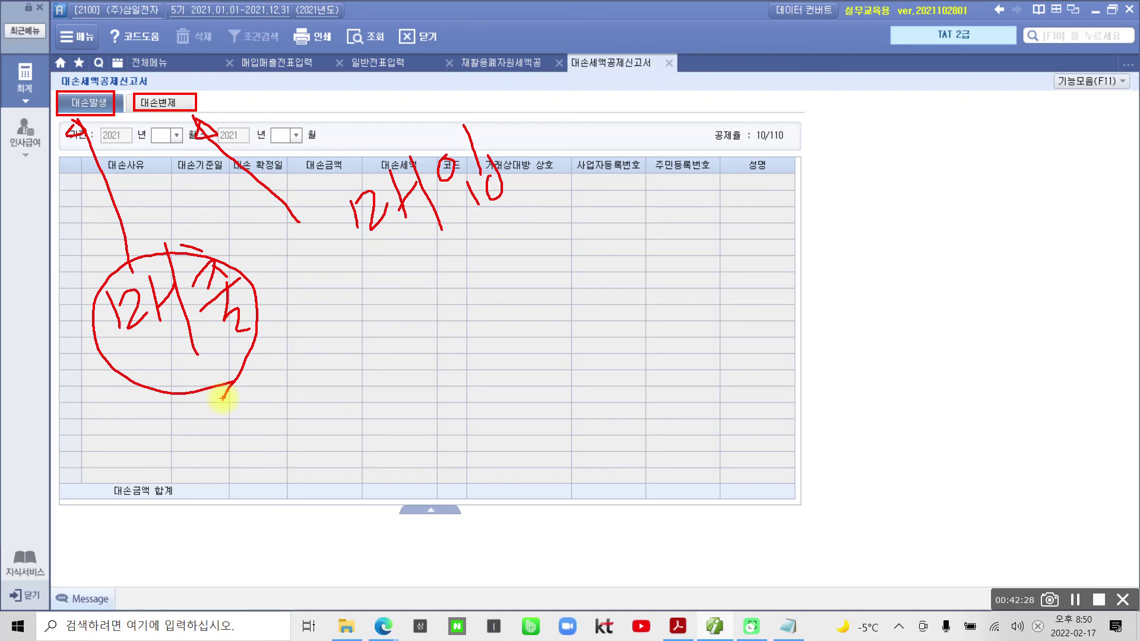
pyautogui.moveTo(412, 118)
pyautogui.mouseDown()
pyautogui.moveTo(377, 132)
pyautogui.moveTo(473, 250)
pyautogui.moveTo(443, 107)
pyautogui.moveTo(397, 113)
pyautogui.mouseUp()
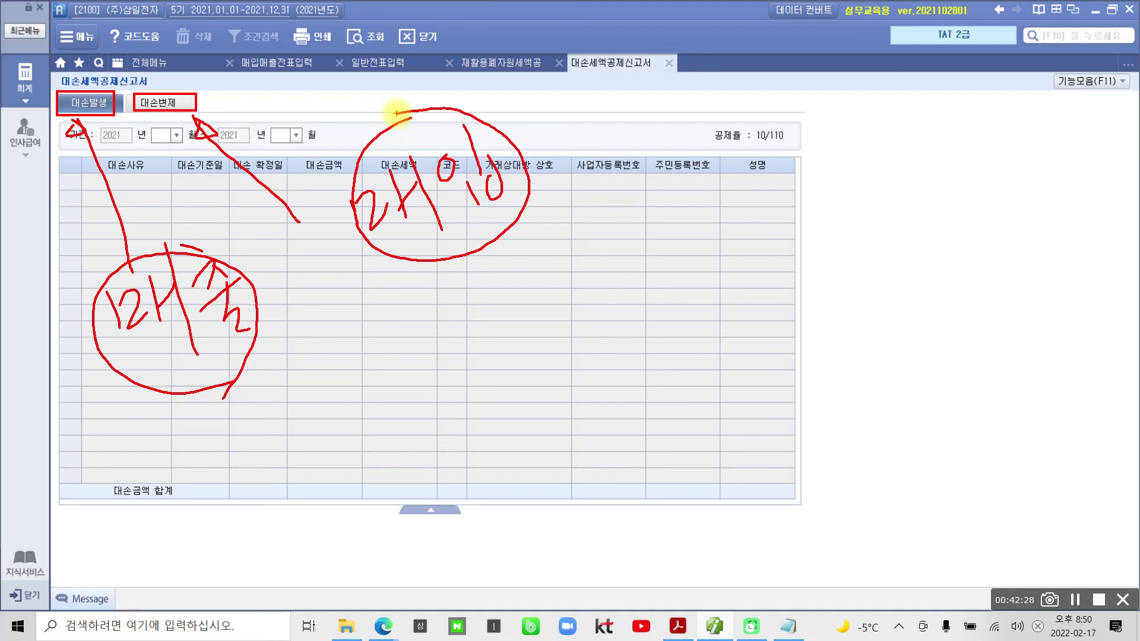
pyautogui.moveTo(605, 160); pyautogui.dragTo(585, 241)
pyautogui.moveTo(641, 193)
pyautogui.mouseDown()
pyautogui.moveTo(688, 166)
pyautogui.moveTo(704, 178)
pyautogui.mouseUp()
pyautogui.moveTo(730, 197); pyautogui.dragTo(730, 223)
pyautogui.moveTo(772, 138)
pyautogui.mouseDown()
pyautogui.moveTo(790, 148)
pyautogui.moveTo(830, 126)
pyautogui.mouseUp()
pyautogui.moveTo(596, 303)
pyautogui.mouseDown()
pyautogui.moveTo(736, 228)
pyautogui.moveTo(928, 158)
pyautogui.mouseUp()
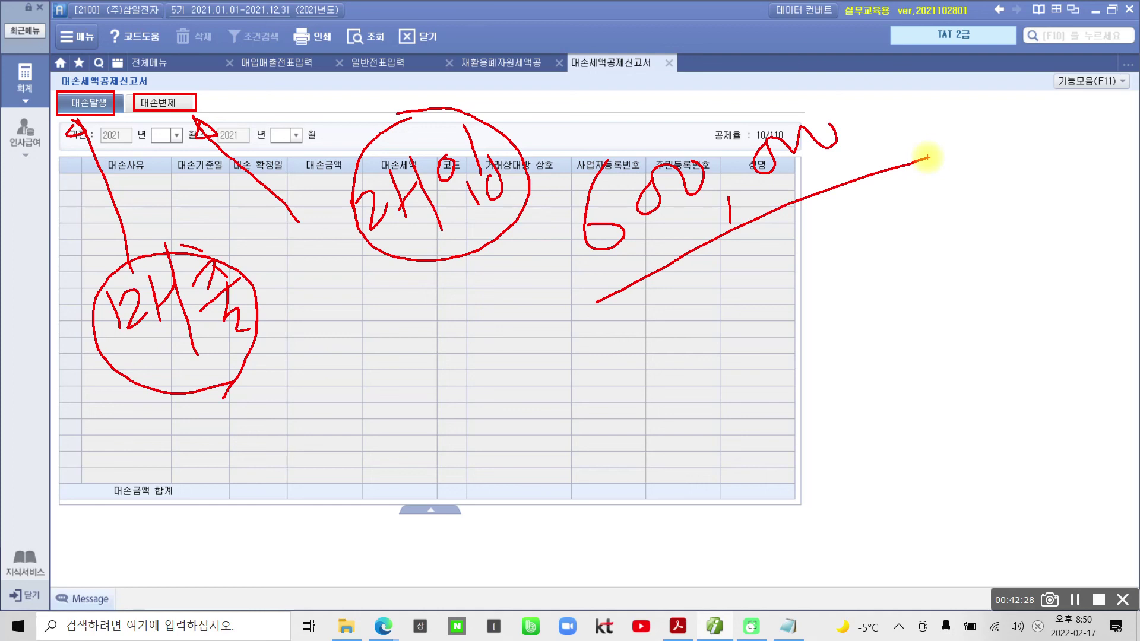
pyautogui.moveTo(169, 133)
pyautogui.mouseDown()
pyautogui.moveTo(140, 99)
pyautogui.moveTo(188, 136)
pyautogui.mouseUp()
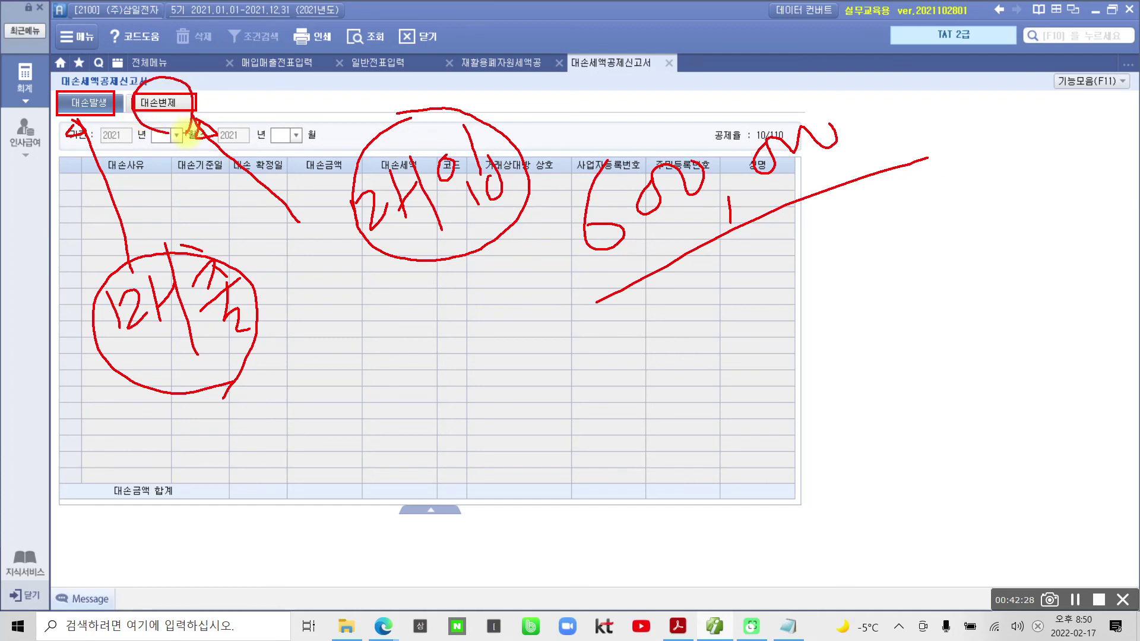
pyautogui.moveTo(67, 126); pyautogui.dragTo(110, 142)
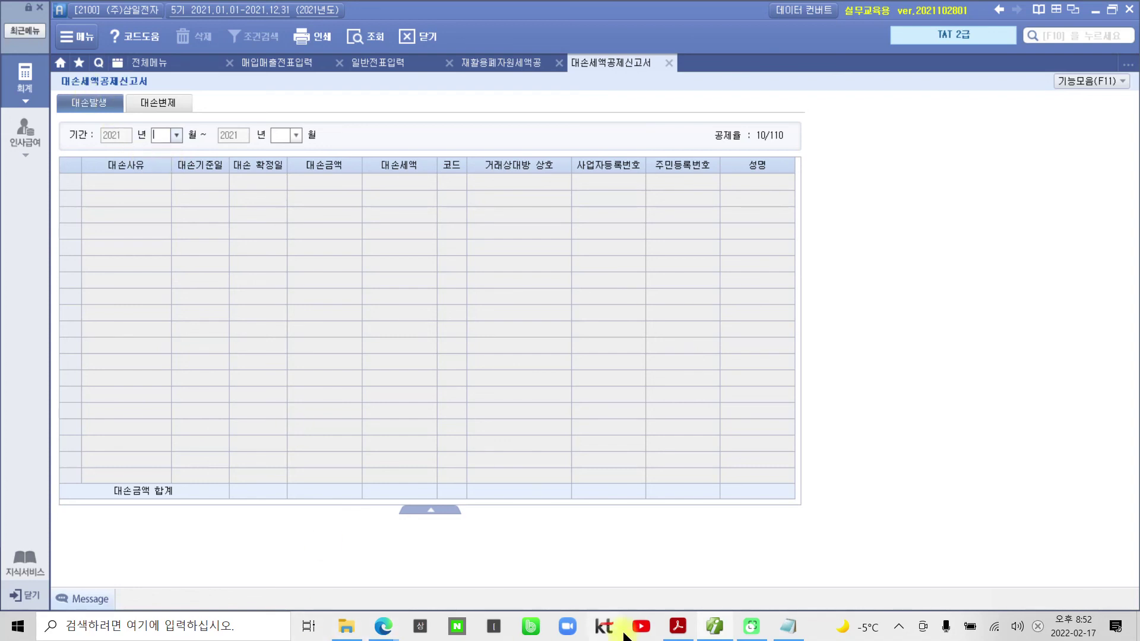
# Return to the PDF in Acrobat Reader and box 대손세액 공제신고서 and its 대손금회수시 journal entry in red.
pyautogui.click(678, 626)
pyautogui.scroll(-1, 285, 475)
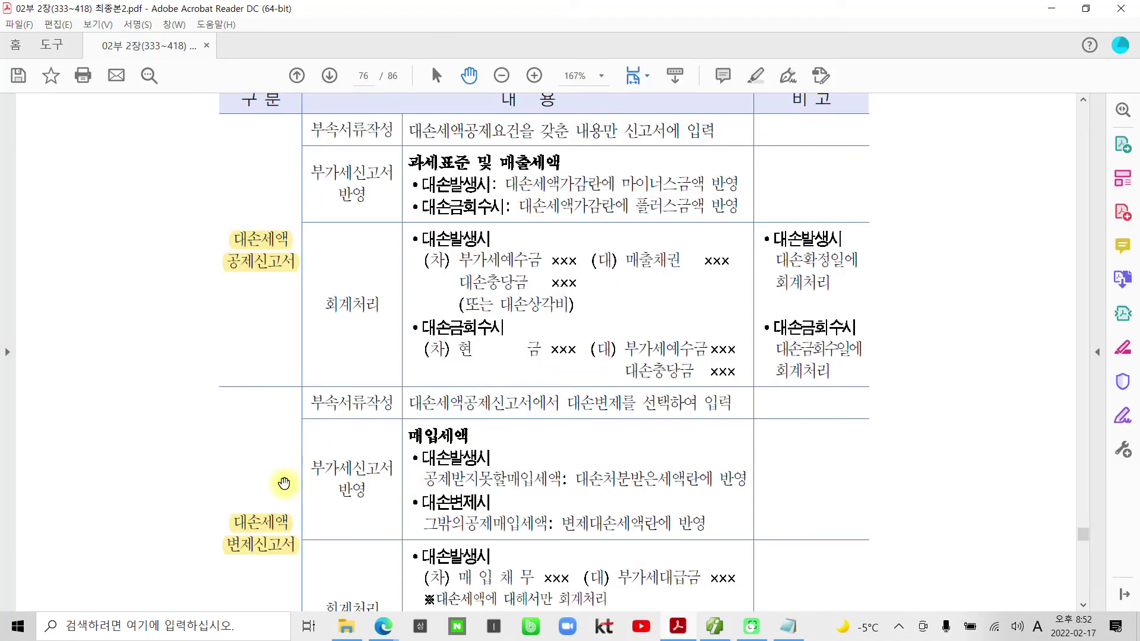
pyautogui.hotkey('ctrl', '2')
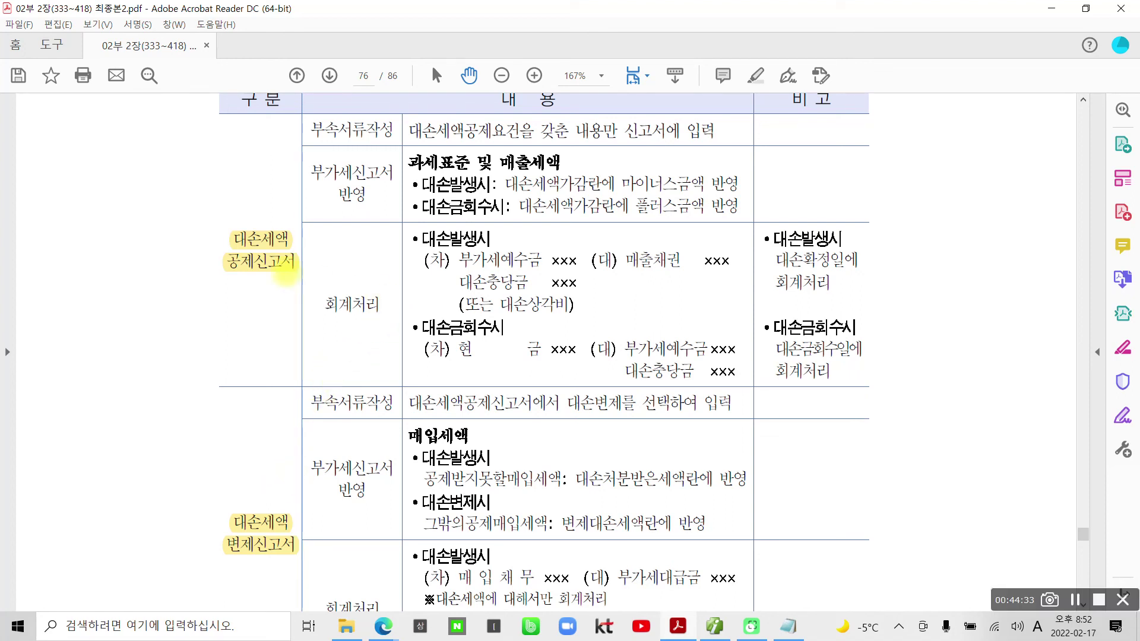
pyautogui.moveTo(211, 220); pyautogui.dragTo(299, 286)
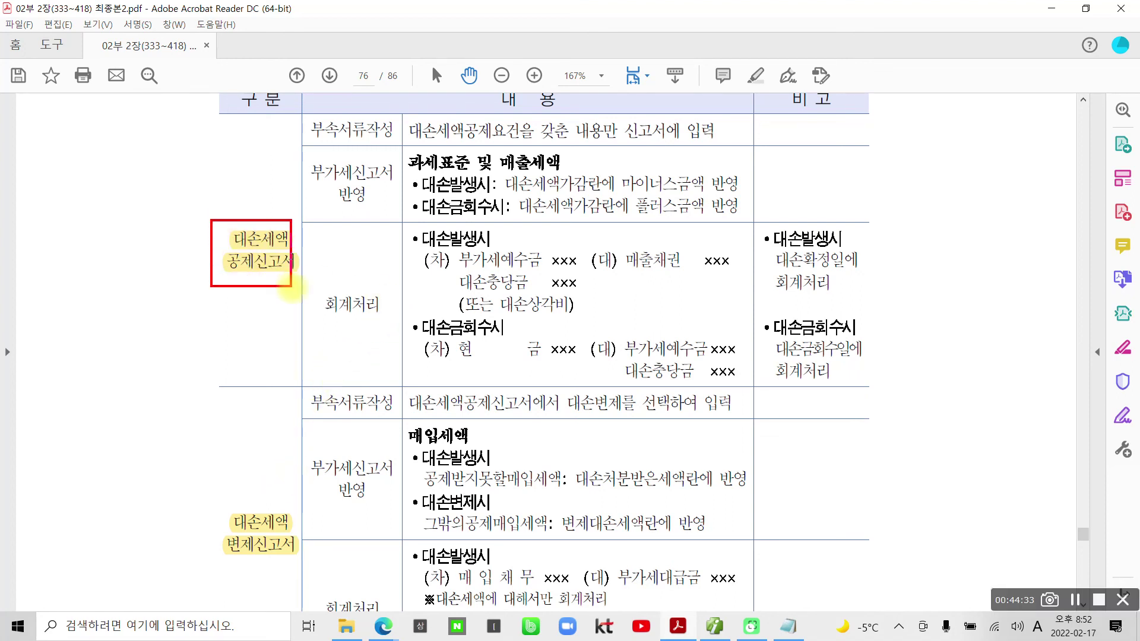
pyautogui.moveTo(411, 311)
pyautogui.mouseDown()
pyautogui.moveTo(456, 364)
pyautogui.moveTo(744, 395)
pyautogui.mouseUp()
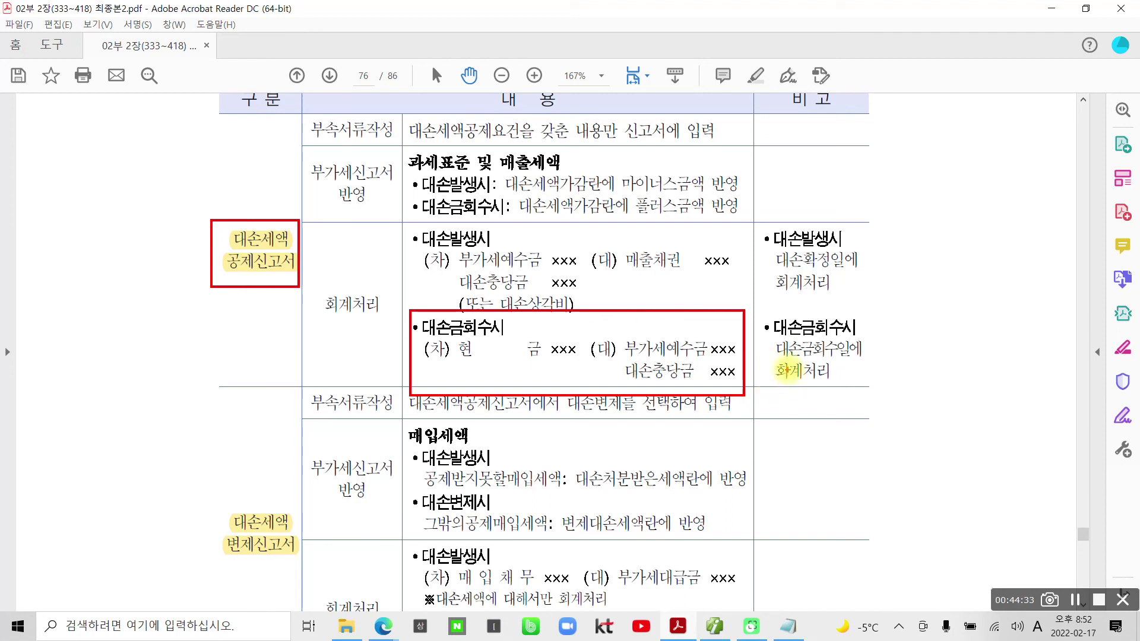
# Underline and circle 대손금회수시 under 비고, and underline the entry's 현금, 부가세예수금 and 대손충당금 with a handwritten 600,000, then clear the markings.
pyautogui.moveTo(773, 338); pyautogui.dragTo(868, 339)
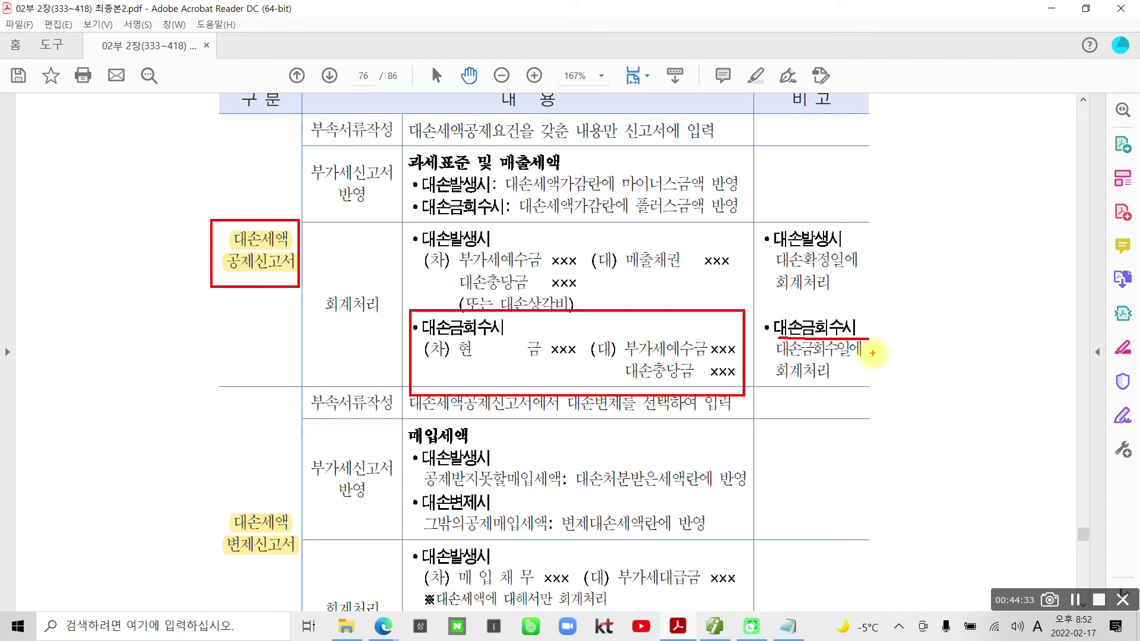
pyautogui.moveTo(778, 343)
pyautogui.mouseDown()
pyautogui.moveTo(857, 317)
pyautogui.moveTo(861, 349)
pyautogui.mouseUp()
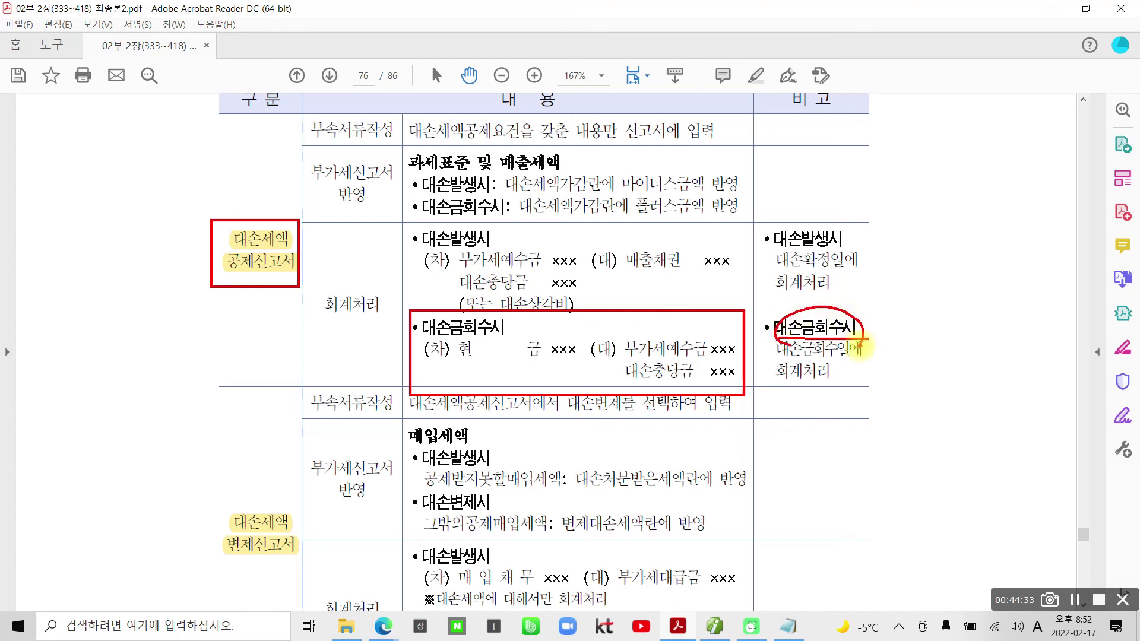
pyautogui.moveTo(447, 373); pyautogui.dragTo(576, 369)
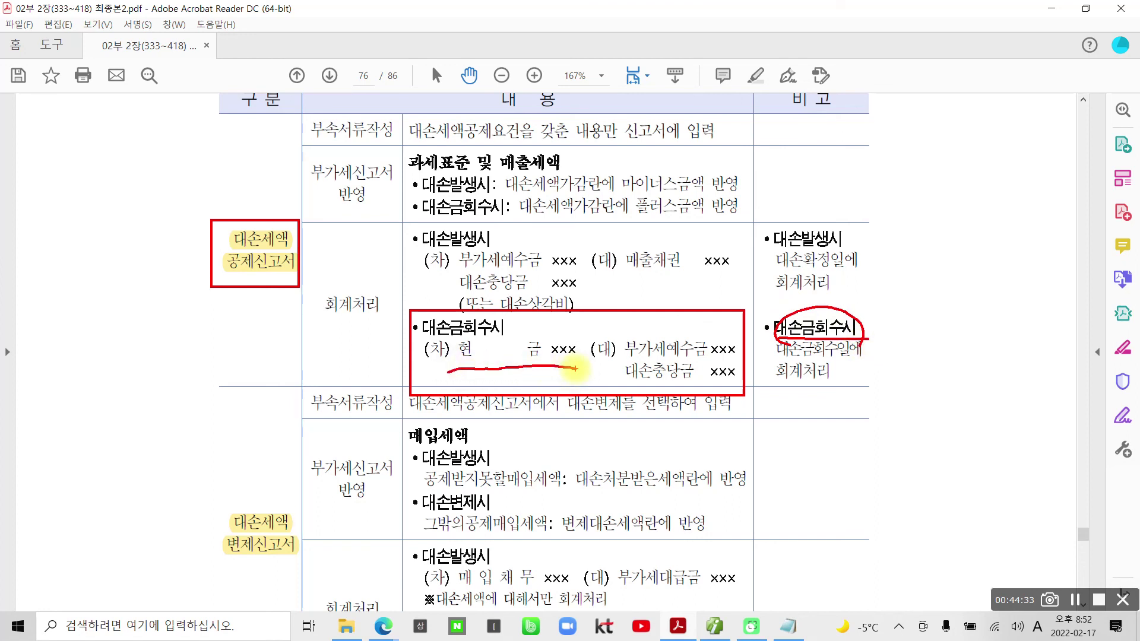
pyautogui.moveTo(627, 355); pyautogui.dragTo(746, 363)
pyautogui.moveTo(714, 295)
pyautogui.mouseDown()
pyautogui.moveTo(708, 321)
pyautogui.moveTo(834, 288)
pyautogui.mouseUp()
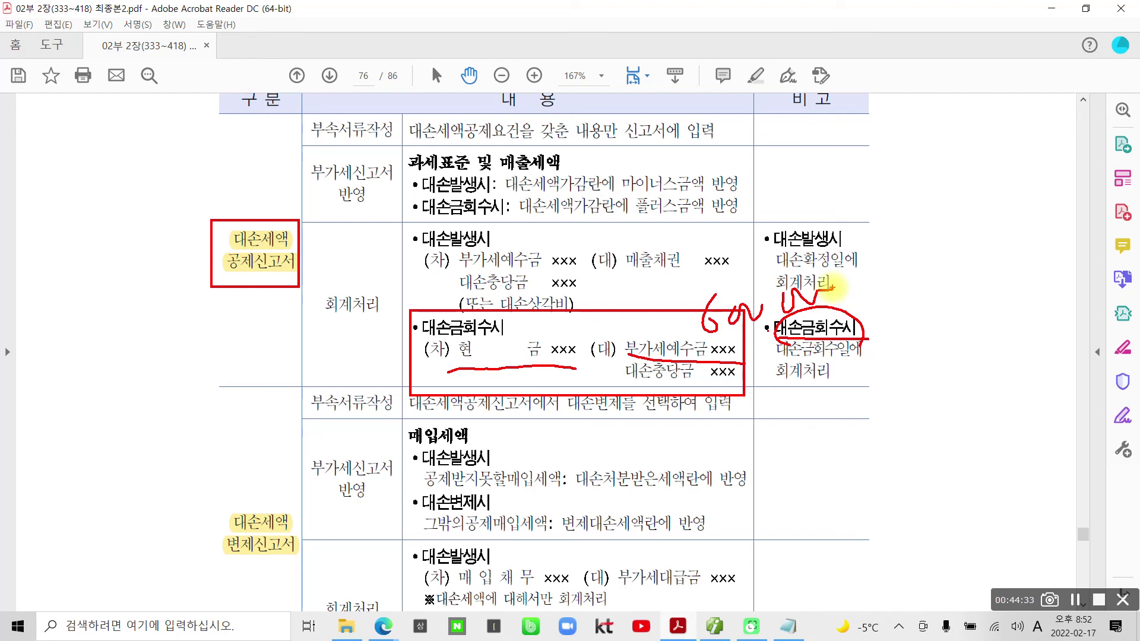
pyautogui.moveTo(721, 376); pyautogui.dragTo(756, 373)
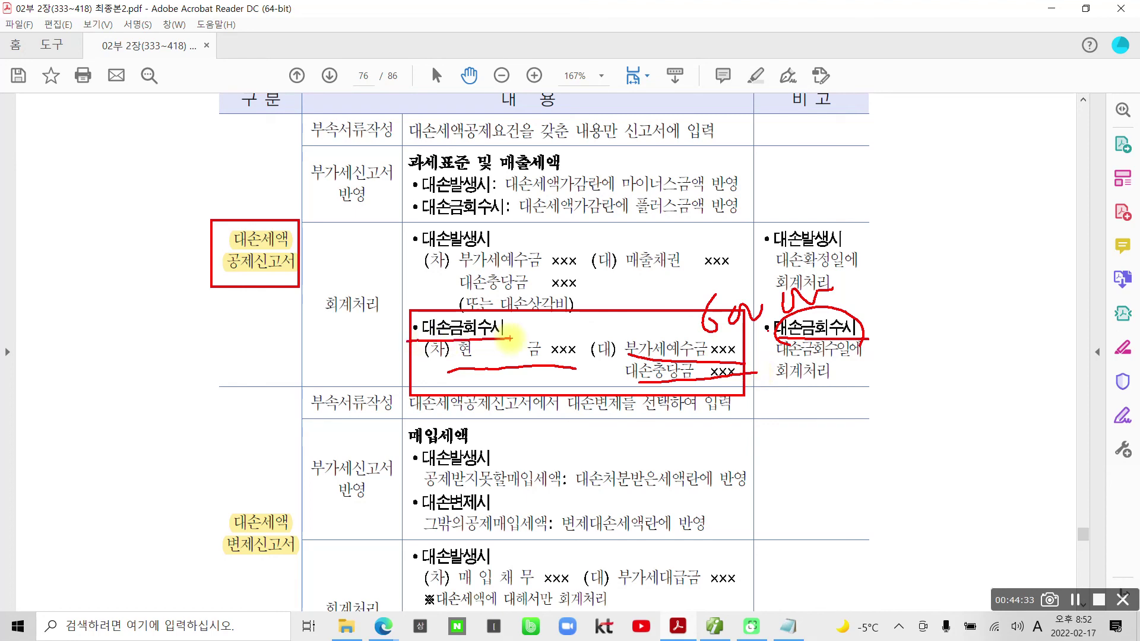
pyautogui.press('Escape')
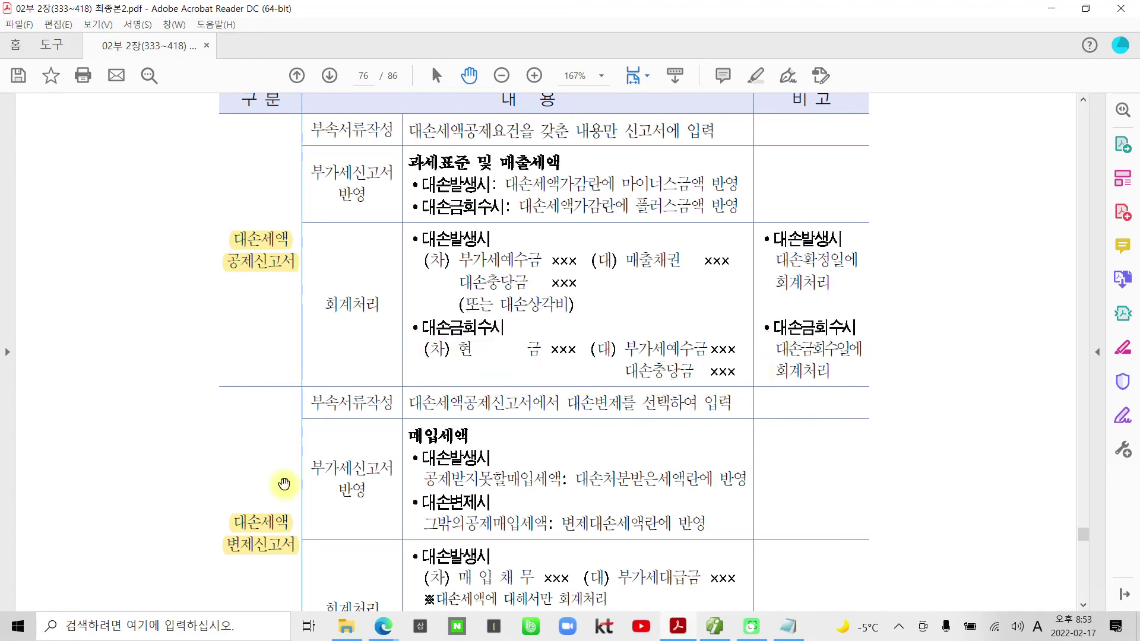
# Move past the rest of the 수행 tip table to the PDF's 제3절 부가가치세 신고하기 and its 학습목표.
pyautogui.scroll(-10, 310, 362)
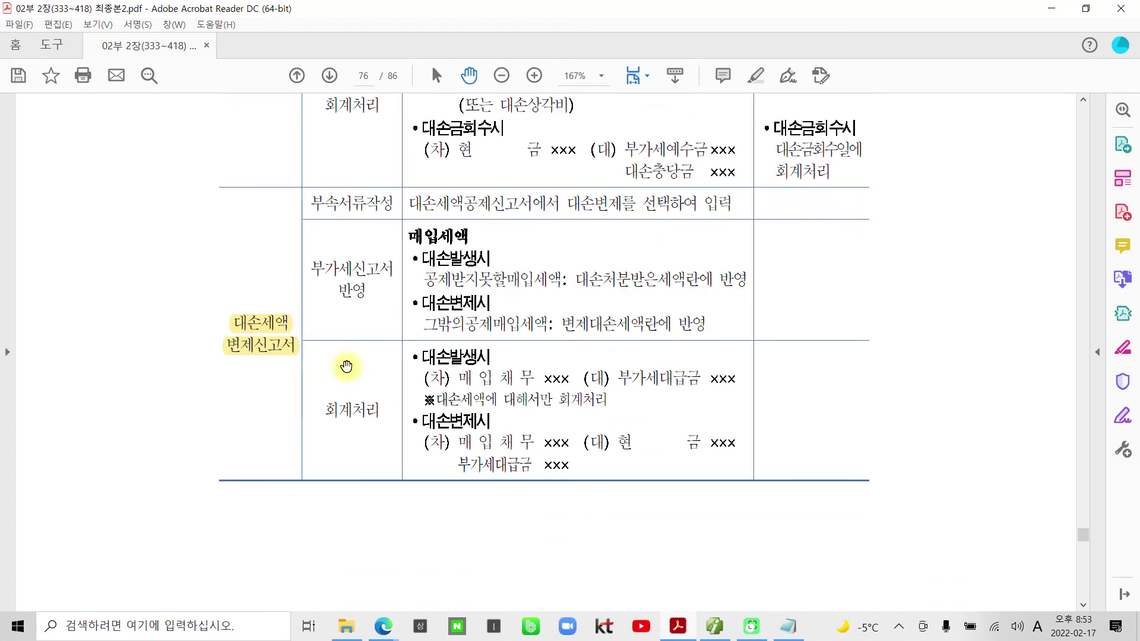
pyautogui.scroll(-10, 518, 380)
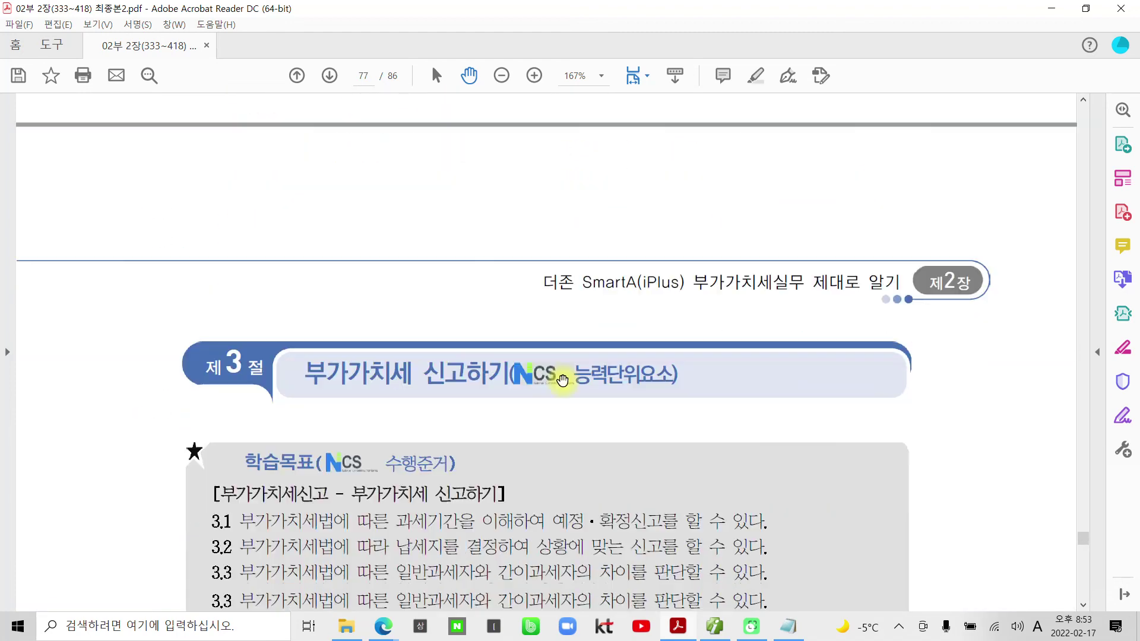
pyautogui.scroll(5, 551, 371)
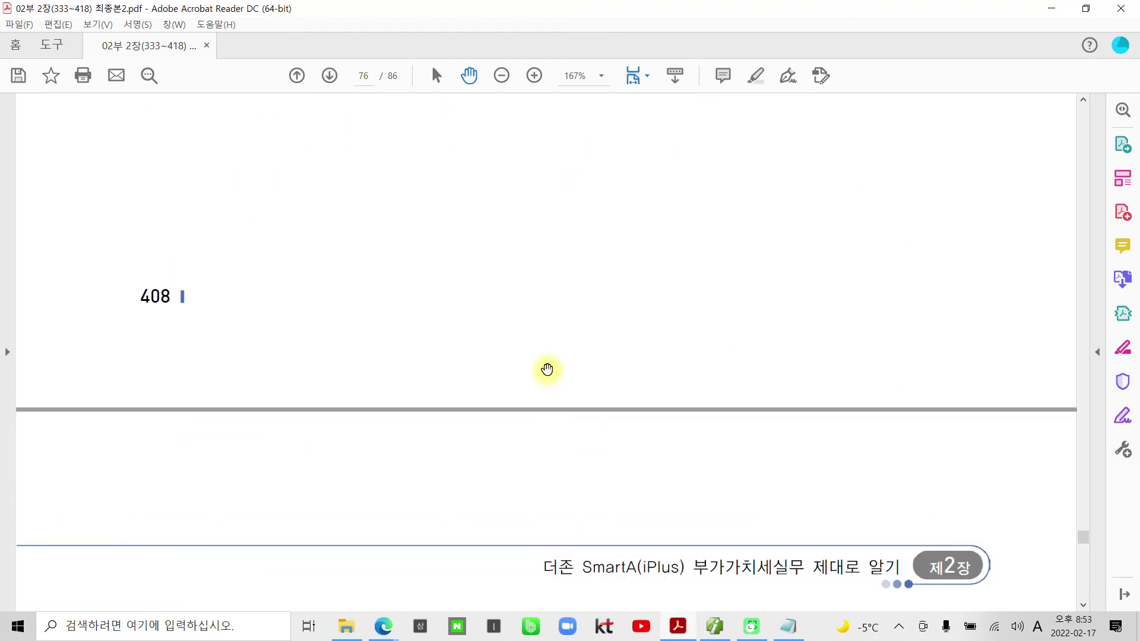
pyautogui.scroll(-5, 547, 370)
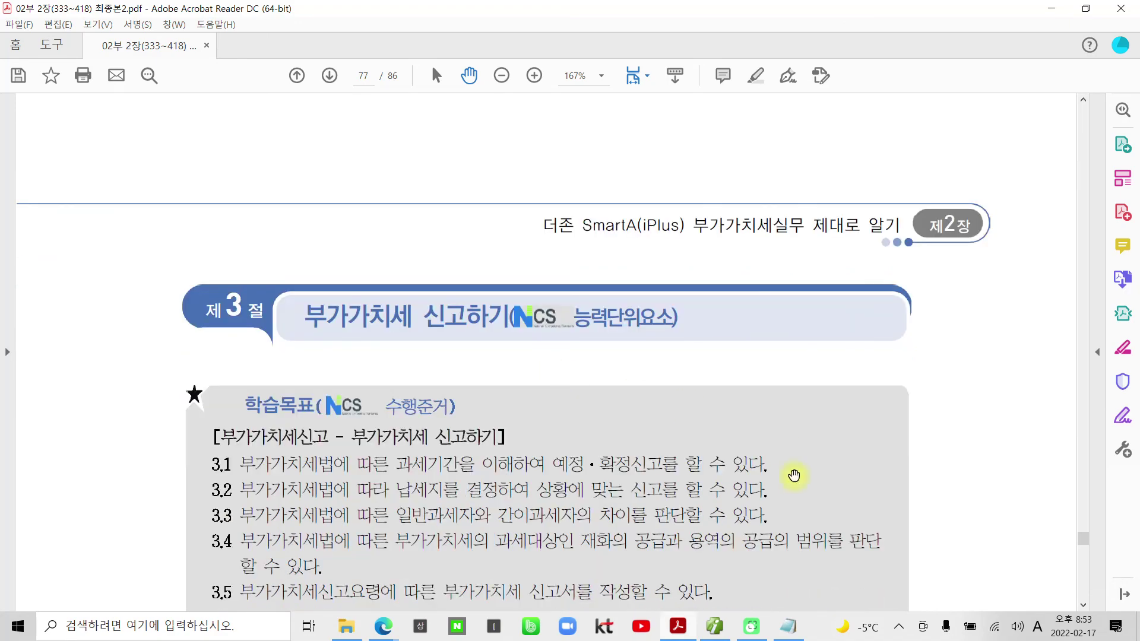